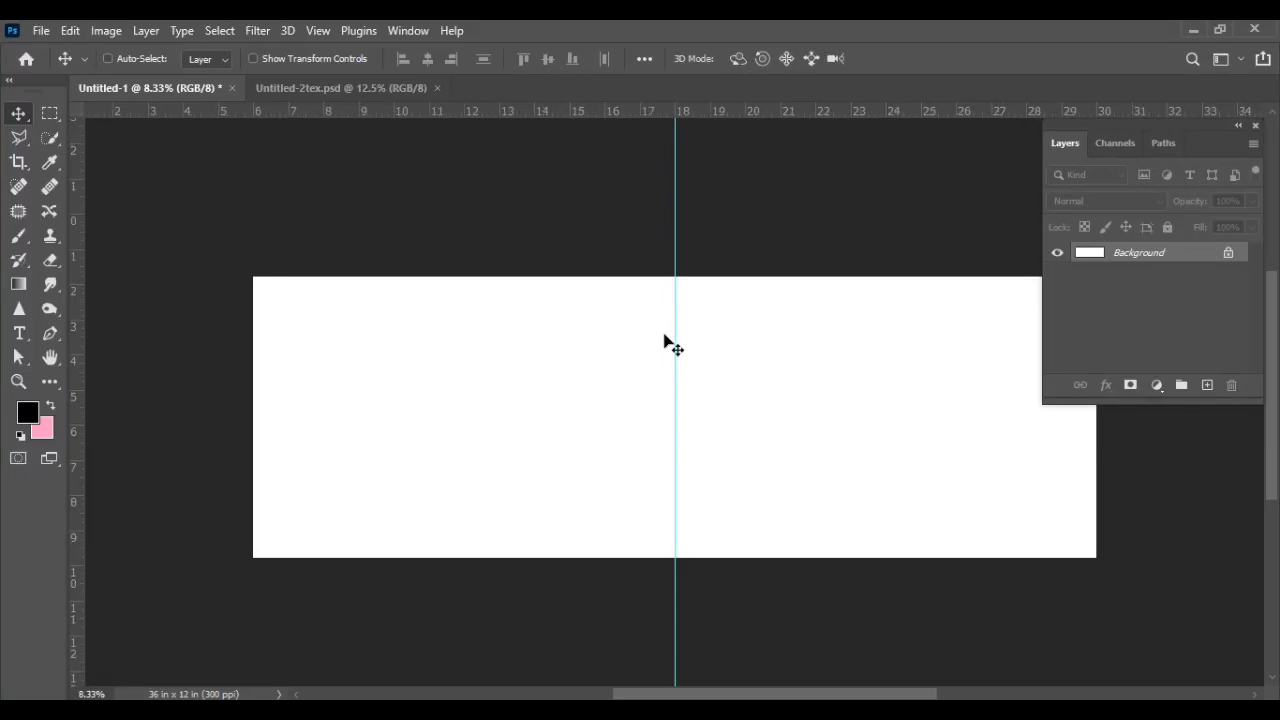
# Step: Draw a large black ellipse (2640 × 2424 px) on the left page as layer Ellipse 1
pyautogui.moveTo(385, 452); pyautogui.dragTo(557, 444)
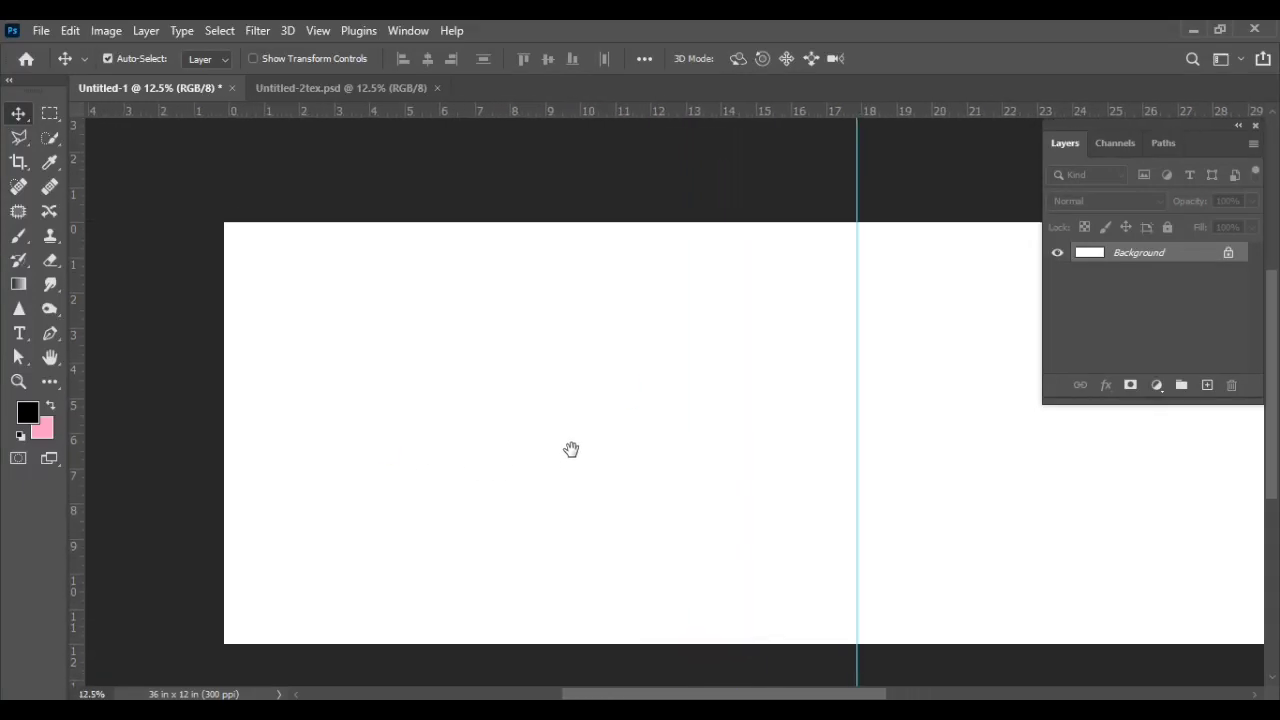
pyautogui.click(44, 382)
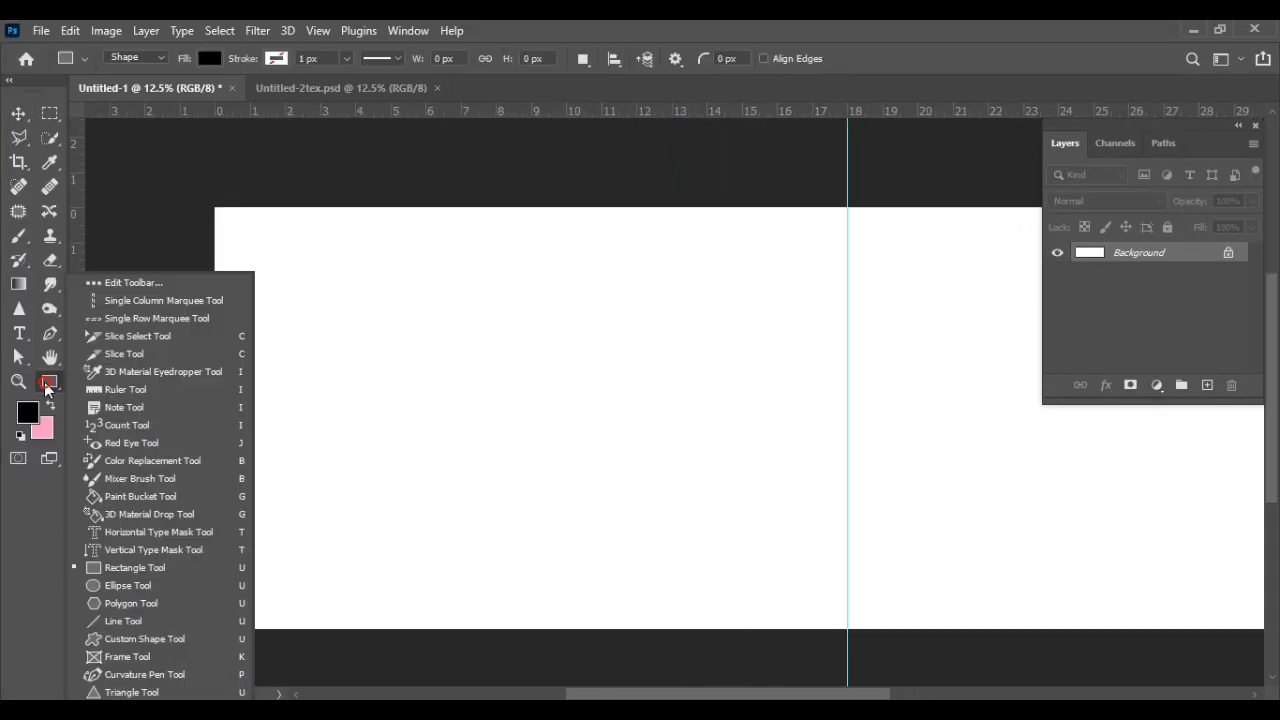
pyautogui.click(128, 587)
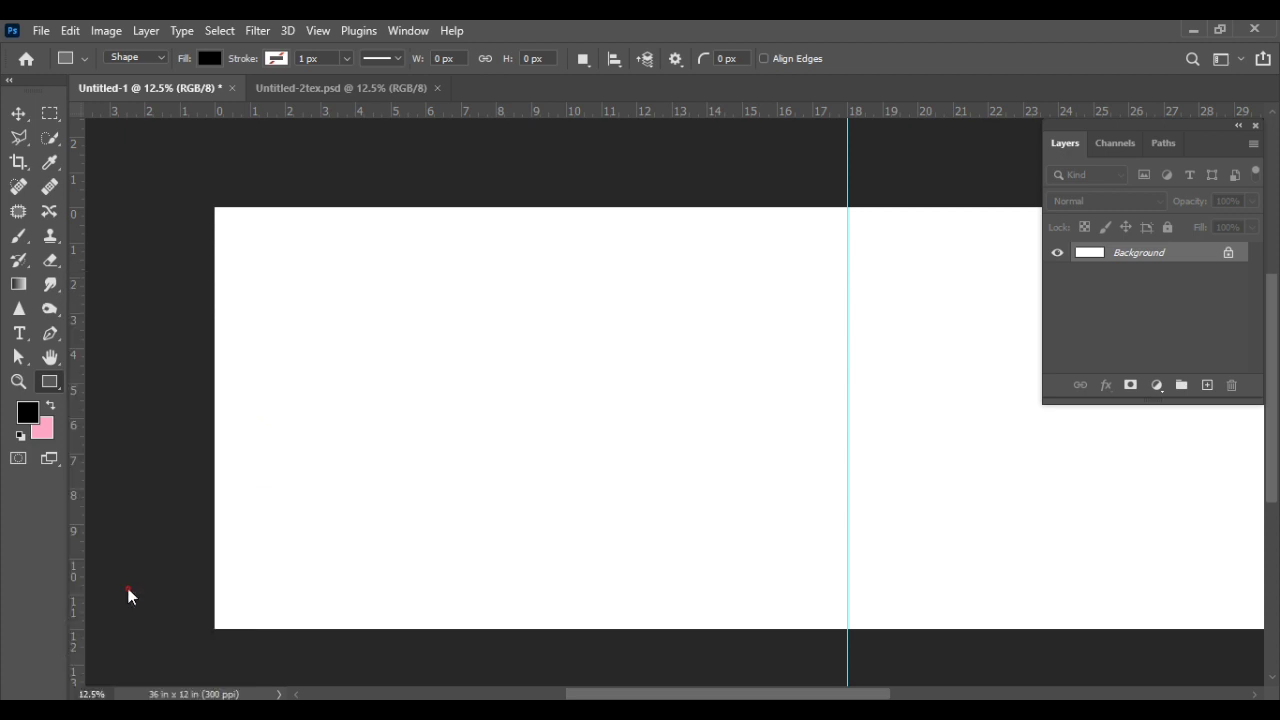
pyautogui.moveTo(466, 216); pyautogui.dragTo(773, 499)
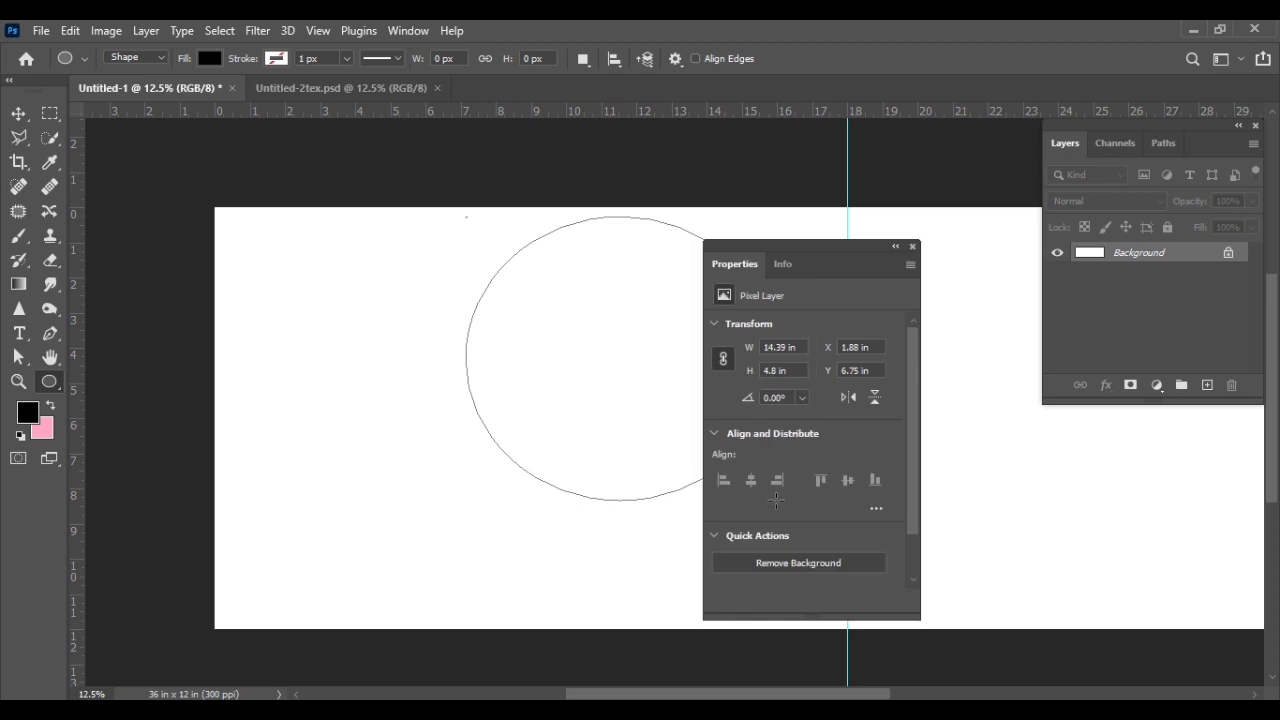
pyautogui.click(913, 246)
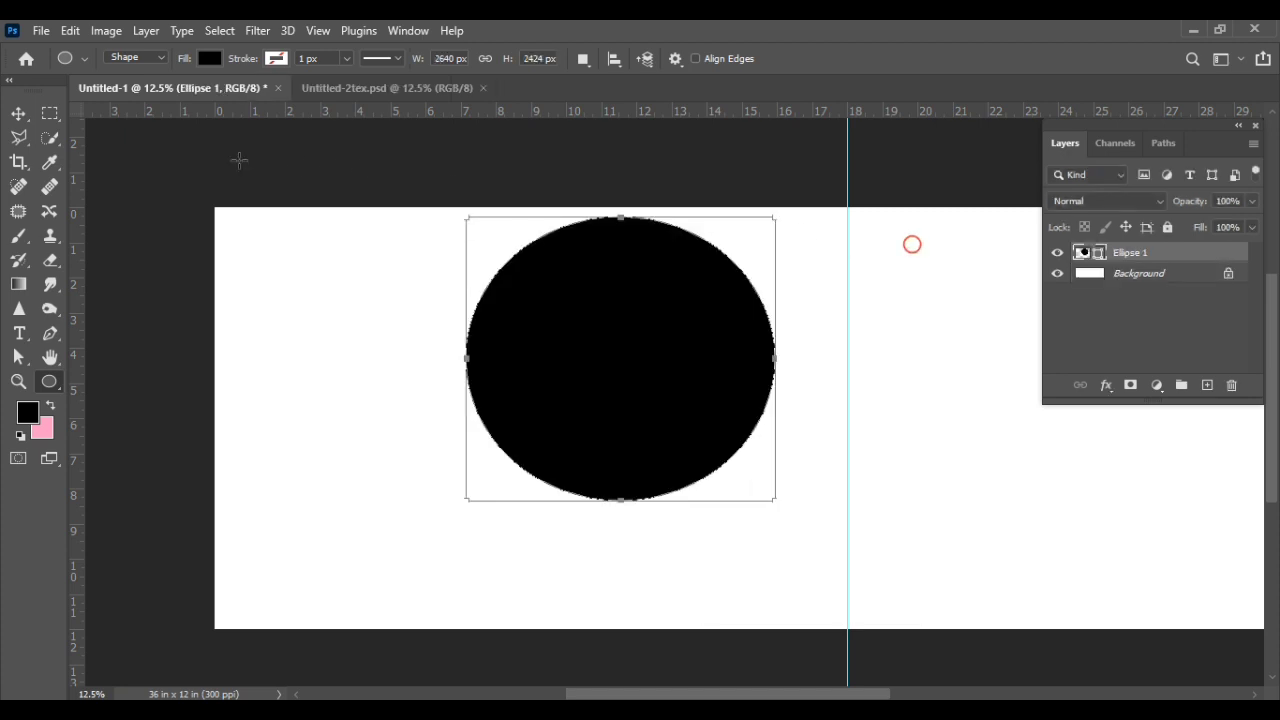
# Step: Change the Ellipse 1 shape fill colour to white
pyautogui.click(18, 113)
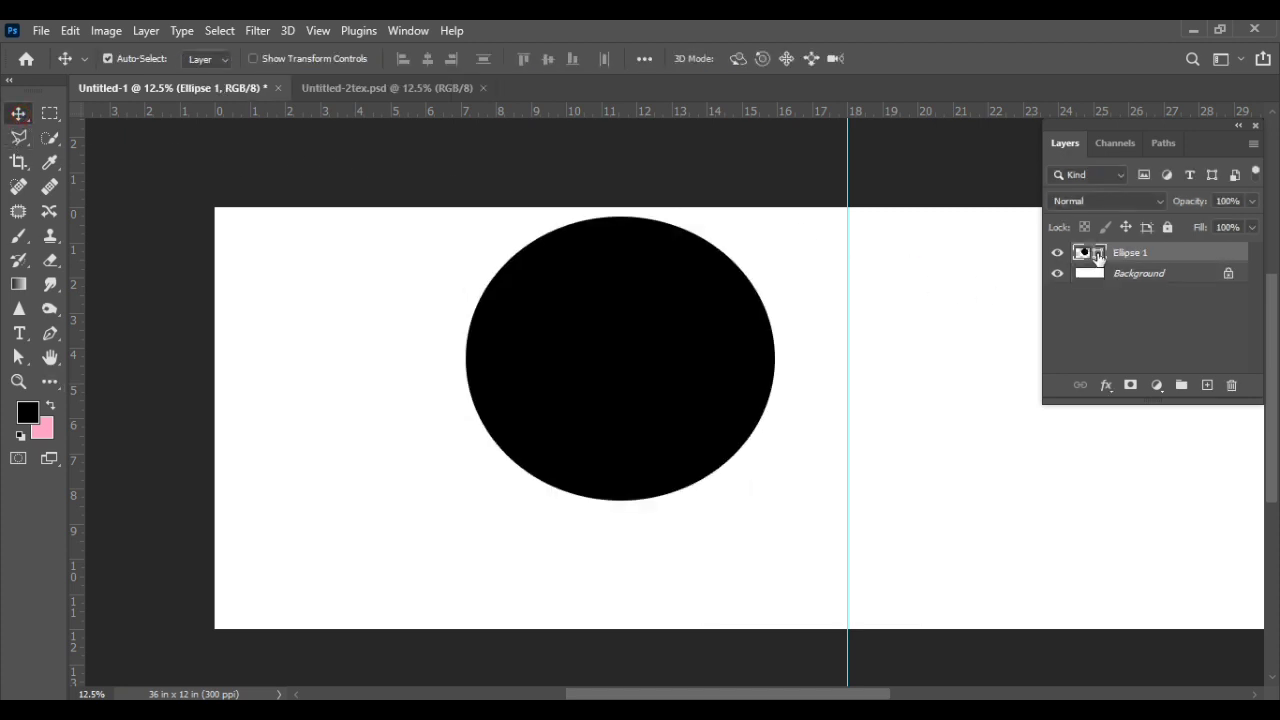
pyautogui.doubleClick(1097, 253)
pyautogui.moveTo(884, 423); pyautogui.dragTo(767, 374)
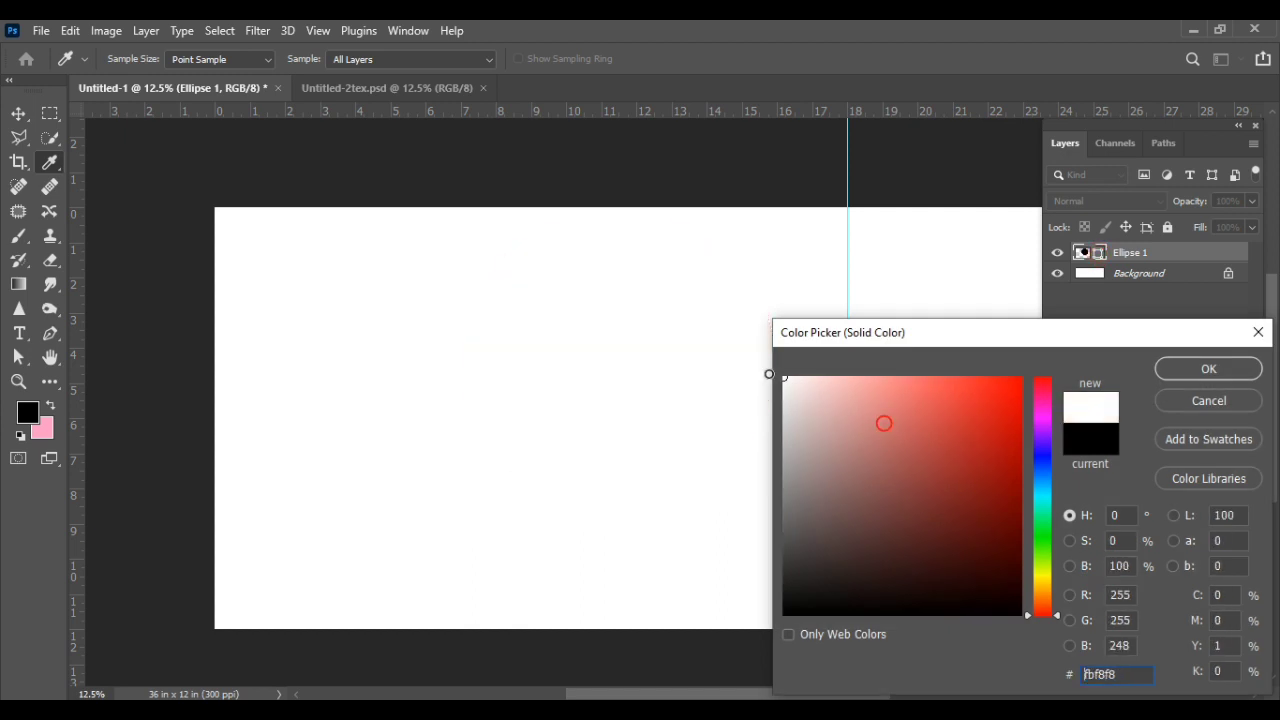
pyautogui.click(1181, 369)
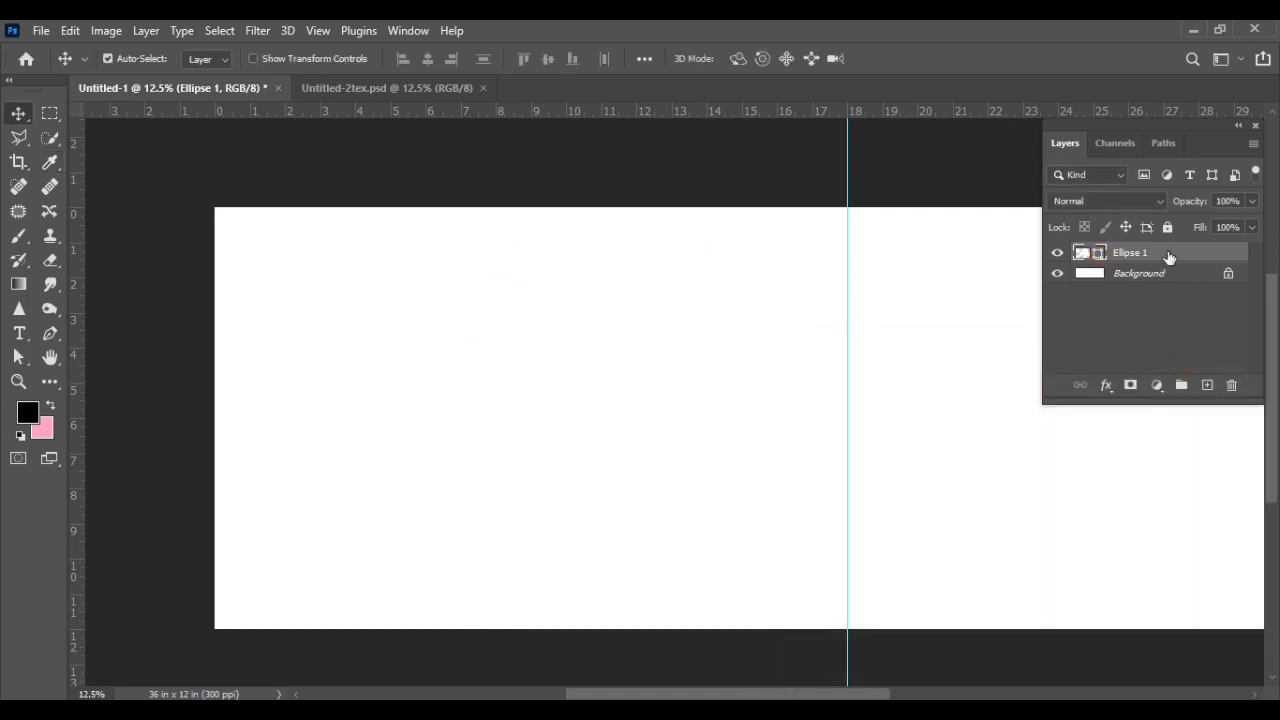
# Step: Add a cyan 250 px inside Stroke layer style to the ellipse
pyautogui.doubleClick(1168, 253)
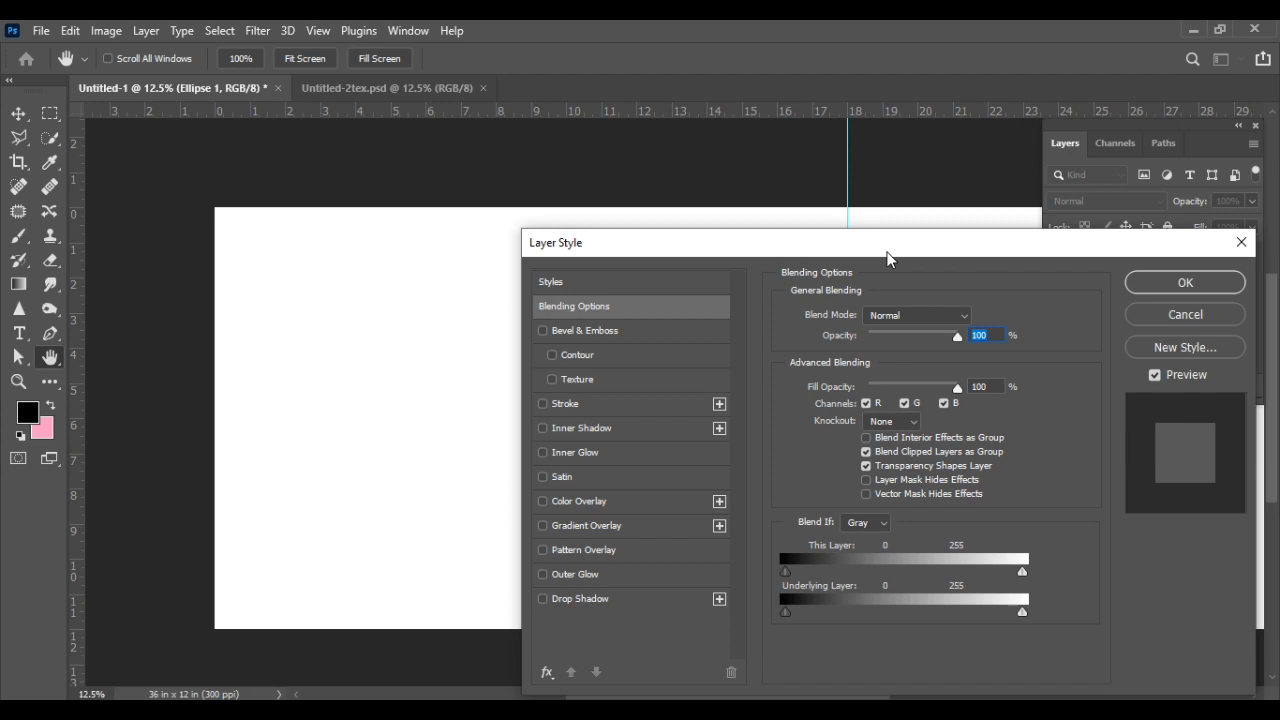
pyautogui.moveTo(889, 259); pyautogui.dragTo(1071, 226)
pyautogui.click(818, 374)
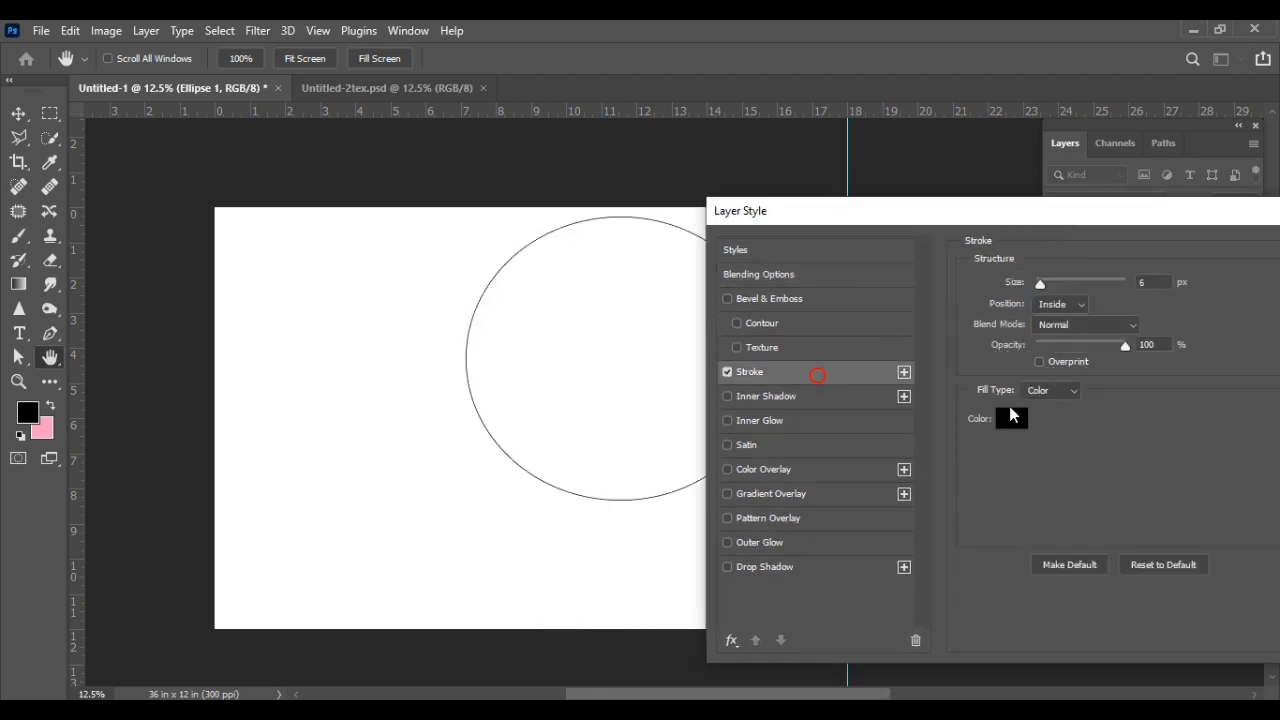
pyautogui.click(1011, 418)
pyautogui.moveTo(936, 397); pyautogui.dragTo(944, 404)
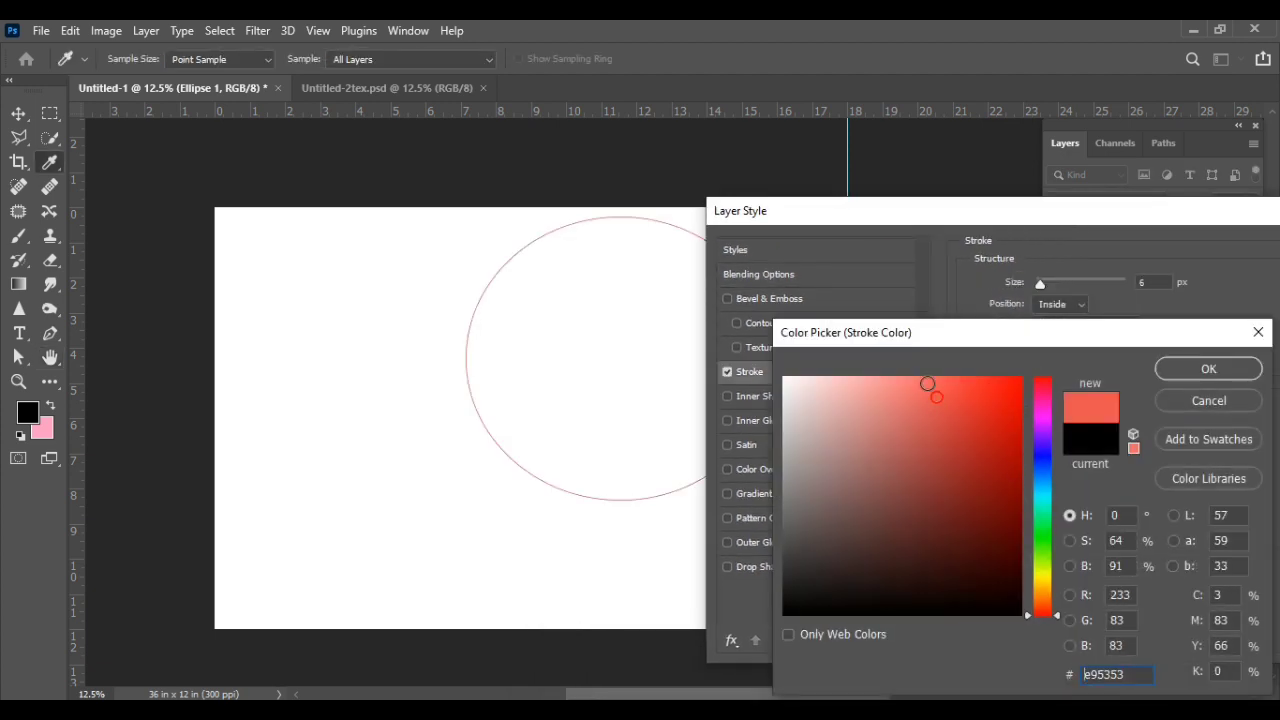
pyautogui.click(1045, 495)
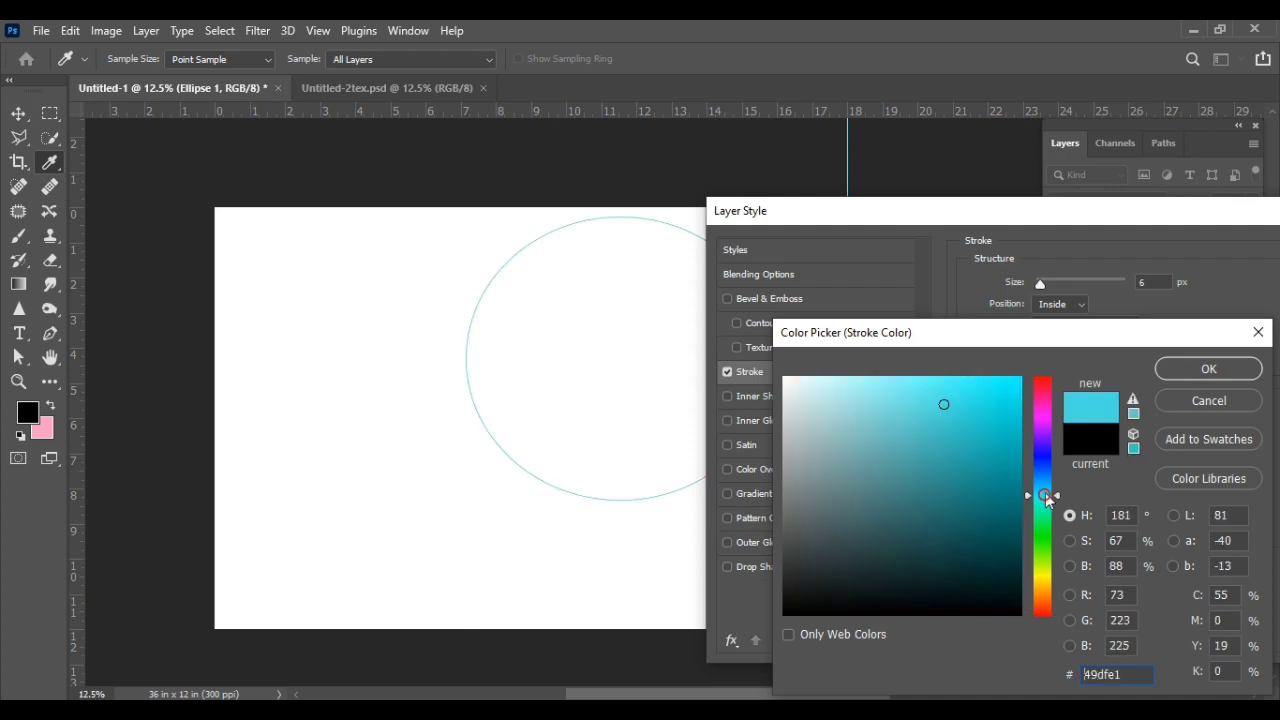
pyautogui.click(957, 406)
pyautogui.moveTo(1008, 340); pyautogui.dragTo(879, 392)
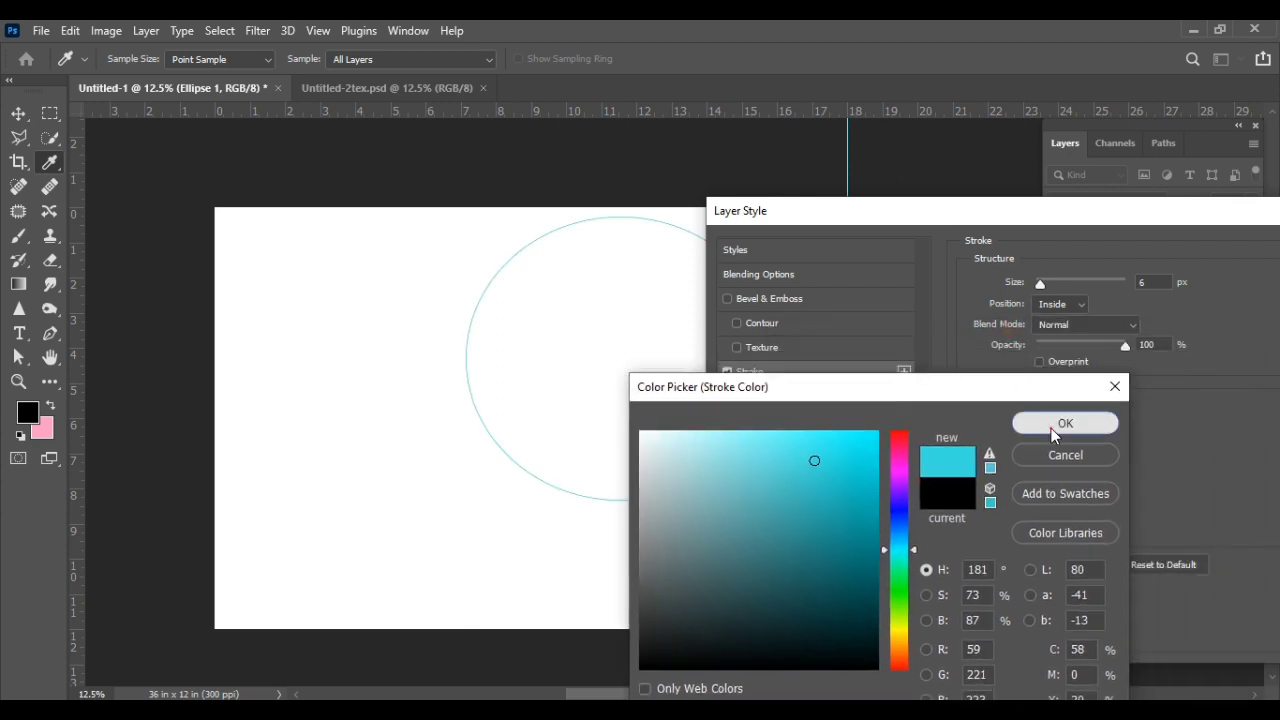
pyautogui.click(1051, 428)
pyautogui.moveTo(1041, 284); pyautogui.dragTo(1100, 287)
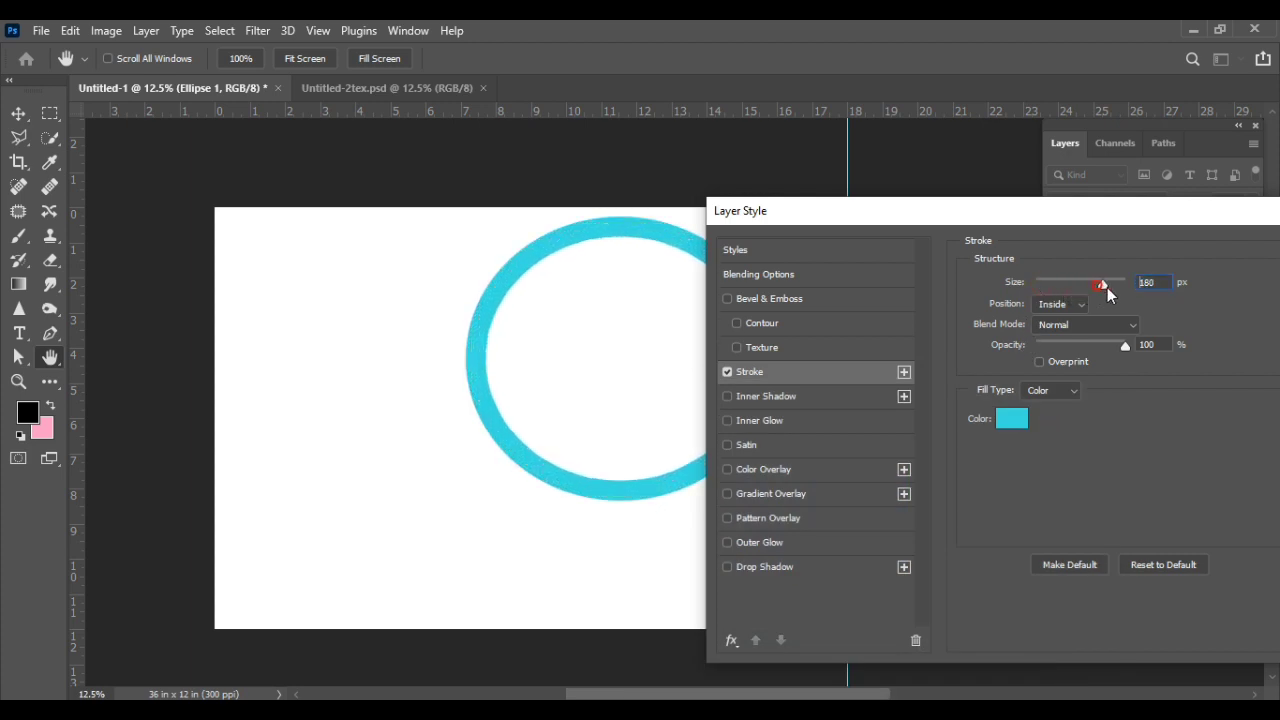
pyautogui.moveTo(1100, 290); pyautogui.dragTo(1146, 289)
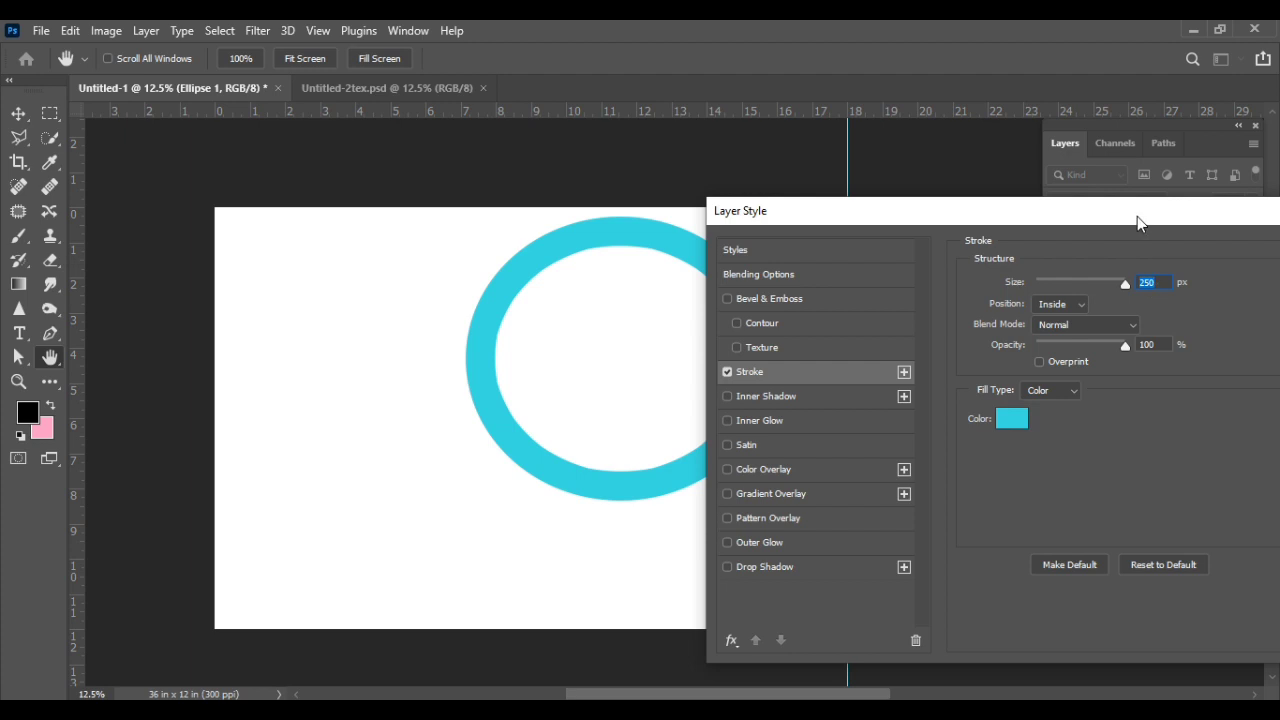
pyautogui.moveTo(1134, 214); pyautogui.dragTo(836, 345)
pyautogui.click(1097, 385)
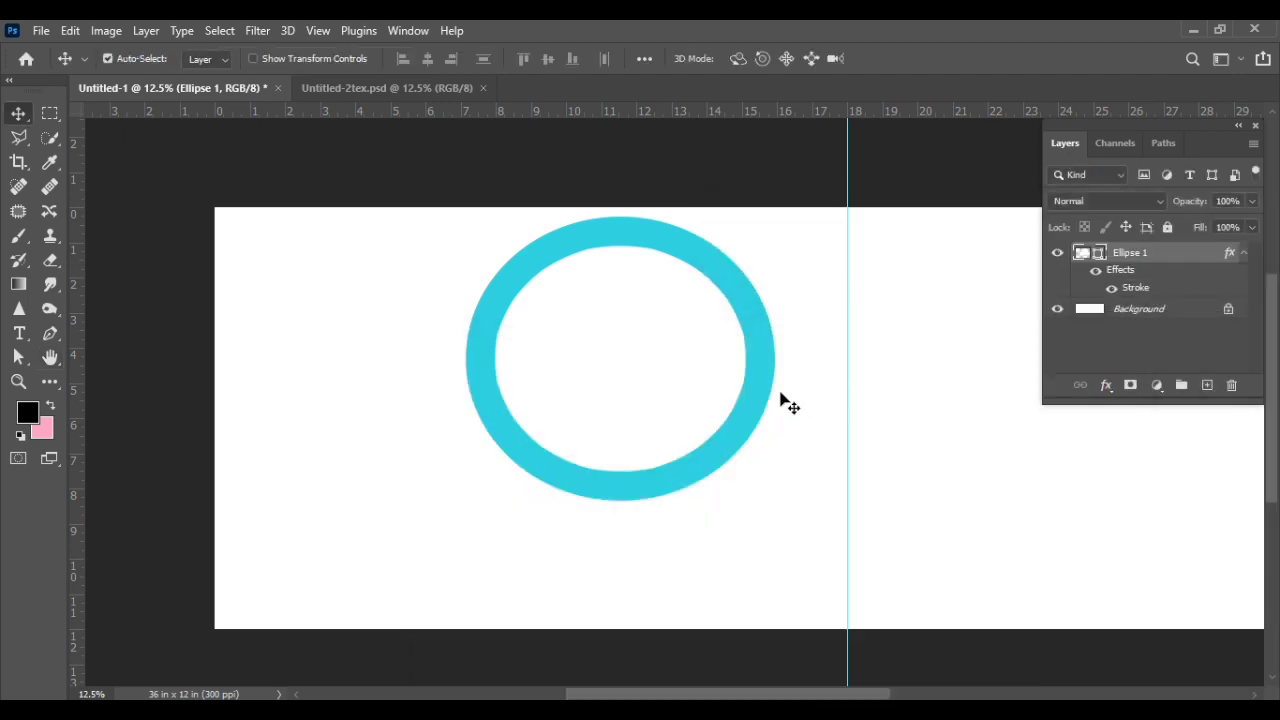
# Step: Move the cyan ring against the left edge of the page
pyautogui.moveTo(762, 390); pyautogui.dragTo(441, 440)
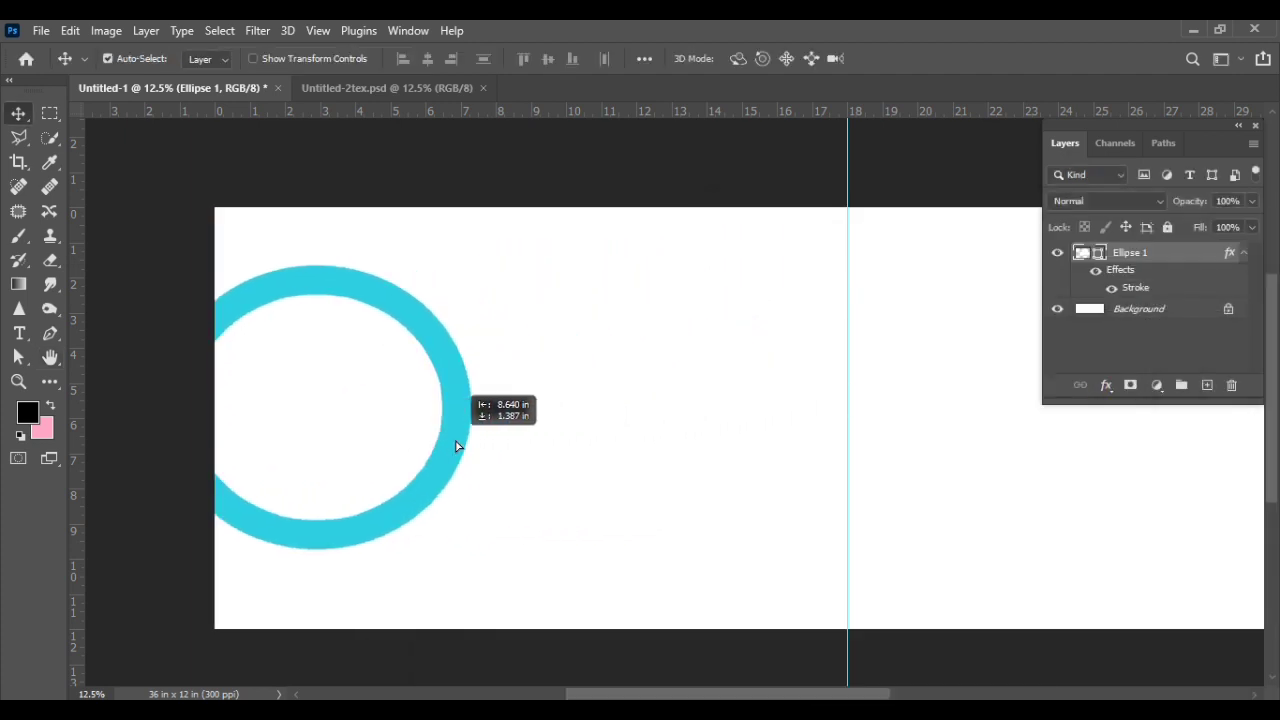
pyautogui.moveTo(441, 440); pyautogui.dragTo(445, 452)
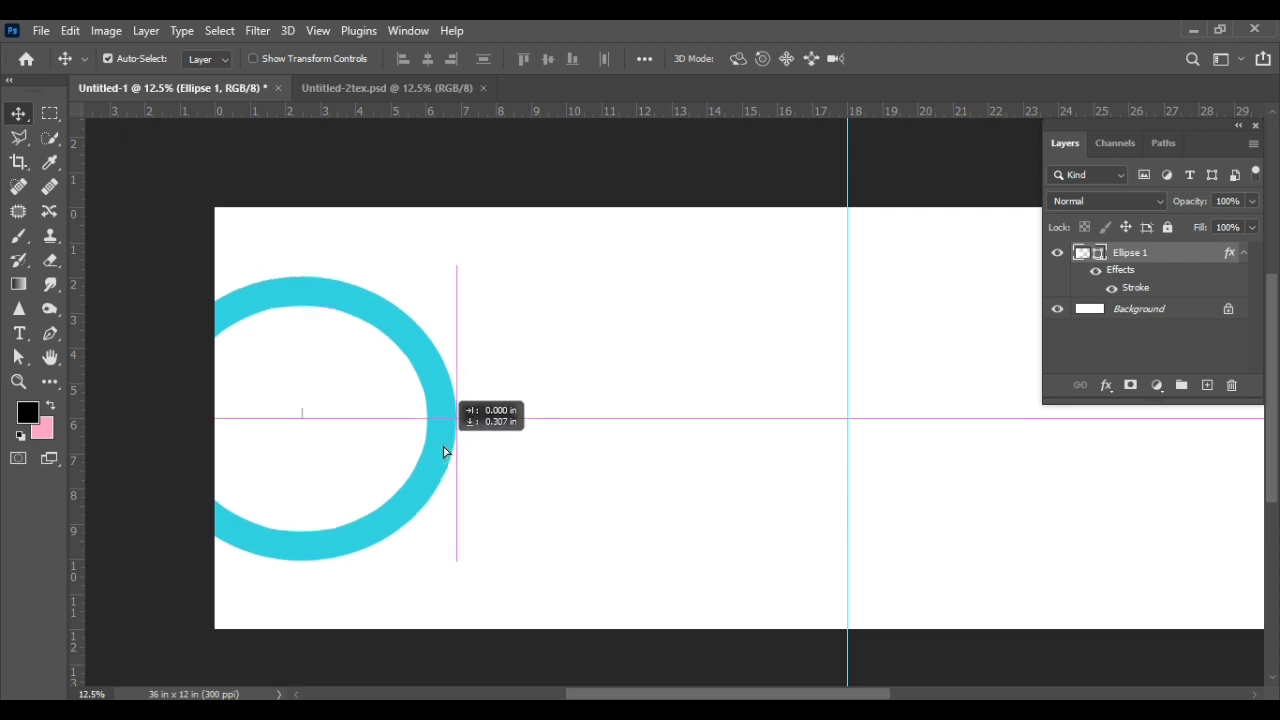
pyautogui.moveTo(445, 452)
pyautogui.mouseDown()
pyautogui.moveTo(432, 438)
pyautogui.moveTo(428, 452)
pyautogui.mouseUp()
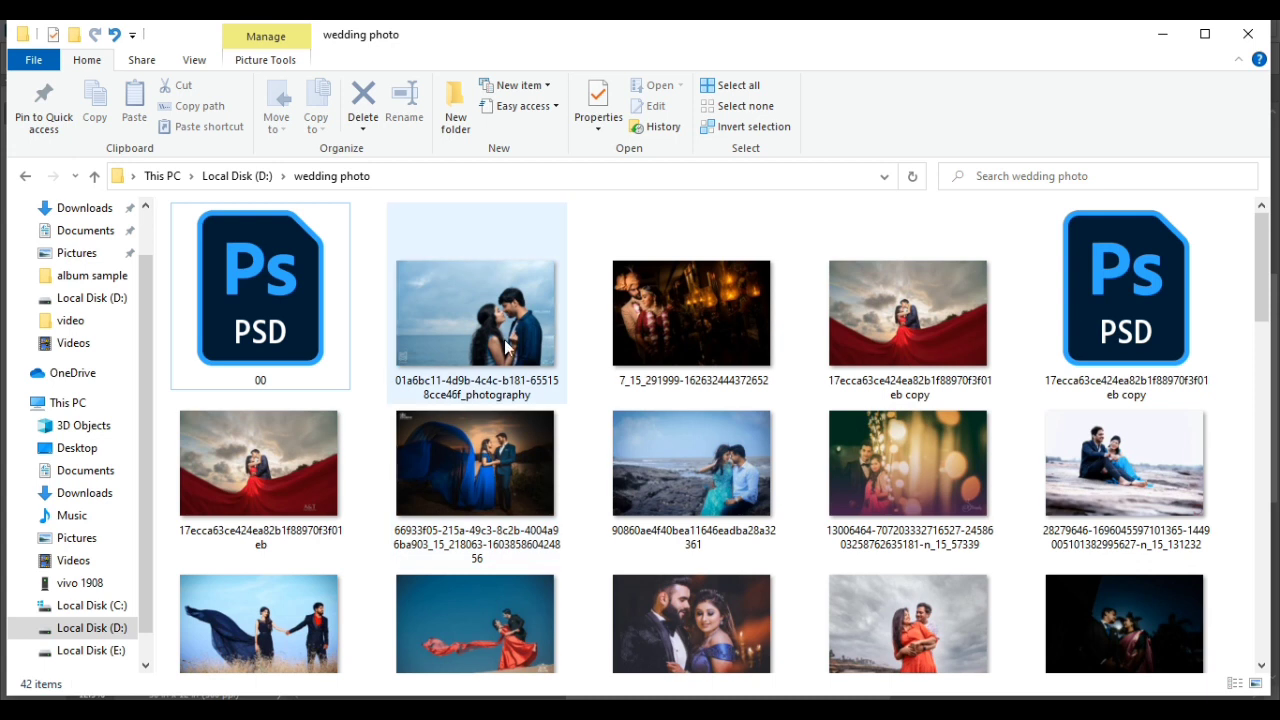
# Step: Open the seaside couple photo from the wedding photo folder in Photoshop
pyautogui.click(507, 347)
pyautogui.moveTo(515, 332); pyautogui.dragTo(440, 699)
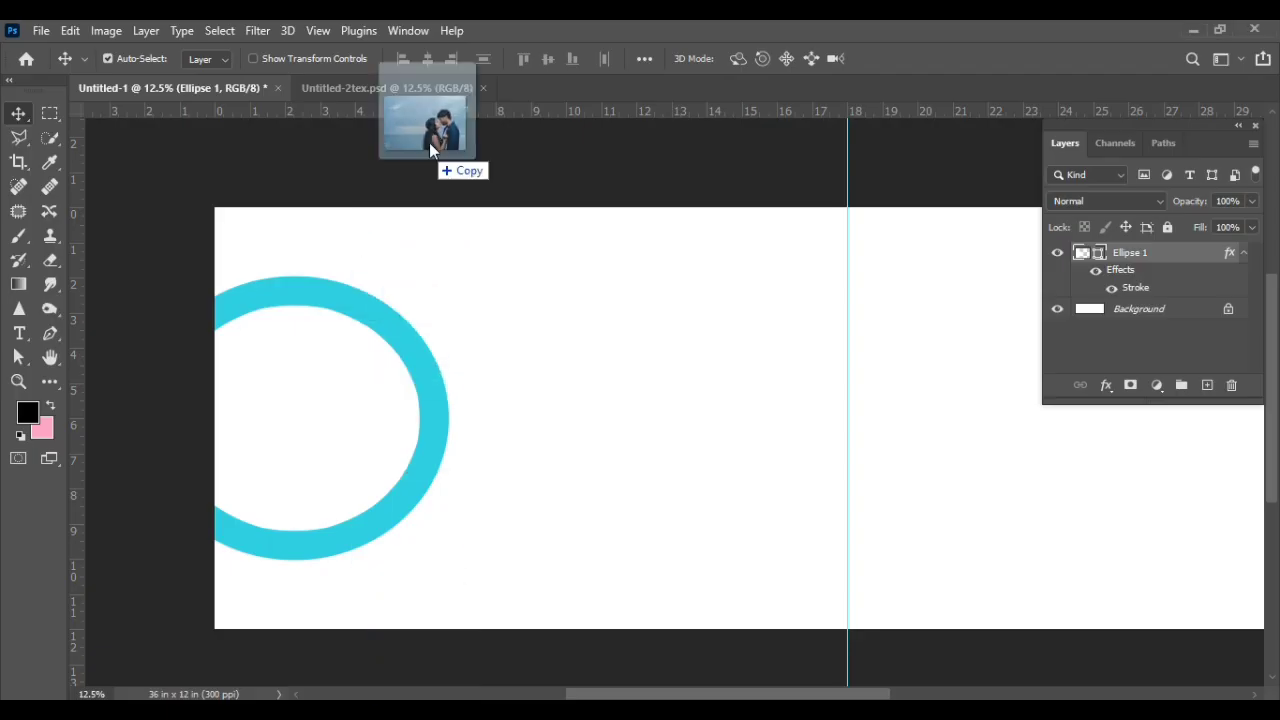
pyautogui.moveTo(440, 699); pyautogui.dragTo(515, 21)
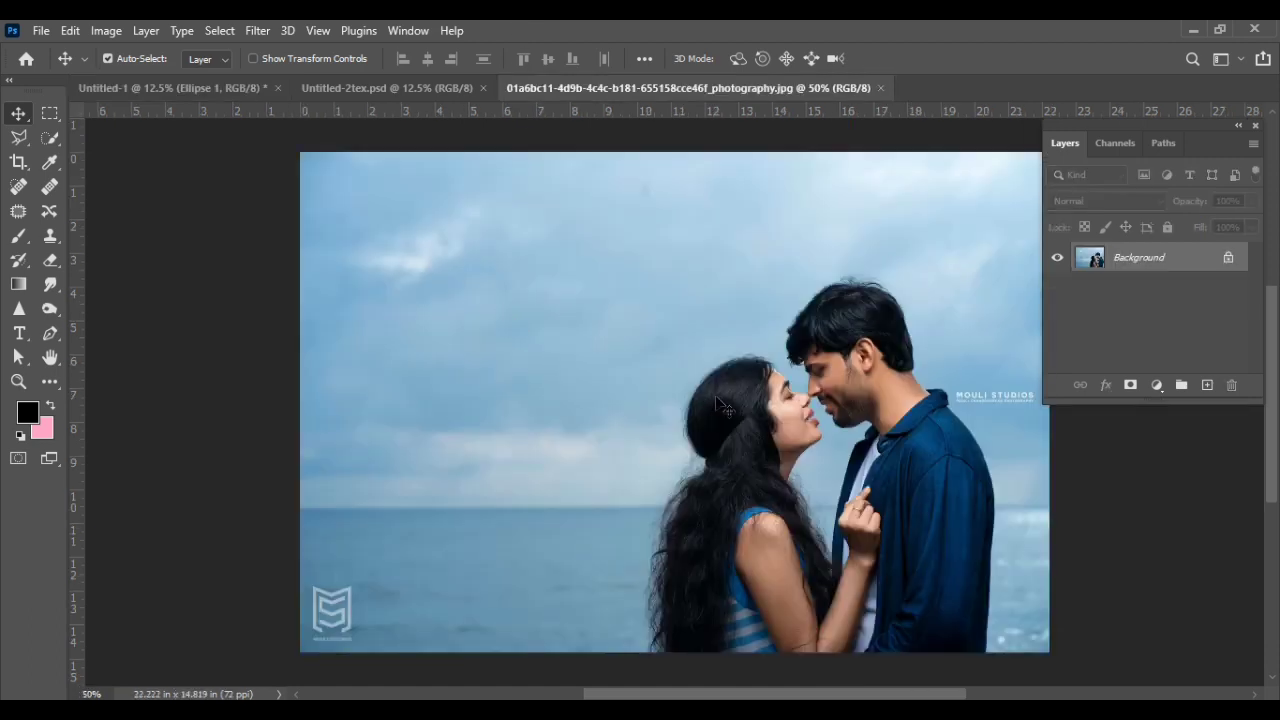
# Step: Bring the couple photo into Untitled-1 and clip it to the ellipse shape
pyautogui.moveTo(818, 392)
pyautogui.mouseDown()
pyautogui.moveTo(256, 88)
pyautogui.moveTo(266, 140)
pyautogui.mouseUp()
pyautogui.moveTo(164, 410); pyautogui.dragTo(165, 410)
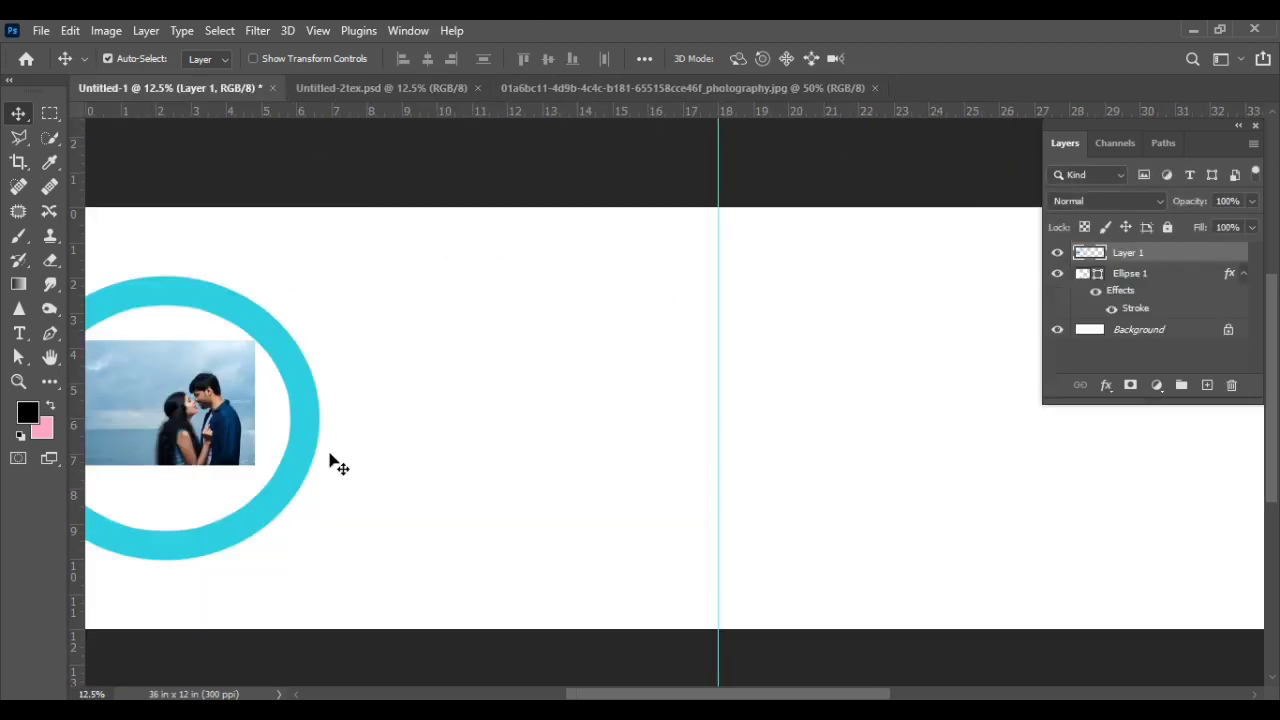
pyautogui.moveTo(330, 463); pyautogui.dragTo(631, 475)
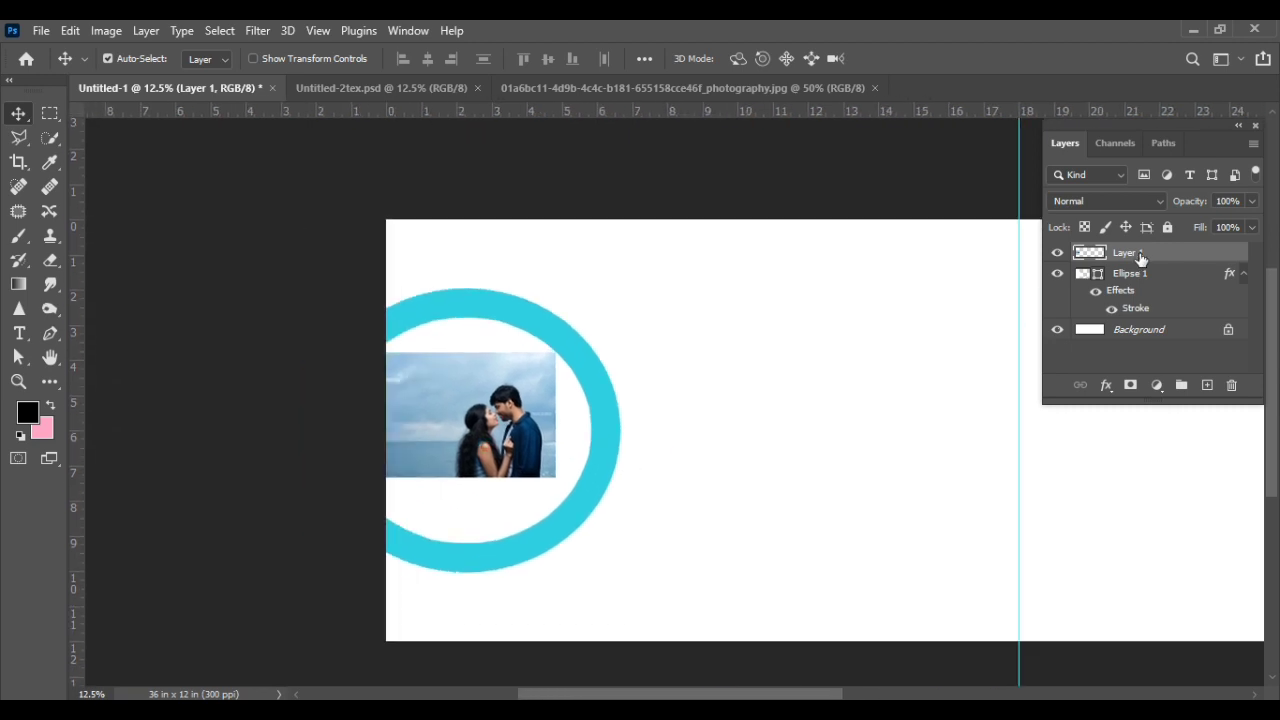
pyautogui.rightClick(1140, 256)
pyautogui.click(997, 408)
# Step: Scale the clipped photo to 236% to fill the ring, then move the ring right
pyautogui.hotkey('ctrl', 't')
pyautogui.moveTo(555, 479); pyautogui.dragTo(698, 537)
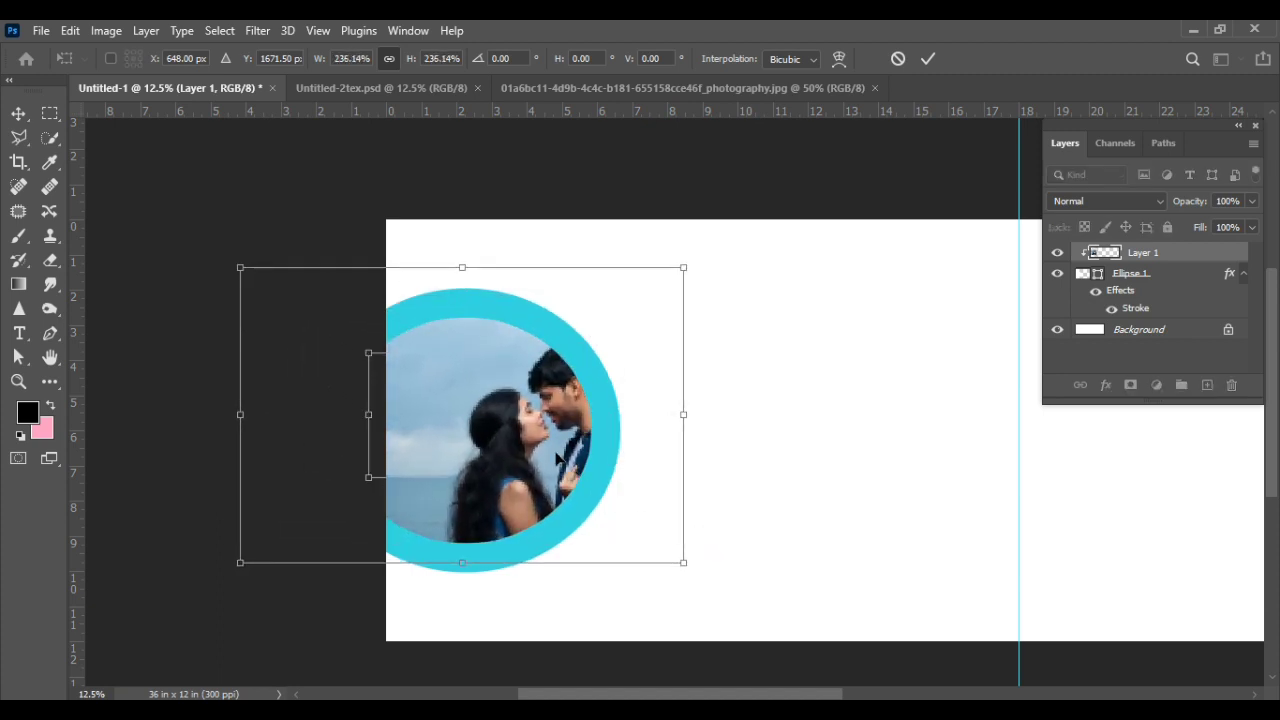
pyautogui.moveTo(562, 460); pyautogui.dragTo(488, 460)
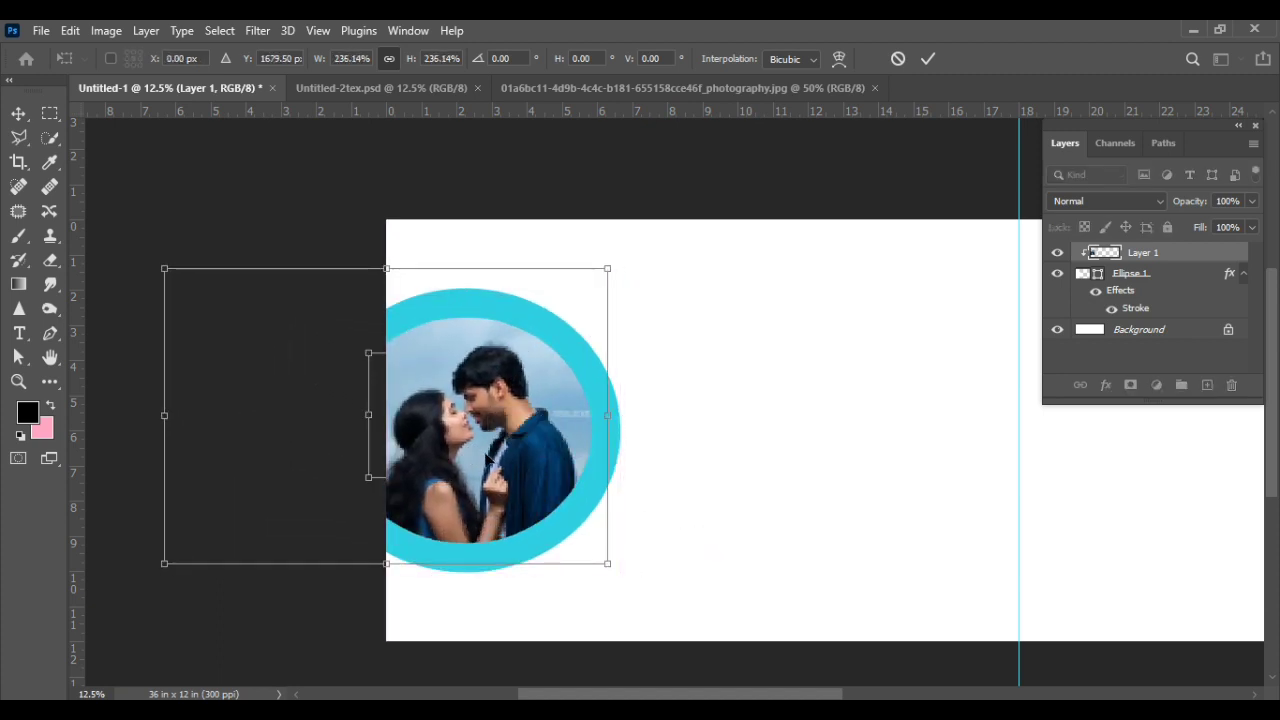
pyautogui.press('Return')
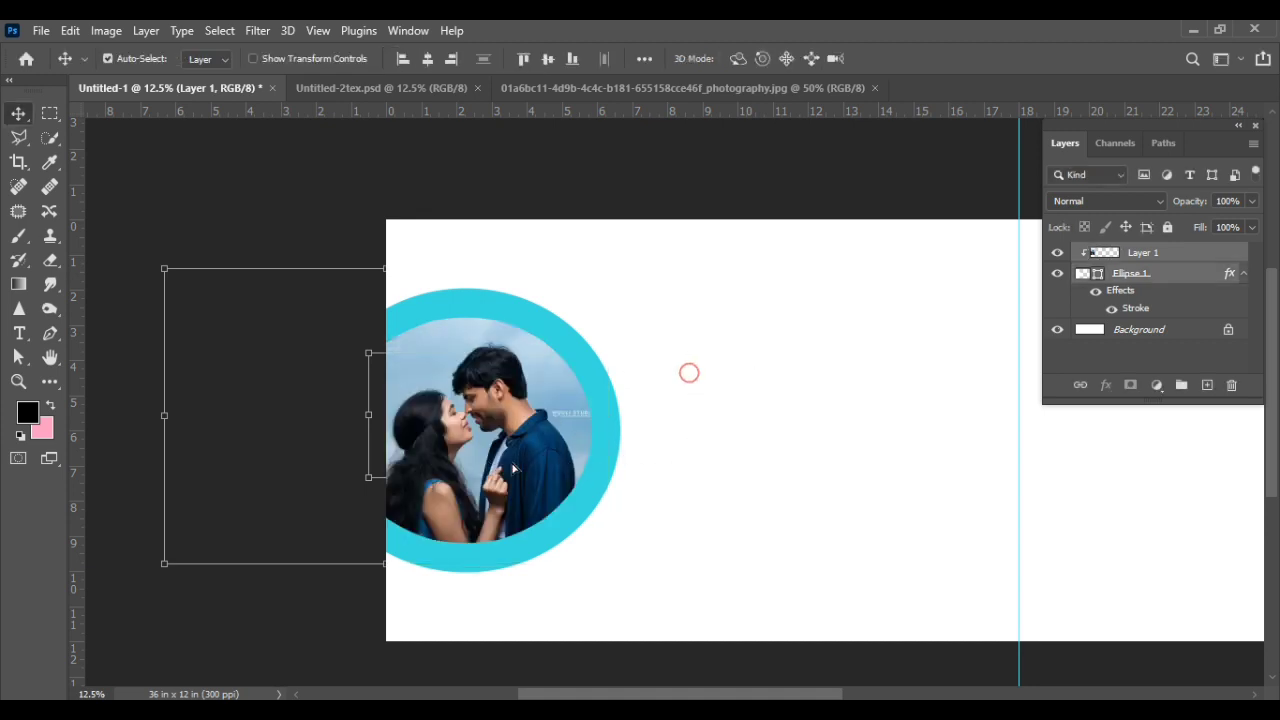
pyautogui.moveTo(514, 435); pyautogui.dragTo(650, 432)
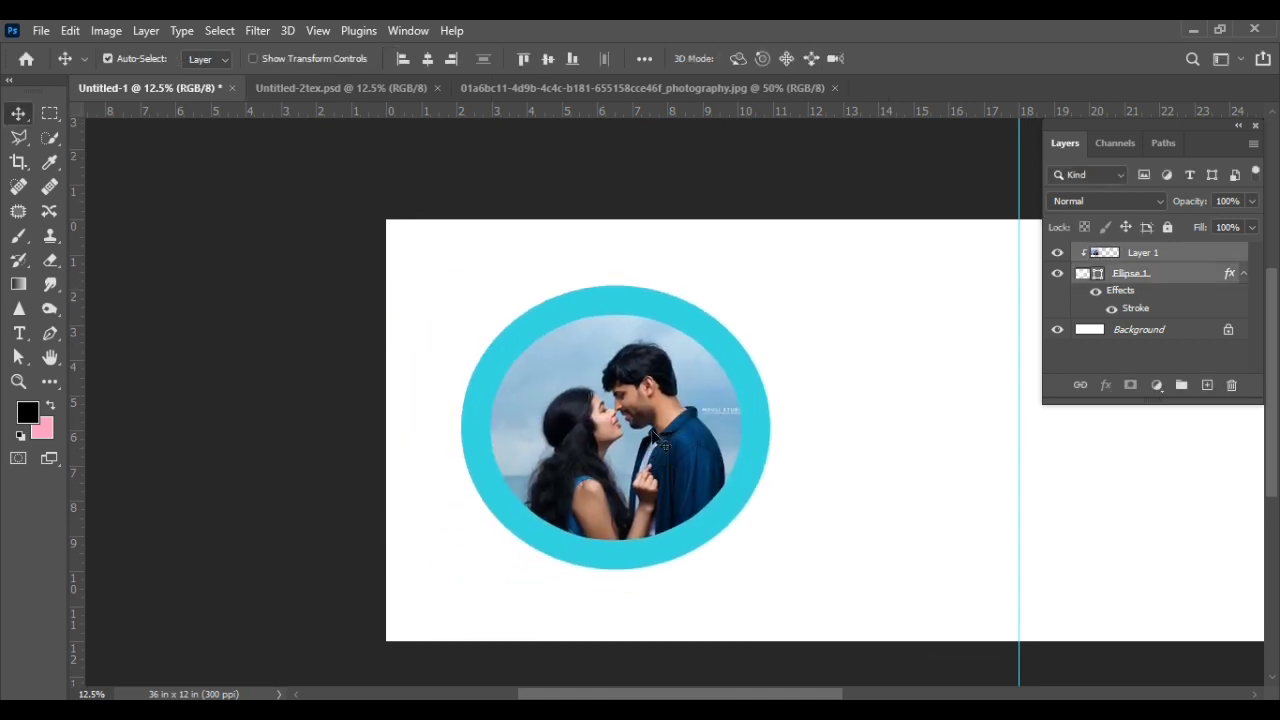
# Step: Set Layer 1 to Luminosity blend mode for black-and-white, then shift it left in the ring
pyautogui.click(1157, 259)
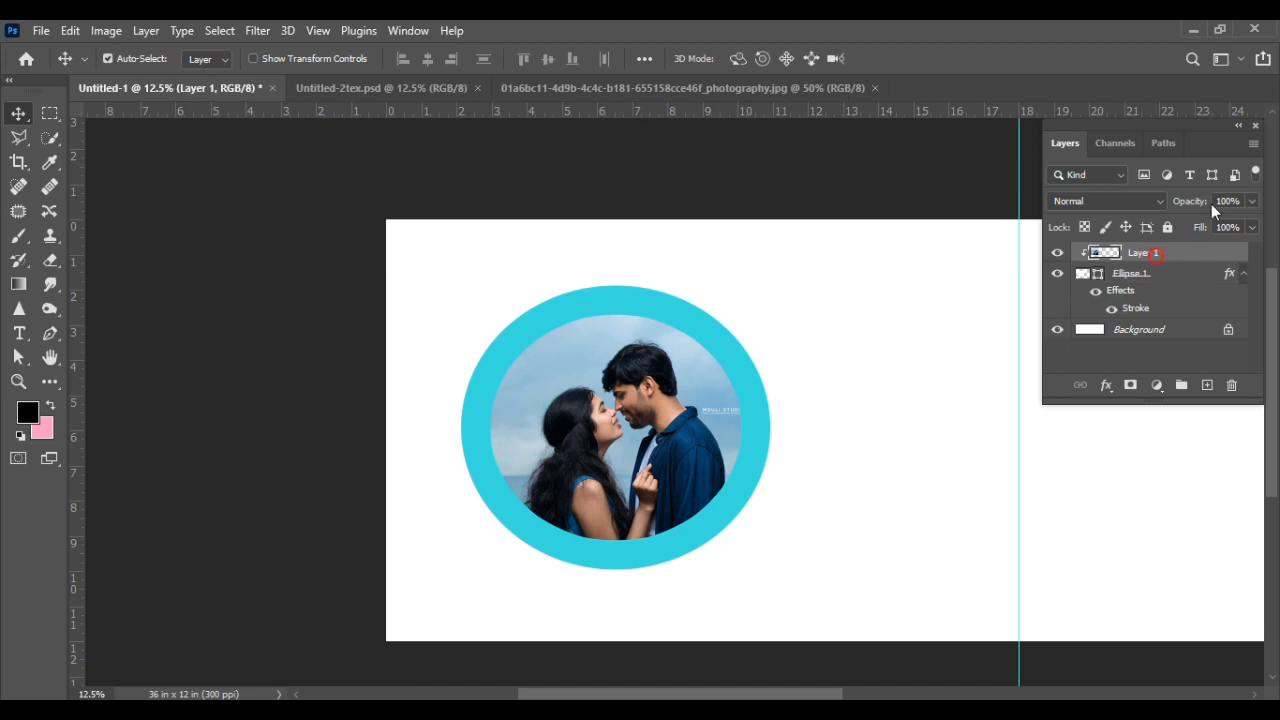
pyautogui.click(1125, 202)
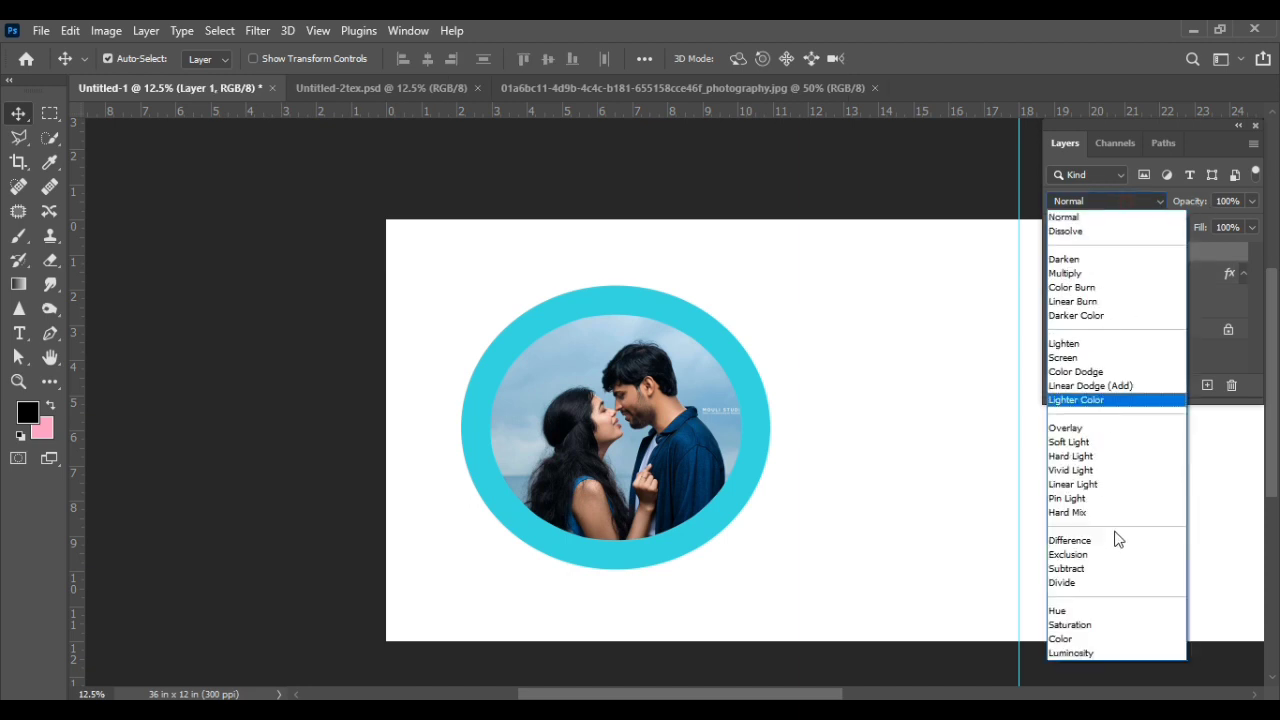
pyautogui.click(1096, 651)
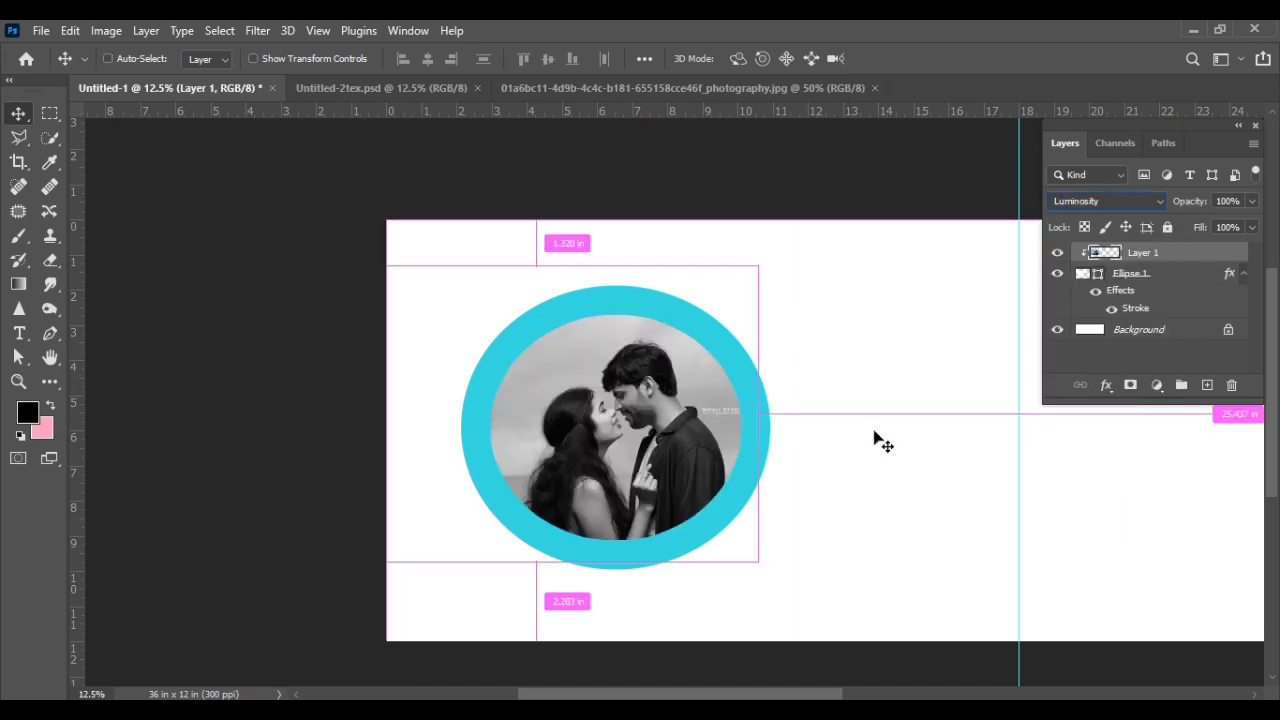
pyautogui.hotkey('ctrl', '+')
pyautogui.hotkey('ctrl', '+')
pyautogui.hotkey('ctrl', '-')
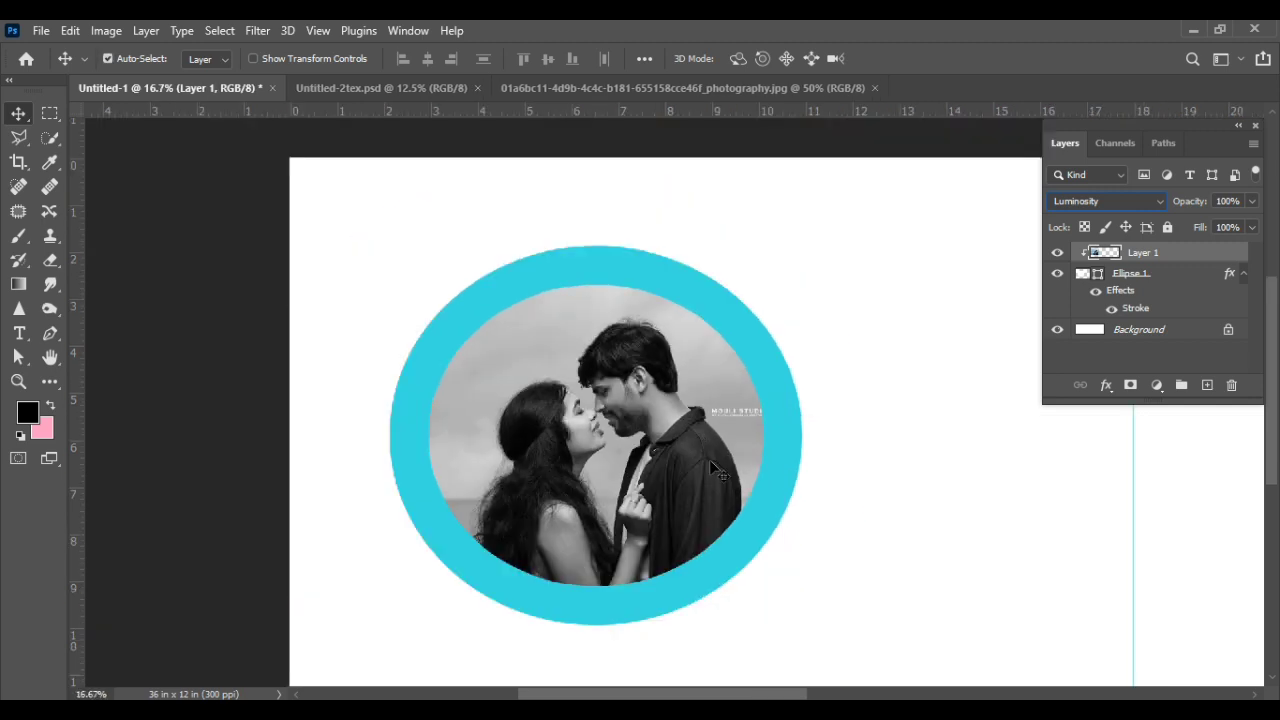
pyautogui.moveTo(706, 467); pyautogui.dragTo(641, 468)
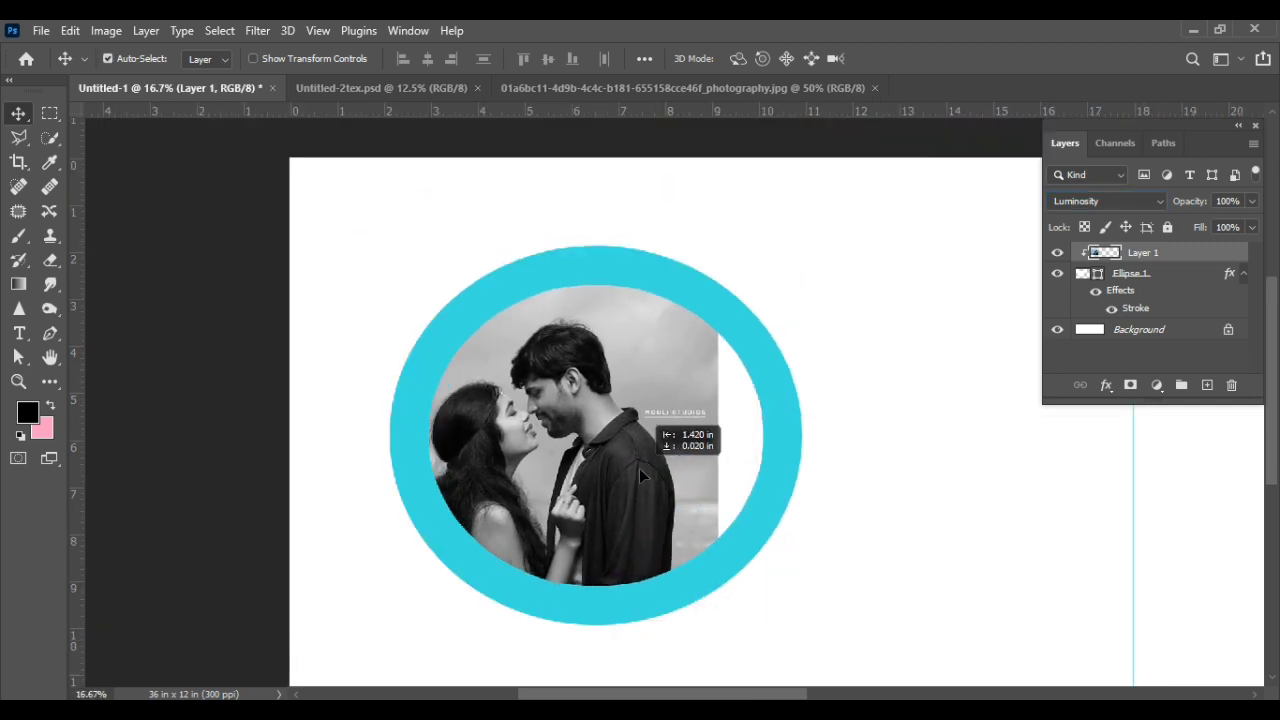
# Step: Patch the studio watermark out of the photo and shift the photo right to fill the ring
pyautogui.click(20, 214)
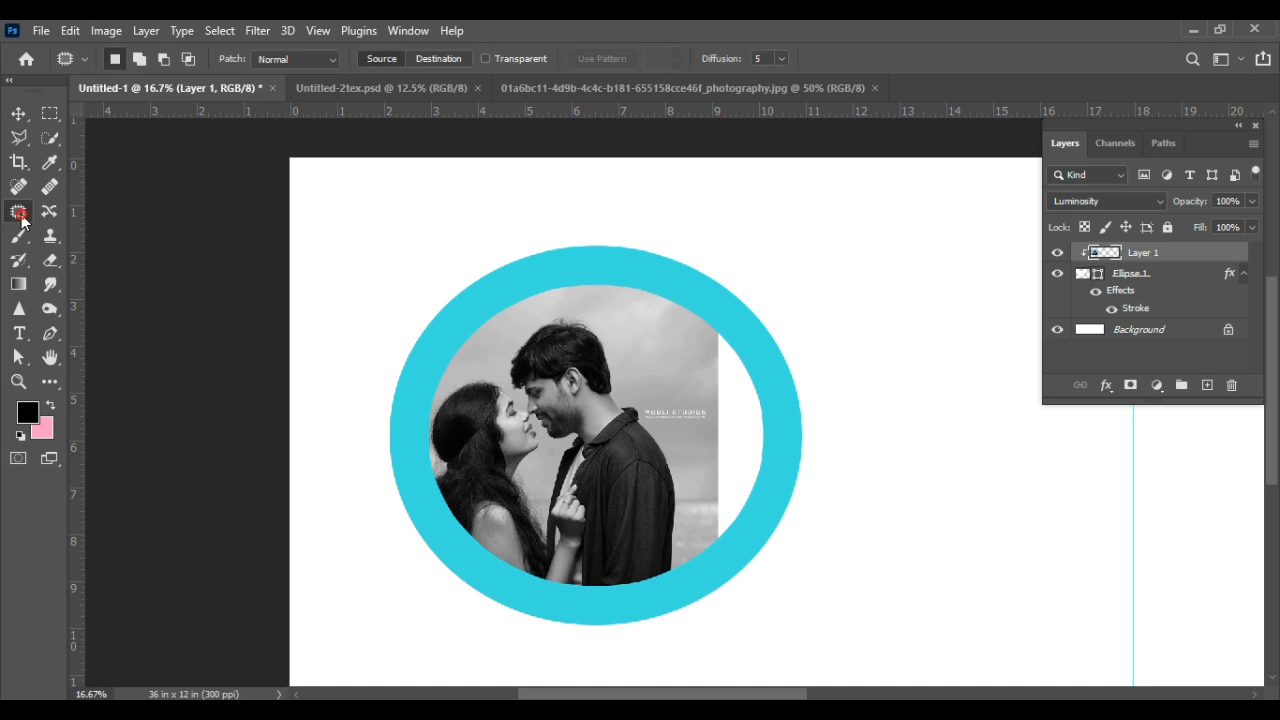
pyautogui.moveTo(715, 414)
pyautogui.mouseDown()
pyautogui.moveTo(661, 426)
pyautogui.moveTo(703, 414)
pyautogui.moveTo(691, 380)
pyautogui.mouseUp()
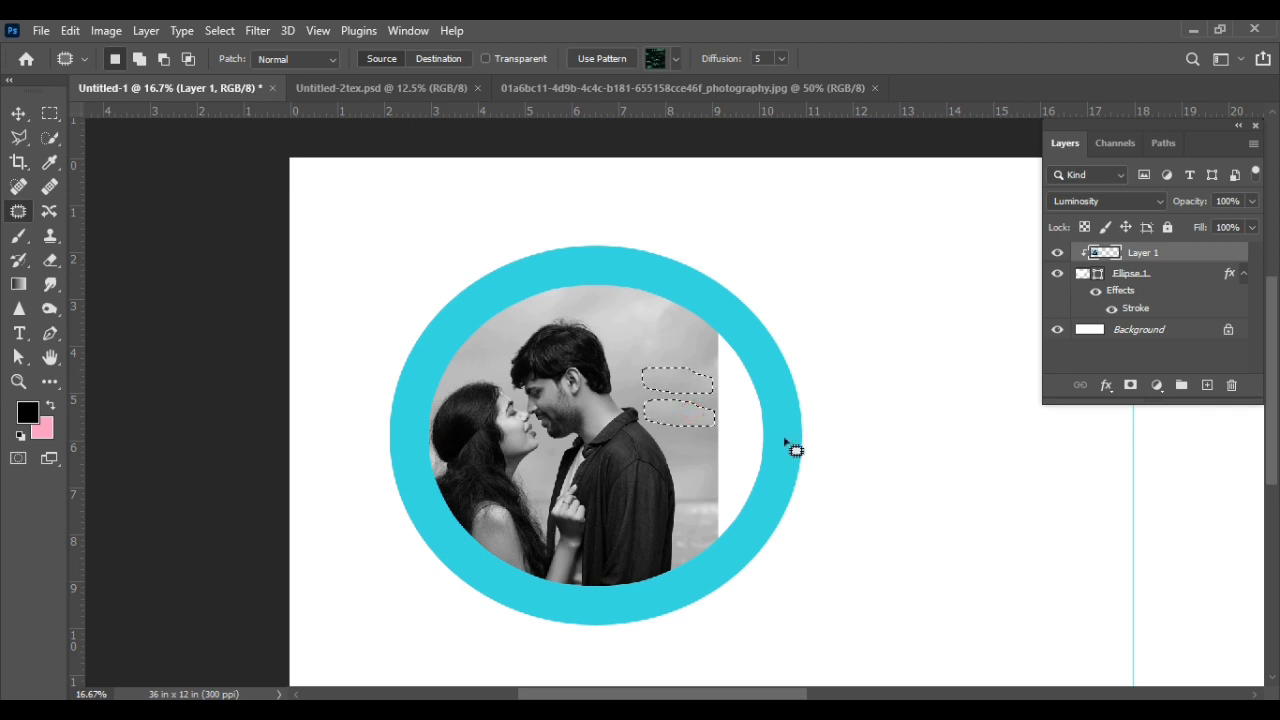
pyautogui.hotkey('ctrl', 'd')
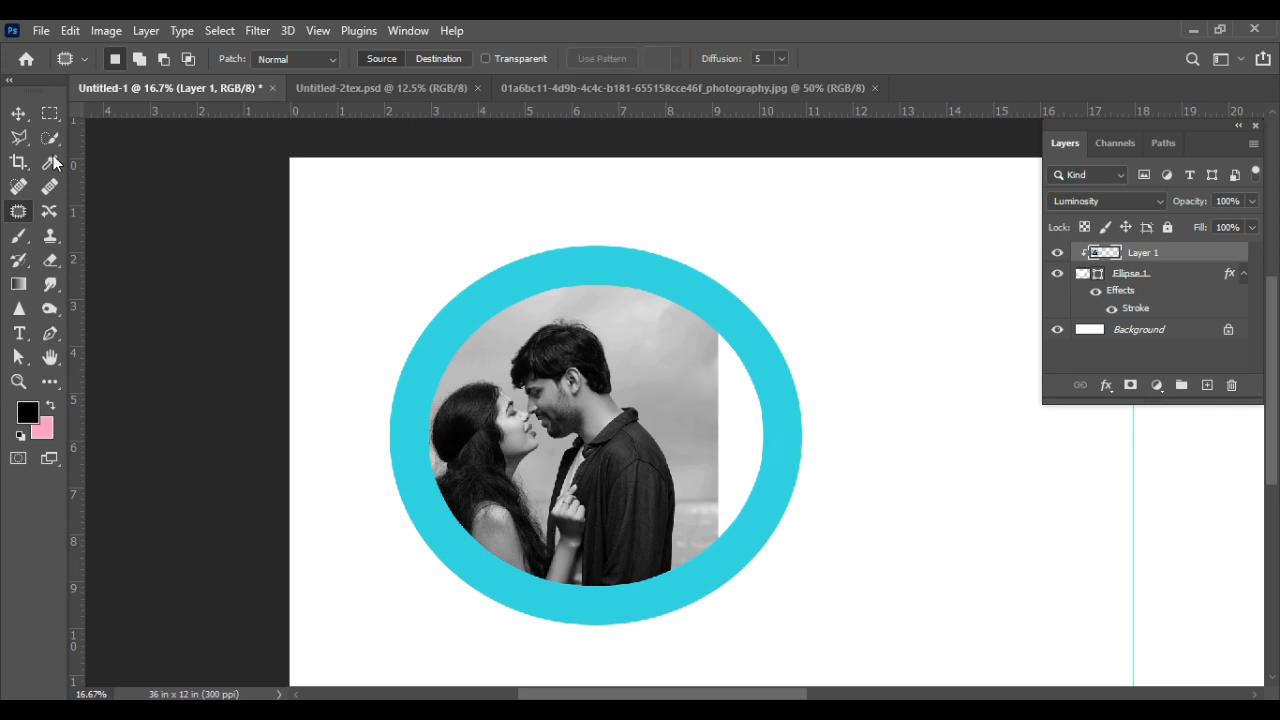
pyautogui.click(18, 114)
pyautogui.moveTo(521, 492); pyautogui.dragTo(587, 486)
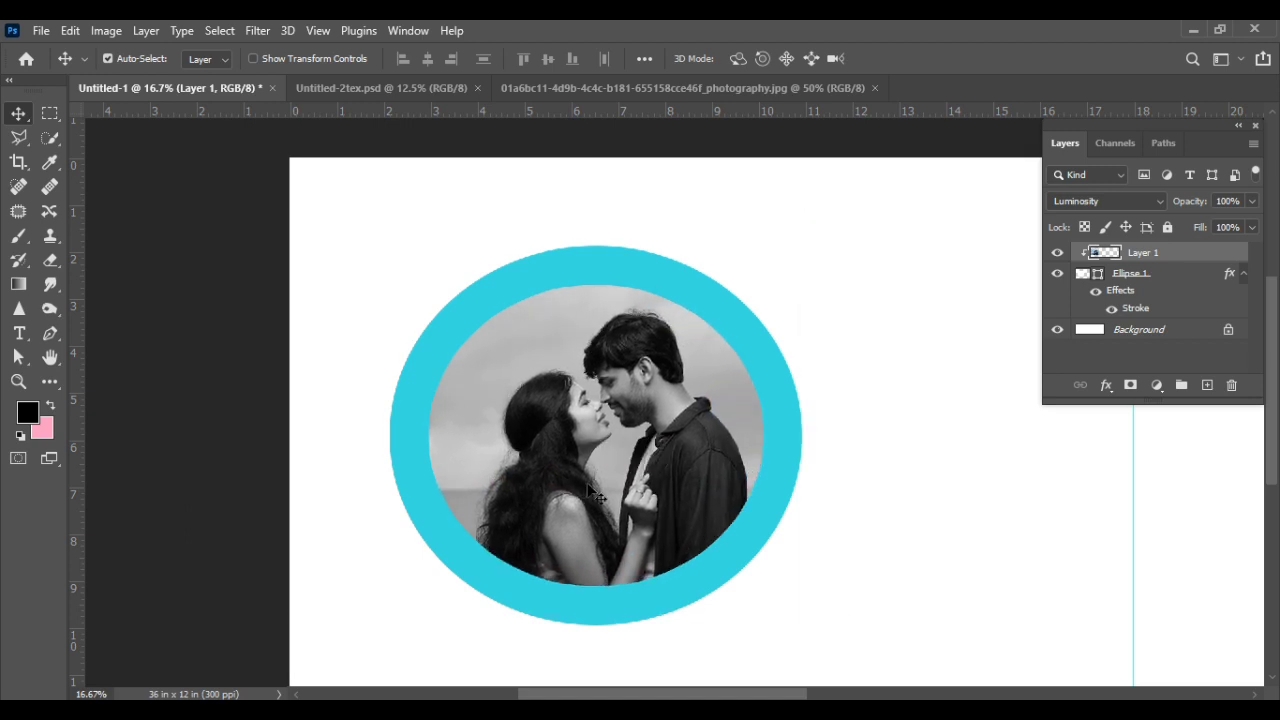
pyautogui.hotkey('ctrl', '-')
# Step: Scale the ring and photo together to 86.98% and move them about 5.28 in right
pyautogui.moveTo(790, 352); pyautogui.dragTo(698, 425)
pyautogui.hotkey('ctrl', 't')
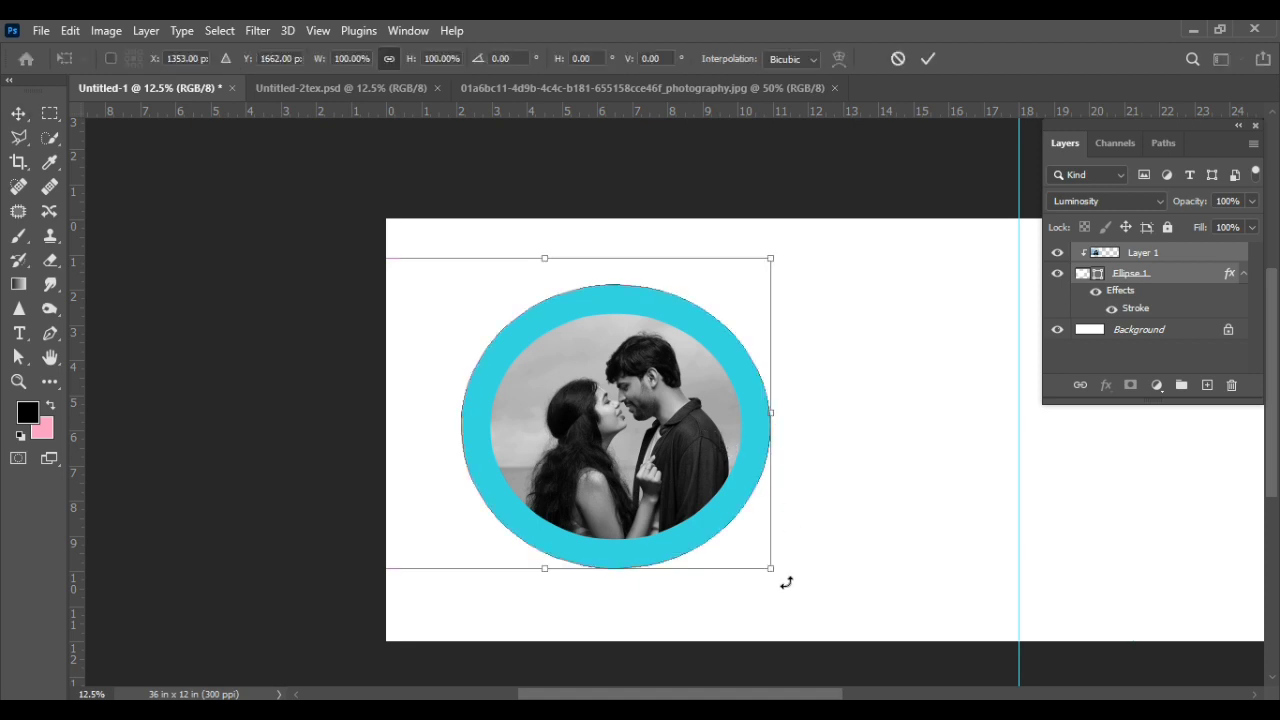
pyautogui.moveTo(770, 570); pyautogui.dragTo(741, 548)
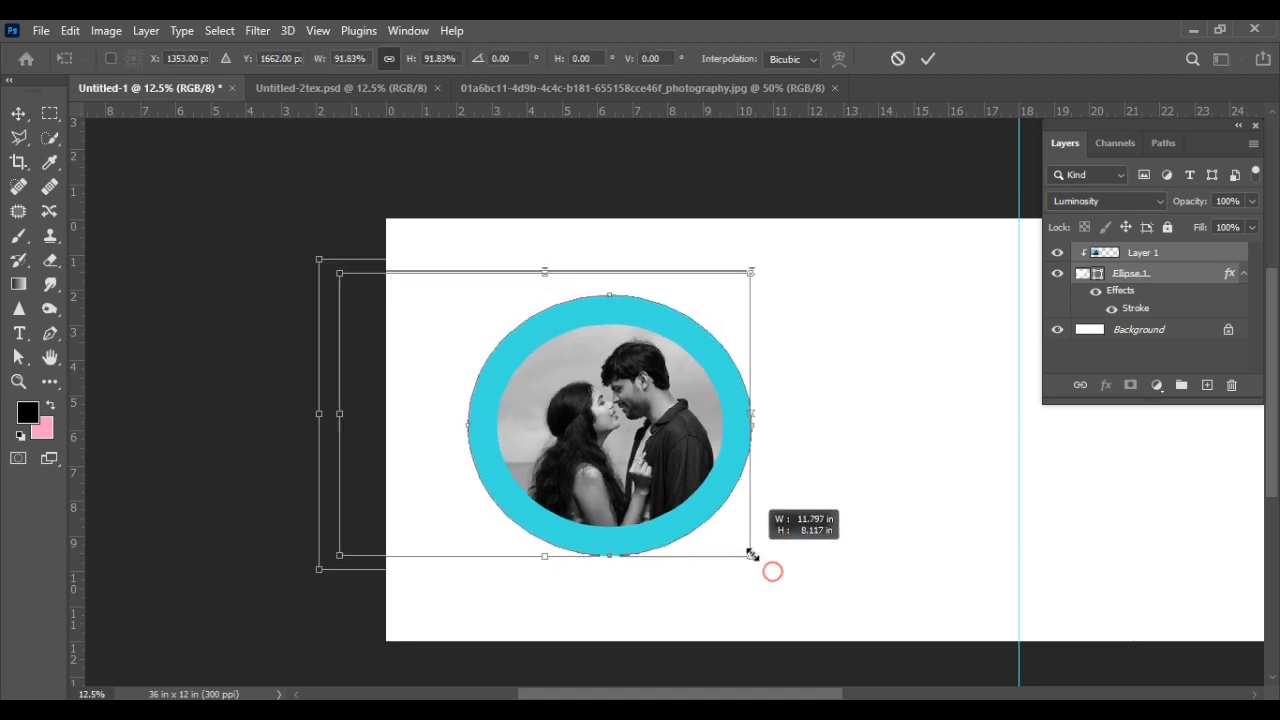
pyautogui.moveTo(868, 526); pyautogui.dragTo(711, 521)
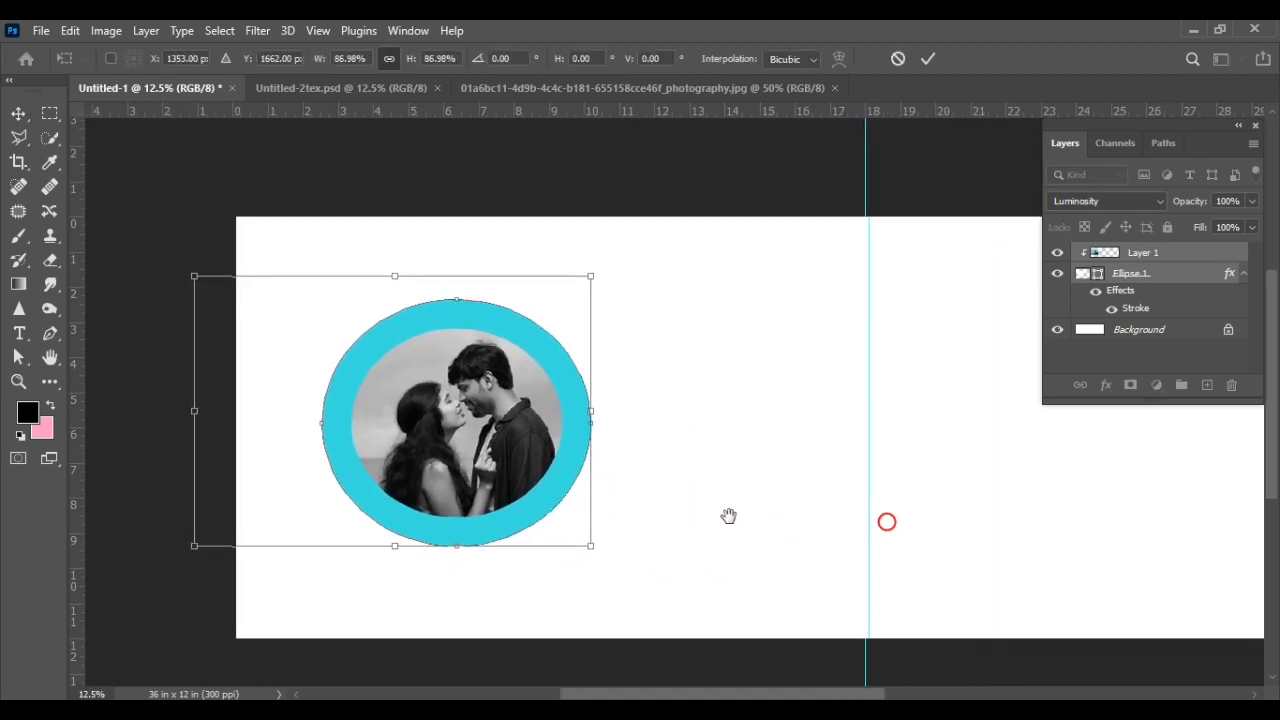
pyautogui.moveTo(530, 467); pyautogui.dragTo(718, 469)
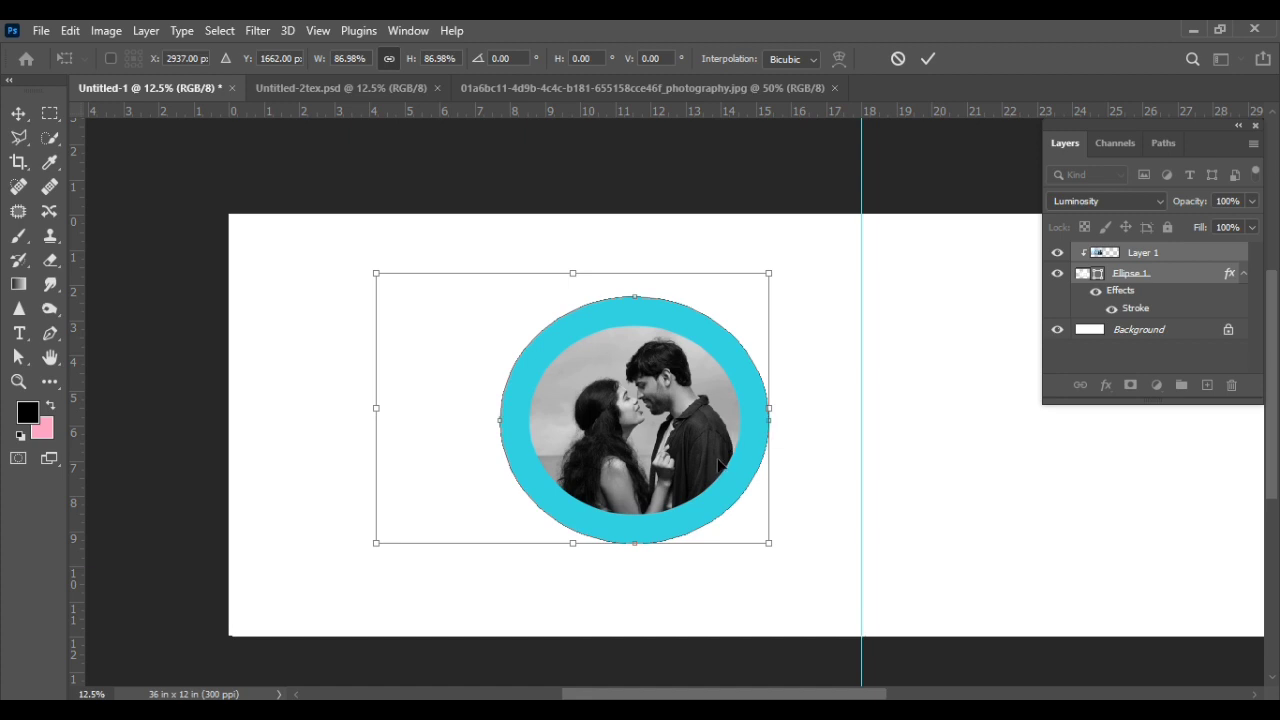
pyautogui.press('Return')
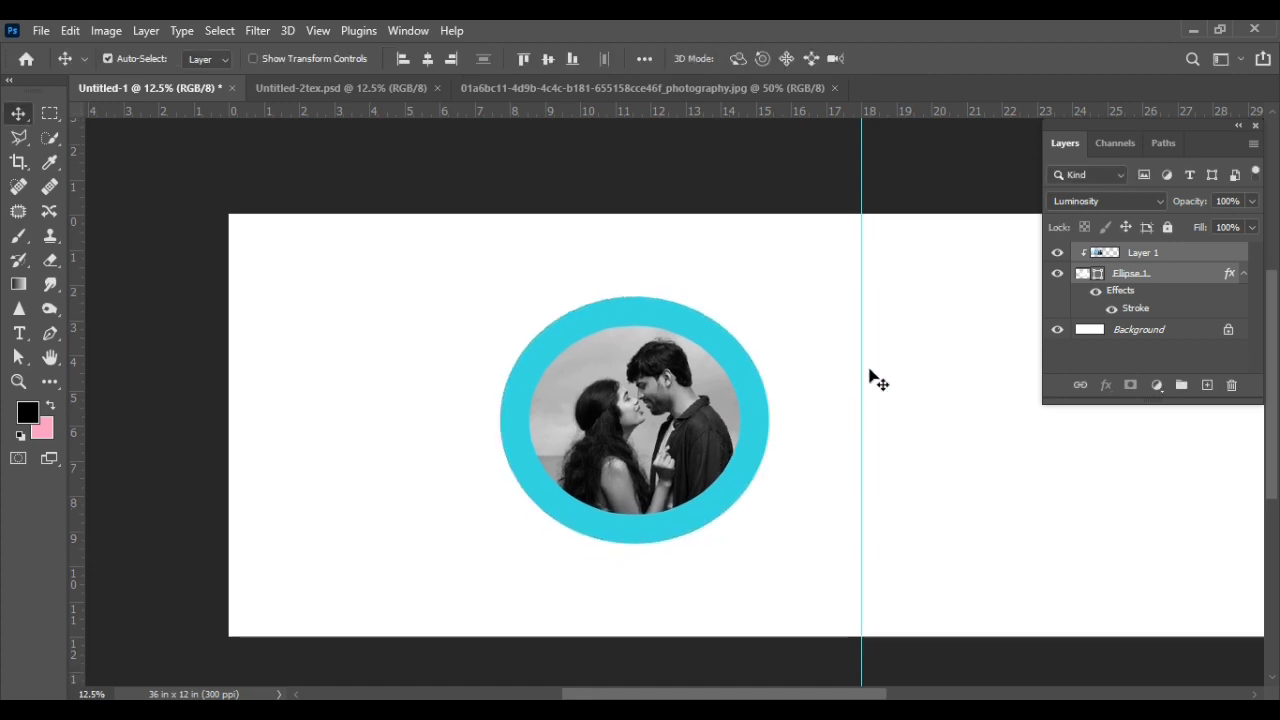
pyautogui.click(1182, 256)
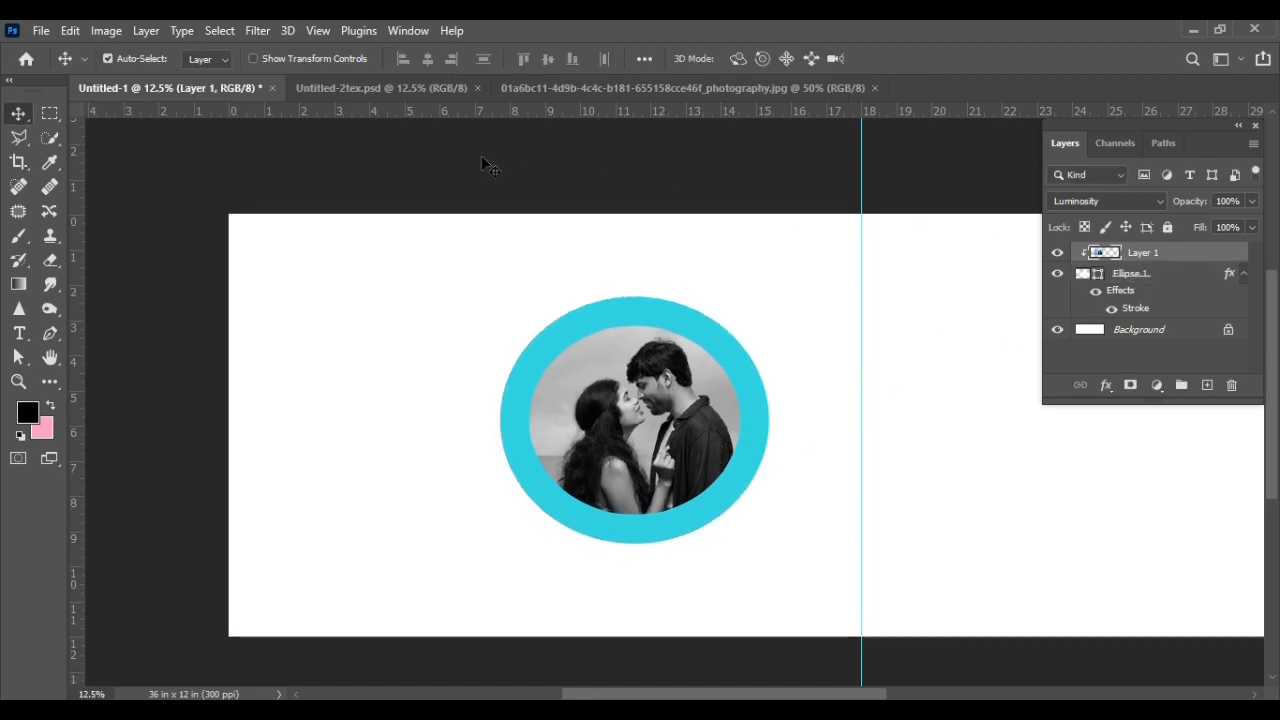
# Step: Drag the love/MOMENT title layers from Untitled-2tex.psd into the album below the ring
pyautogui.click(380, 89)
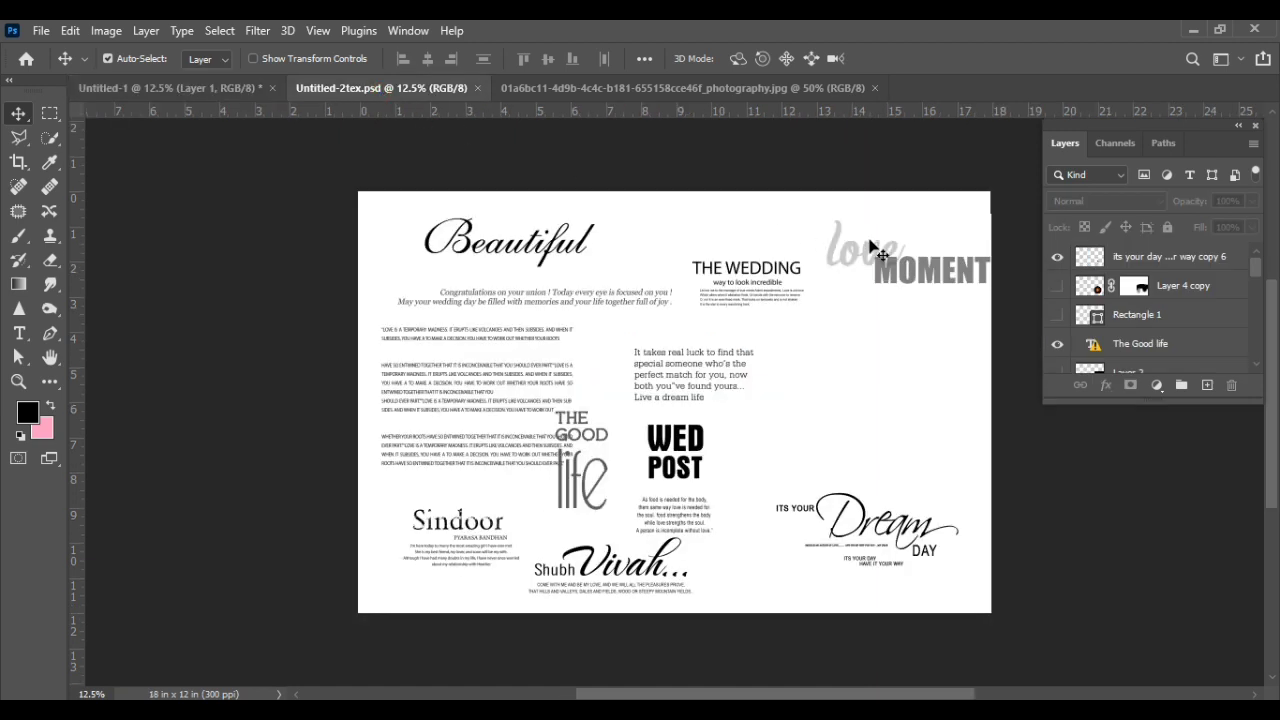
pyautogui.moveTo(880, 232)
pyautogui.mouseDown()
pyautogui.moveTo(900, 282)
pyautogui.moveTo(241, 90)
pyautogui.moveTo(420, 215)
pyautogui.mouseUp()
pyautogui.moveTo(562, 508)
pyautogui.mouseDown()
pyautogui.moveTo(531, 597)
pyautogui.moveTo(552, 604)
pyautogui.moveTo(556, 623)
pyautogui.moveTo(532, 538)
pyautogui.moveTo(545, 563)
pyautogui.mouseUp()
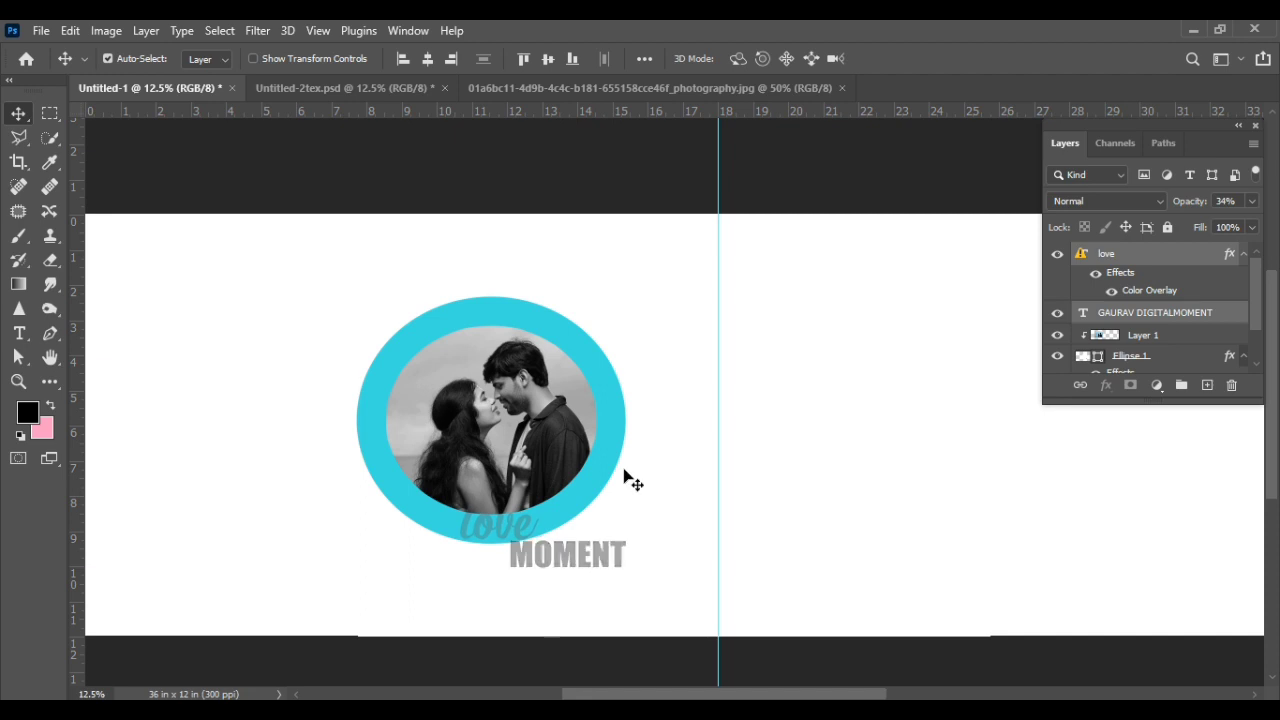
# Step: Give the love layer a white Color Overlay and raise its opacity to 100%
pyautogui.click(1179, 259)
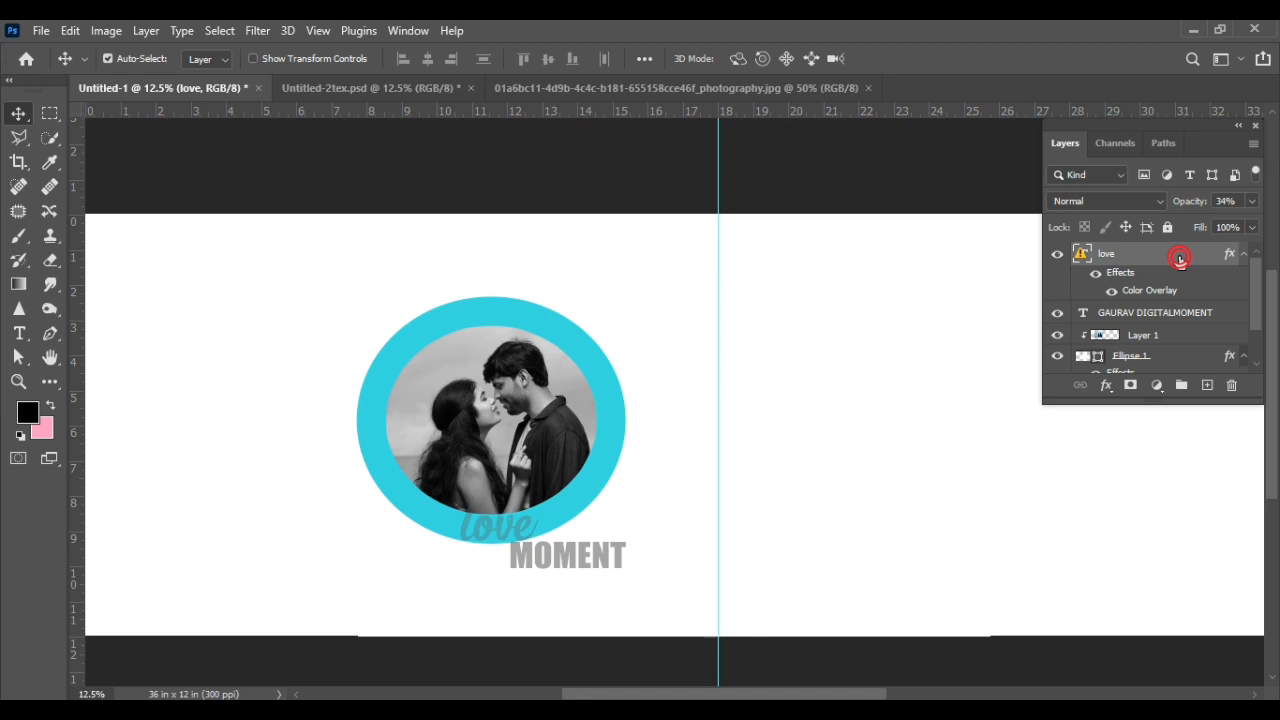
pyautogui.doubleClick(1179, 259)
pyautogui.moveTo(624, 238); pyautogui.dragTo(868, 248)
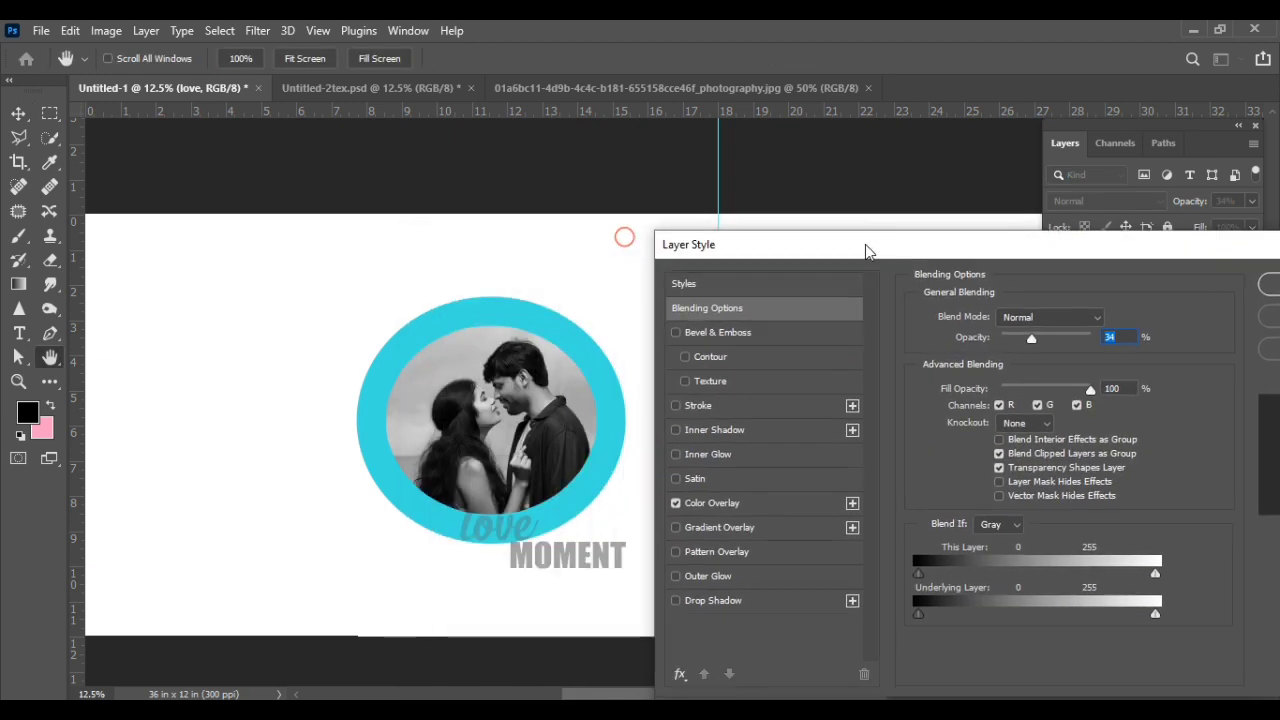
pyautogui.click(760, 510)
pyautogui.click(1100, 320)
pyautogui.click(641, 313)
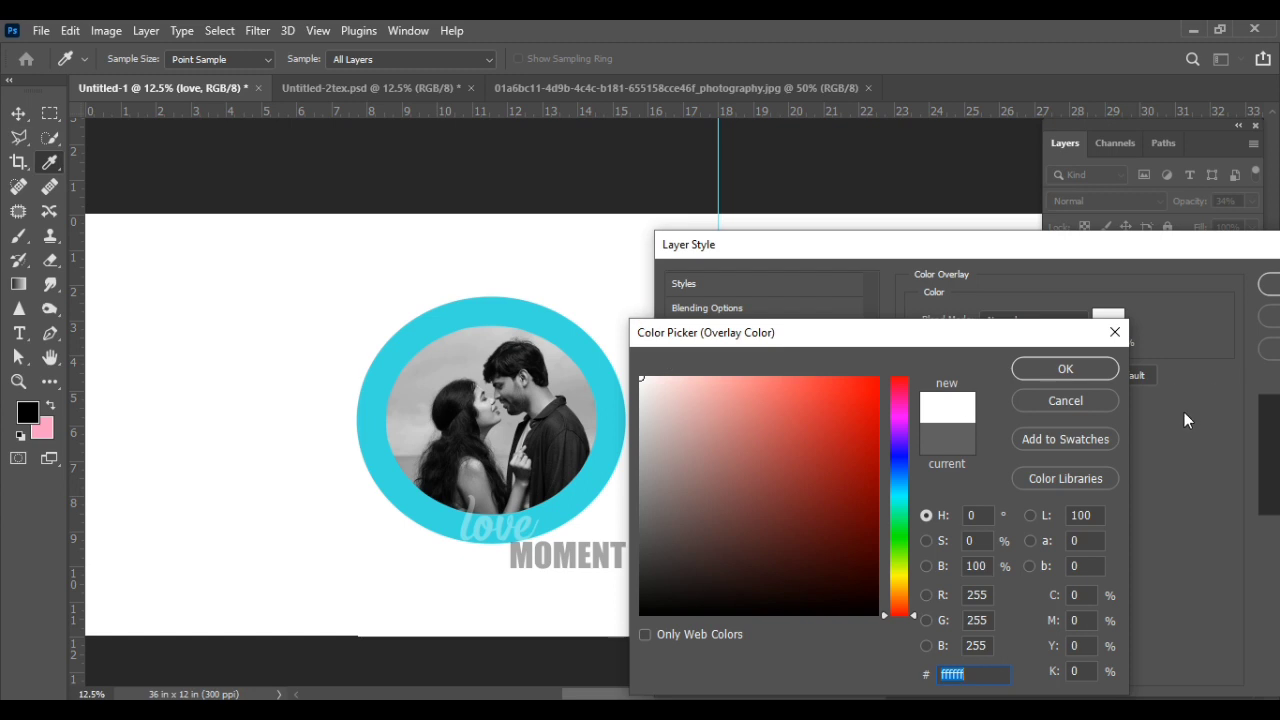
pyautogui.click(1066, 369)
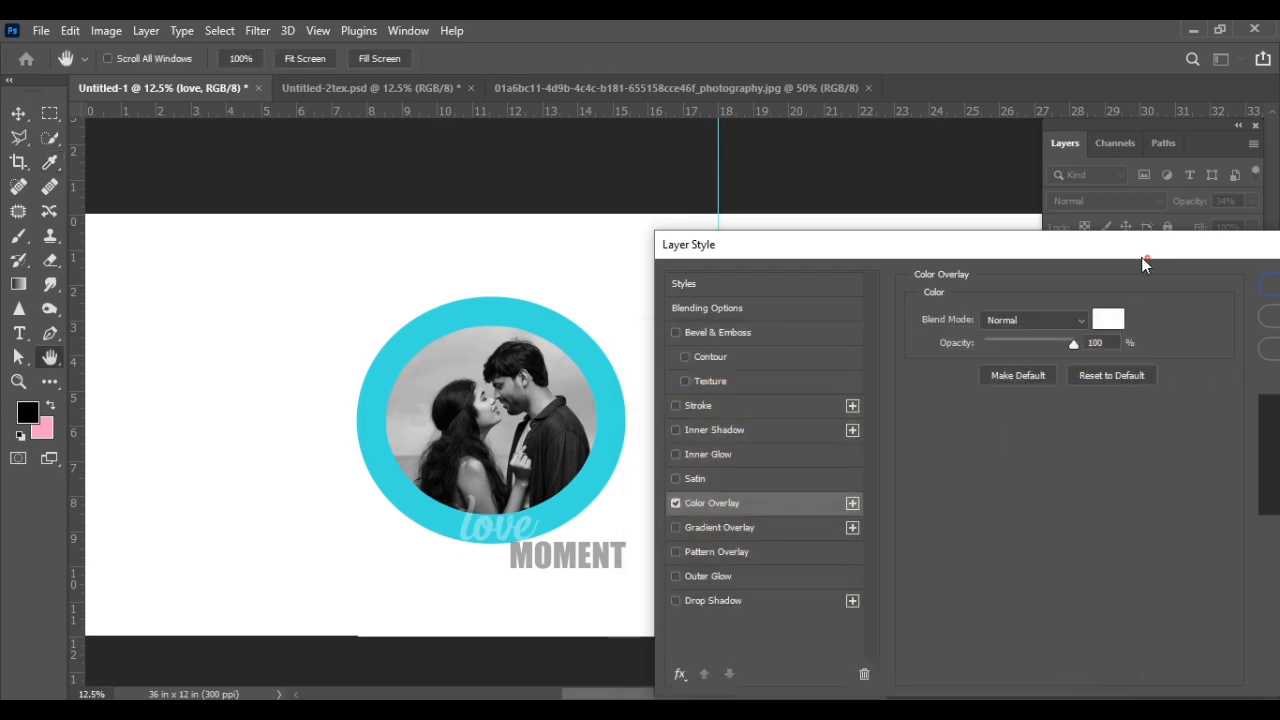
pyautogui.click(1232, 283)
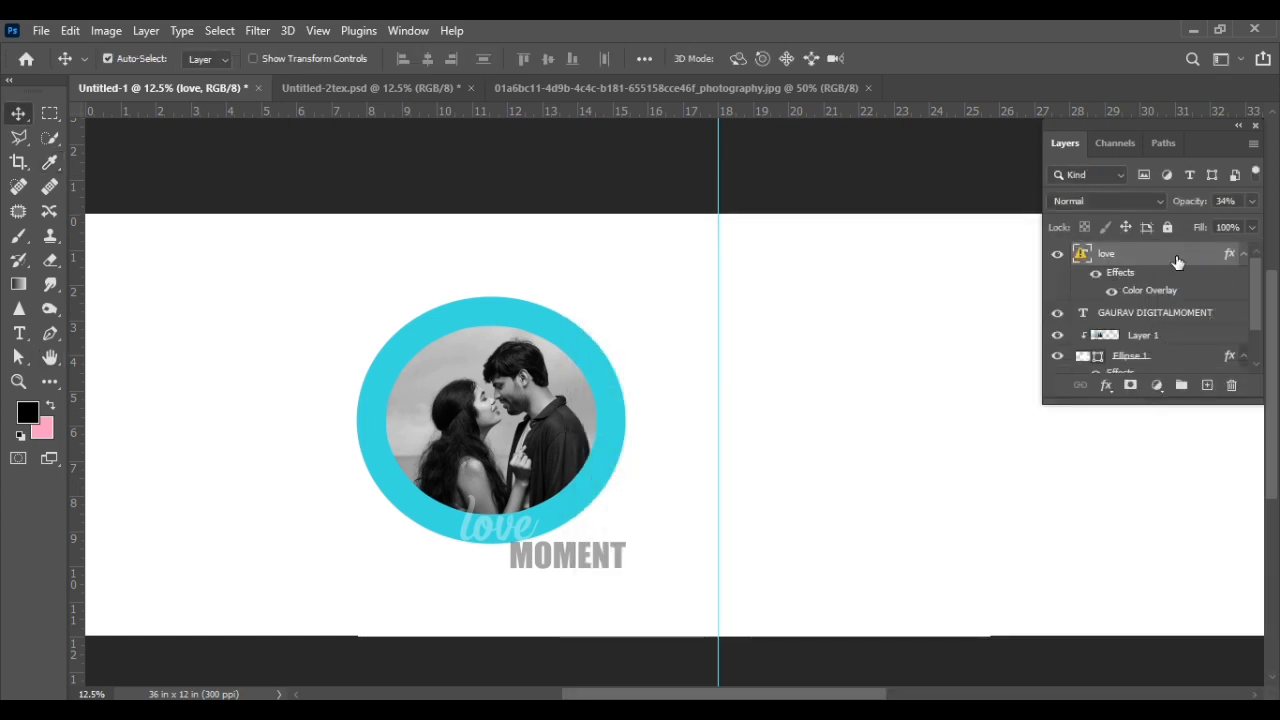
pyautogui.moveTo(1185, 207); pyautogui.dragTo(1270, 203)
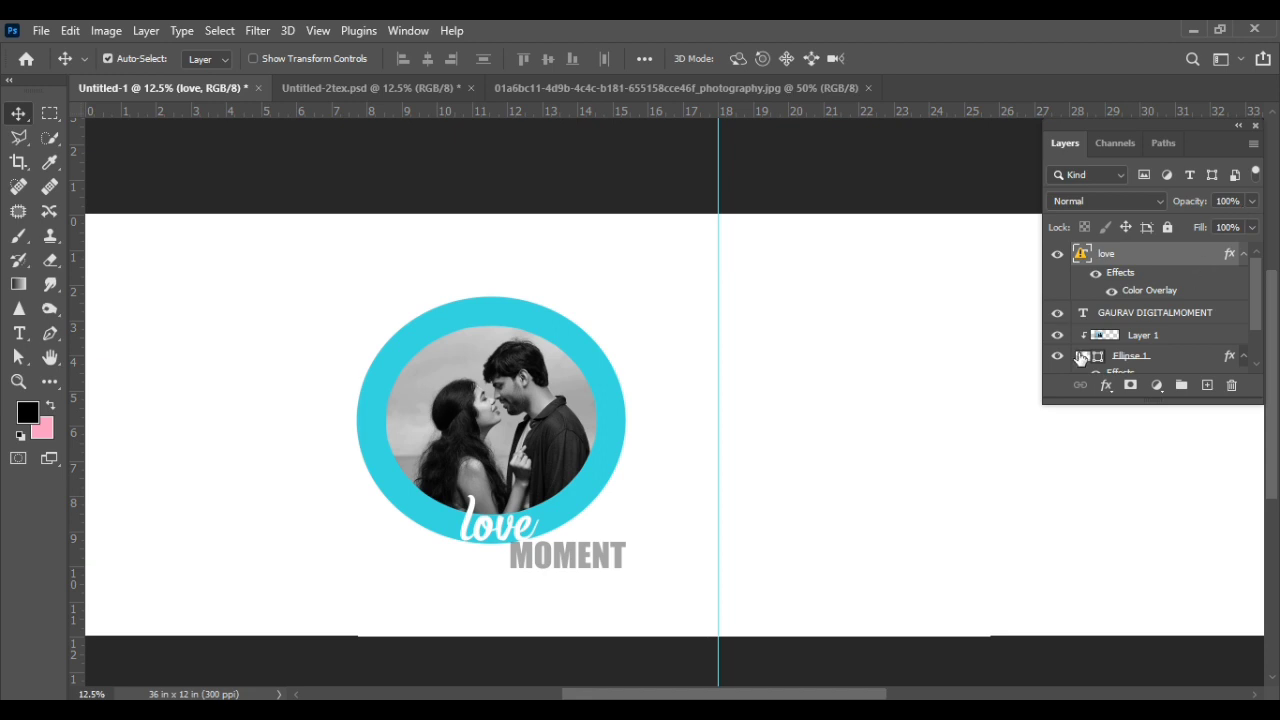
pyautogui.moveTo(764, 697); pyautogui.dragTo(690, 697)
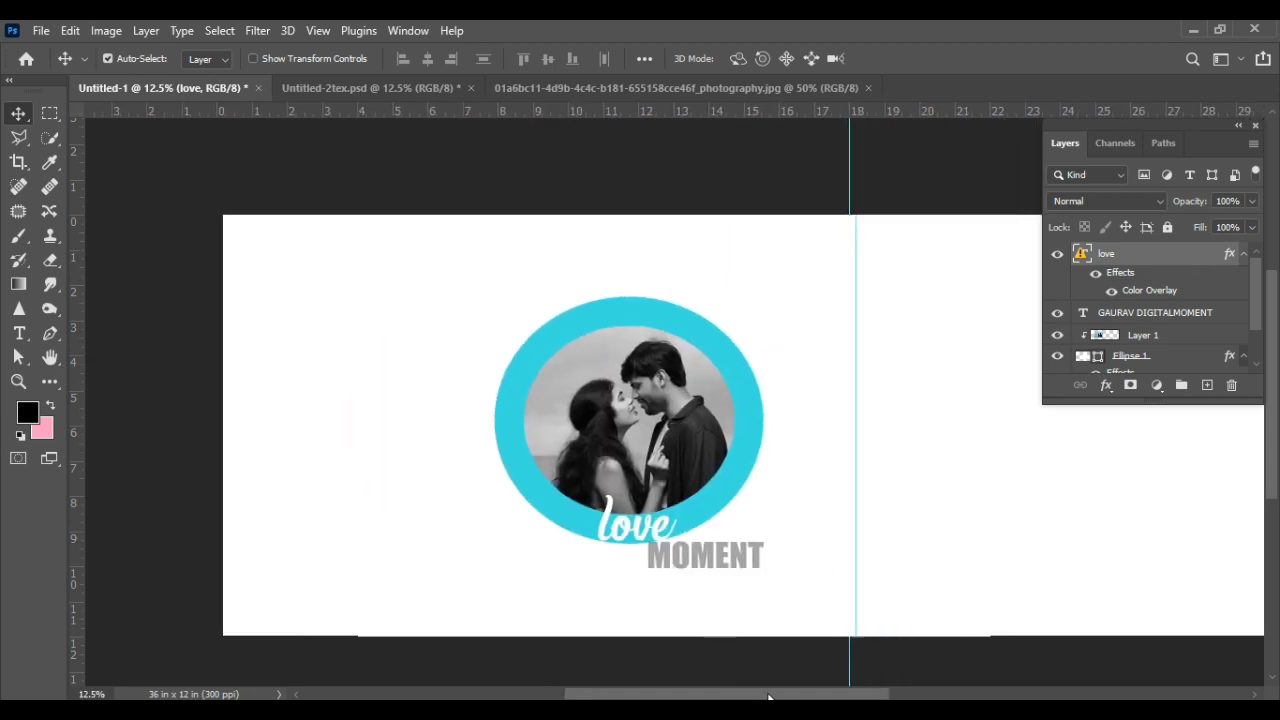
# Step: Bring the 'Congratulations on your union' text into the album, scaled to 81.38% beneath the title
pyautogui.click(366, 87)
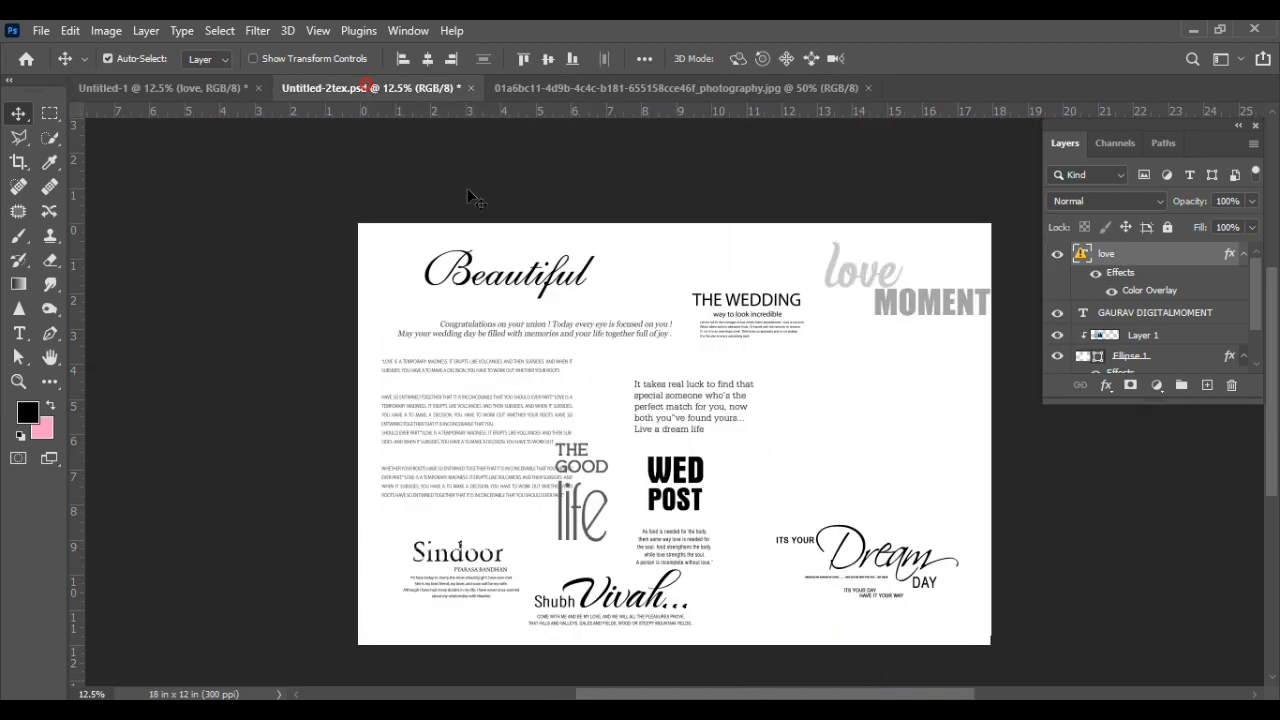
pyautogui.moveTo(660, 330)
pyautogui.mouseDown()
pyautogui.moveTo(249, 89)
pyautogui.moveTo(586, 620)
pyautogui.moveTo(585, 607)
pyautogui.mouseUp()
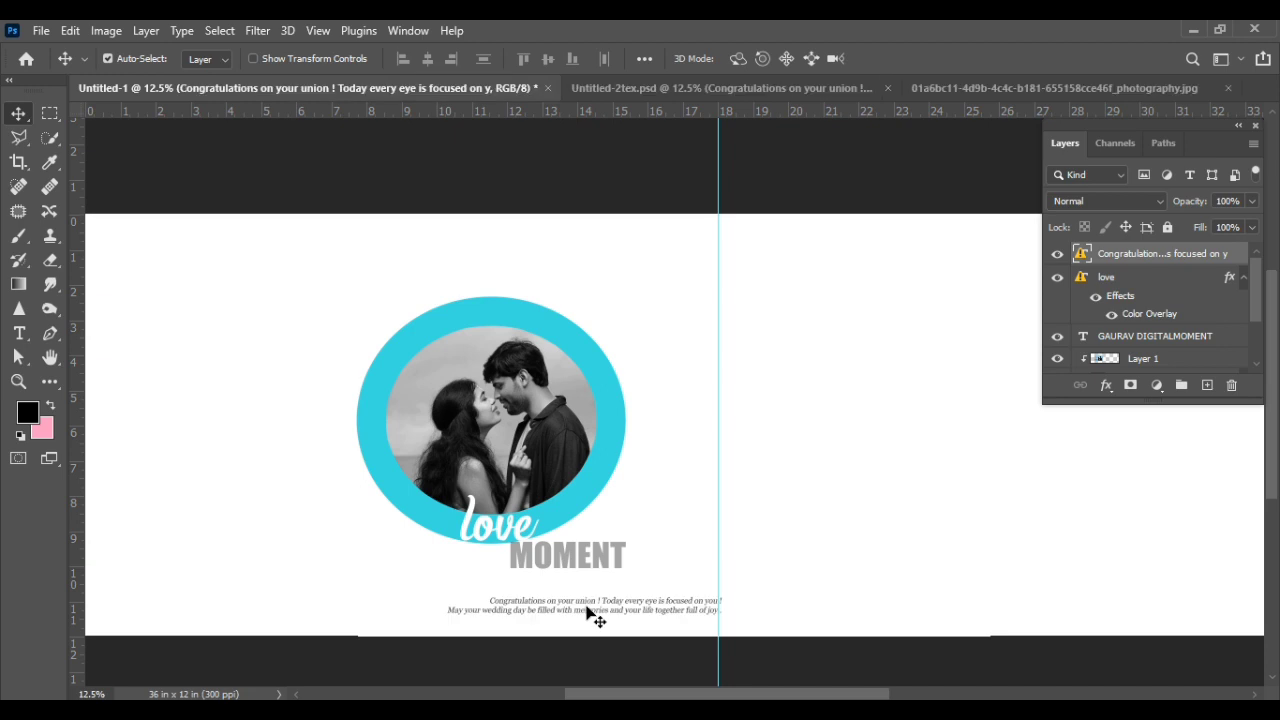
pyautogui.hotkey('ctrl', 't')
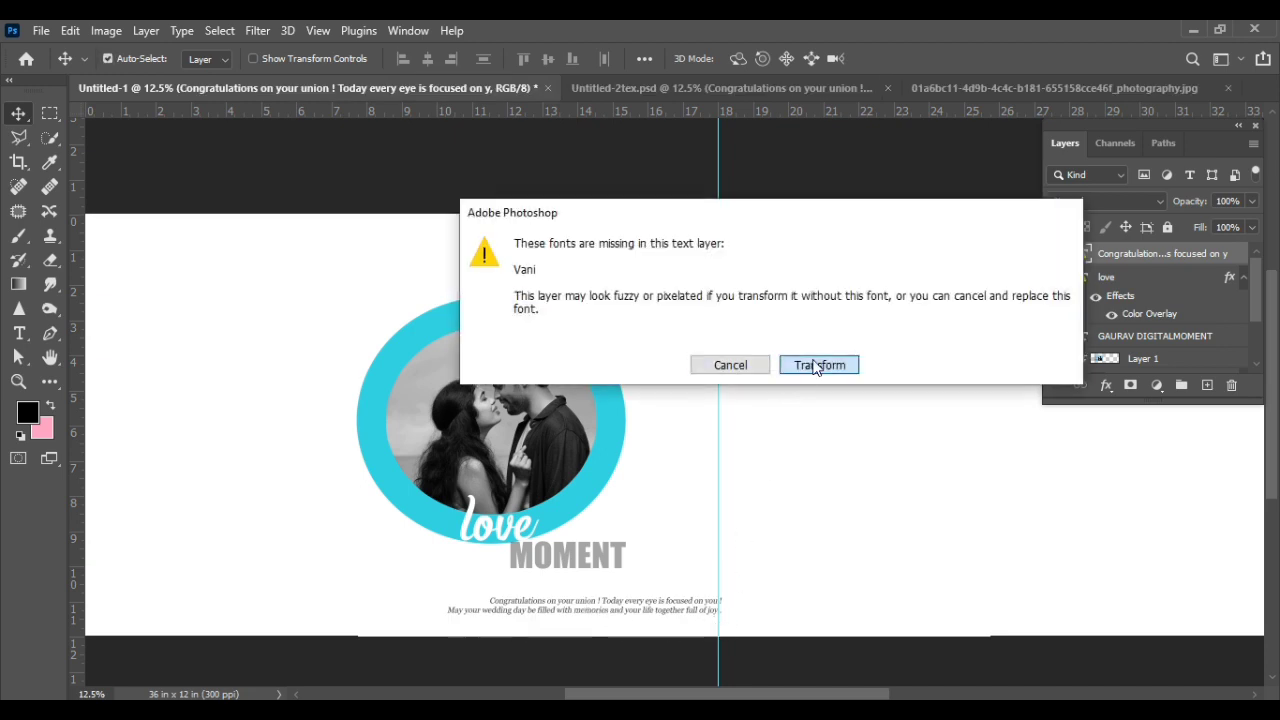
pyautogui.click(811, 360)
pyautogui.moveTo(716, 616)
pyautogui.mouseDown()
pyautogui.moveTo(613, 594)
pyautogui.moveTo(648, 591)
pyautogui.mouseUp()
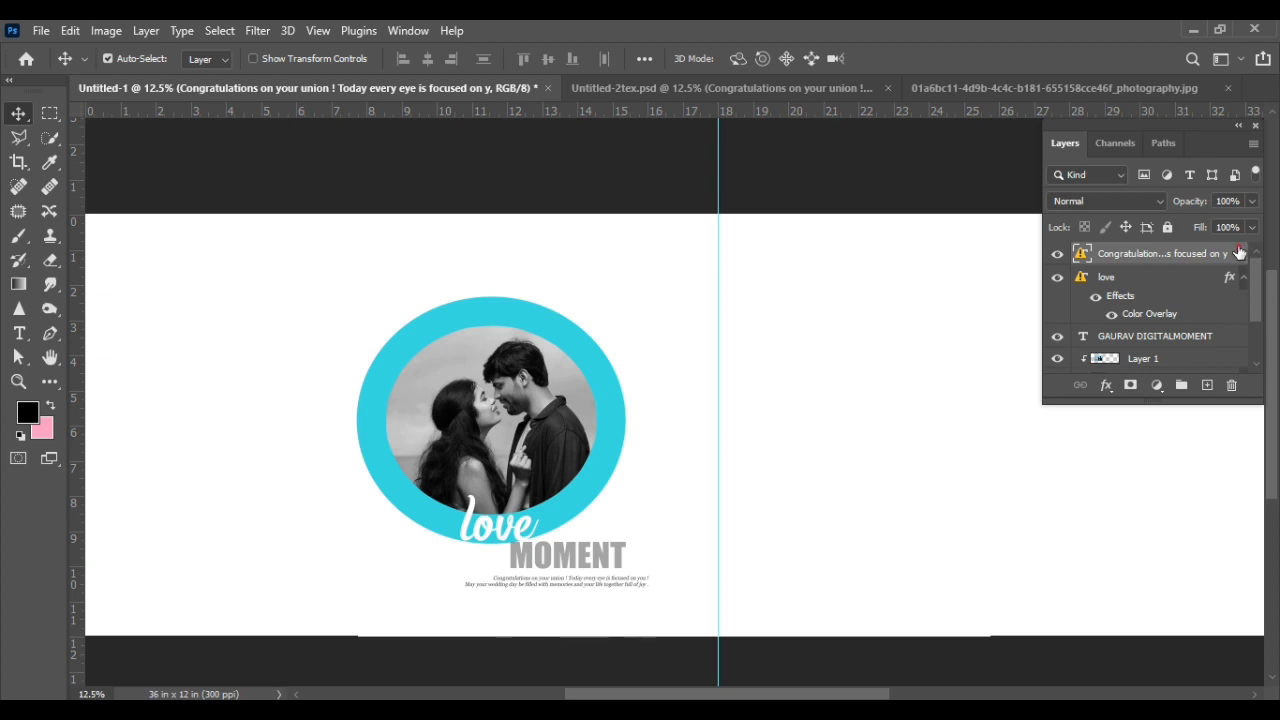
# Step: Draw a thin black rectangle bar below the congratulations message
pyautogui.click(51, 382)
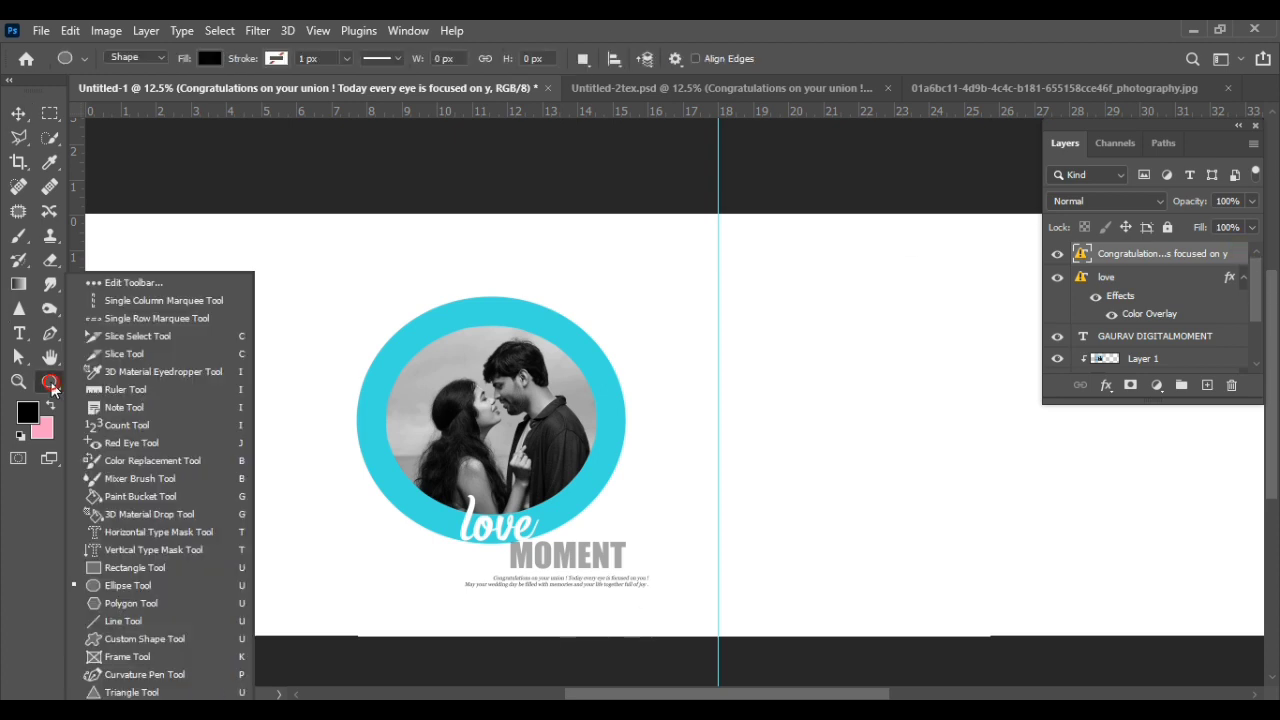
pyautogui.click(128, 578)
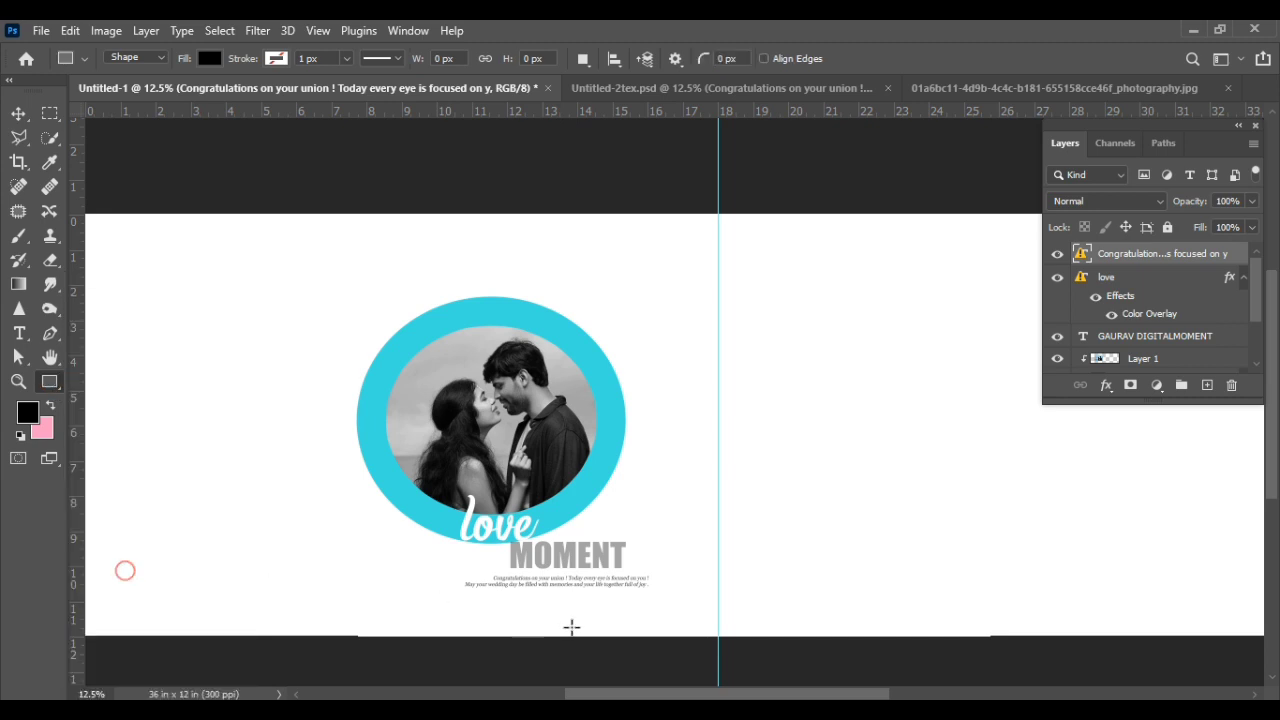
pyautogui.moveTo(579, 596); pyautogui.dragTo(596, 597)
pyautogui.moveTo(596, 597); pyautogui.dragTo(598, 597)
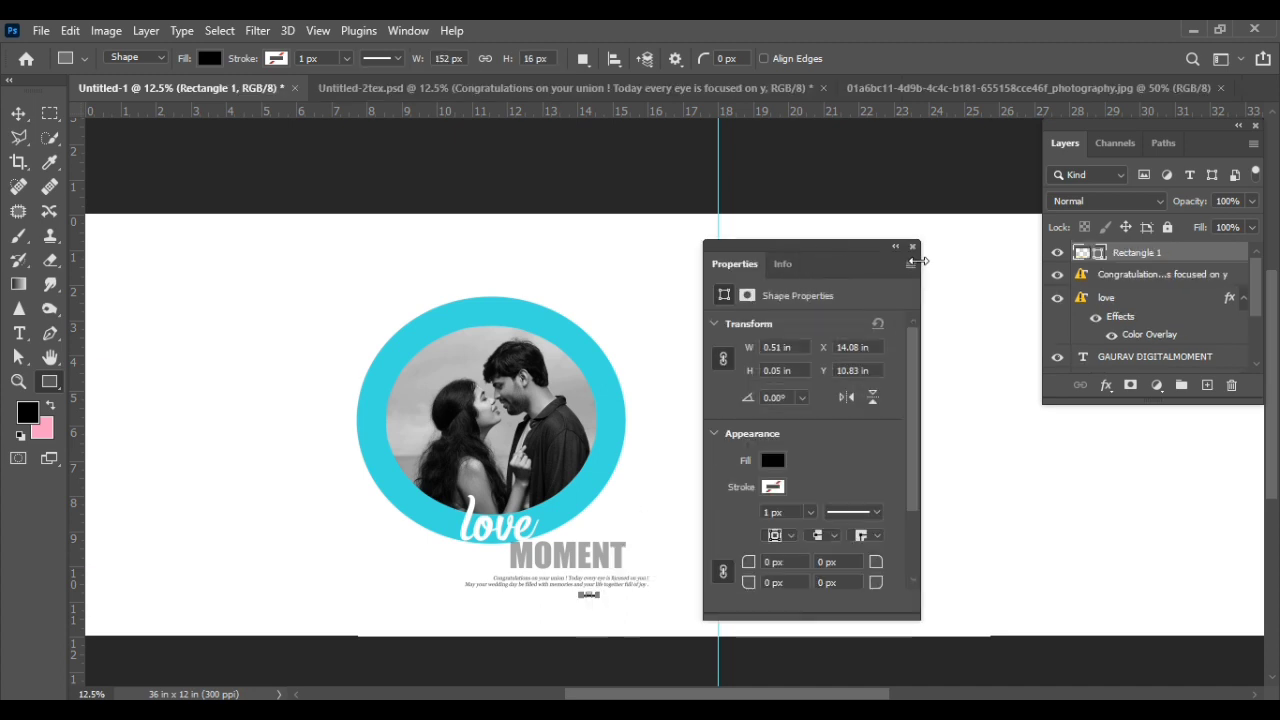
pyautogui.click(912, 246)
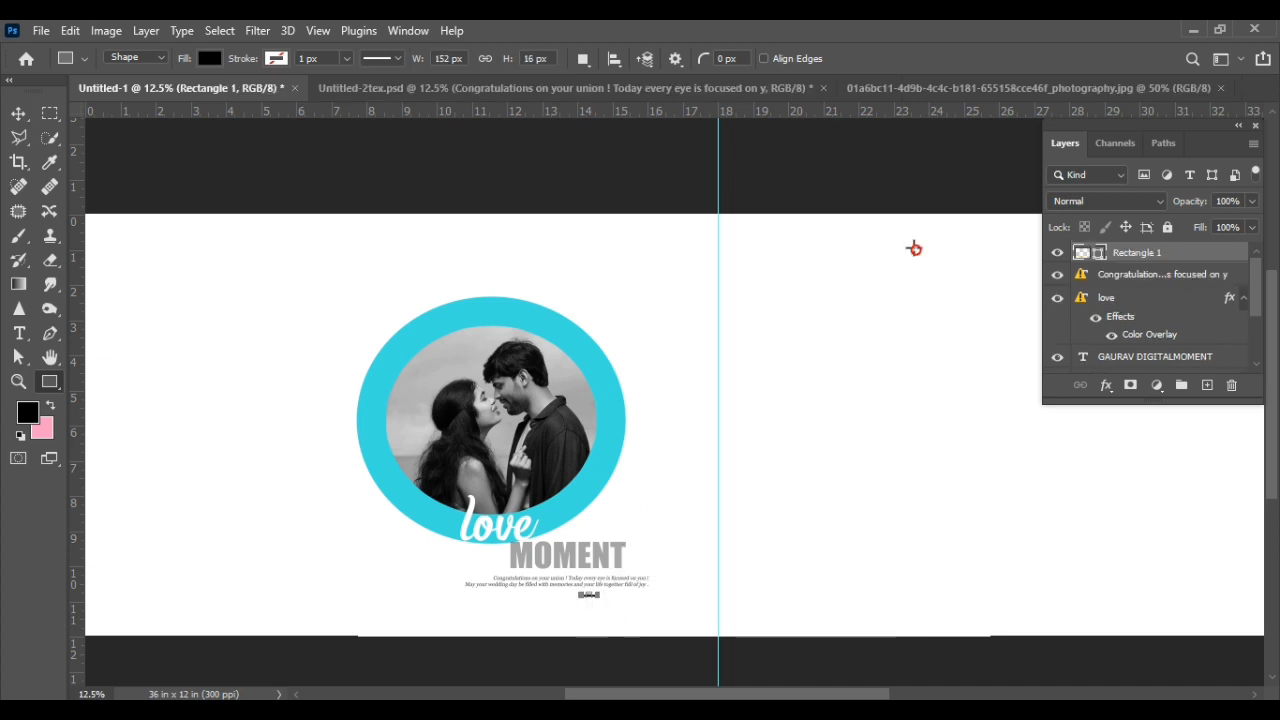
pyautogui.click(18, 113)
# Step: Duplicate the bar into Rectangle 1 copy and fade the short lines to 51% opacity
pyautogui.hotkey('ctrl', 'j')
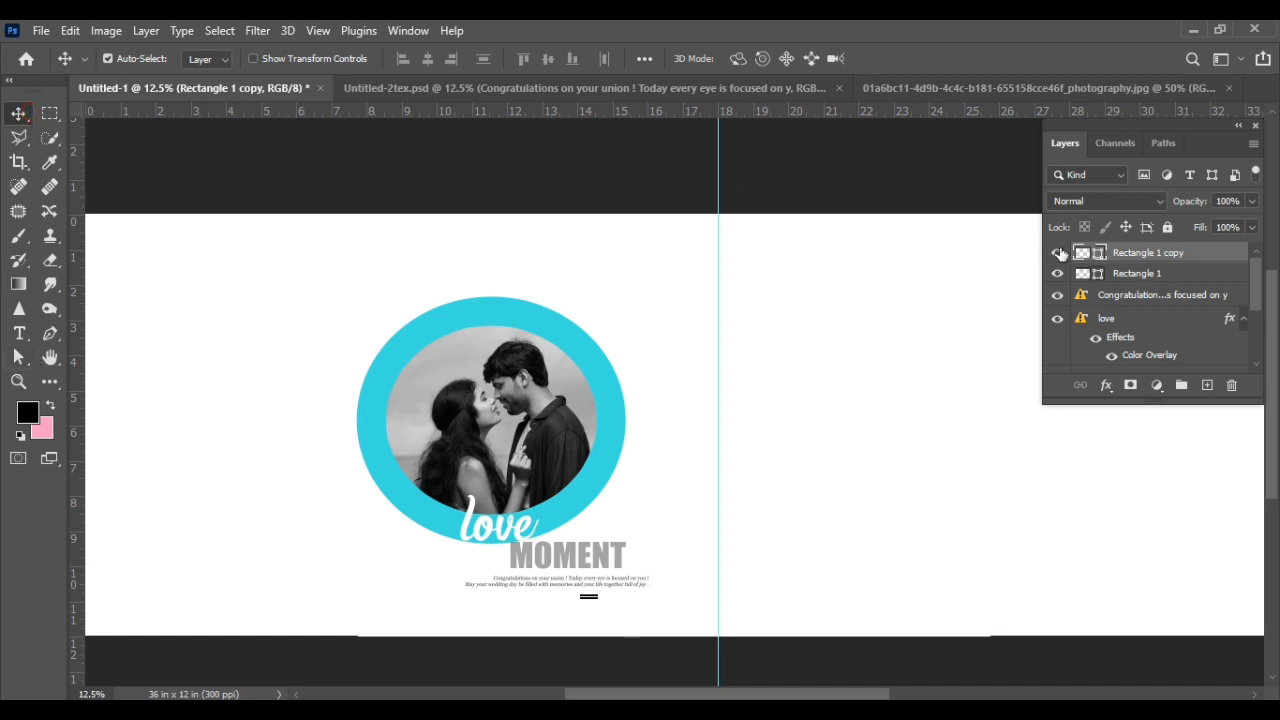
pyautogui.keyDown('shift'); pyautogui.click(1112, 278); pyautogui.keyUp('shift')
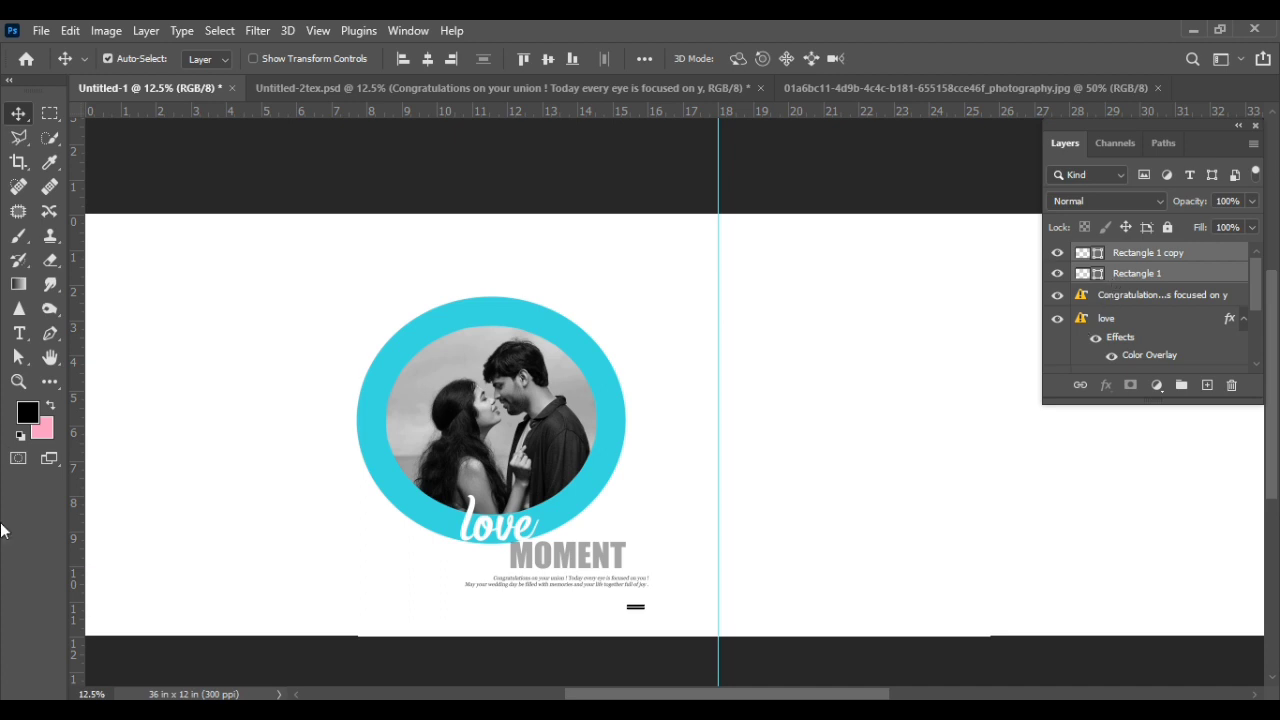
pyautogui.moveTo(1199, 205); pyautogui.dragTo(1153, 203)
pyautogui.click(1191, 254)
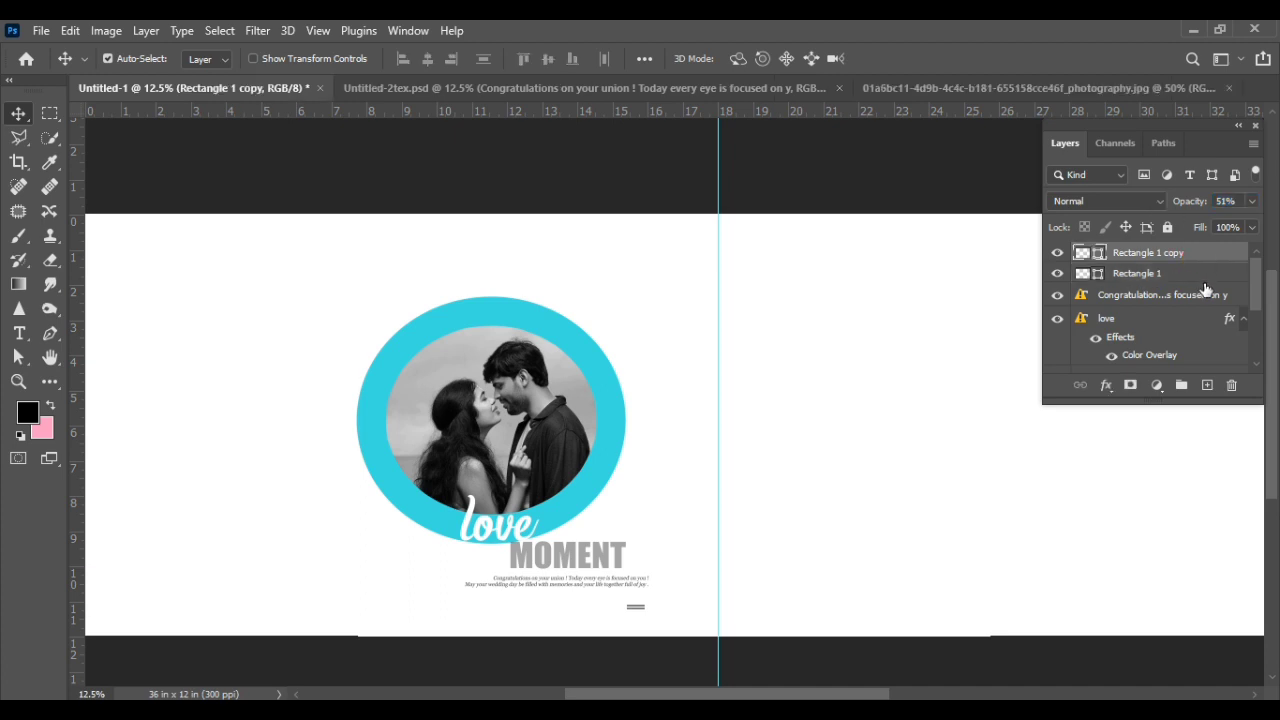
# Step: Add a 36 pt 'wedding moments' text line below the caption, fixing a typo
pyautogui.click(19, 333)
pyautogui.click(511, 614)
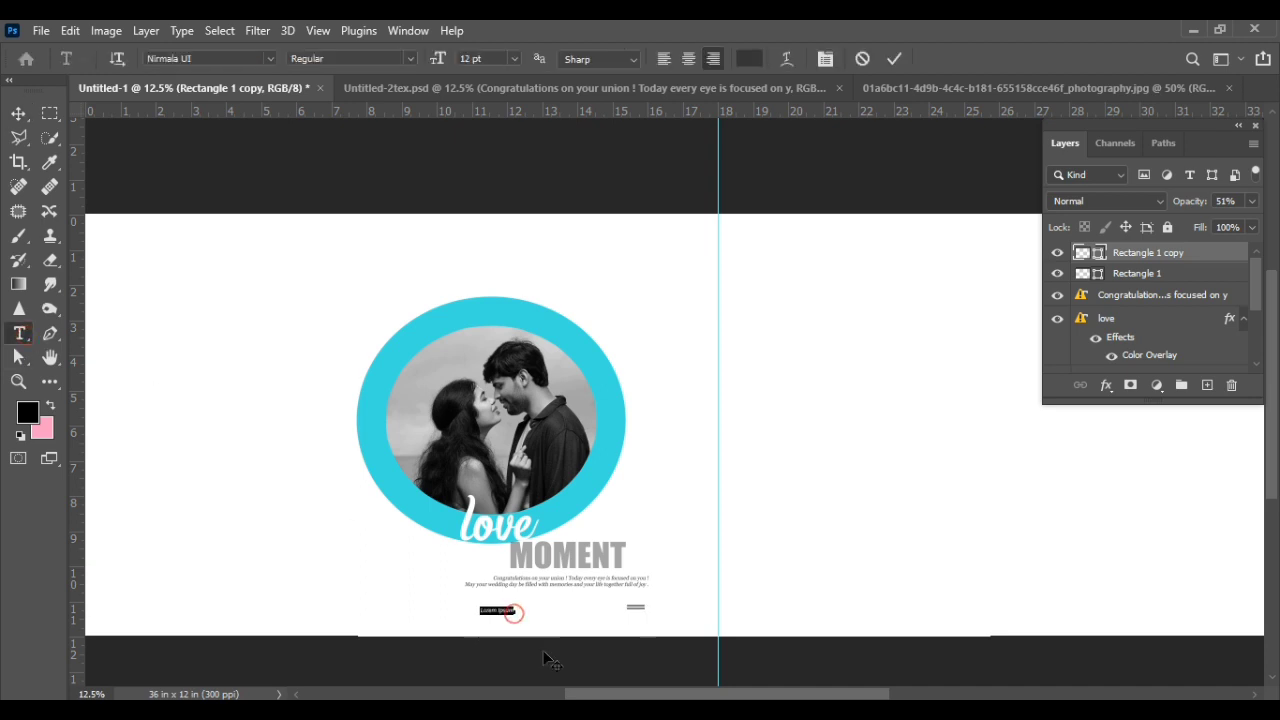
pyautogui.click(515, 58)
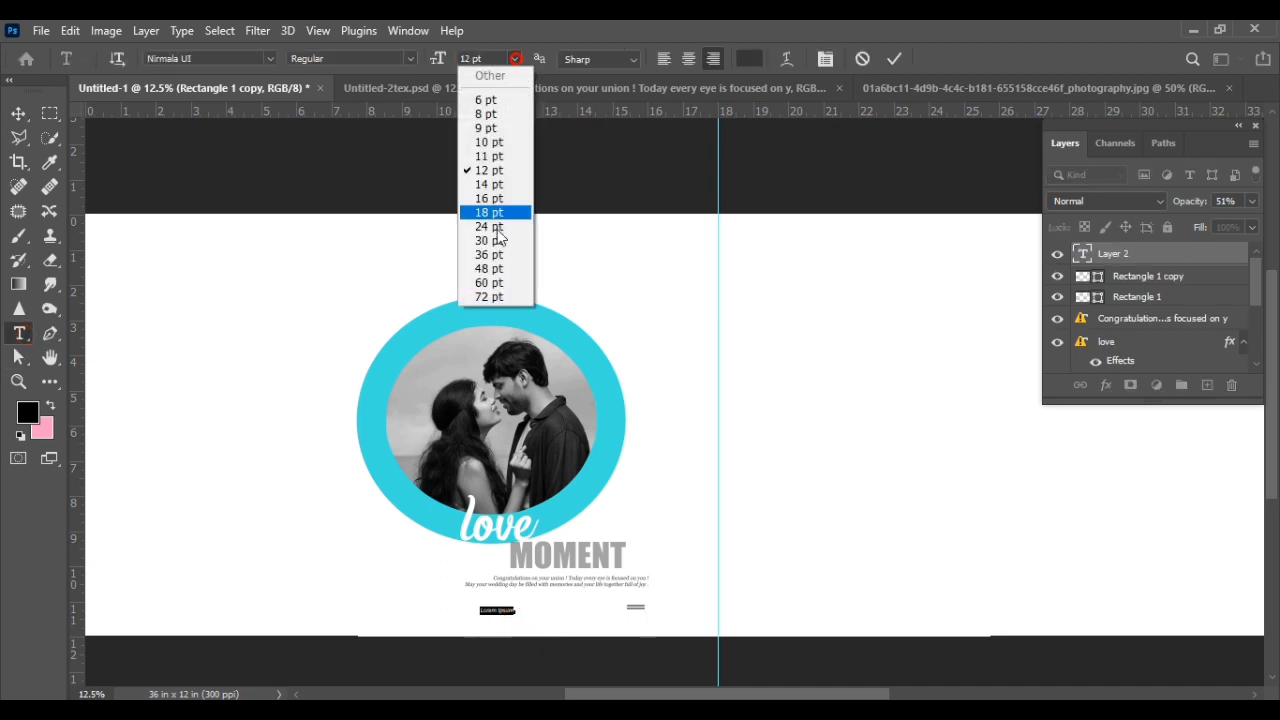
pyautogui.click(491, 252)
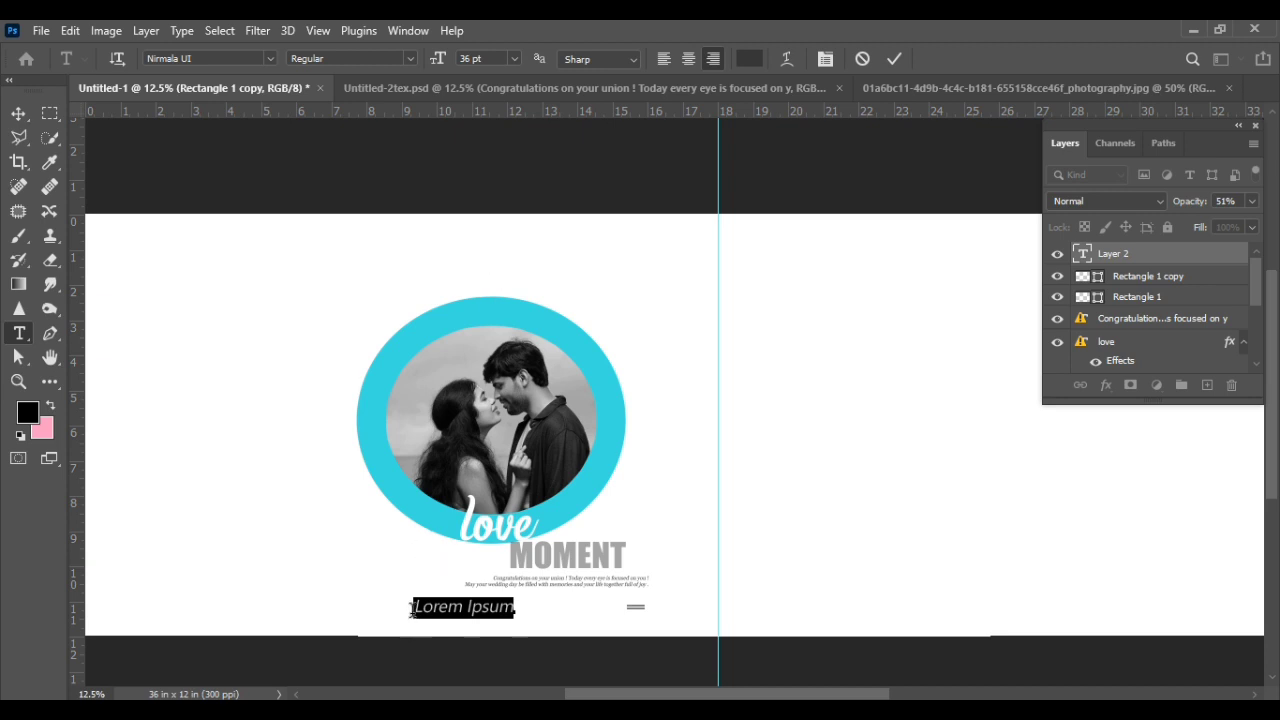
pyautogui.press('Left')
pyautogui.press('Delete')
pyautogui.press('Delete')
pyautogui.press('Delete')
pyautogui.press('Delete')
pyautogui.press('Delete')
pyautogui.press('Delete')
pyautogui.press('Delete')
pyautogui.press('Delete')
pyautogui.press('Delete')
pyautogui.write('we')
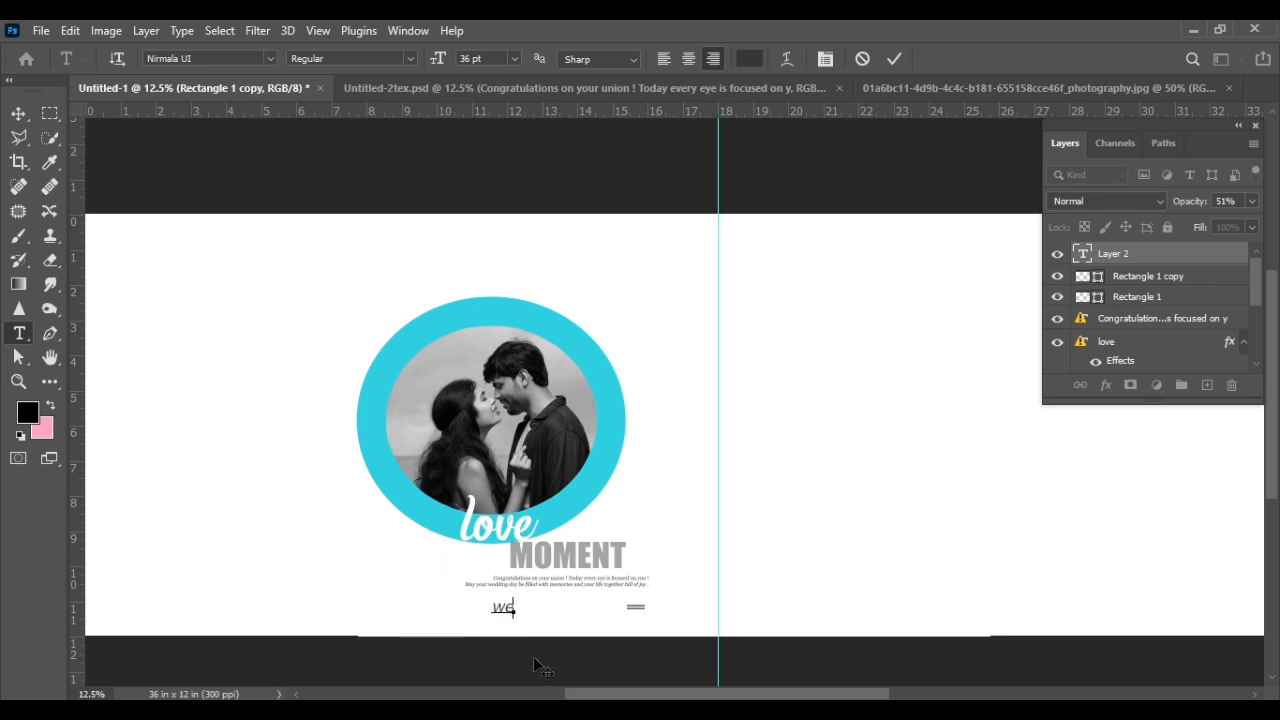
pyautogui.write('ddi')
pyautogui.write('ng')
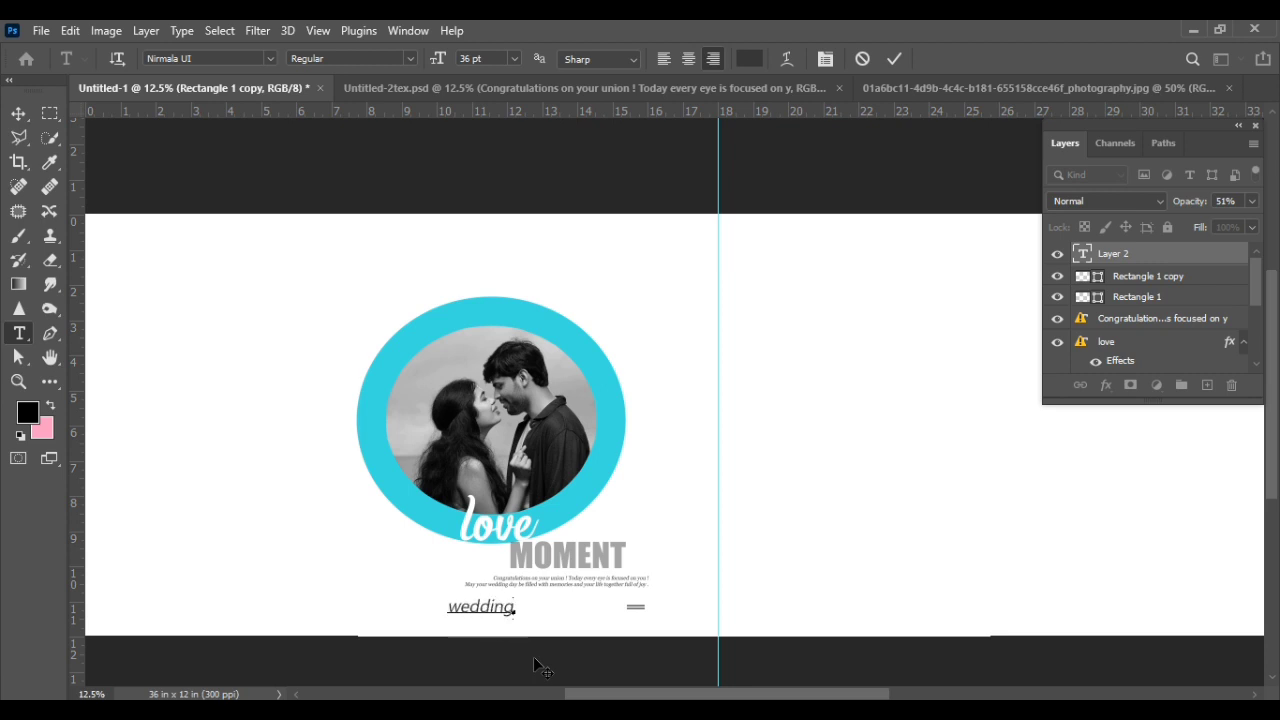
pyautogui.write(' ndn')
pyautogui.press('Left')
pyautogui.press('Left')
pyautogui.press('Left')
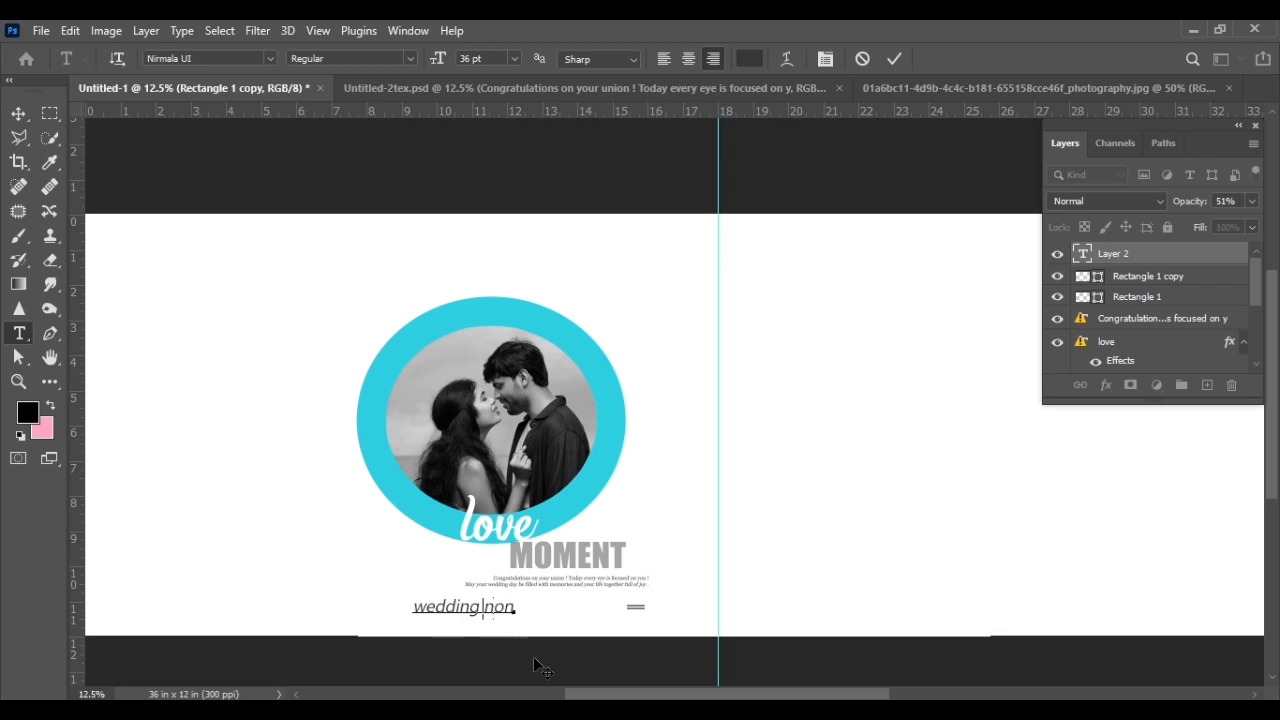
pyautogui.press('Delete')
pyautogui.press('Delete')
pyautogui.press('Delete')
pyautogui.write('moments')
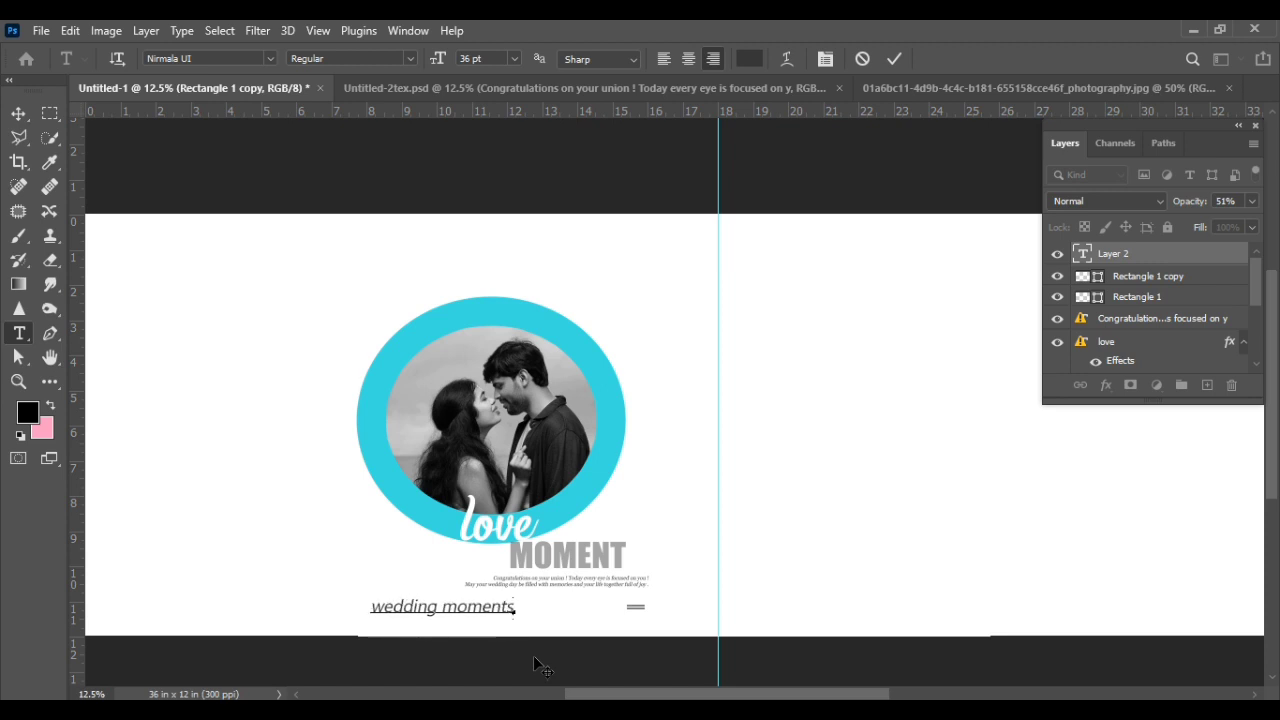
pyautogui.click(18, 113)
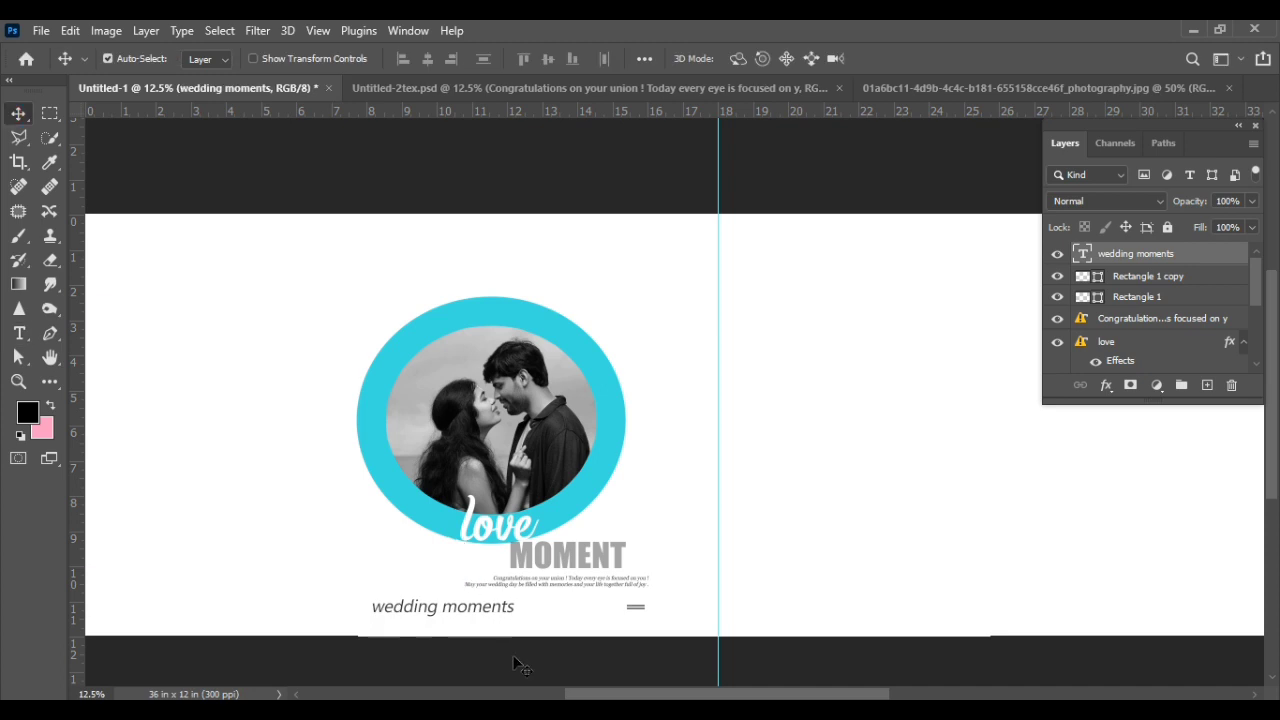
# Step: Move 'wedding moments' beside the short lines, shrink it to 24 pt, and nudge it right
pyautogui.moveTo(508, 609); pyautogui.dragTo(615, 608)
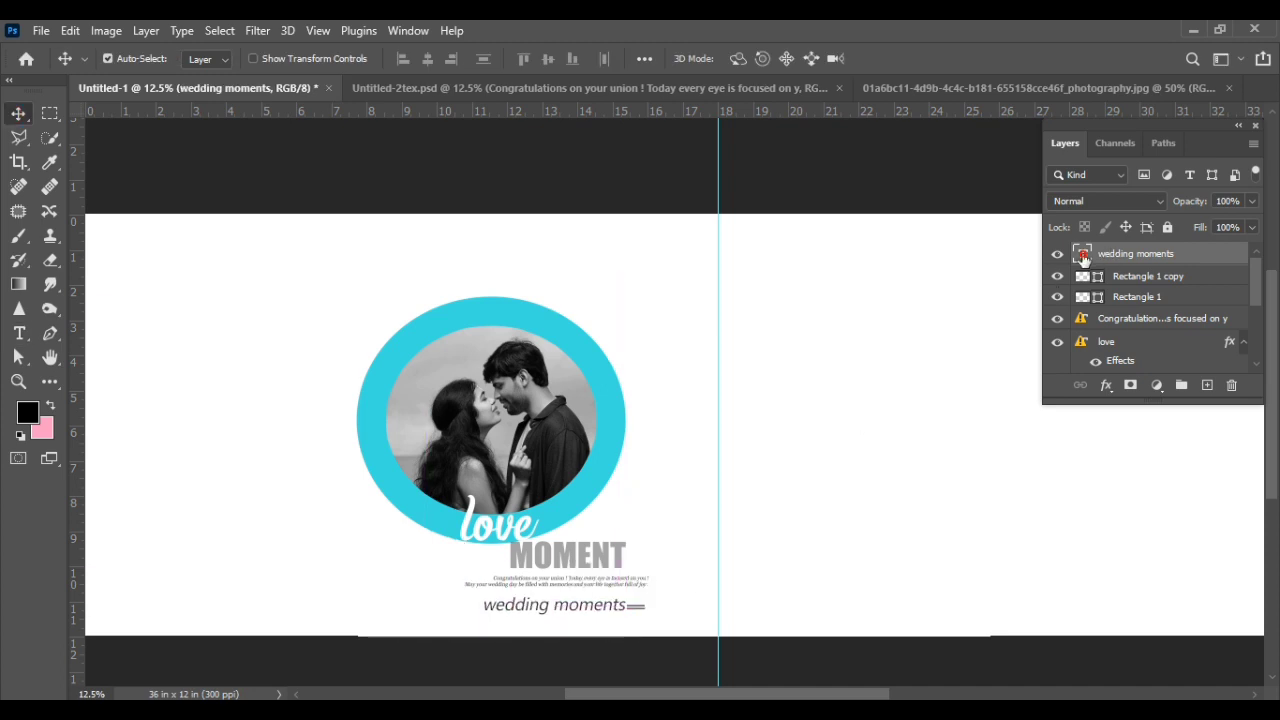
pyautogui.press('t')
pyautogui.press('Return')
pyautogui.click(515, 58)
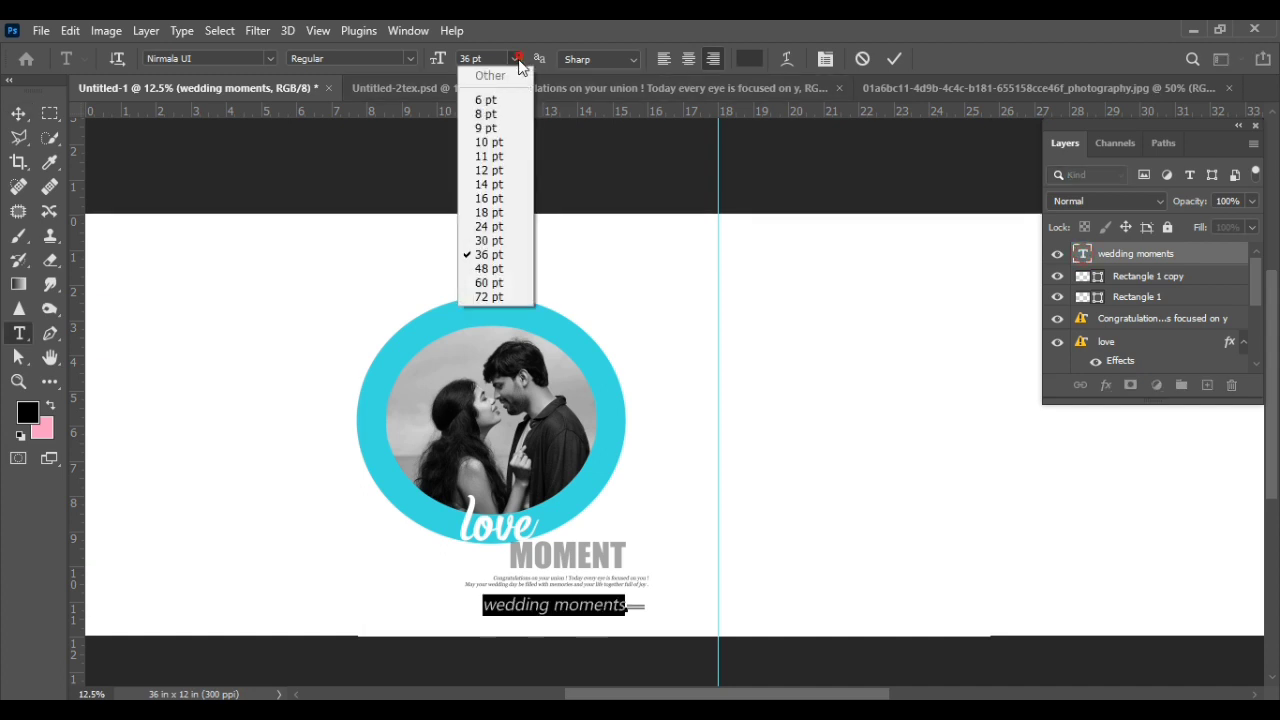
pyautogui.click(512, 227)
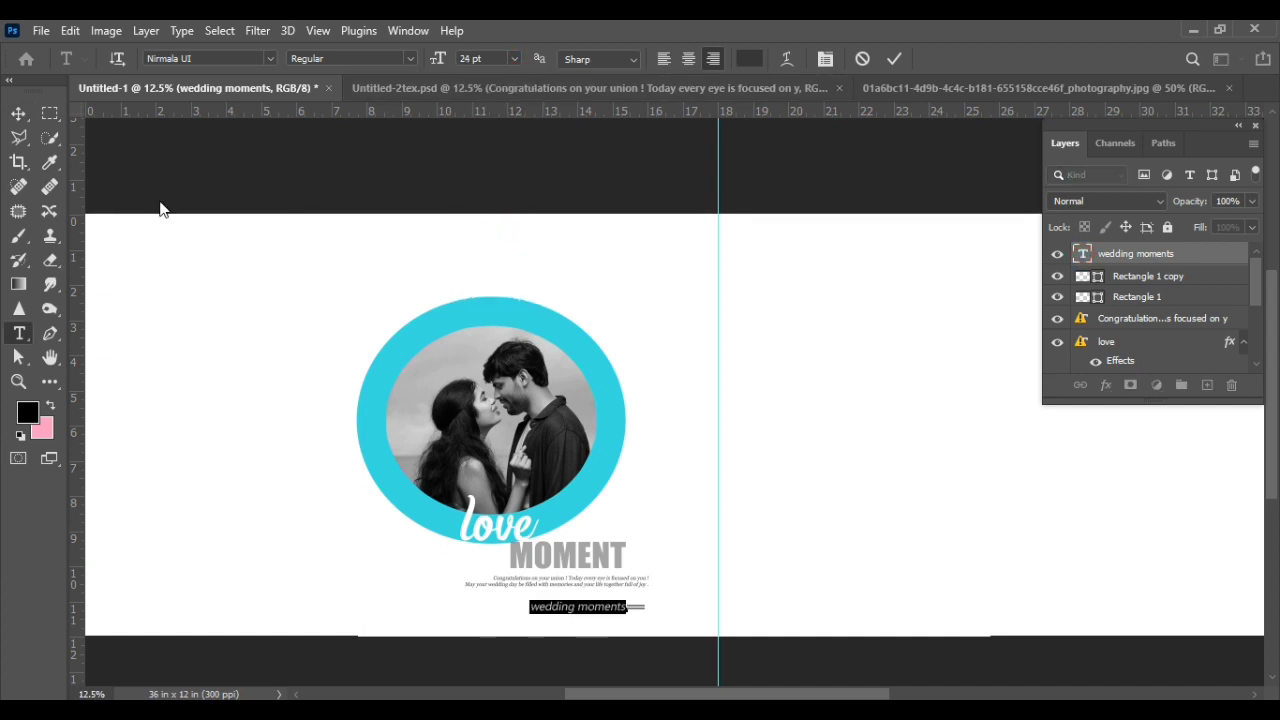
pyautogui.click(18, 113)
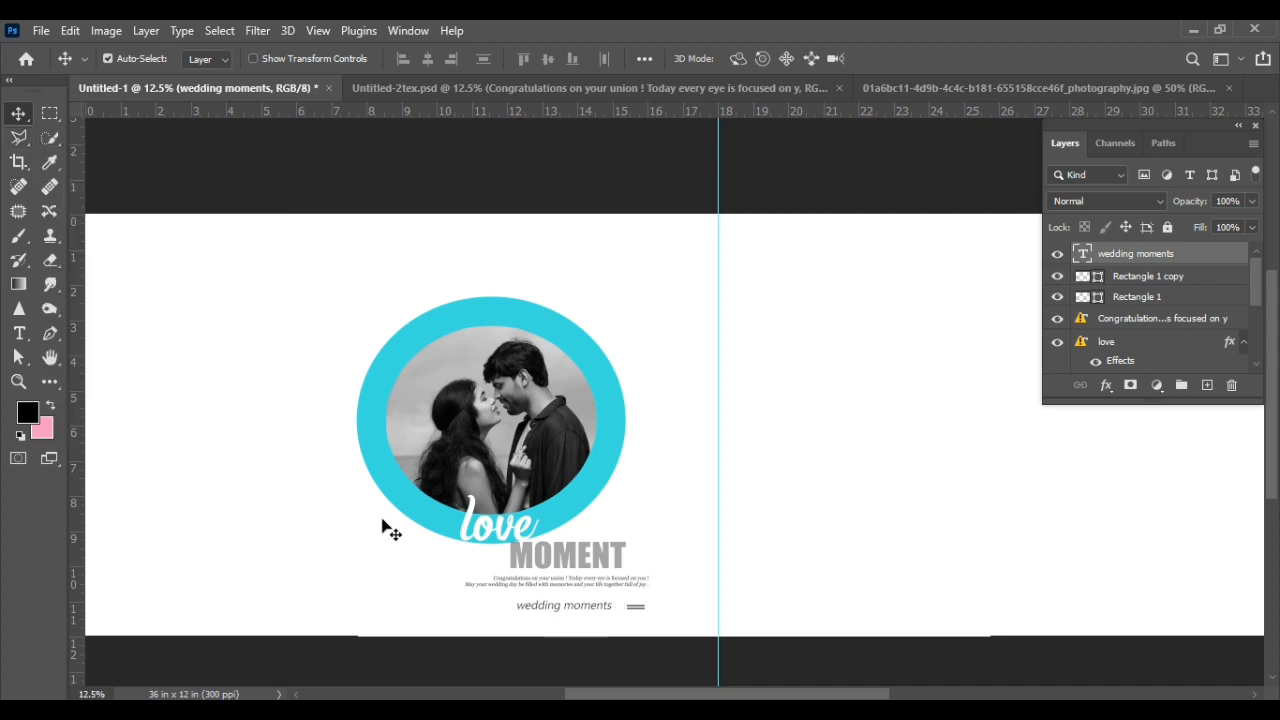
pyautogui.hotkey('shift', 'Right')
pyautogui.hotkey('shift', 'Right')
pyautogui.hotkey('shift', 'Right')
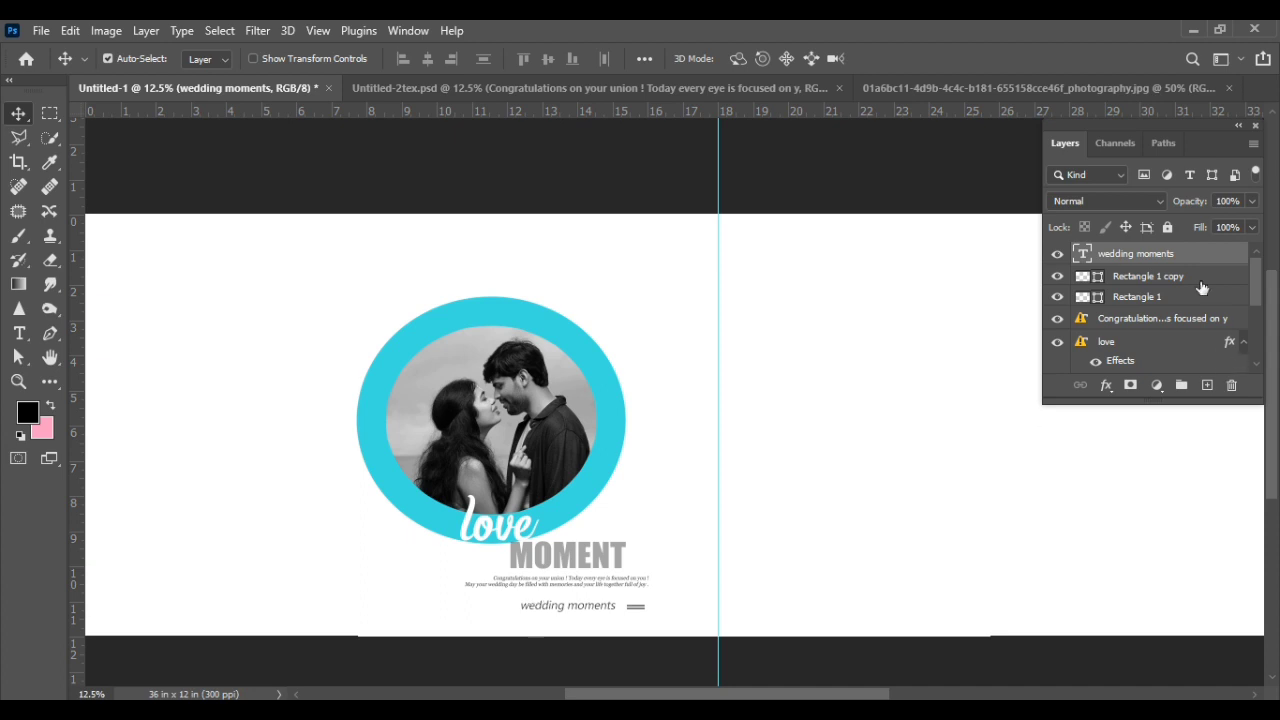
# Step: Nudge the wedding moments text and short lines slightly left
pyautogui.keyDown('shift'); pyautogui.click(1137, 299); pyautogui.keyUp('shift')
pyautogui.hotkey('shift', 'Left')
pyautogui.hotkey('shift', 'Left')
pyautogui.hotkey('shift', 'Left')
pyautogui.hotkey('shift', 'Left')
pyautogui.hotkey('shift', 'Left')
pyautogui.hotkey('shift', 'Left')
pyautogui.hotkey('shift', 'Left')
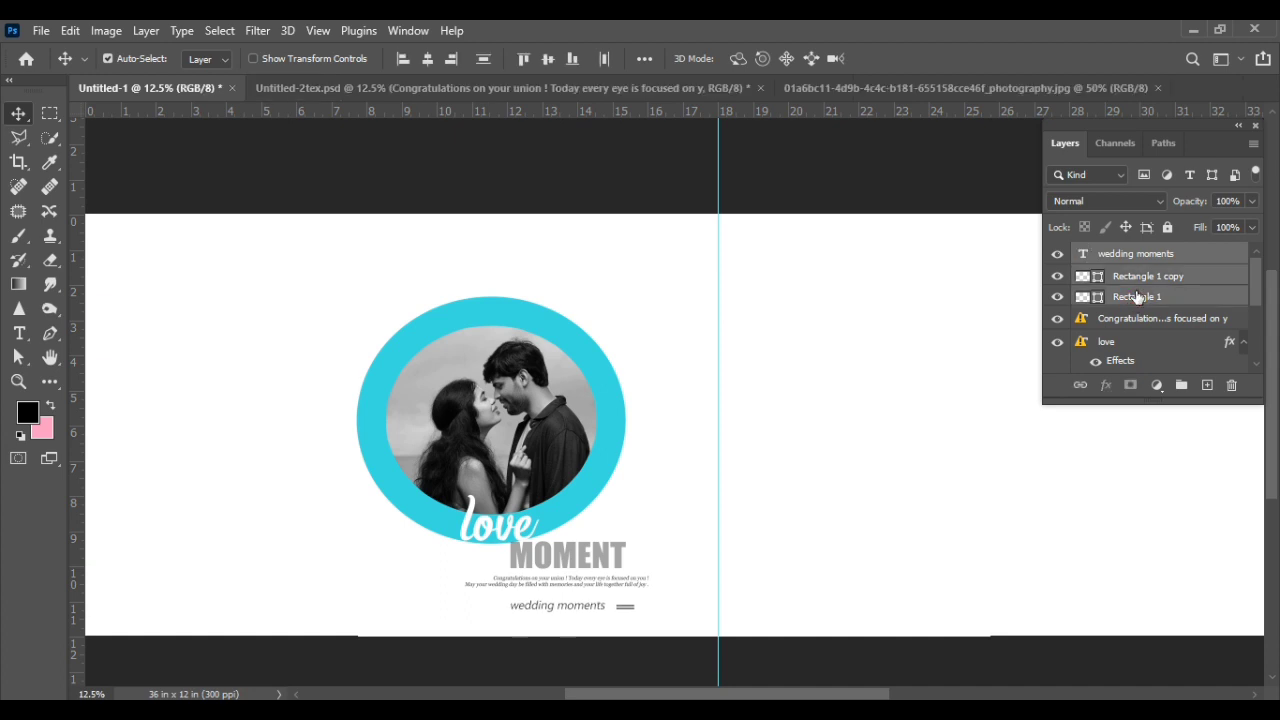
pyautogui.click(1158, 260)
# Step: Marquee-select the ring, titles and text, and raise them four Shift+Up nudges
pyautogui.moveTo(668, 277); pyautogui.dragTo(513, 628)
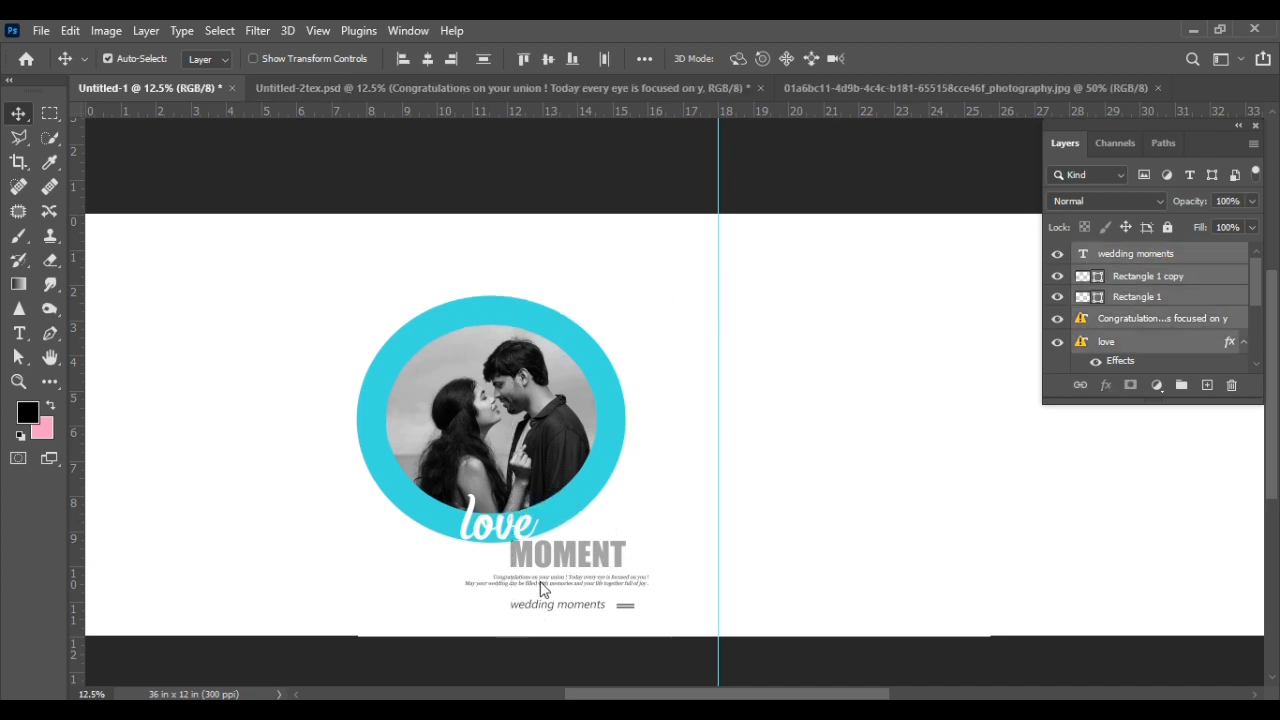
pyautogui.hotkey('shift', 'Up')
pyautogui.hotkey('shift', 'Up')
pyautogui.hotkey('shift', 'Up')
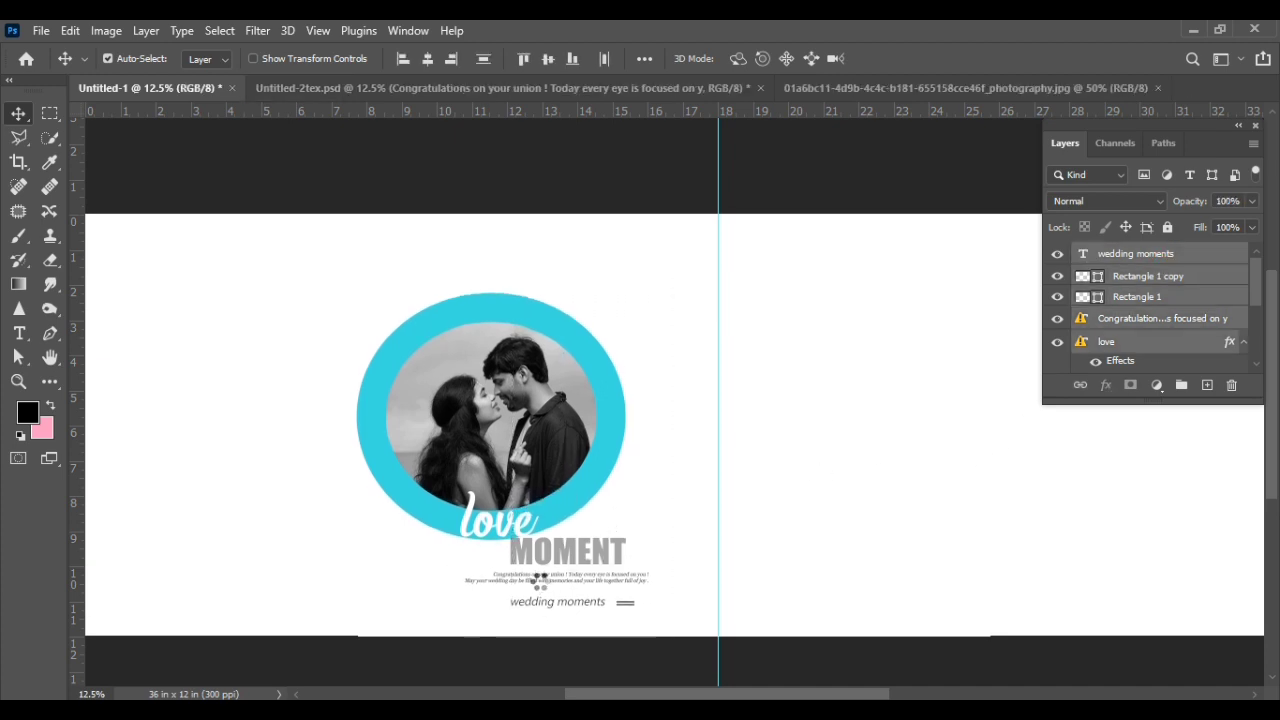
pyautogui.hotkey('shift', 'Up')
pyautogui.hotkey('shift', 'Up')
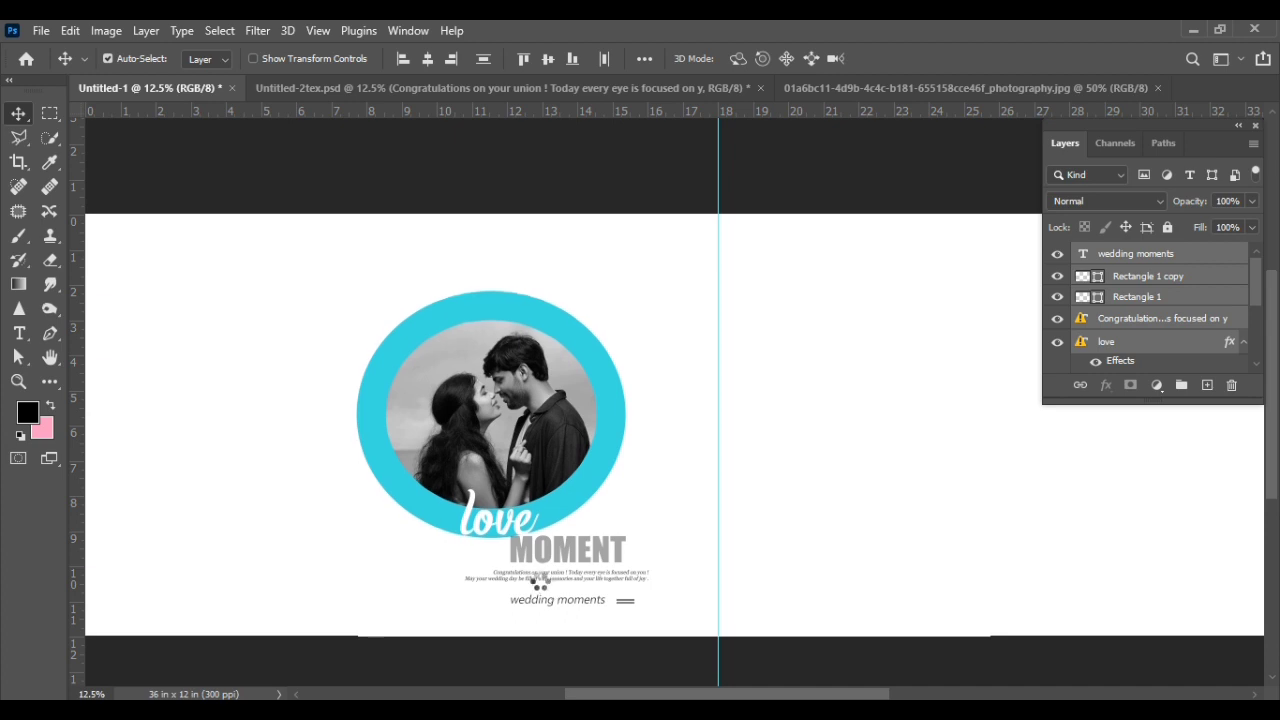
pyautogui.hotkey('shift', 'Up')
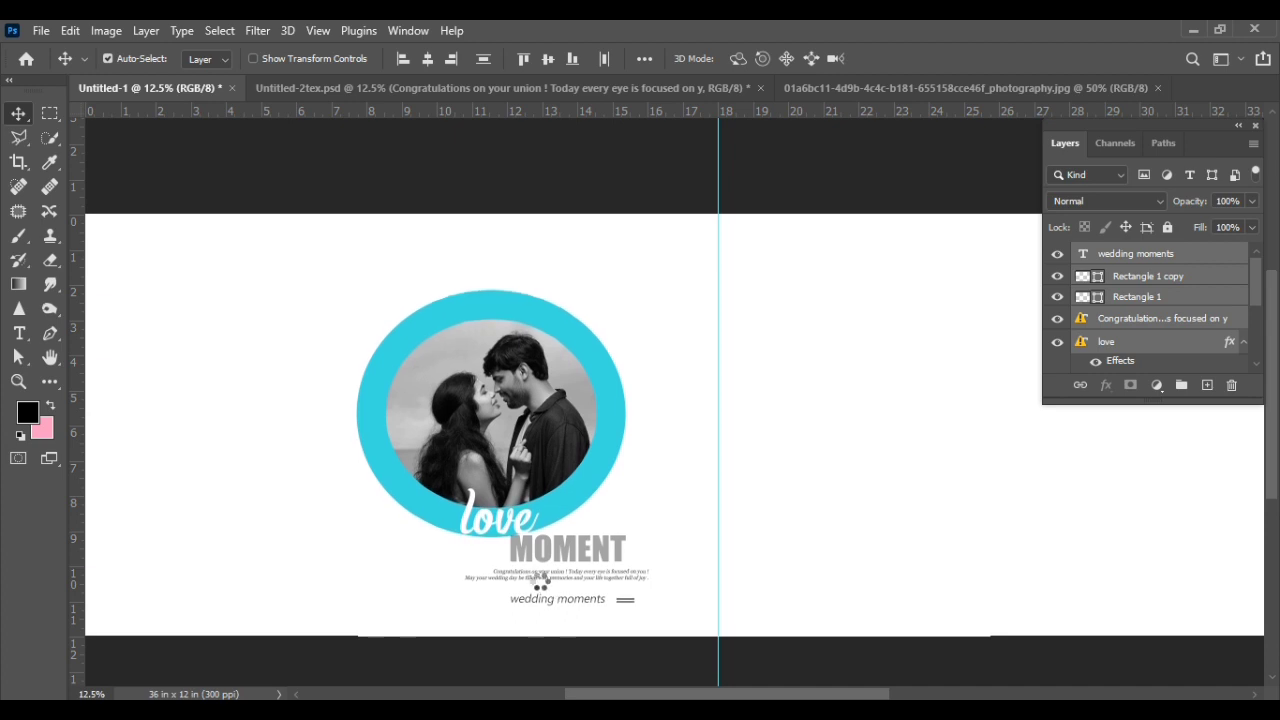
pyautogui.hotkey('shift', 'Up')
pyautogui.hotkey('shift', 'Up')
pyautogui.hotkey('shift', 'Up')
pyautogui.hotkey('shift', 'Up')
pyautogui.hotkey('shift', 'Up')
pyautogui.hotkey('shift', 'Up')
pyautogui.hotkey('shift', 'Up')
pyautogui.hotkey('shift', 'Up')
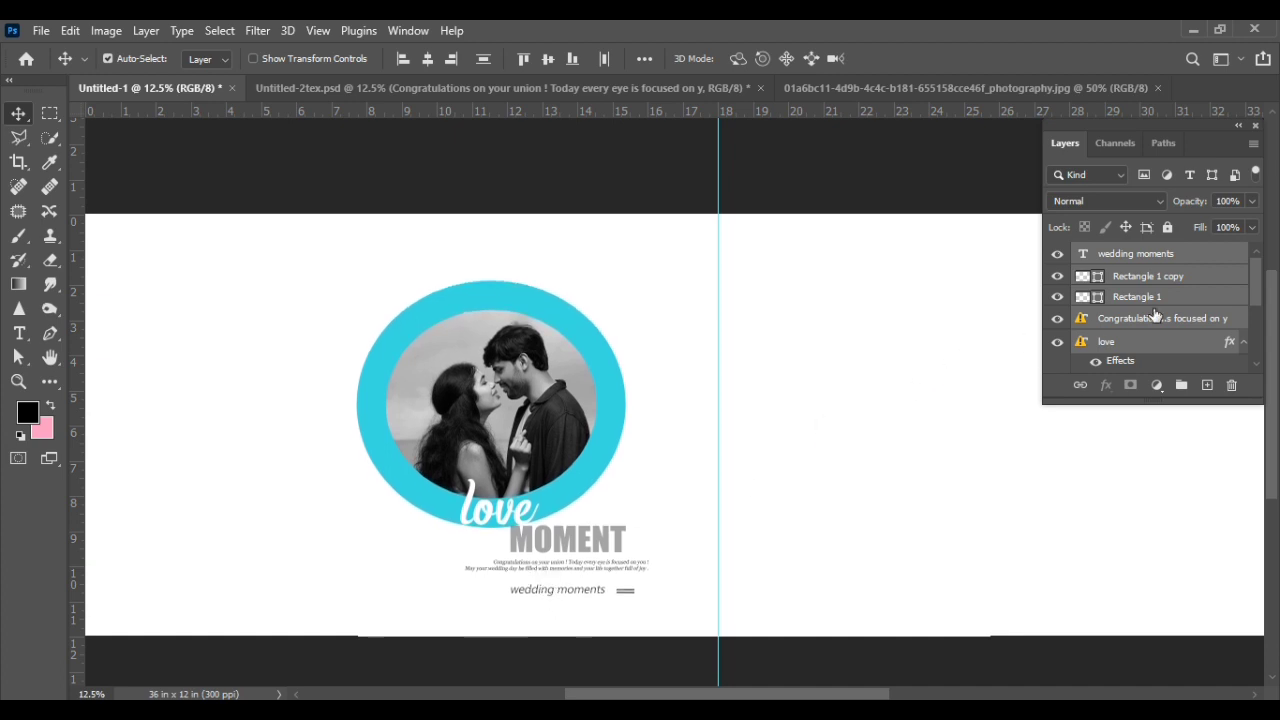
pyautogui.click(1205, 261)
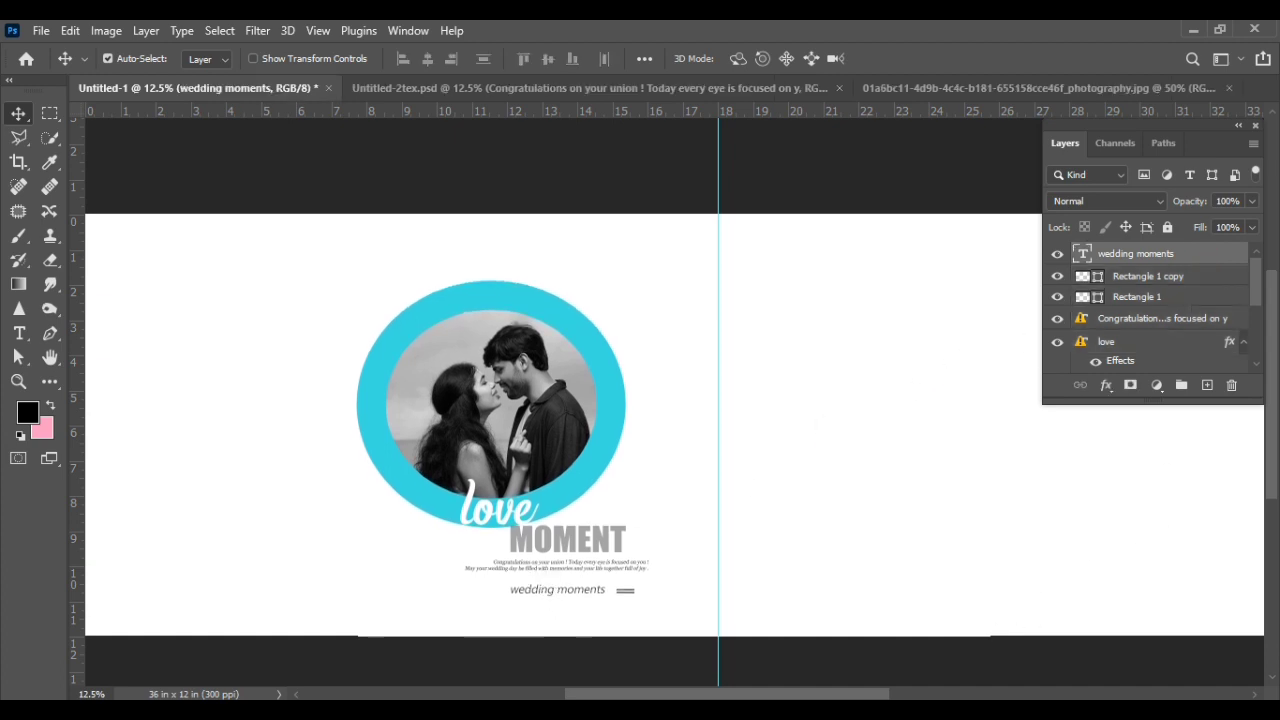
pyautogui.moveTo(873, 694); pyautogui.dragTo(860, 694)
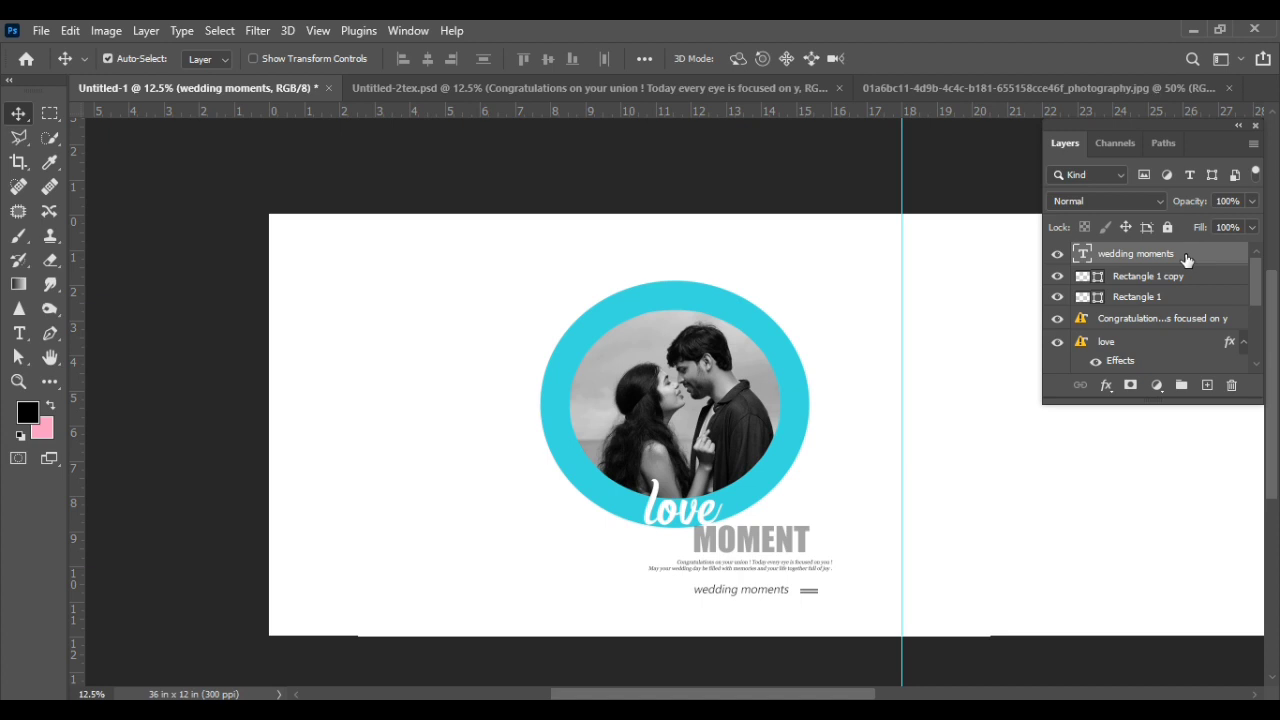
# Step: Select the Ellipse 1 ring and duplicate it with Ctrl+J
pyautogui.click(48, 383)
pyautogui.click(18, 117)
pyautogui.click(577, 327)
pyautogui.scroll(-1, 1172, 330)
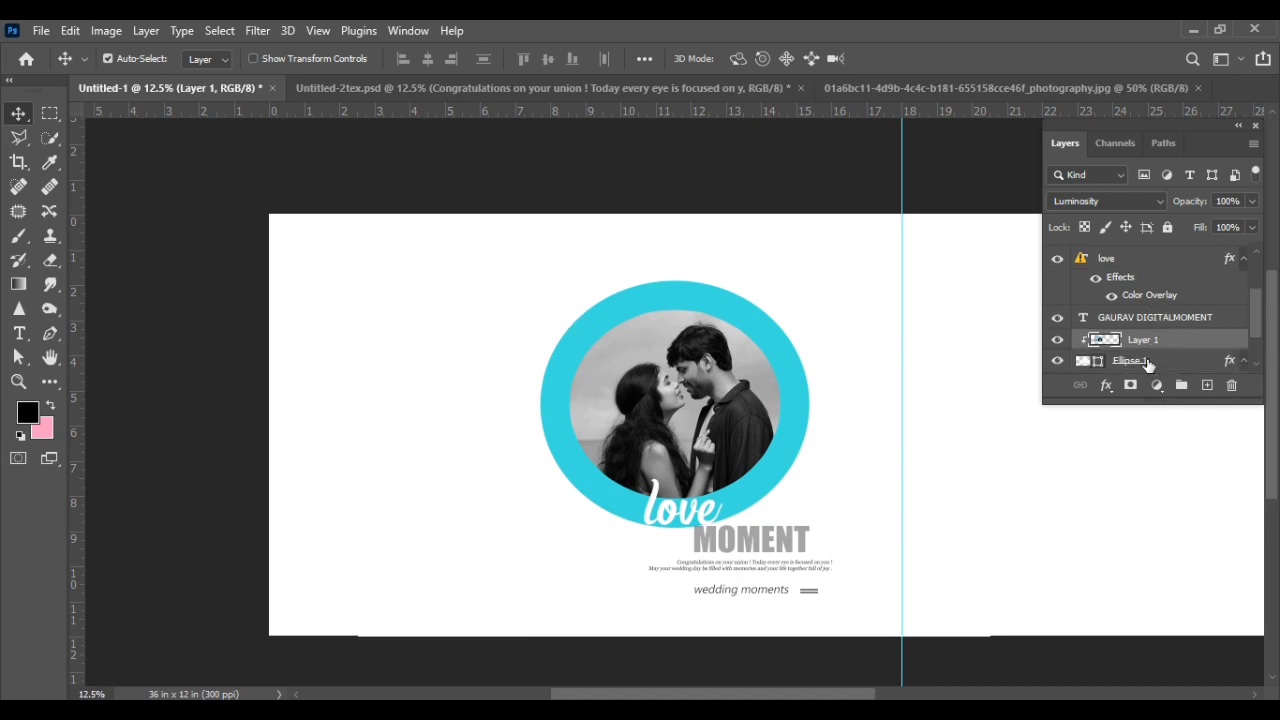
pyautogui.scroll(-2, 1158, 346)
pyautogui.click(1164, 318)
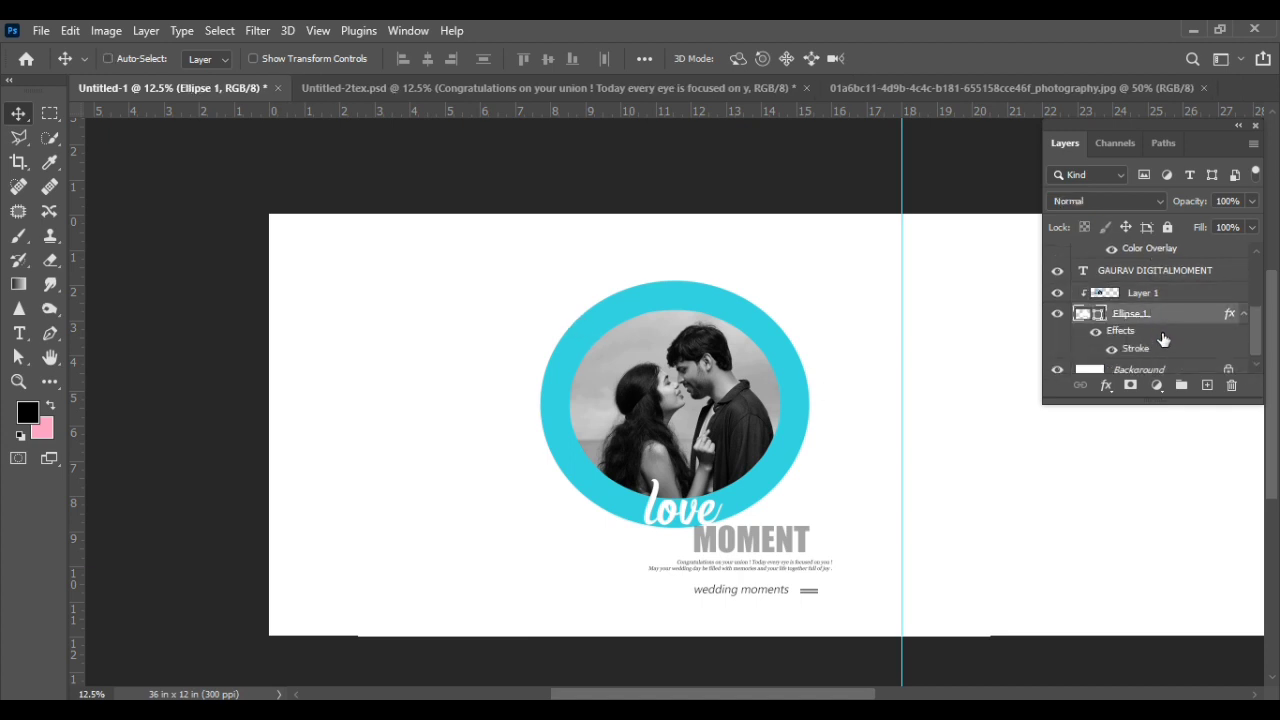
pyautogui.hotkey('ctrl', 'j')
# Step: Enlarge the original Ellipse 1 to about 143% by 134%, spilling off the top-left corner
pyautogui.click(1158, 322)
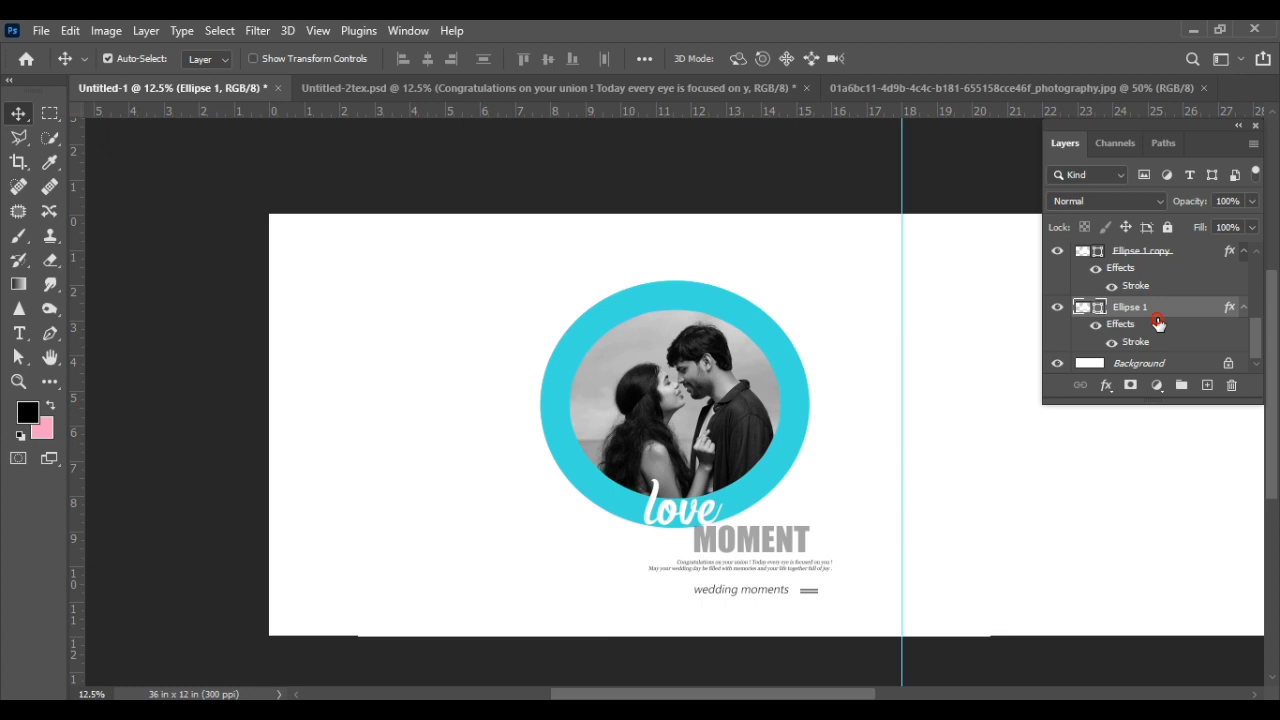
pyautogui.hotkey('ctrl', 't')
pyautogui.moveTo(593, 405); pyautogui.dragTo(353, 299)
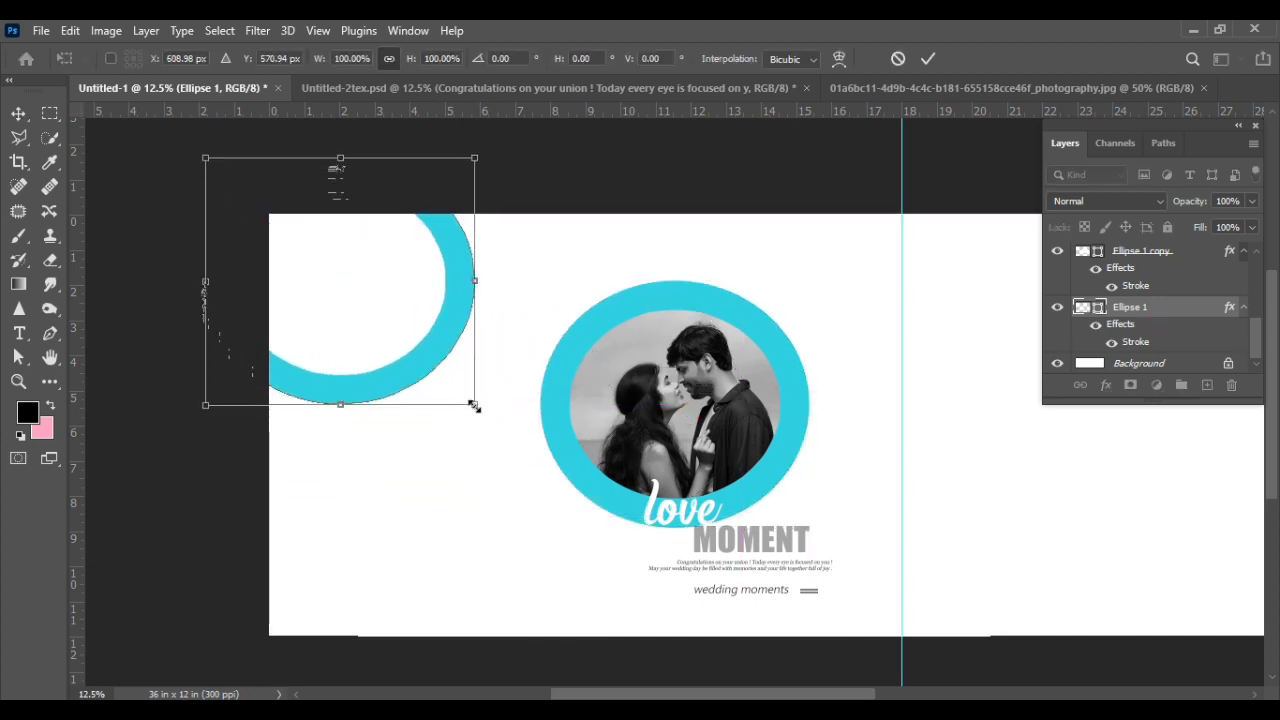
pyautogui.moveTo(476, 414); pyautogui.dragTo(548, 450)
pyautogui.moveTo(467, 388)
pyautogui.mouseDown()
pyautogui.moveTo(435, 380)
pyautogui.moveTo(420, 398)
pyautogui.mouseUp()
pyautogui.moveTo(501, 458); pyautogui.dragTo(540, 499)
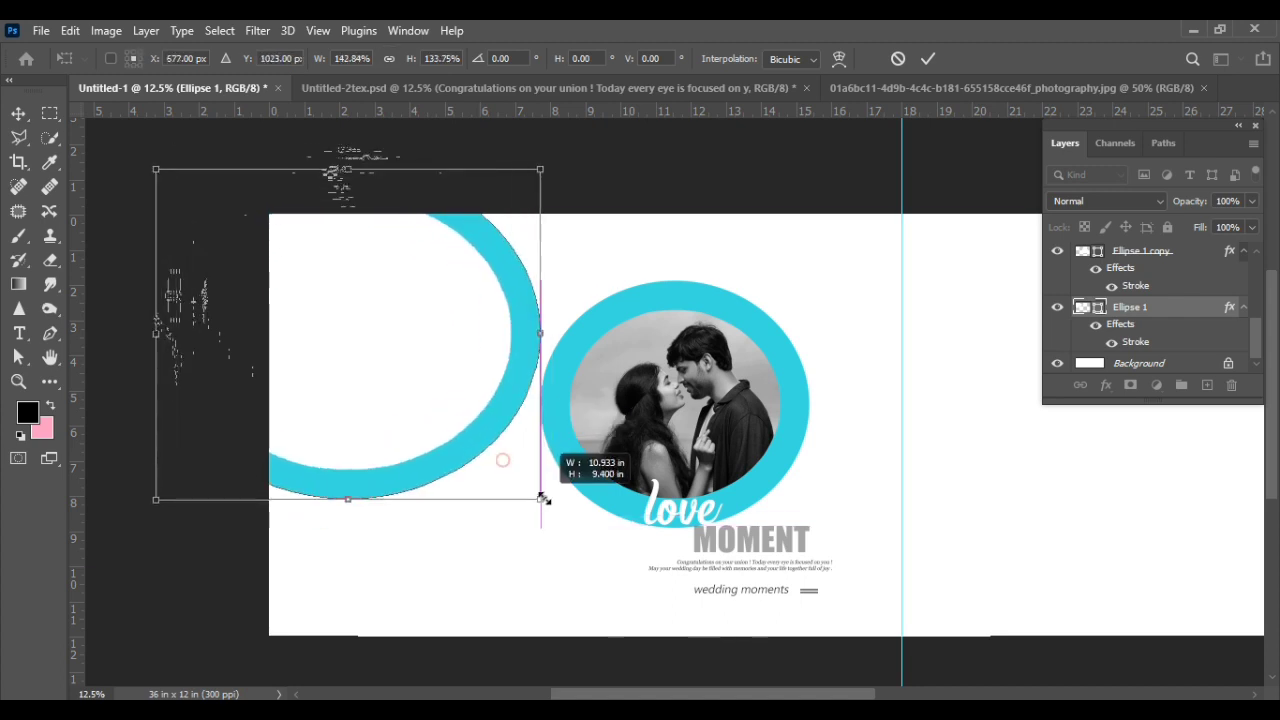
pyautogui.moveTo(467, 437); pyautogui.dragTo(426, 435)
pyautogui.press('Return')
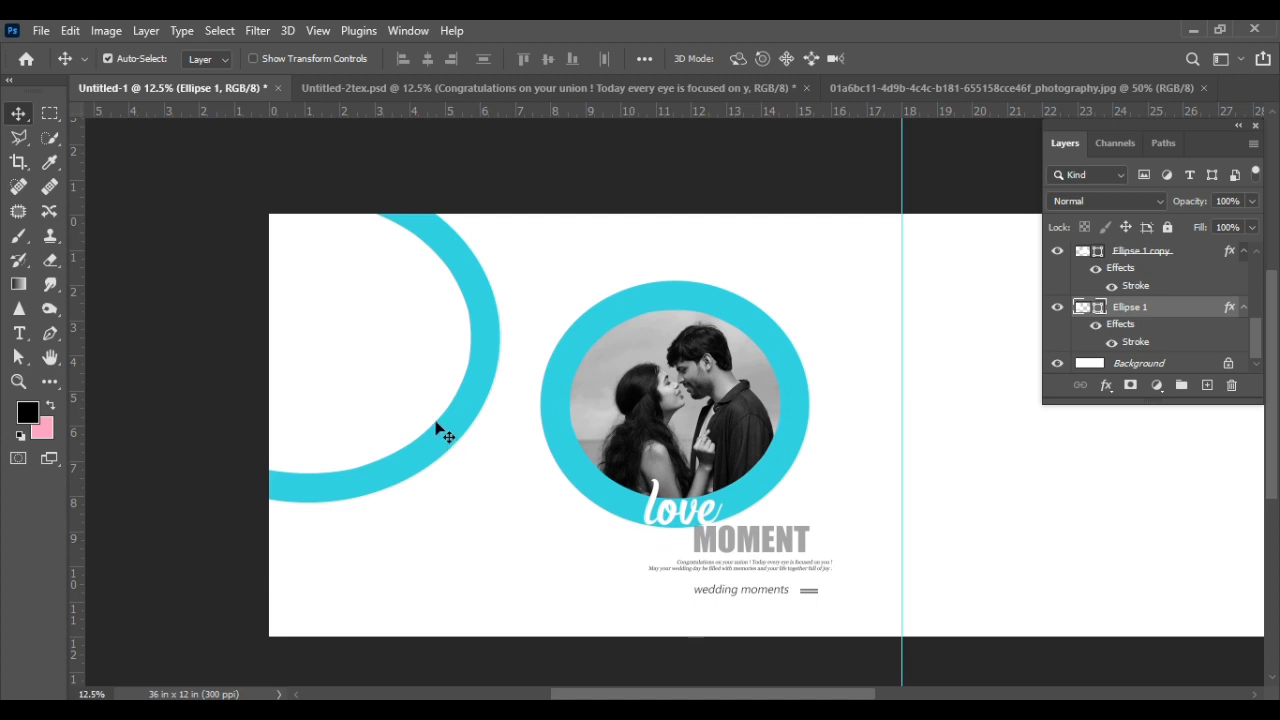
# Step: Draw a test rectangle over the lower arc, then delete it
pyautogui.click(47, 382)
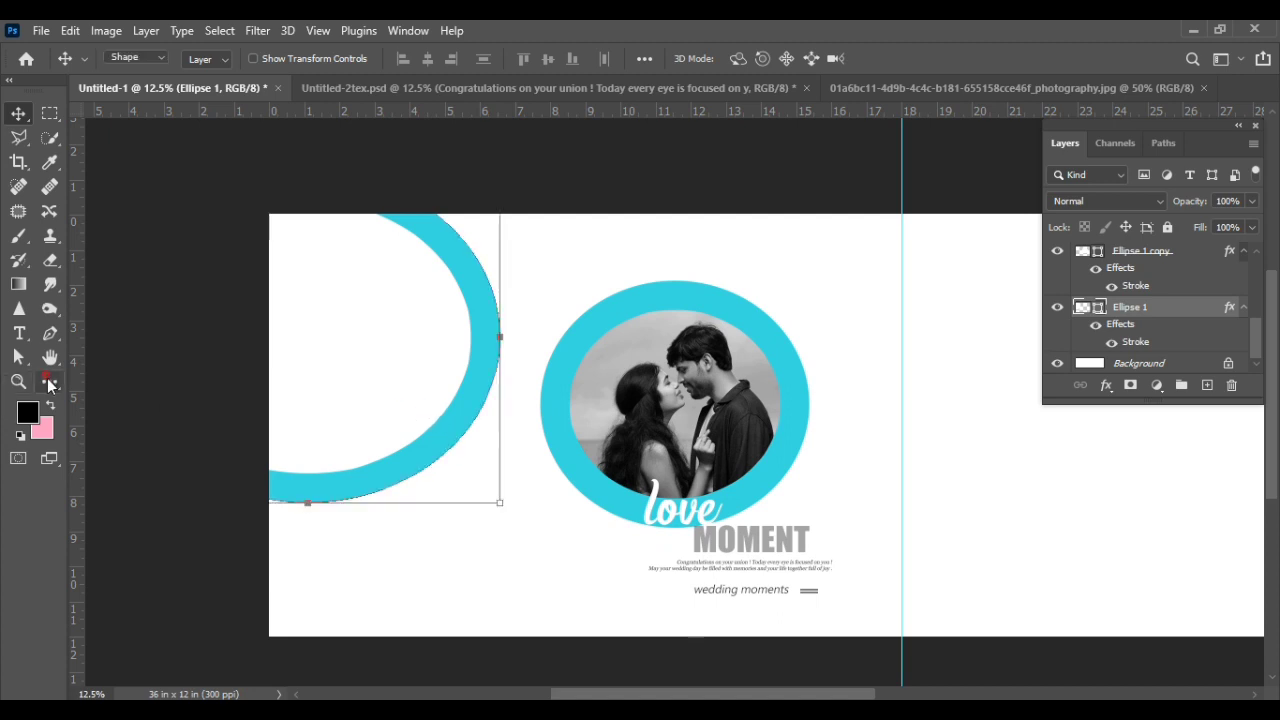
pyautogui.moveTo(368, 441); pyautogui.dragTo(483, 549)
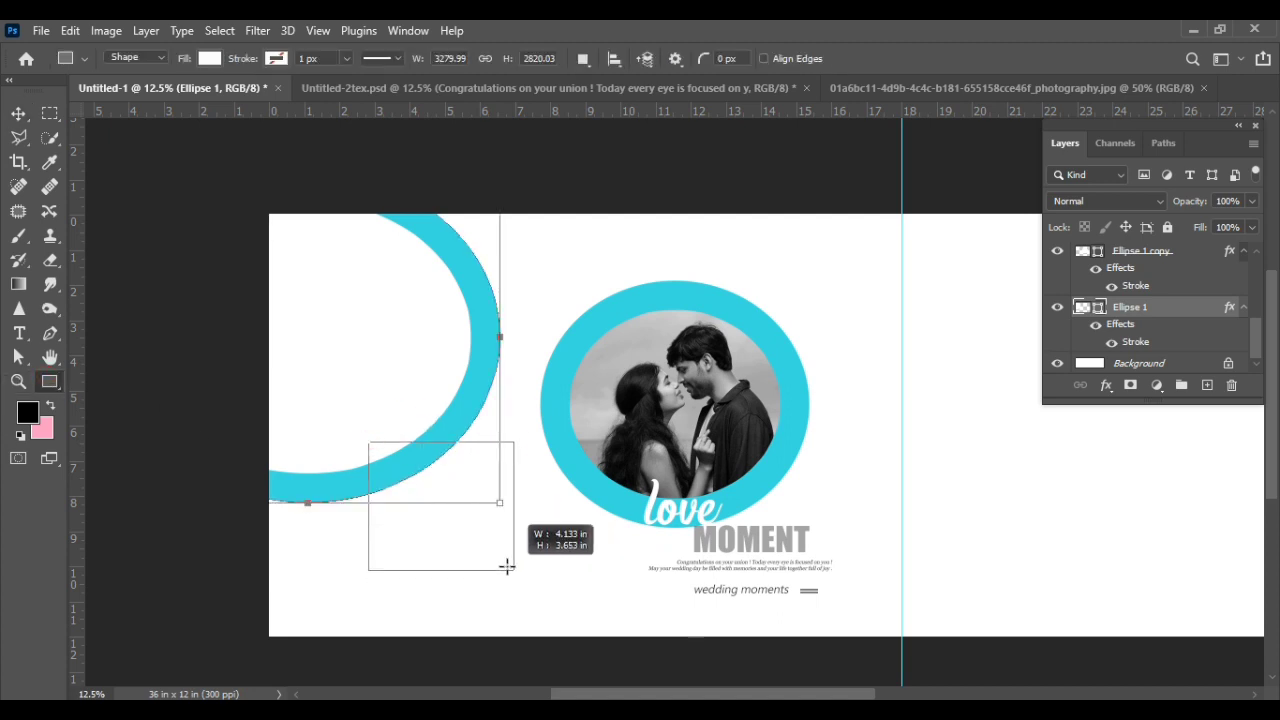
pyautogui.click(912, 246)
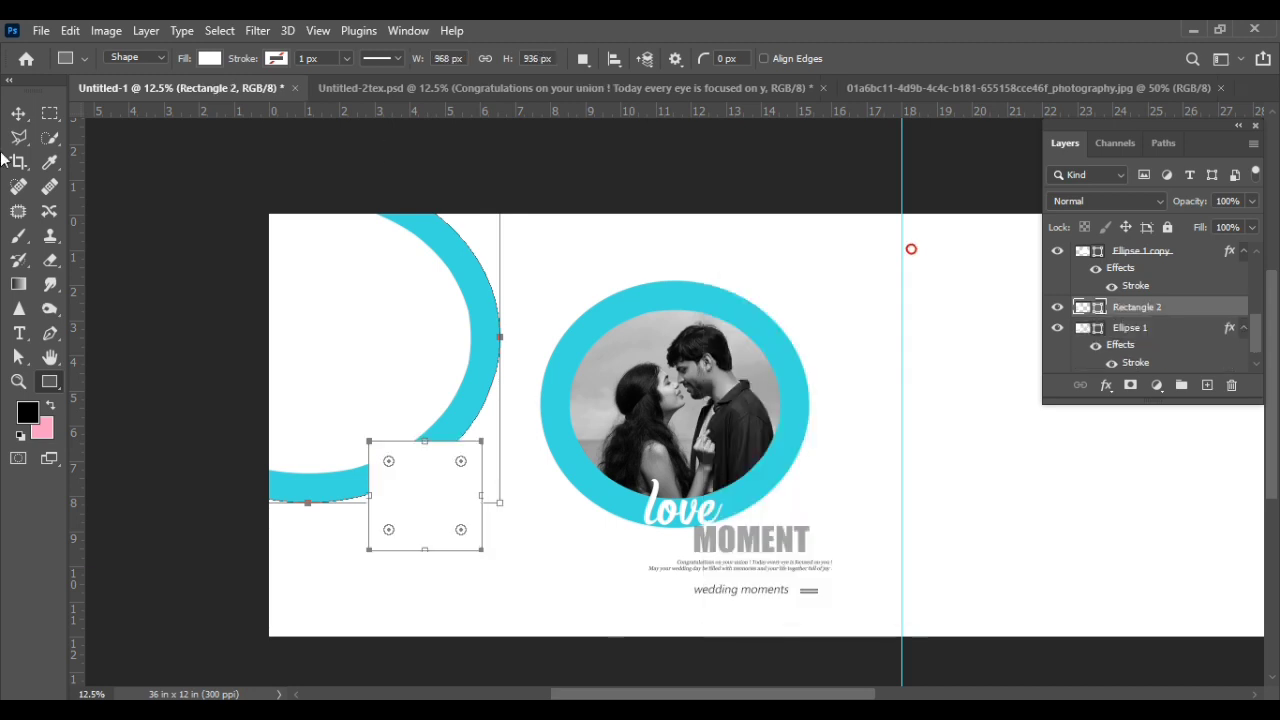
pyautogui.click(28, 116)
pyautogui.press('Delete')
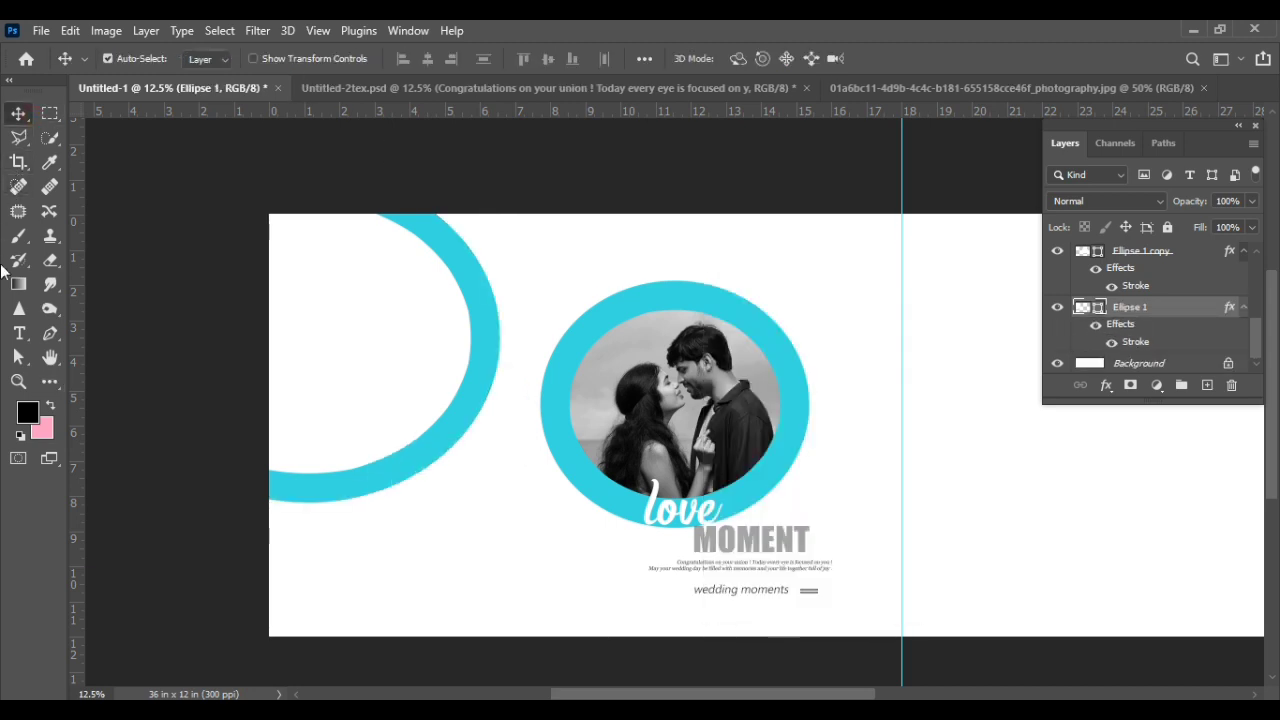
# Step: Draw a white Ellipse 2 and place it over the ring's lower curve to break it open
pyautogui.click(53, 382)
pyautogui.rightClick(53, 382)
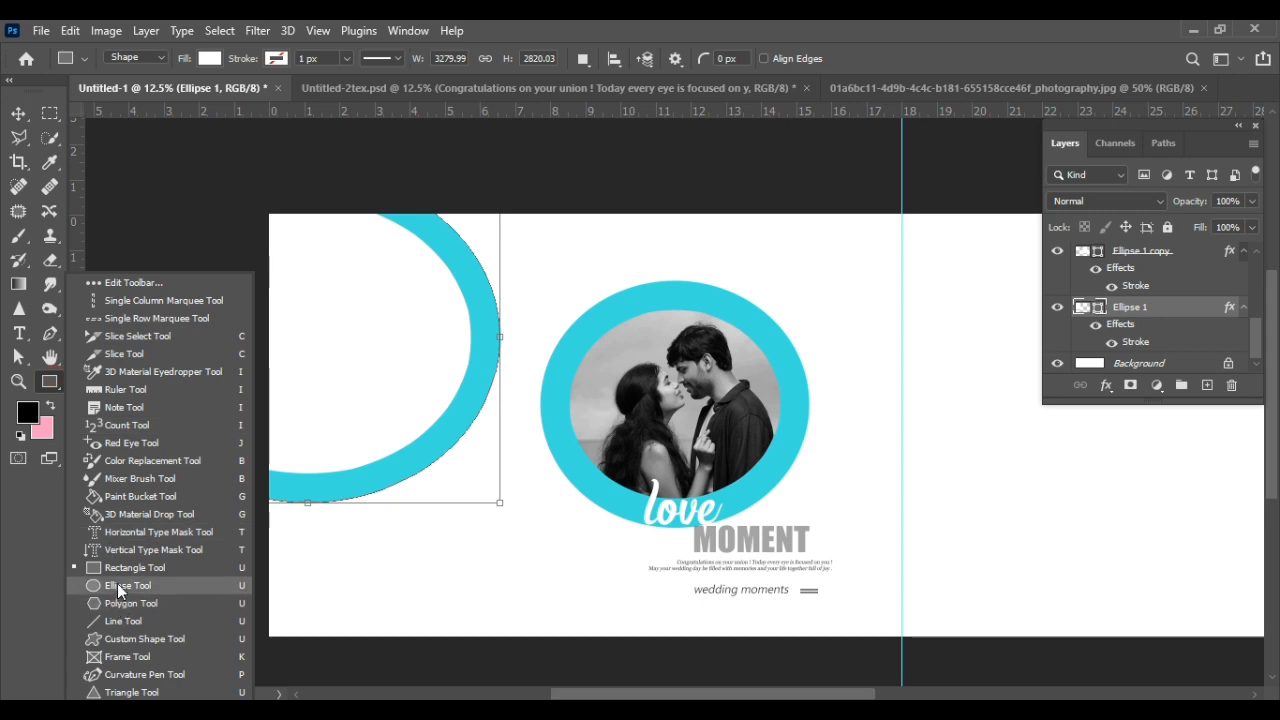
pyautogui.click(117, 583)
pyautogui.moveTo(355, 466)
pyautogui.mouseDown()
pyautogui.moveTo(480, 616)
pyautogui.moveTo(534, 622)
pyautogui.mouseUp()
pyautogui.click(913, 246)
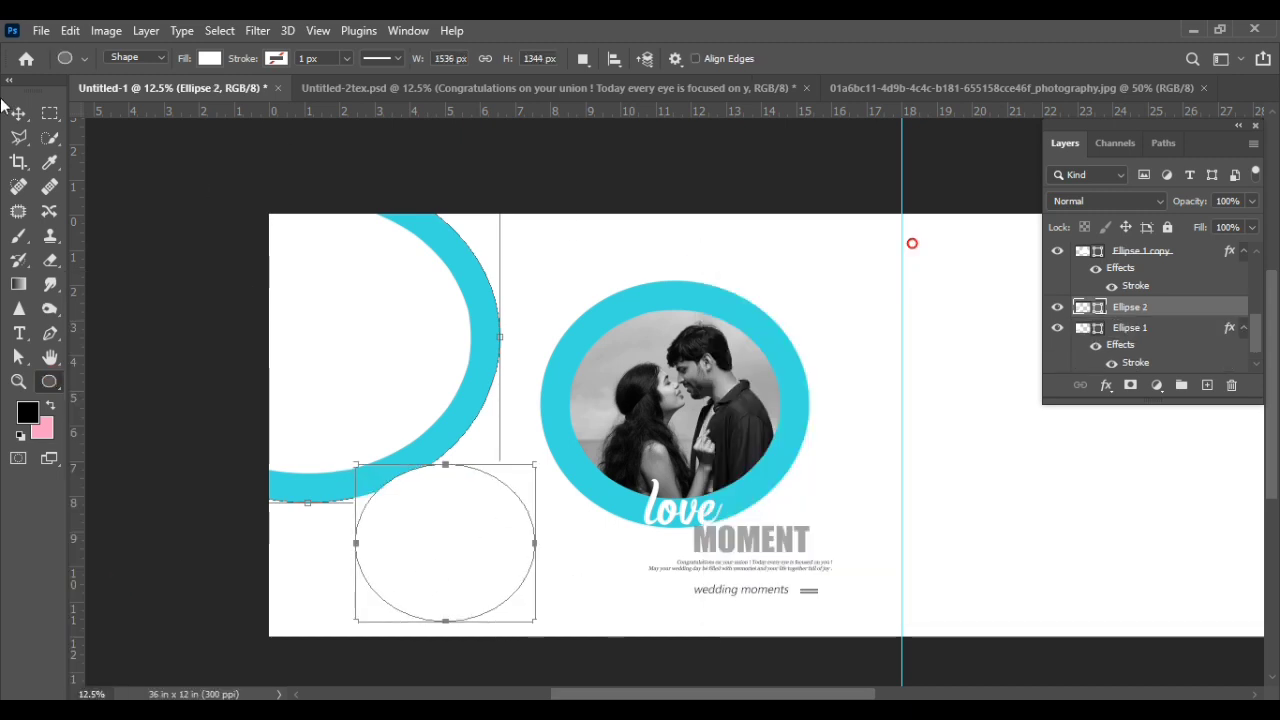
pyautogui.press('v')
pyautogui.scroll(-1, 440, 470)
pyautogui.moveTo(434, 477)
pyautogui.mouseDown()
pyautogui.moveTo(400, 463)
pyautogui.moveTo(402, 474)
pyautogui.moveTo(409, 454)
pyautogui.mouseUp()
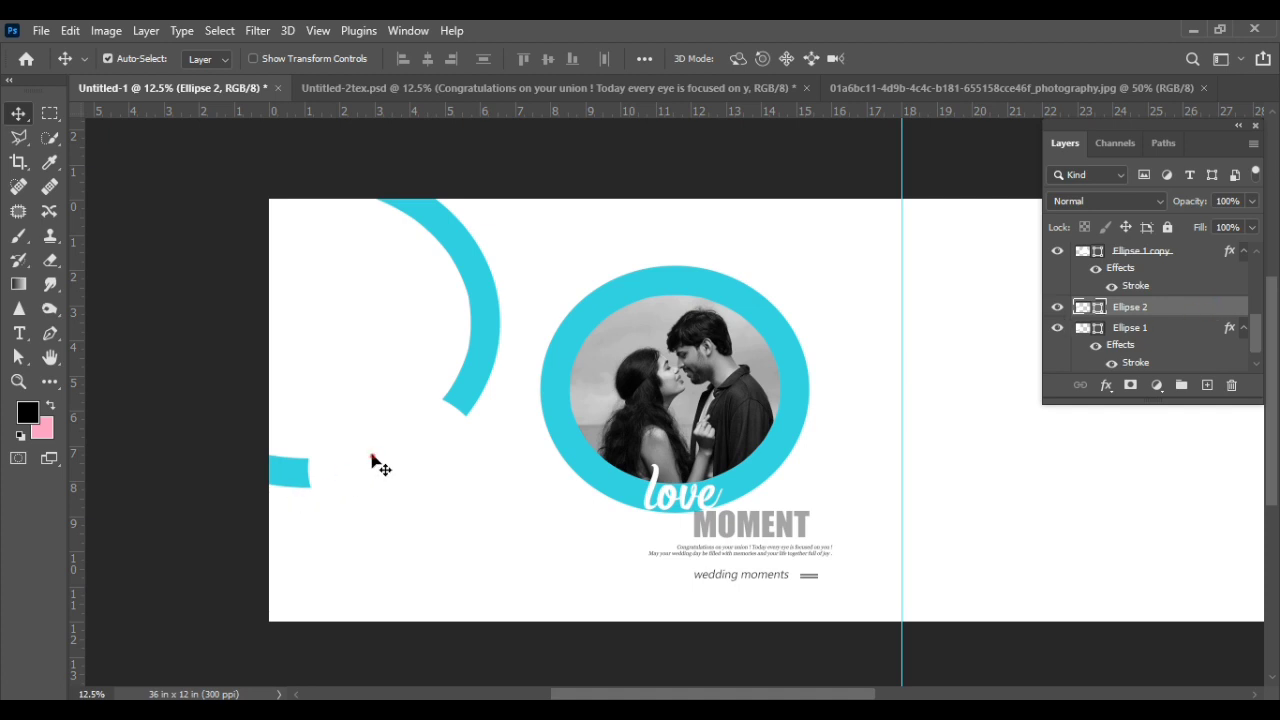
# Step: Bring the 'Its your Dream day' text from Untitled-2tex.psd into the album spread
pyautogui.click(565, 91)
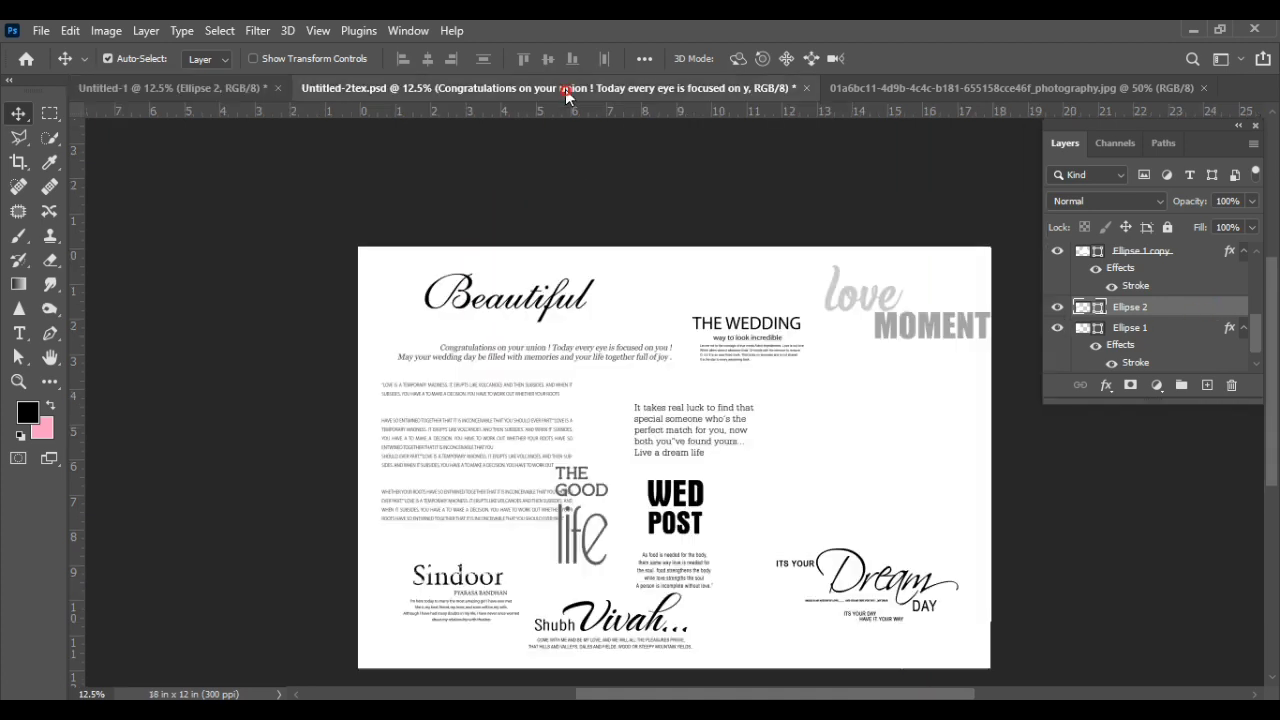
pyautogui.click(879, 500)
pyautogui.moveTo(926, 602); pyautogui.dragTo(230, 87)
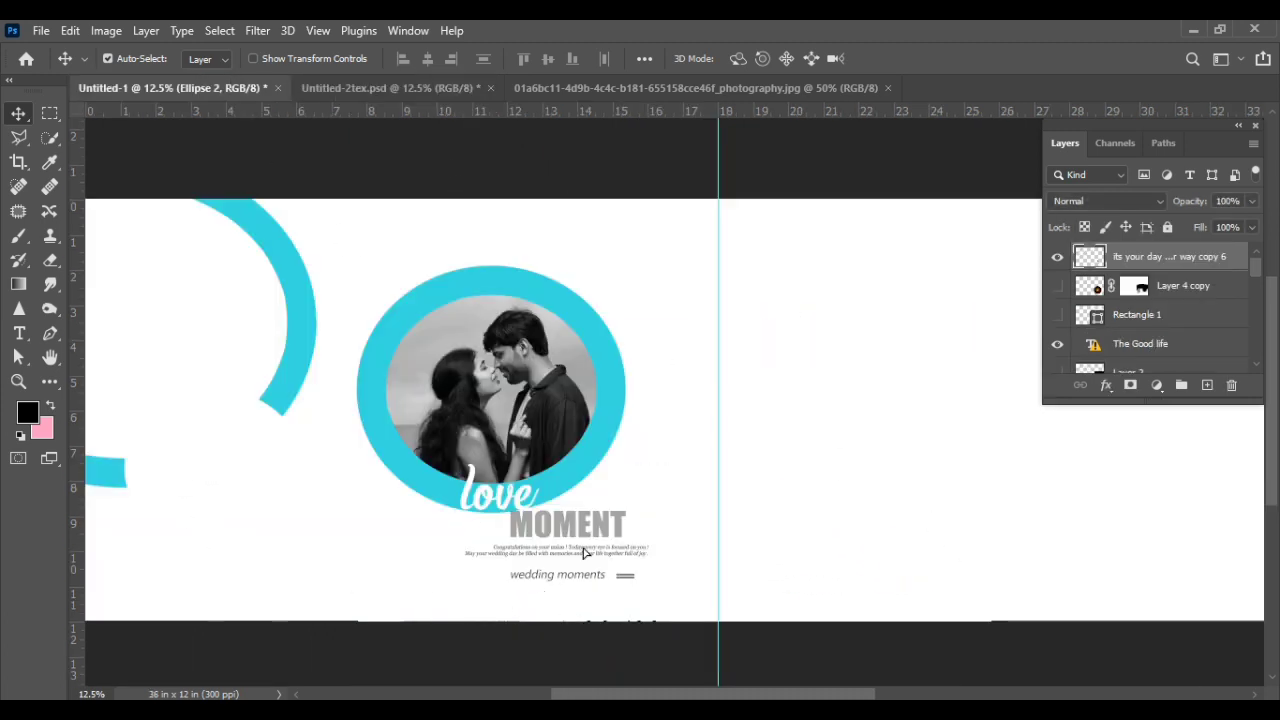
pyautogui.moveTo(864, 697); pyautogui.dragTo(836, 694)
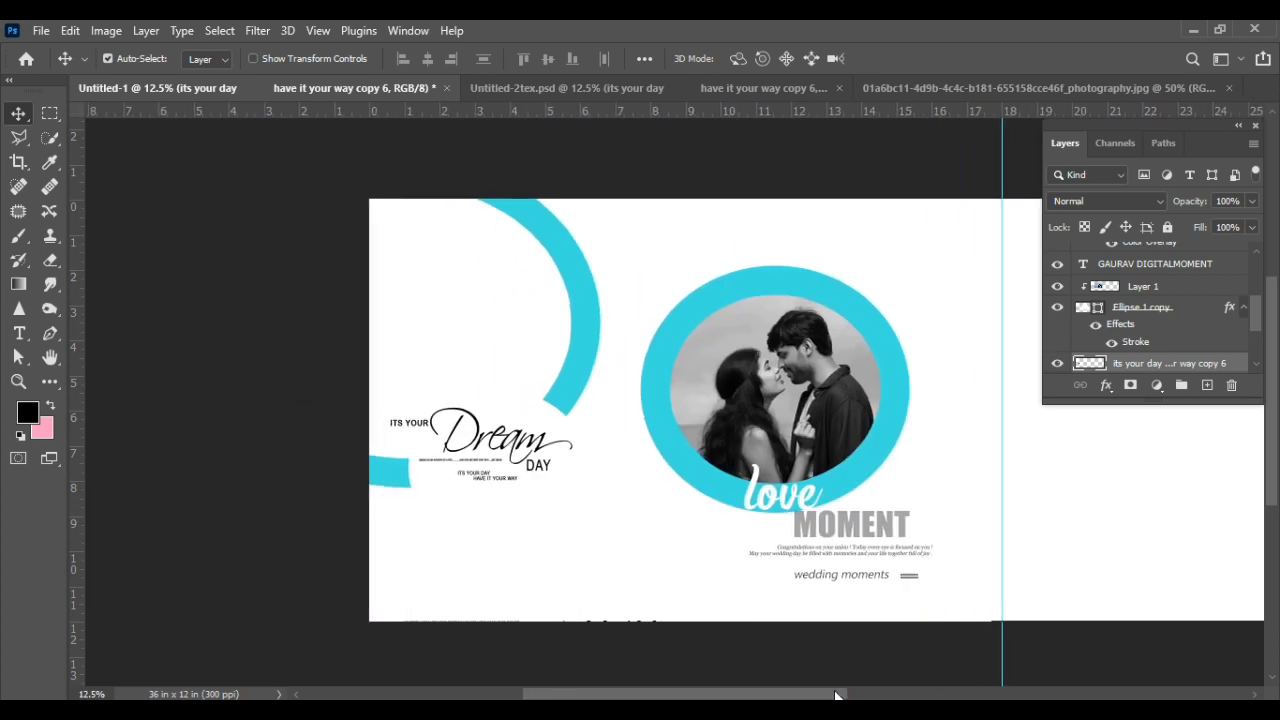
# Step: Scale the Dream day text to about 60% and nudge it into the arc gap
pyautogui.hotkey('ctrl', 't')
pyautogui.moveTo(388, 410)
pyautogui.mouseDown()
pyautogui.moveTo(428, 414)
pyautogui.moveTo(428, 428)
pyautogui.mouseUp()
pyautogui.hotkey('ctrl', 'z')
pyautogui.moveTo(497, 449); pyautogui.dragTo(506, 458)
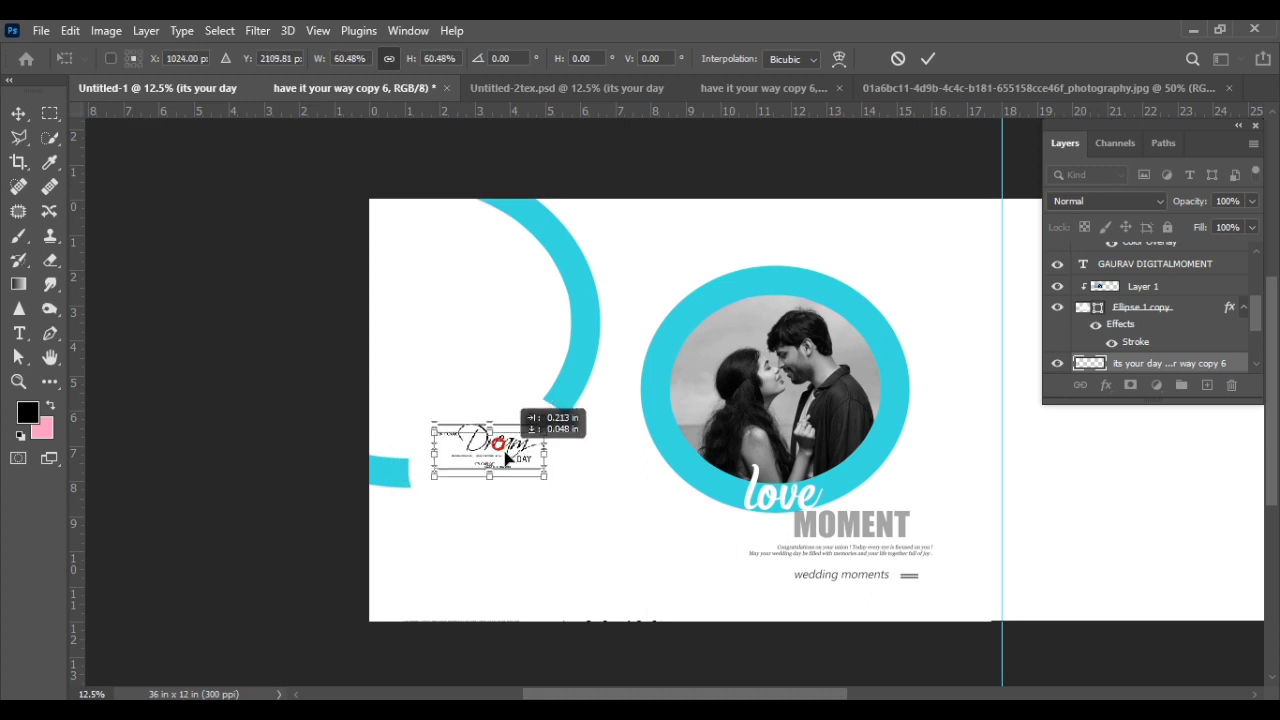
pyautogui.press('Return')
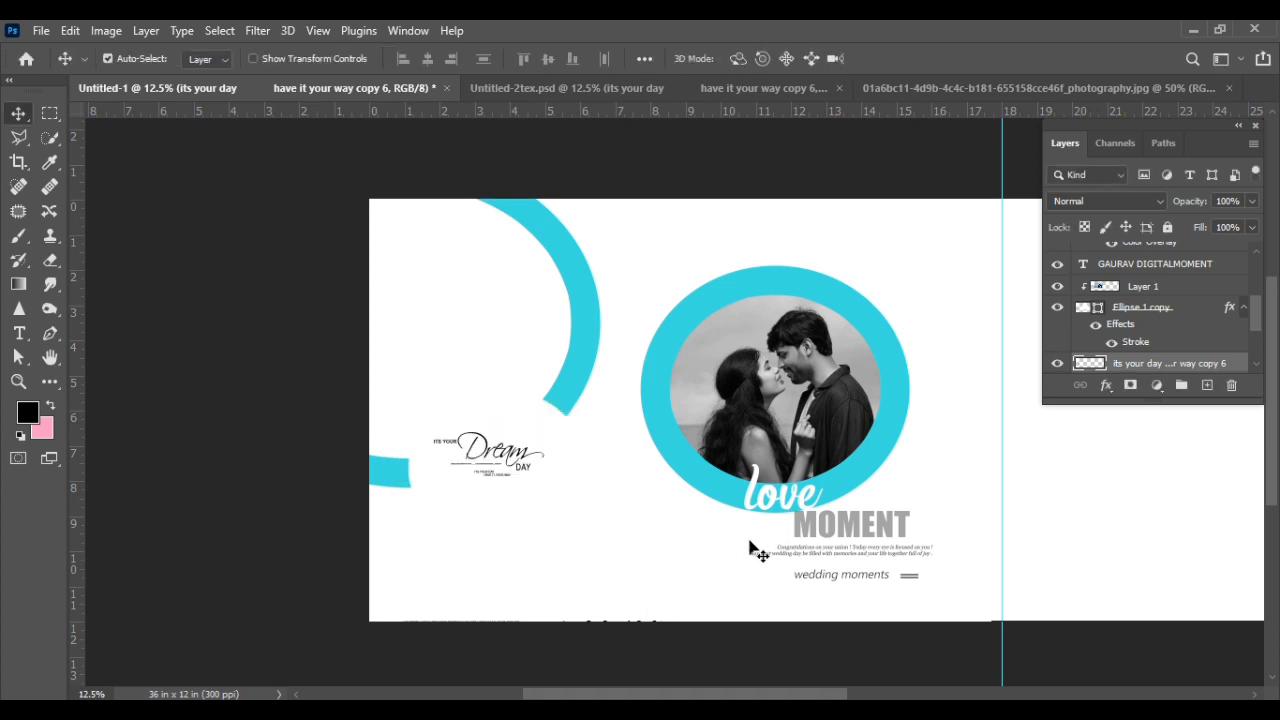
pyautogui.press('Right')
pyautogui.press('Right')
pyautogui.press('Right')
pyautogui.press('Right')
pyautogui.press('Right')
pyautogui.press('Right')
pyautogui.press('Right')
pyautogui.press('Right')
pyautogui.press('Right')
pyautogui.press('Right')
pyautogui.press('Down')
pyautogui.press('Right')
pyautogui.press('Right')
pyautogui.press('Right')
pyautogui.press('Right')
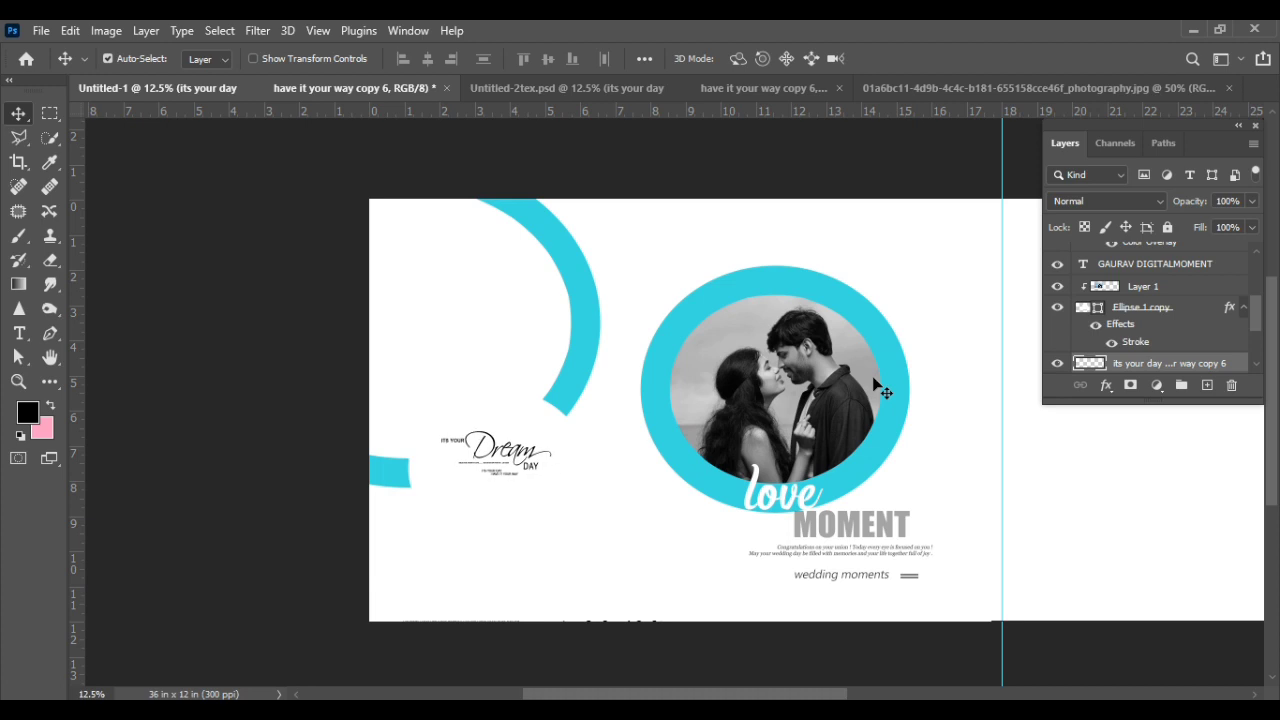
# Step: Close the original photography.jpg couple photo document
pyautogui.click(515, 261)
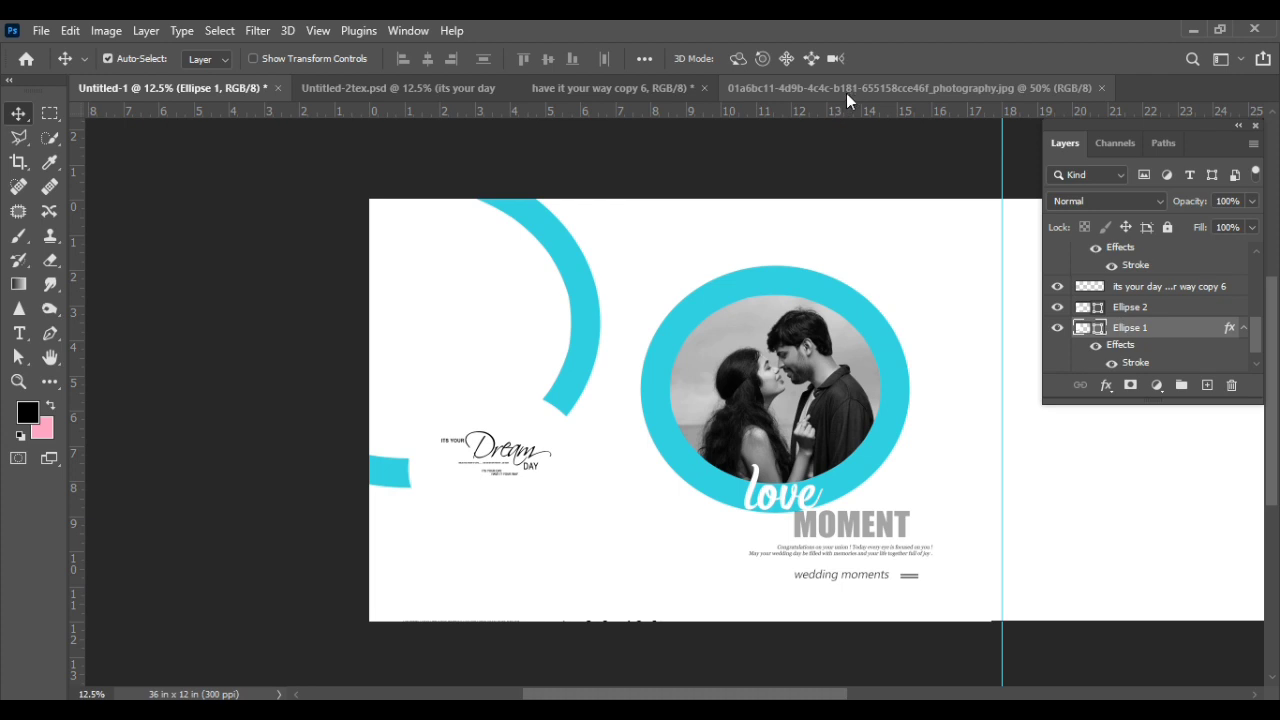
pyautogui.click(1048, 90)
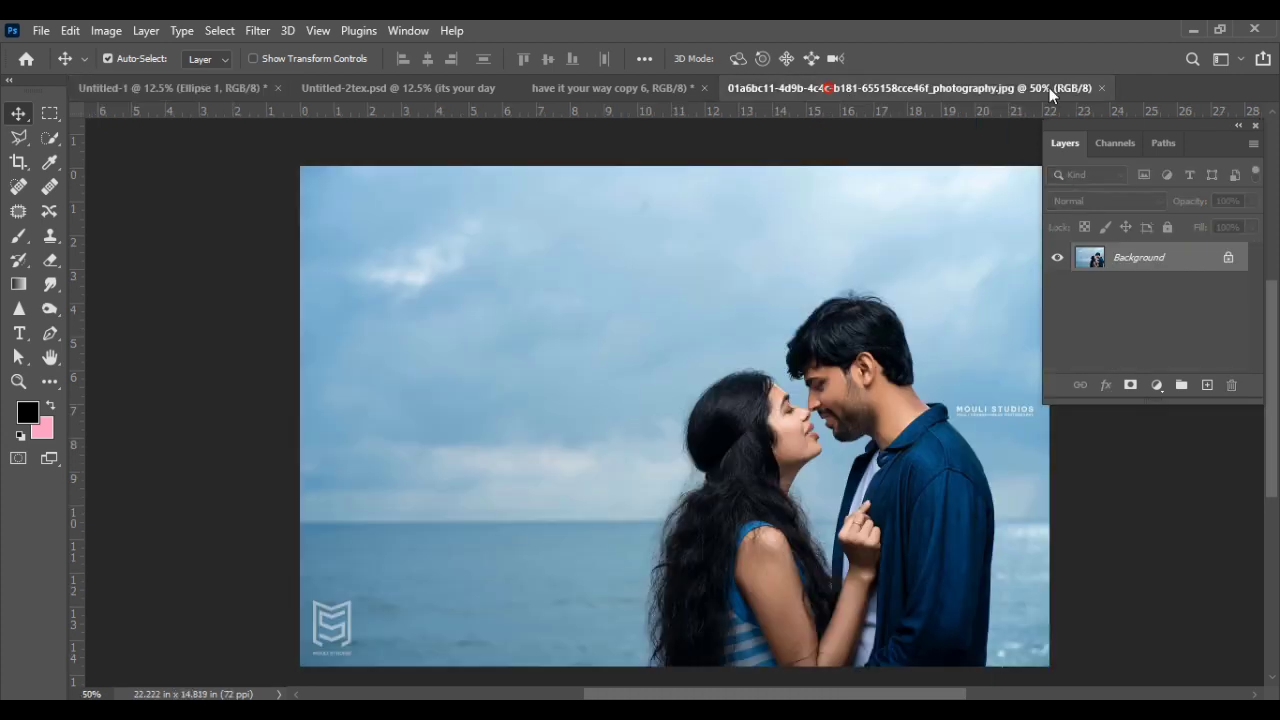
pyautogui.click(1101, 88)
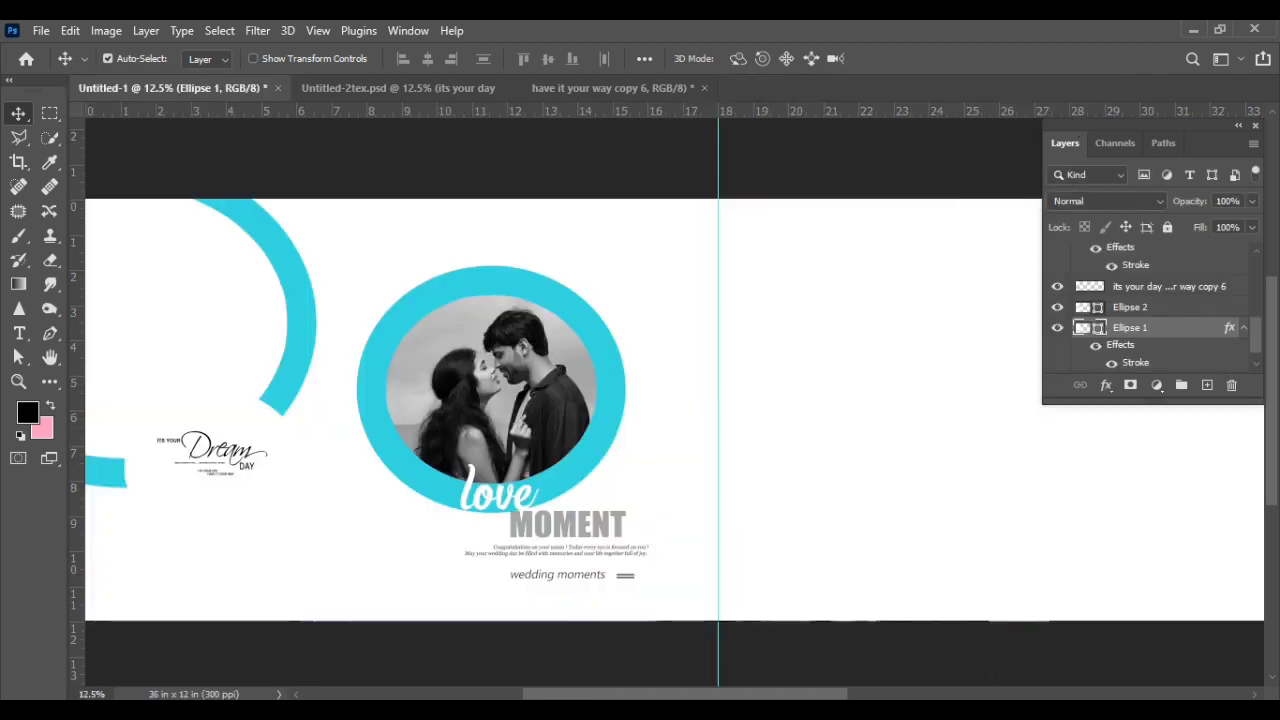
pyautogui.hotkey('alt', 'Tab')
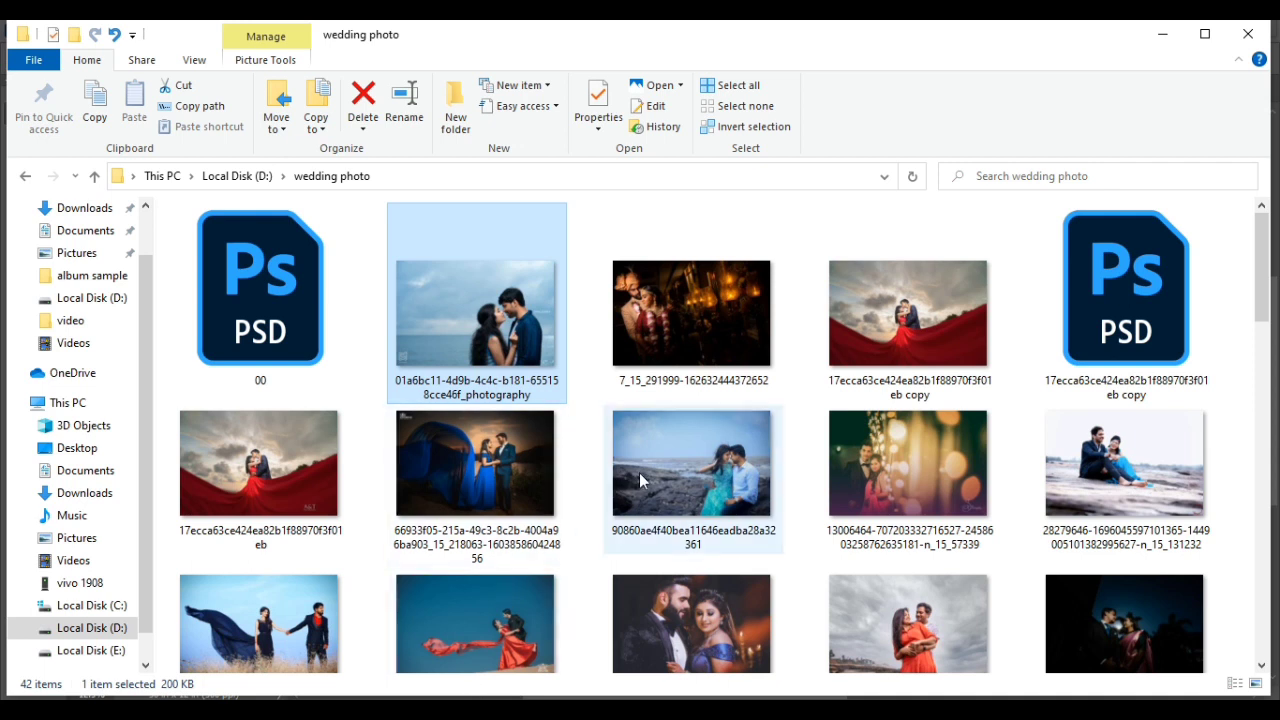
pyautogui.scroll(-1, 642, 484)
pyautogui.scroll(-3, 642, 484)
pyautogui.scroll(-1, 642, 484)
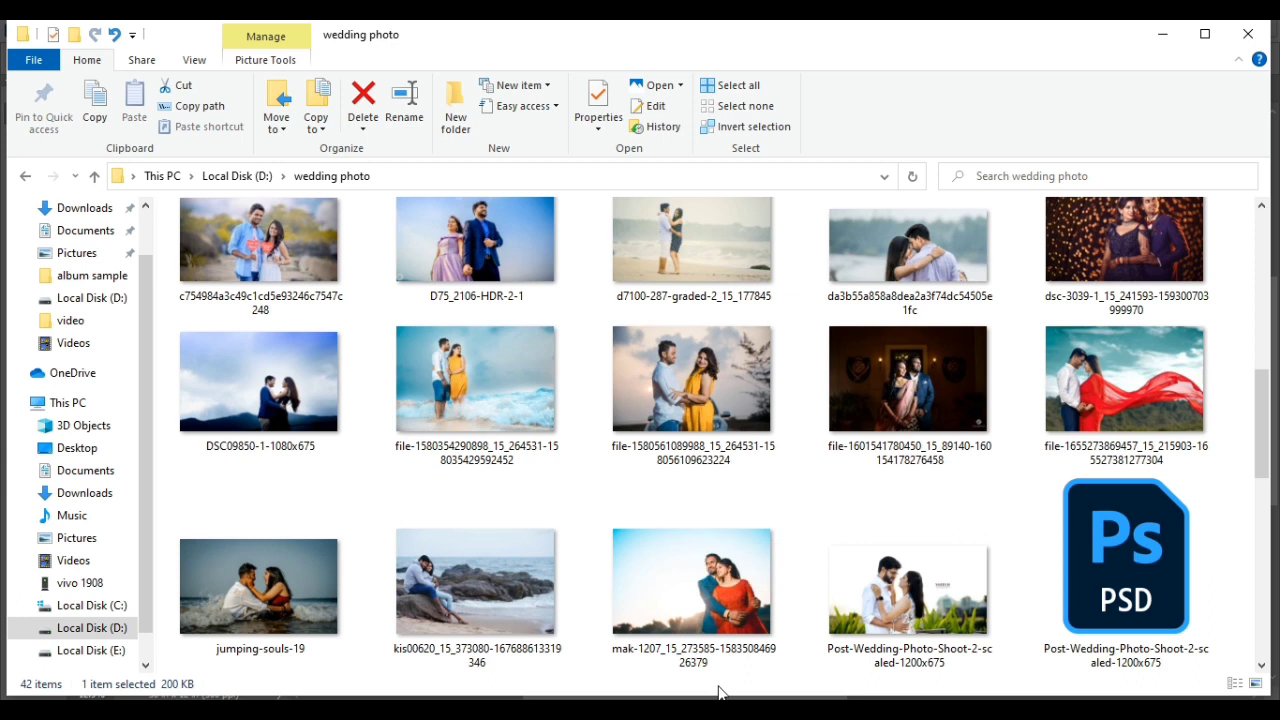
pyautogui.click(476, 373)
pyautogui.moveTo(475, 391)
pyautogui.mouseDown()
pyautogui.moveTo(600, 698)
pyautogui.moveTo(555, 60)
pyautogui.mouseUp()
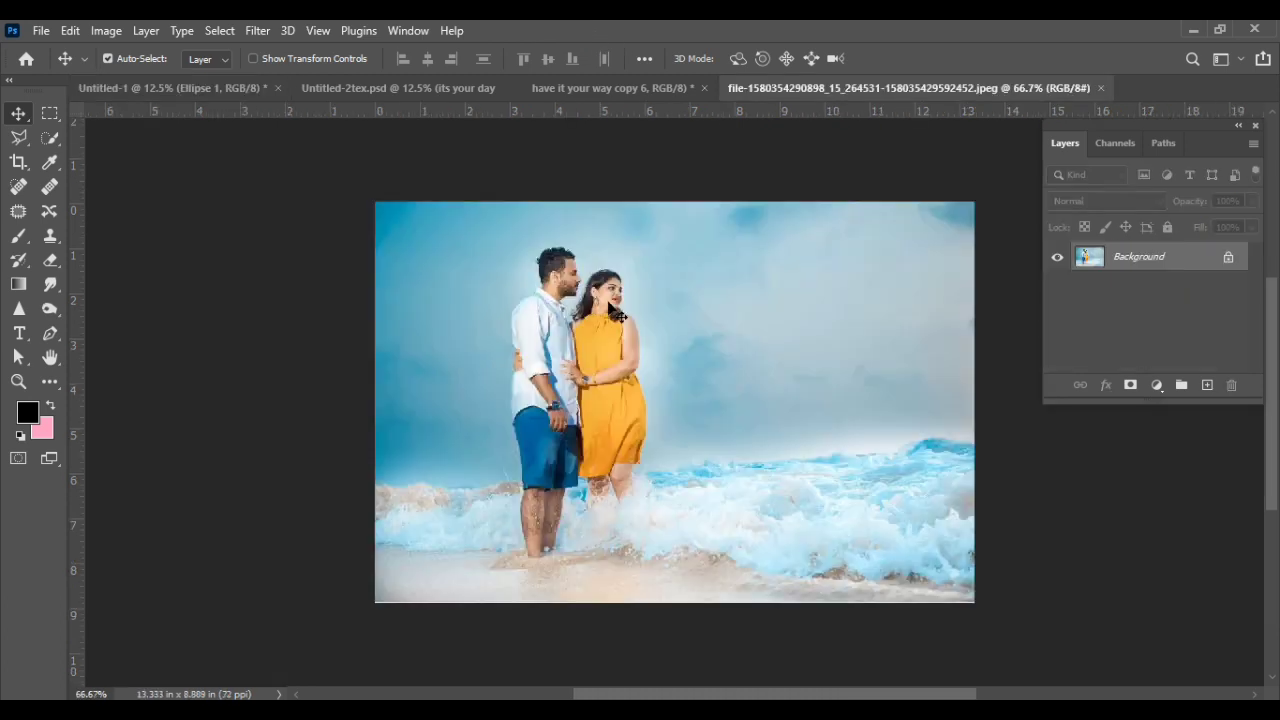
# Step: Place the beach photo into the spread and enlarge it to about 375%
pyautogui.click(247, 90)
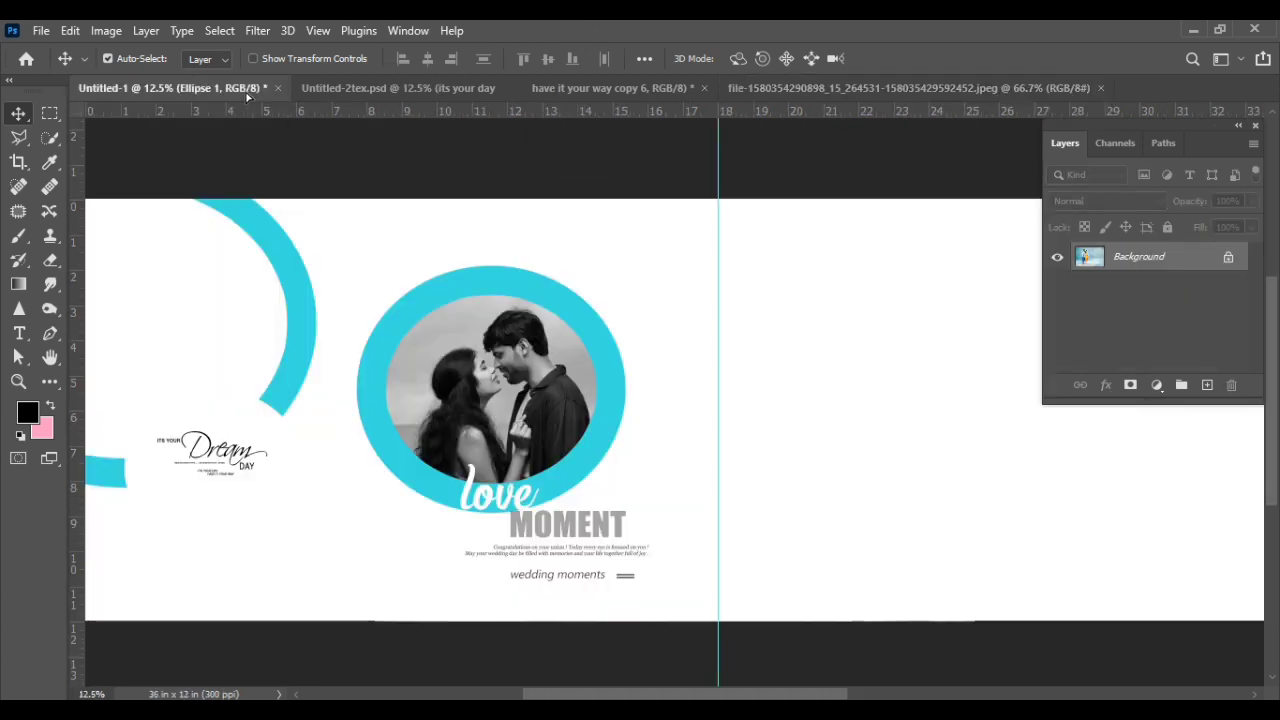
pyautogui.moveTo(222, 340)
pyautogui.mouseDown()
pyautogui.moveTo(282, 412)
pyautogui.moveTo(440, 455)
pyautogui.mouseUp()
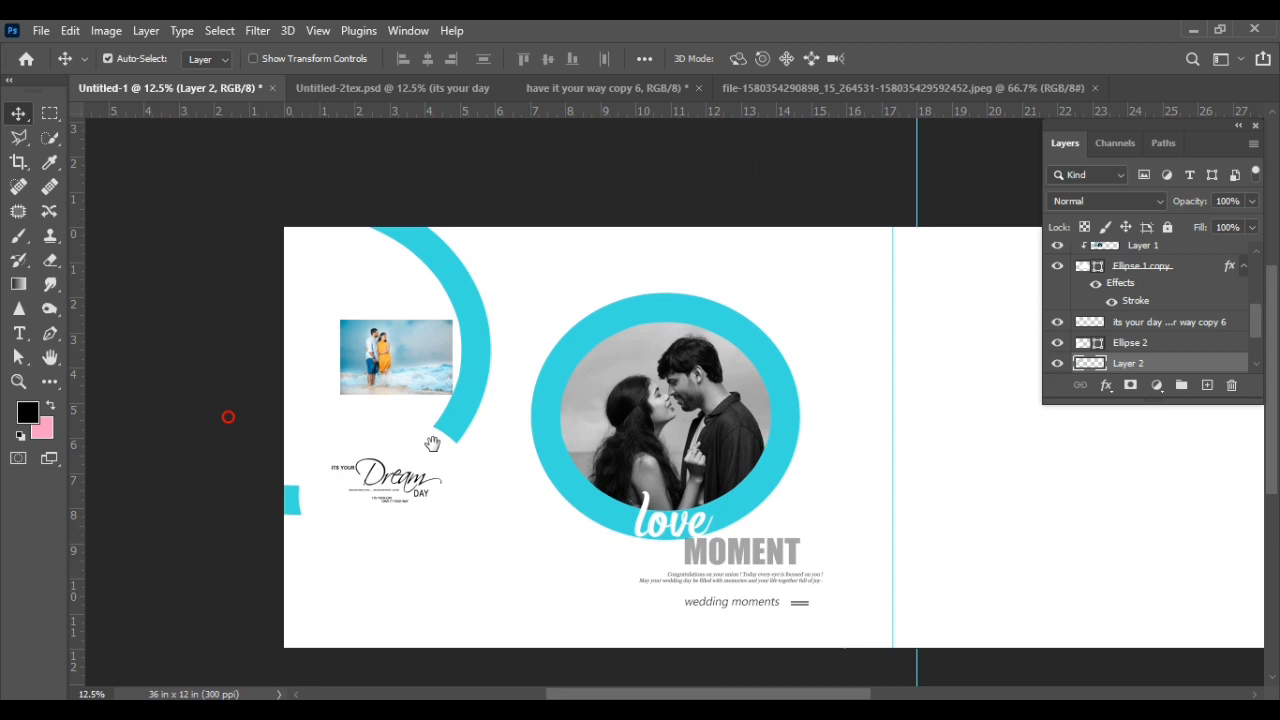
pyautogui.hotkey('ctrl', 't')
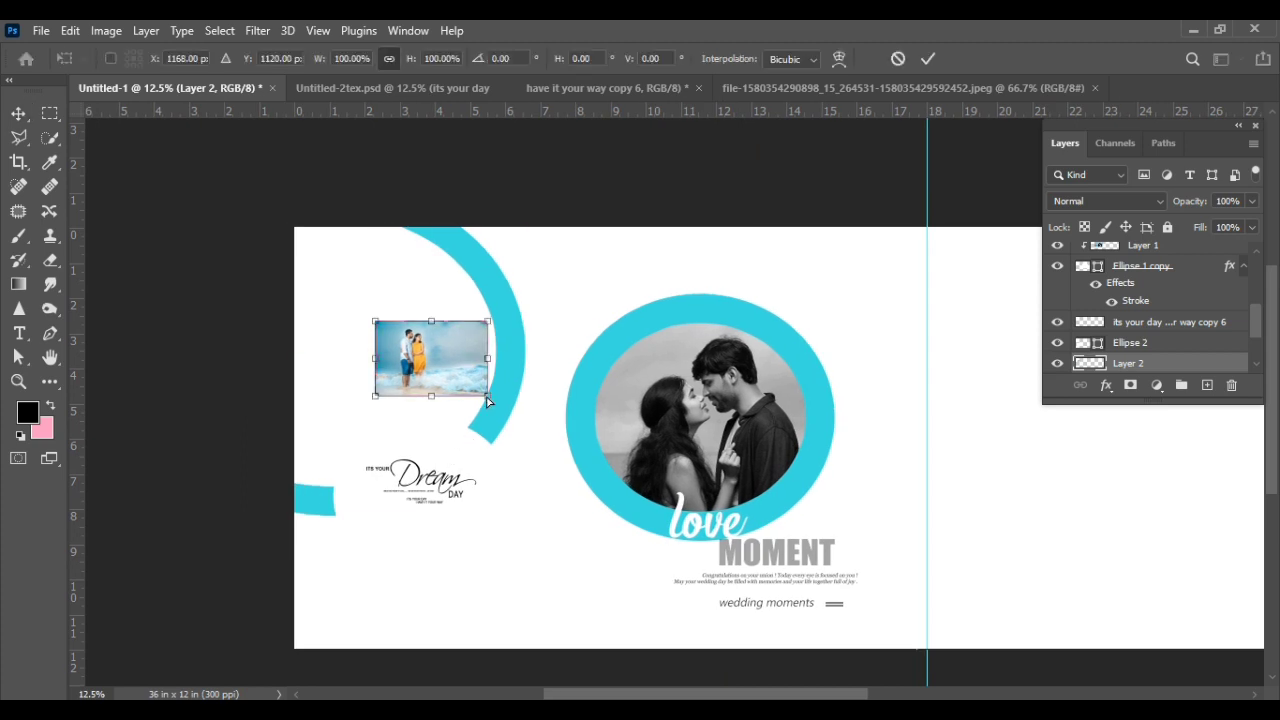
pyautogui.moveTo(490, 400); pyautogui.dragTo(645, 500)
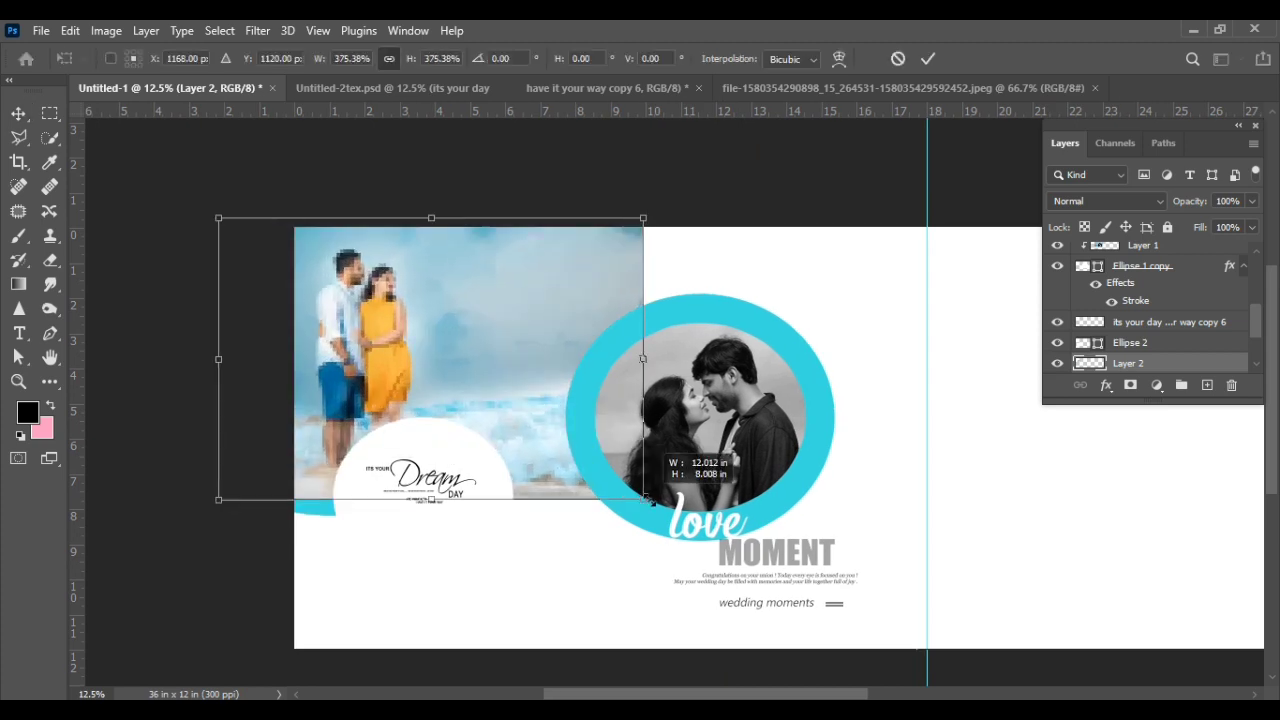
pyautogui.press('Return')
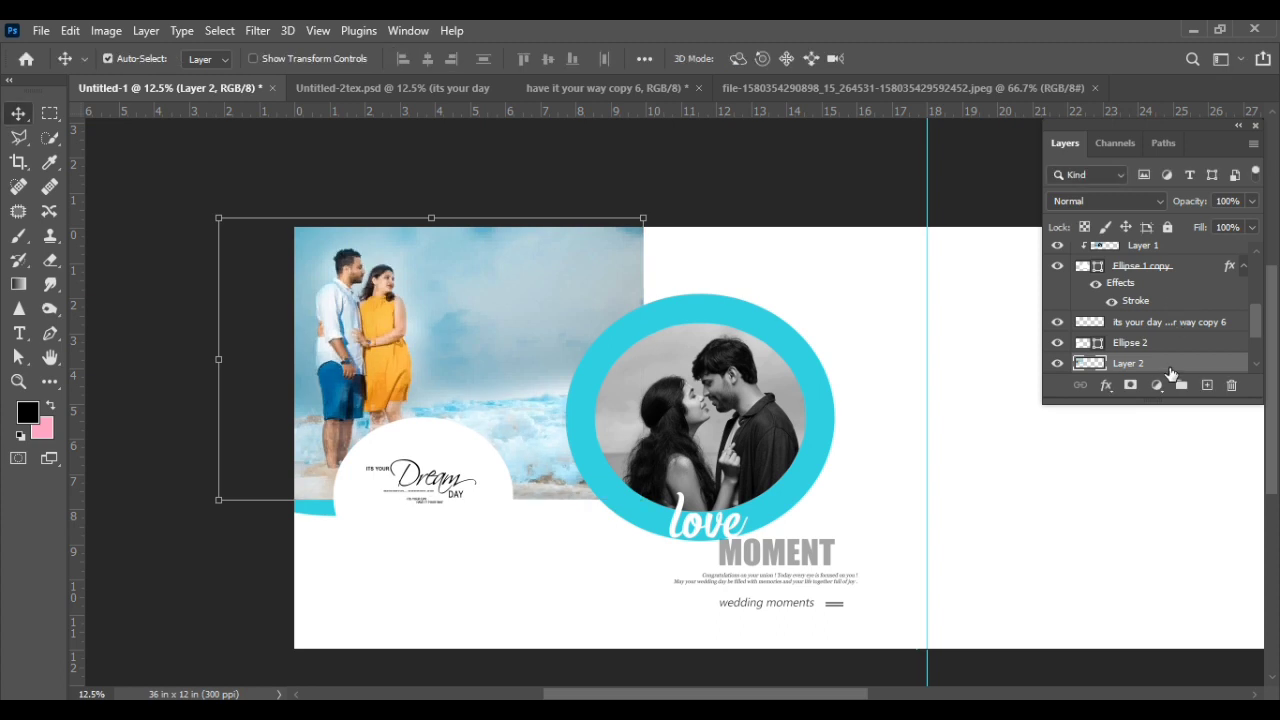
pyautogui.scroll(-1, 1165, 340)
pyautogui.scroll(-1, 1000, 386)
# Step: Clip the photo into the large cyan arc, scale it to about 117%, and reposition
pyautogui.rightClick(1140, 345)
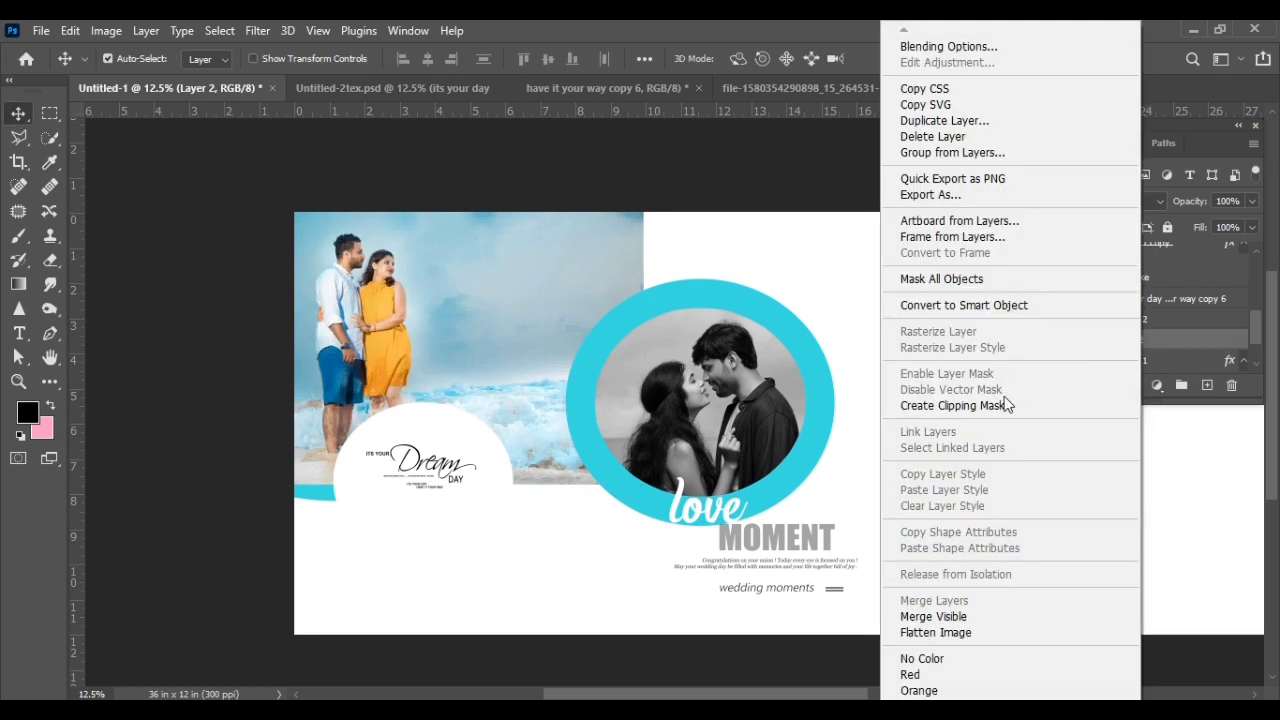
pyautogui.click(1000, 398)
pyautogui.moveTo(373, 295)
pyautogui.mouseDown()
pyautogui.moveTo(405, 360)
pyautogui.moveTo(385, 300)
pyautogui.mouseUp()
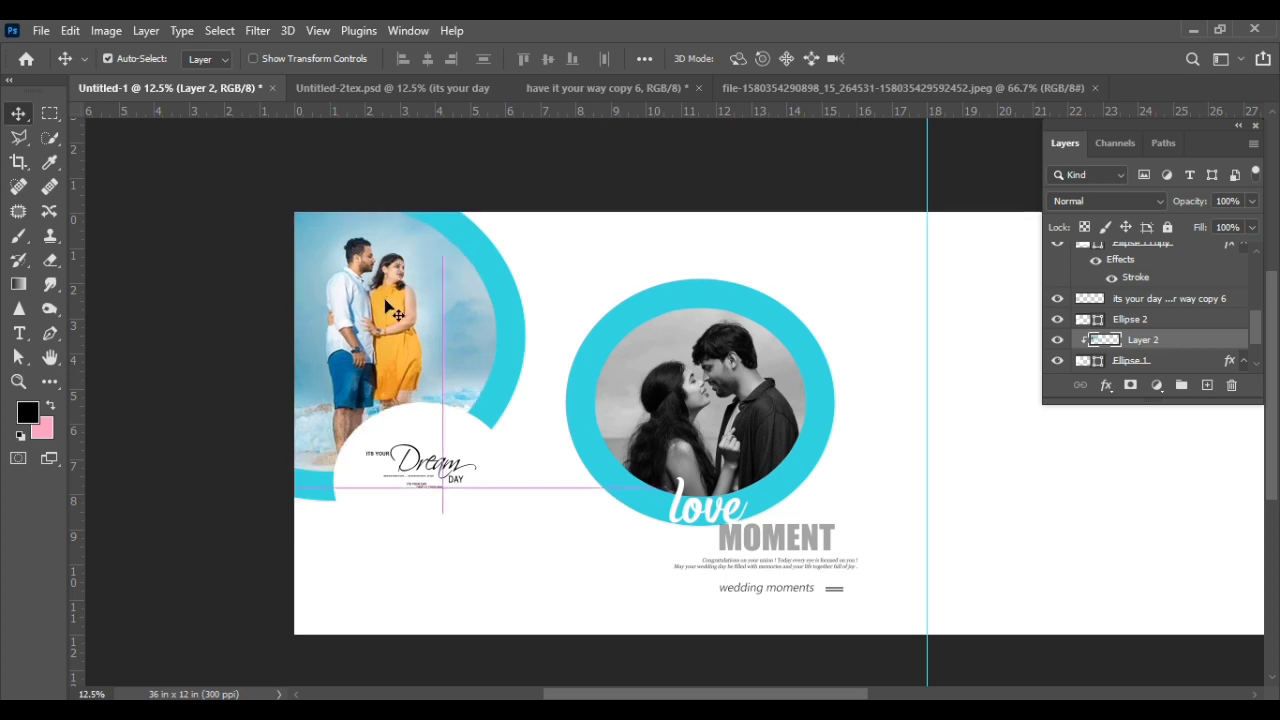
pyautogui.hotkey('ctrl', 't')
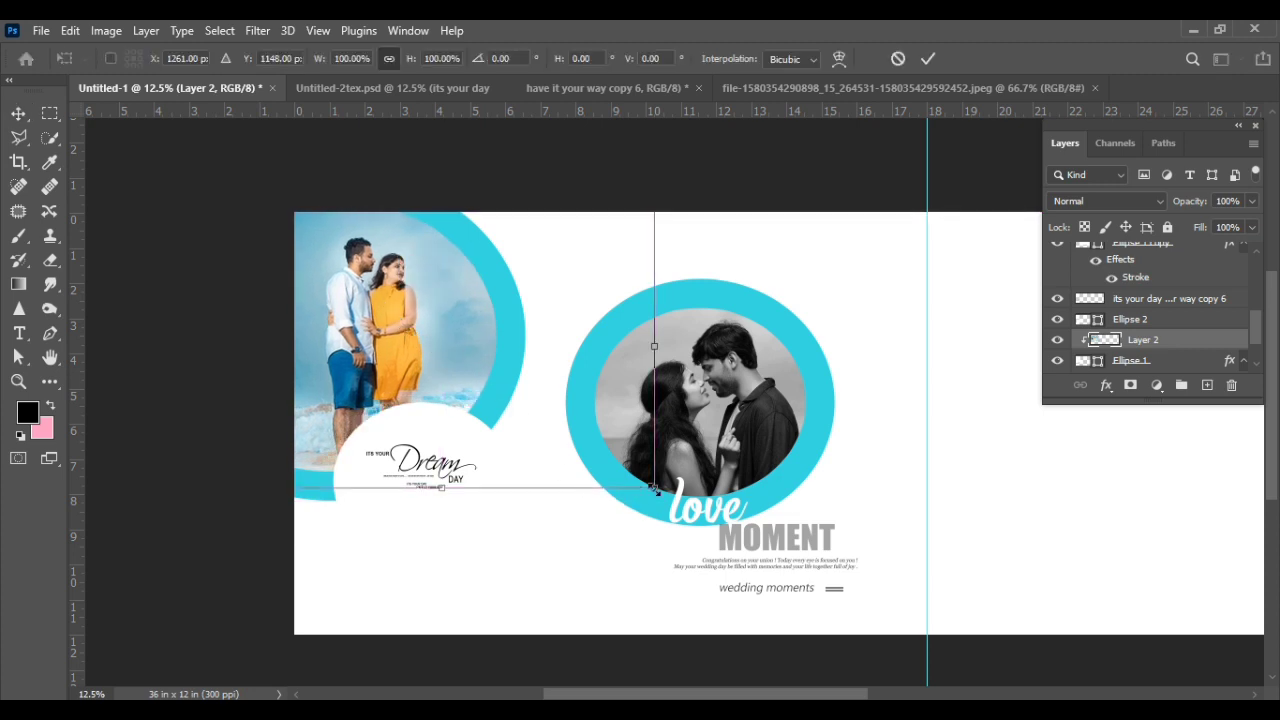
pyautogui.moveTo(654, 489); pyautogui.dragTo(700, 537)
pyautogui.moveTo(481, 335)
pyautogui.mouseDown()
pyautogui.moveTo(497, 360)
pyautogui.moveTo(517, 360)
pyautogui.mouseUp()
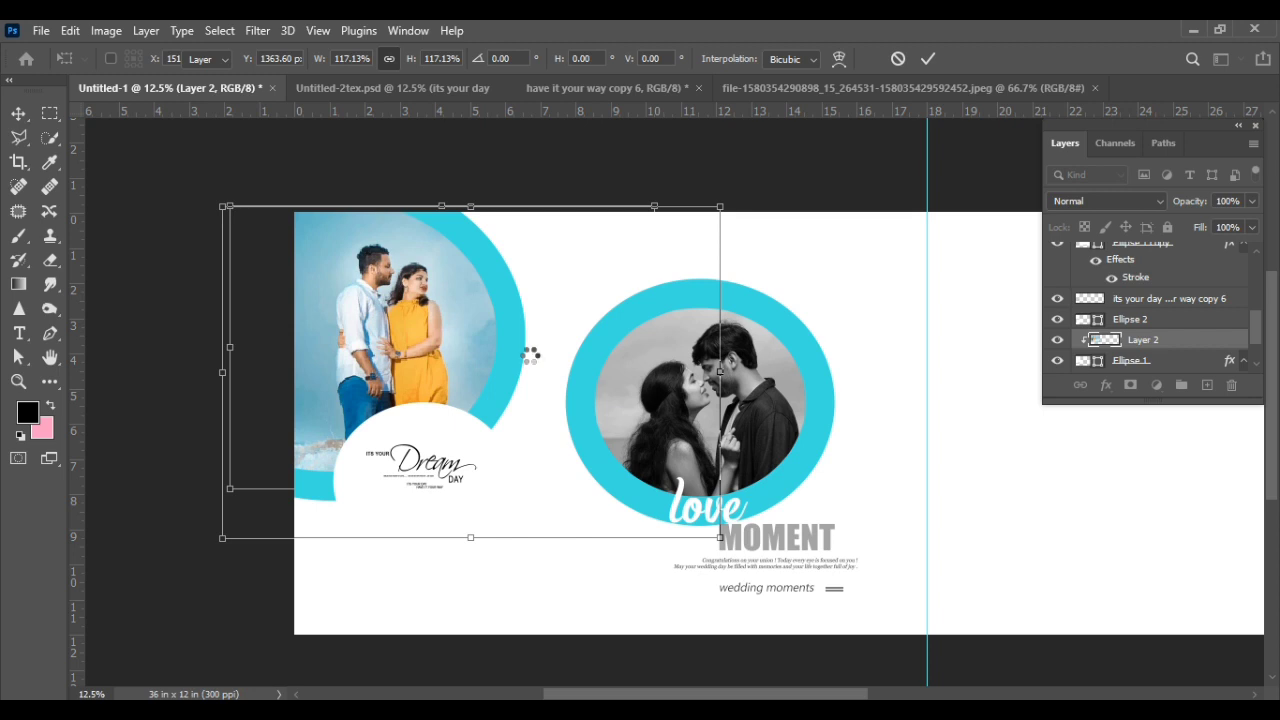
pyautogui.press('Return')
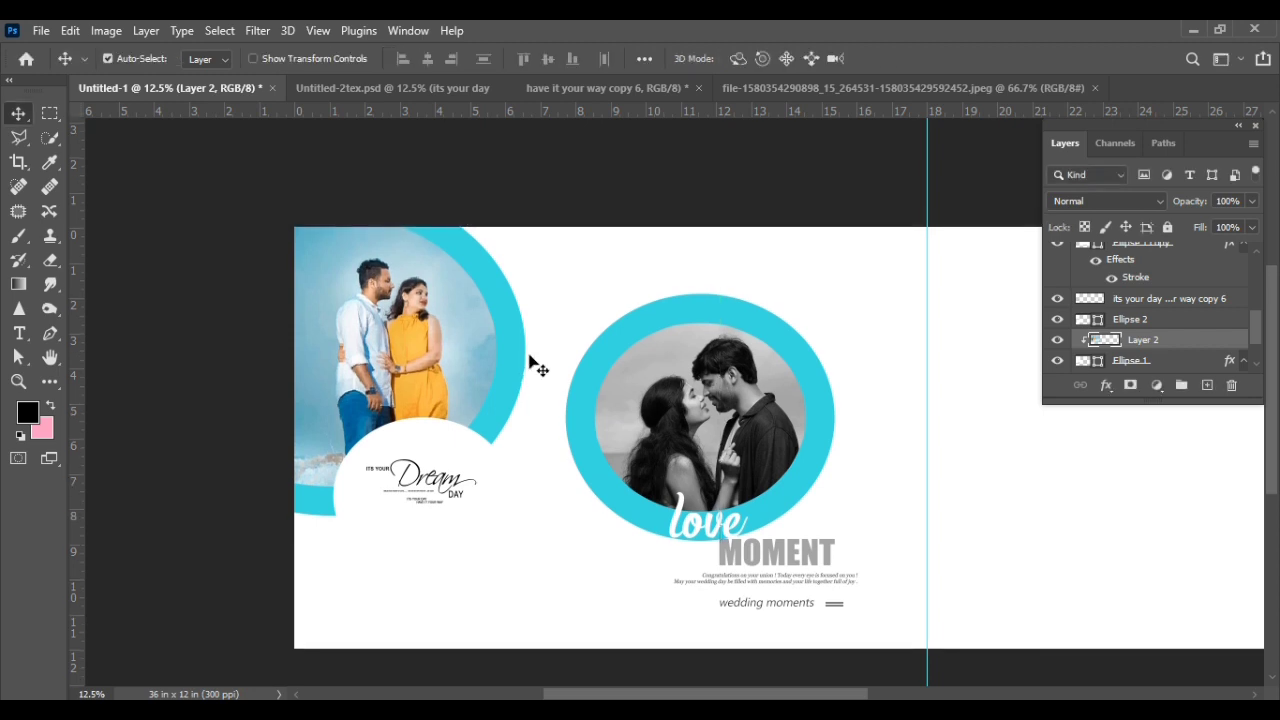
pyautogui.scroll(1, 1141, 290)
pyautogui.scroll(3, 1141, 290)
pyautogui.scroll(2, 1171, 282)
# Step: Draw a curved swoosh shape along the bottom-left of the page with the Pen tool
pyautogui.click(1193, 258)
pyautogui.rightClick(50, 333)
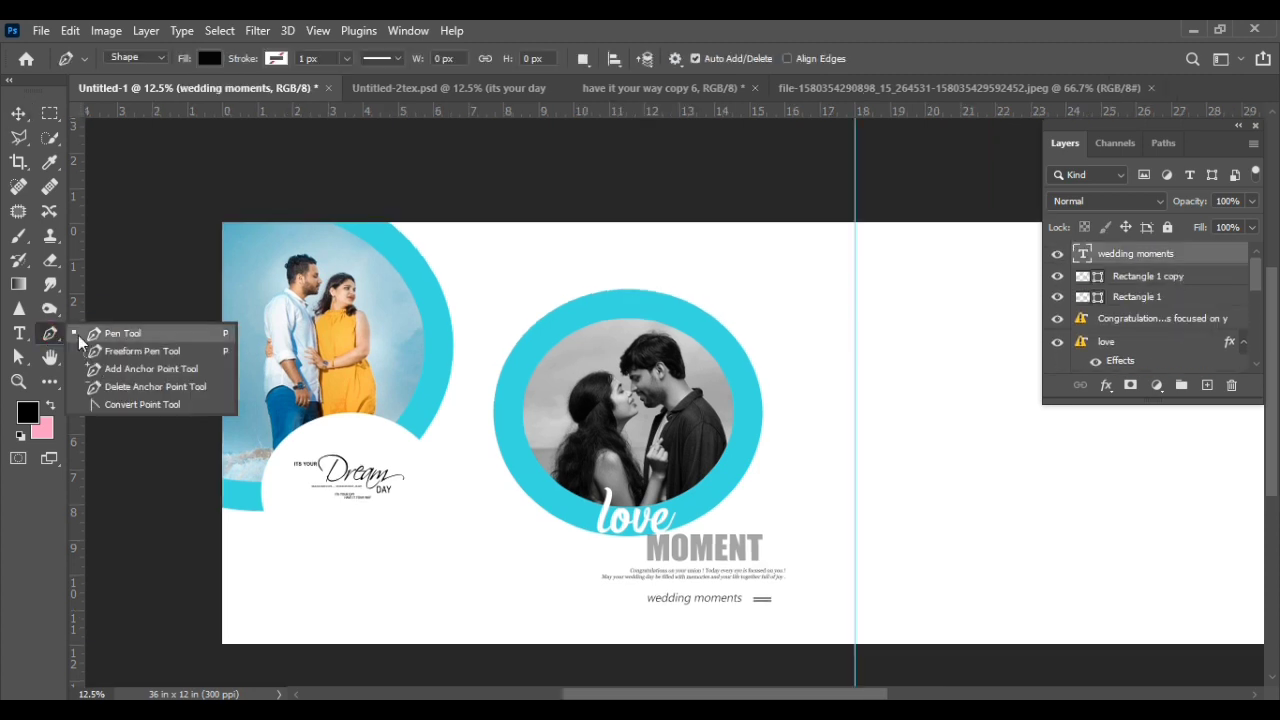
pyautogui.click(105, 334)
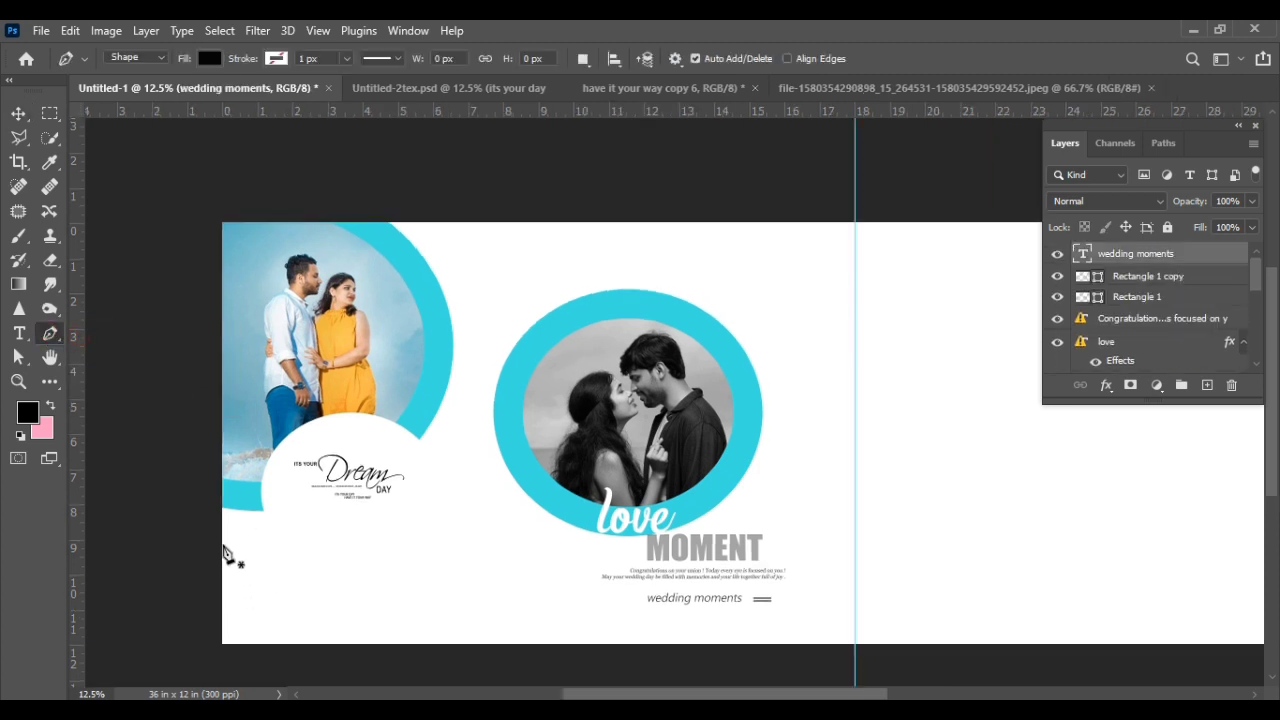
pyautogui.click(225, 546)
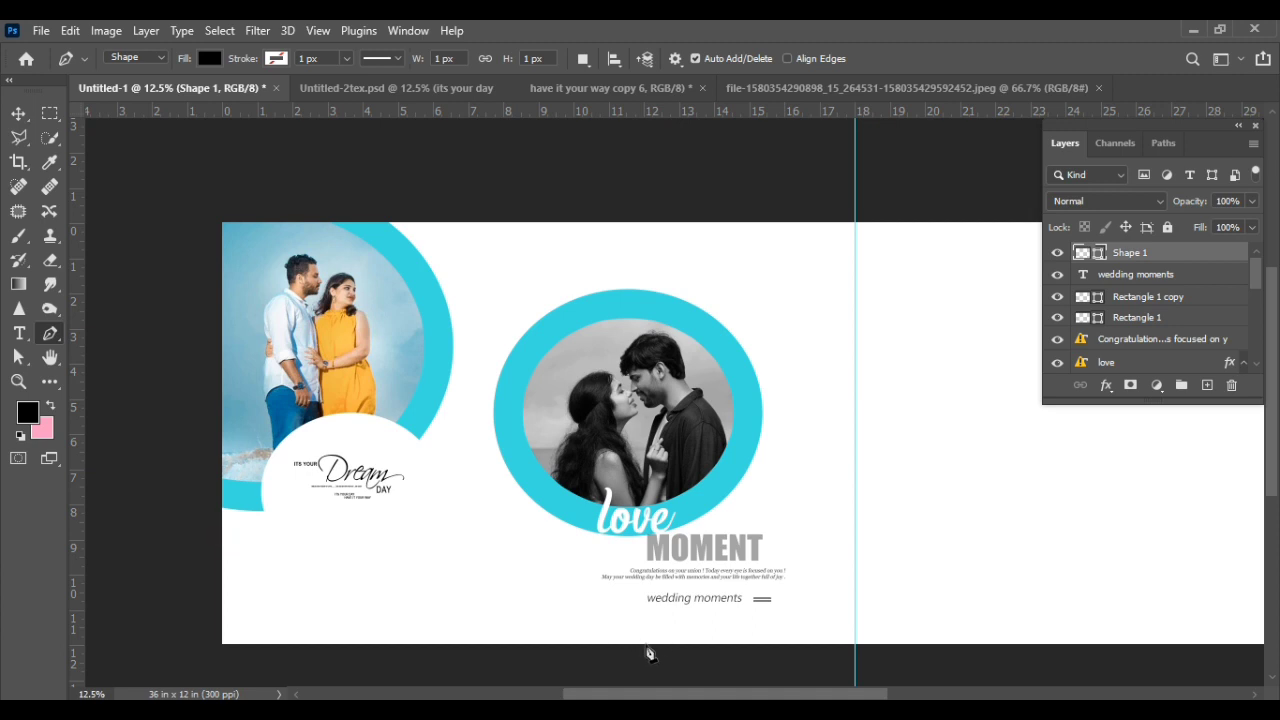
pyautogui.moveTo(645, 645)
pyautogui.mouseDown()
pyautogui.moveTo(778, 632)
pyautogui.moveTo(931, 640)
pyautogui.moveTo(957, 611)
pyautogui.mouseUp()
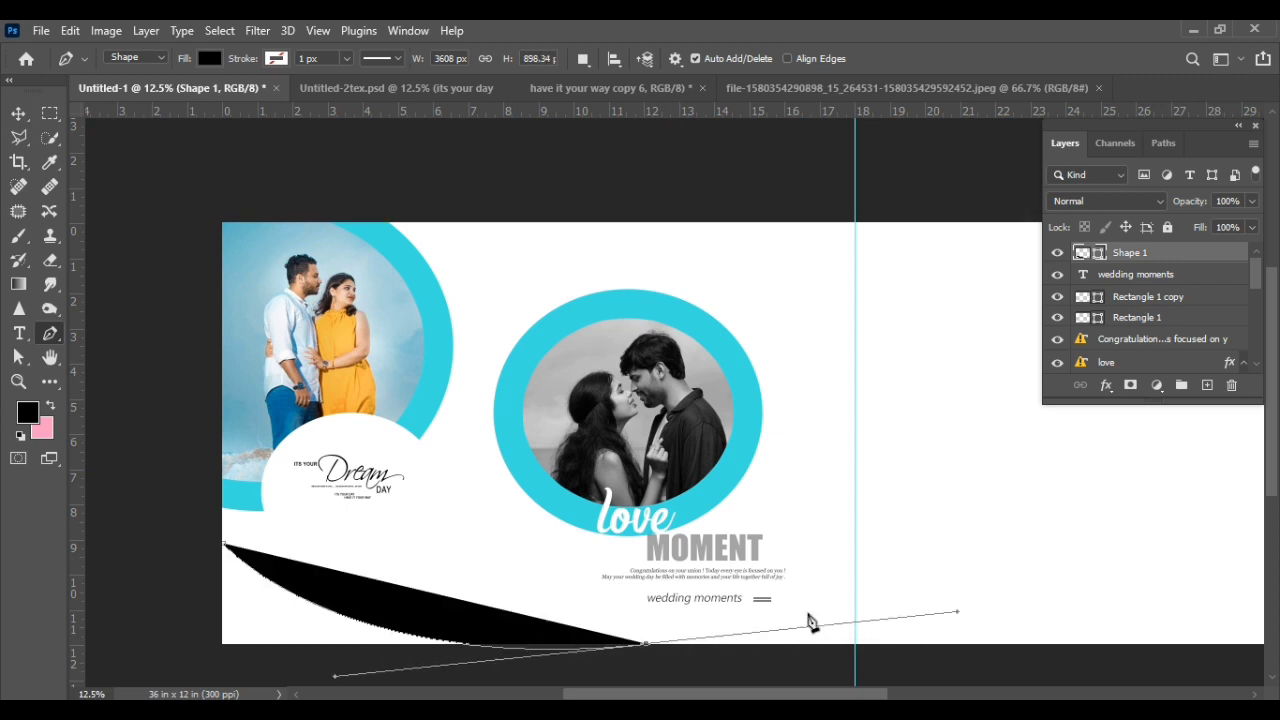
pyautogui.moveTo(614, 574); pyautogui.dragTo(662, 492)
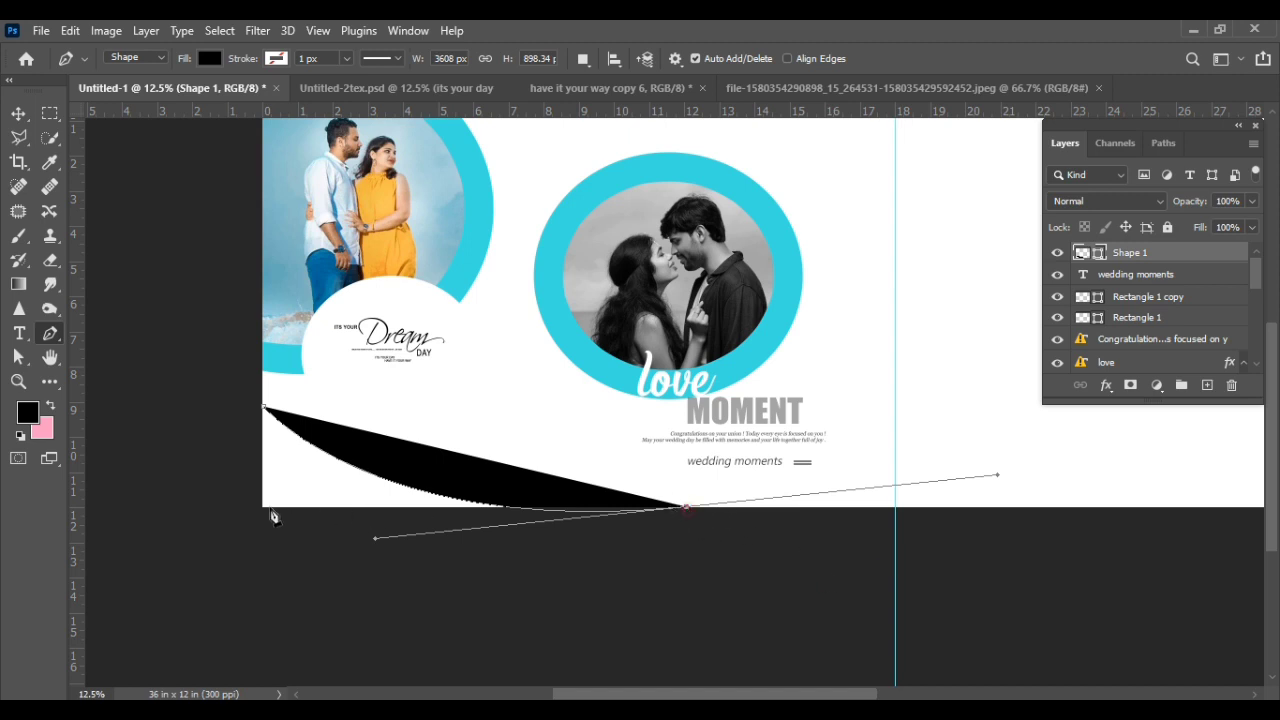
pyautogui.click(264, 509)
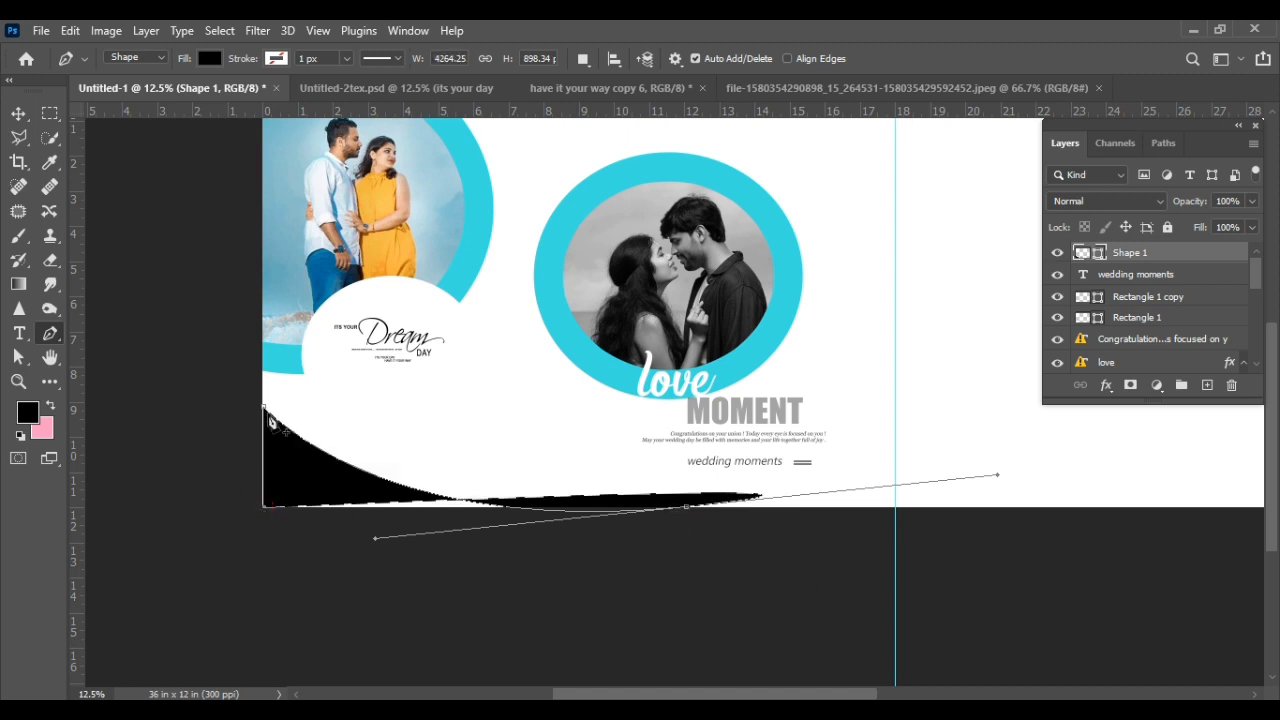
pyautogui.click(265, 410)
pyautogui.press('v')
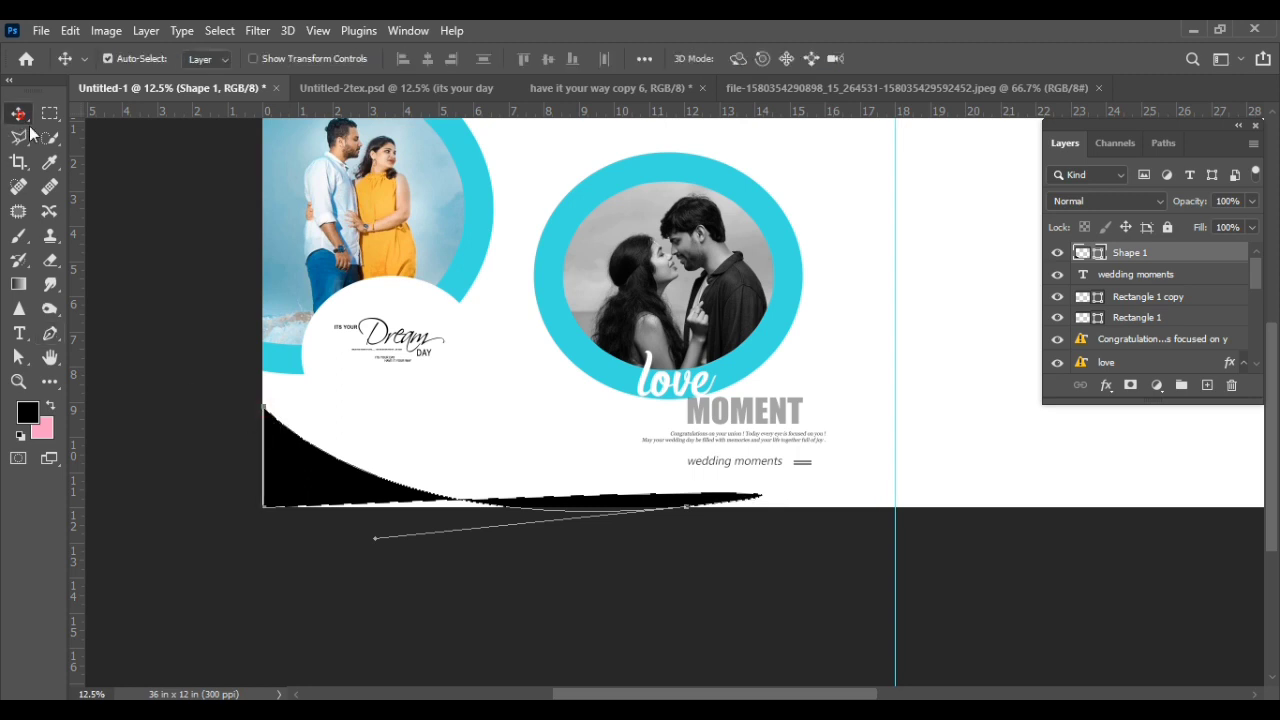
pyautogui.scroll(1, 370, 390)
pyautogui.scroll(-1, 372, 392)
# Step: Fill Shape 1 with the ring's sampled cyan #3bdddf and nudge it into place
pyautogui.click(832, 485)
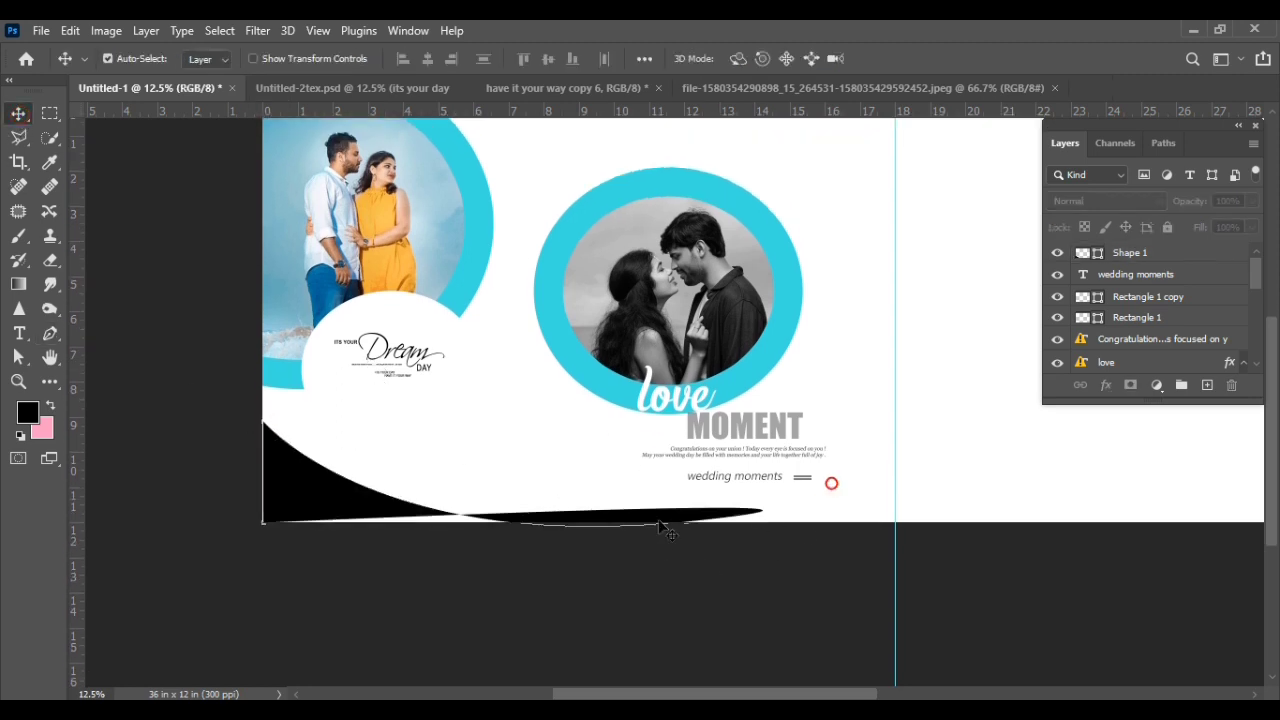
pyautogui.click(618, 522)
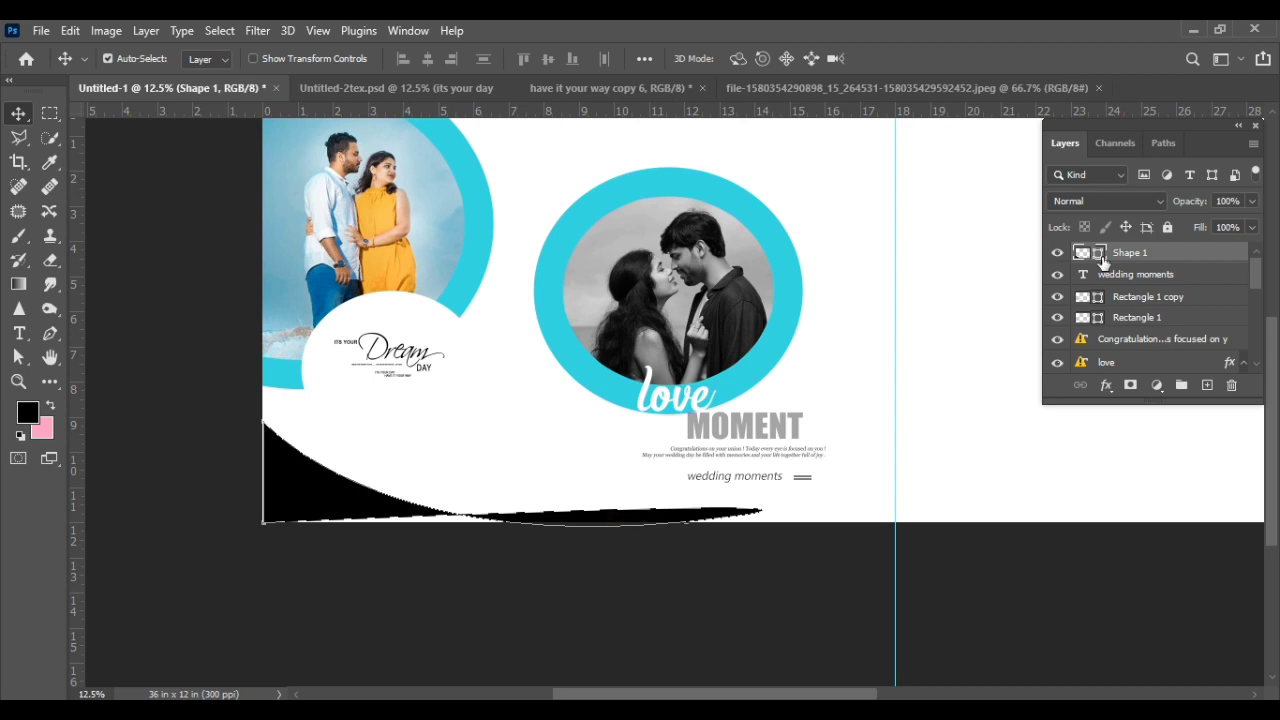
pyautogui.doubleClick(1103, 260)
pyautogui.click(602, 204)
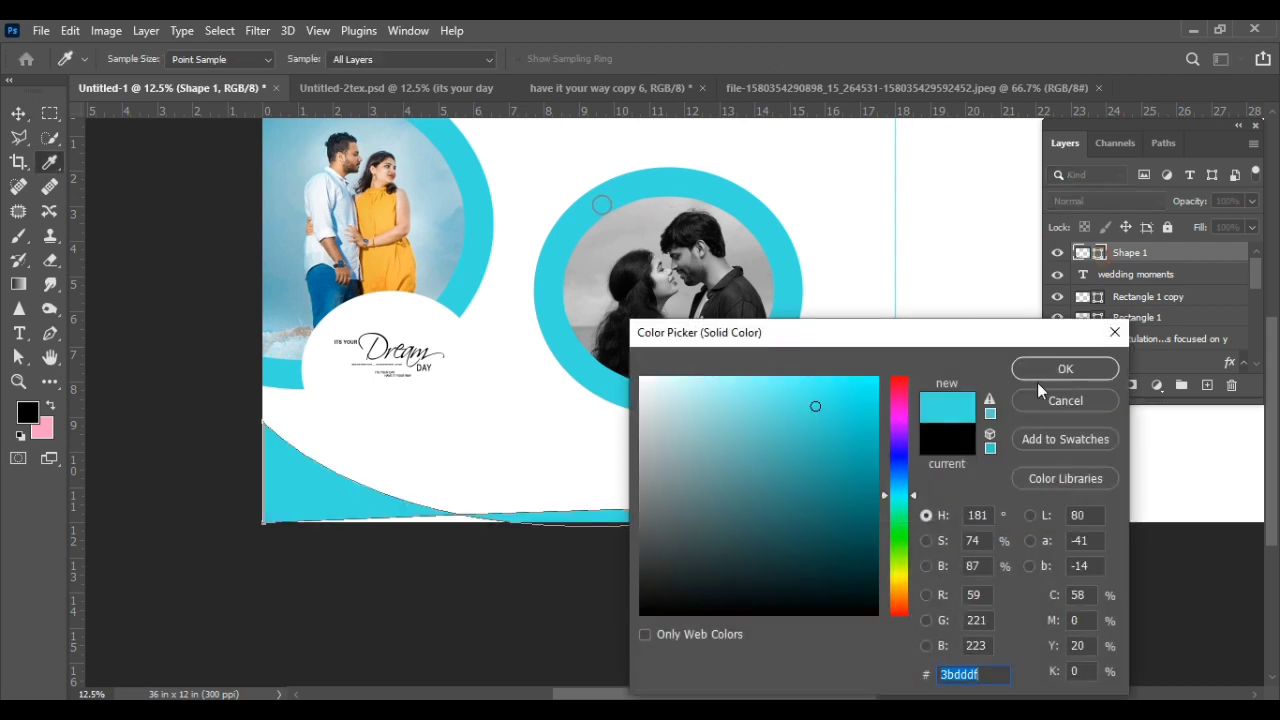
pyautogui.click(1062, 369)
pyautogui.click(970, 436)
pyautogui.scroll(1, 866, 528)
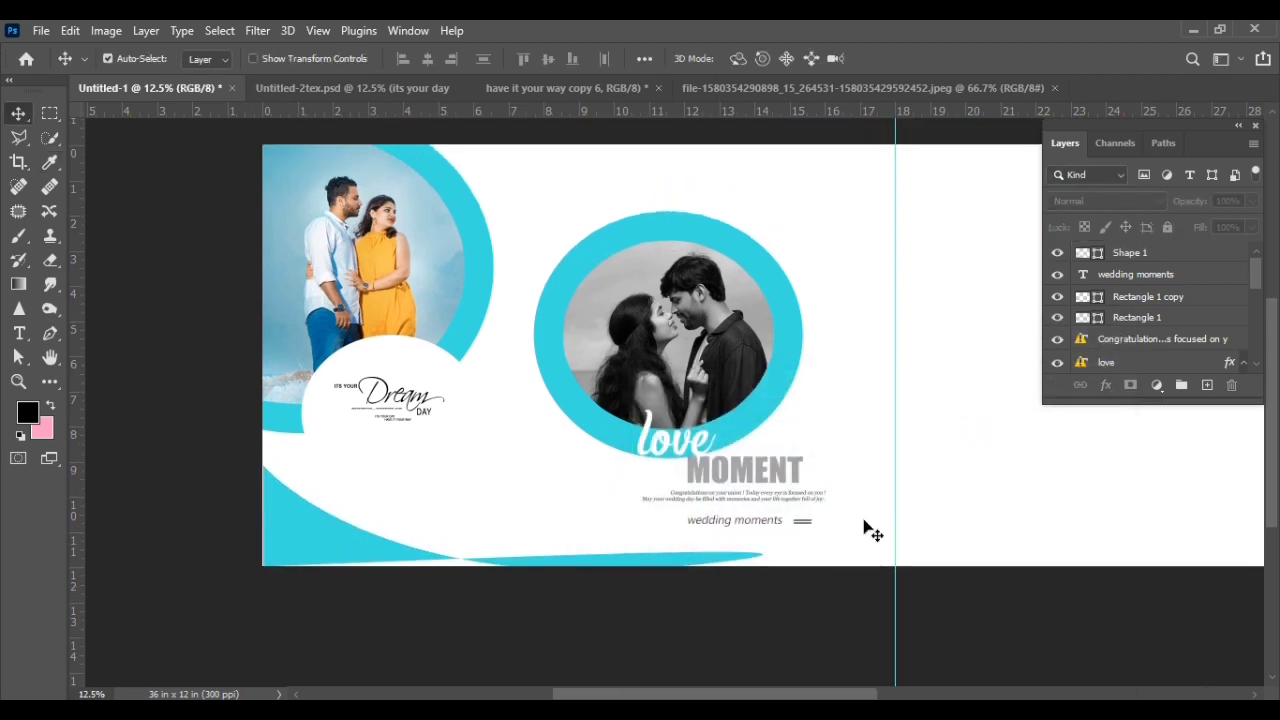
pyautogui.scroll(1, 866, 528)
pyautogui.moveTo(678, 593); pyautogui.dragTo(669, 592)
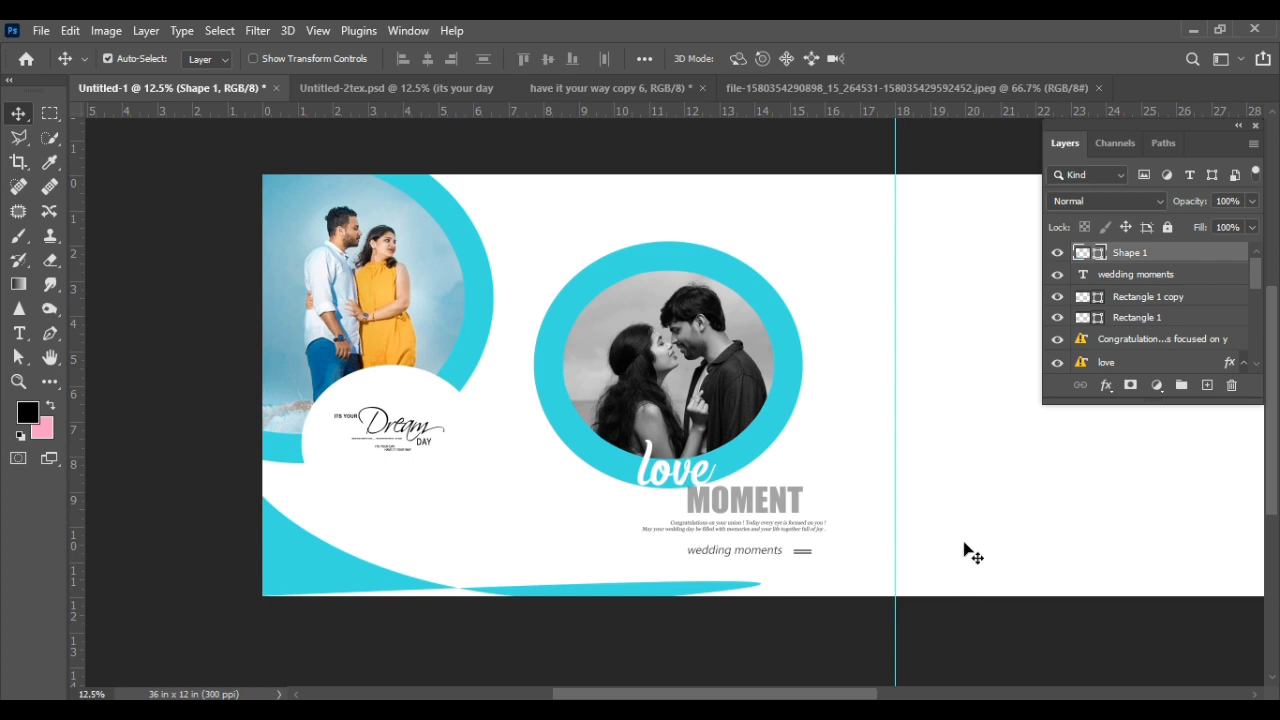
pyautogui.scroll(1, 967, 518)
pyautogui.scroll(1, 967, 518)
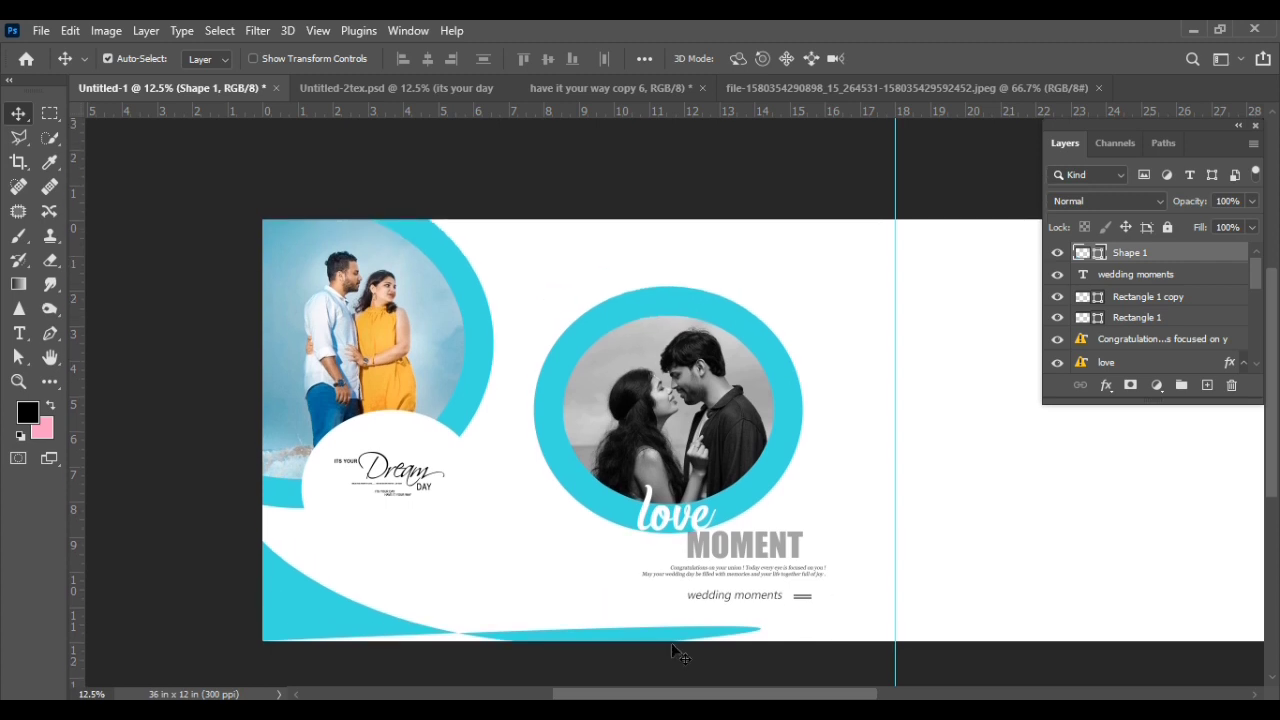
# Step: Duplicate the swoosh, flip it vertically, and position it along the top edge
pyautogui.moveTo(662, 638)
pyautogui.mouseDown()
pyautogui.moveTo(810, 345)
pyautogui.moveTo(800, 334)
pyautogui.mouseUp()
pyautogui.hotkey('ctrl', 't')
pyautogui.rightClick(802, 308)
pyautogui.click(900, 691)
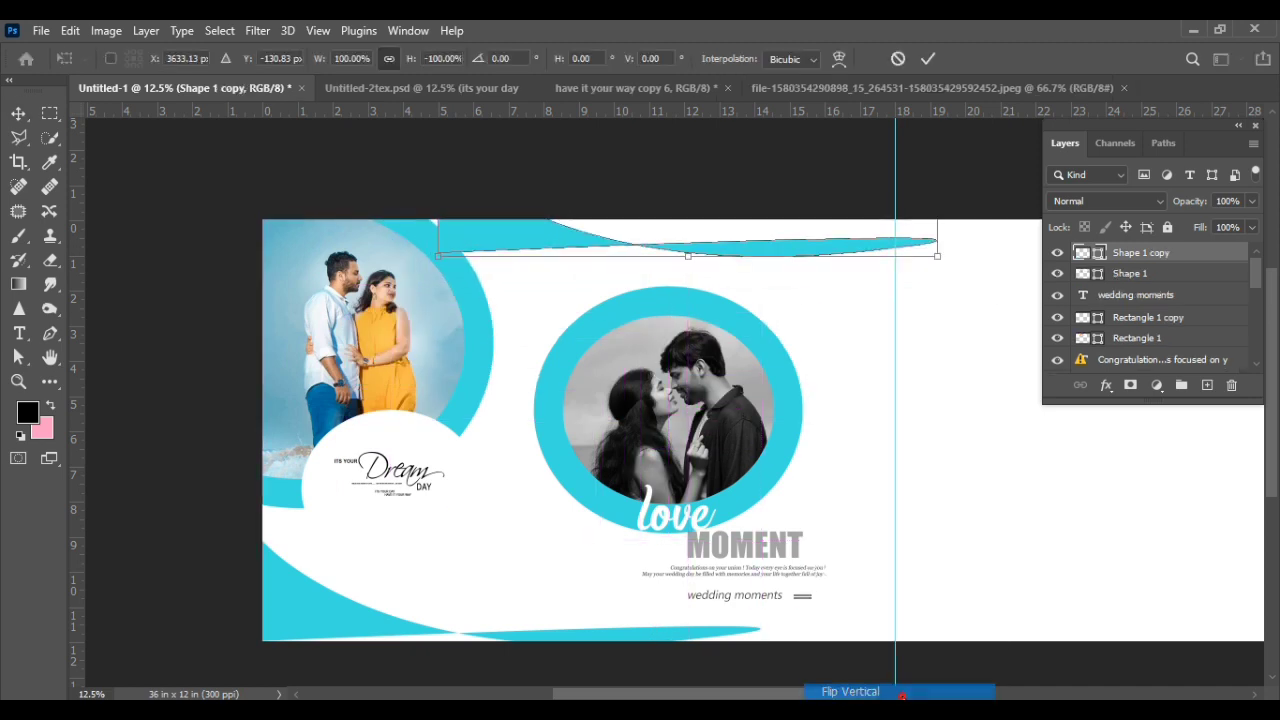
pyautogui.moveTo(744, 240)
pyautogui.mouseDown()
pyautogui.moveTo(670, 313)
pyautogui.moveTo(657, 294)
pyautogui.mouseUp()
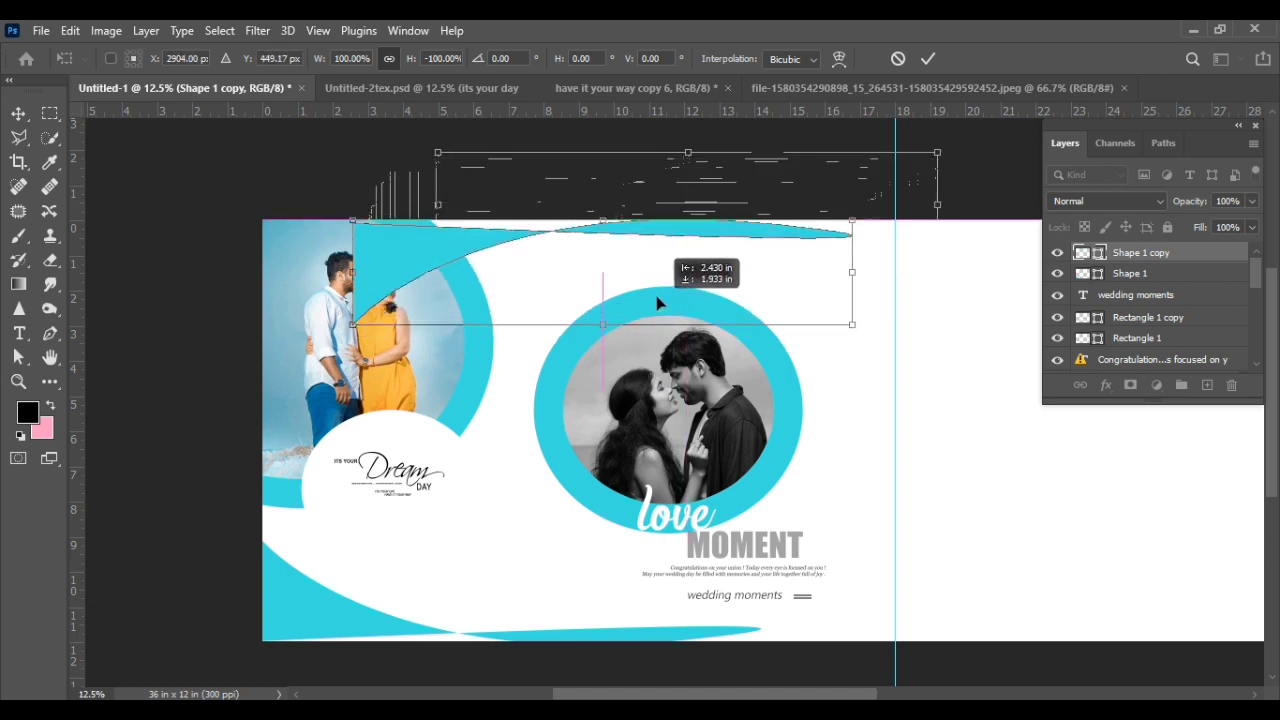
pyautogui.press('Return')
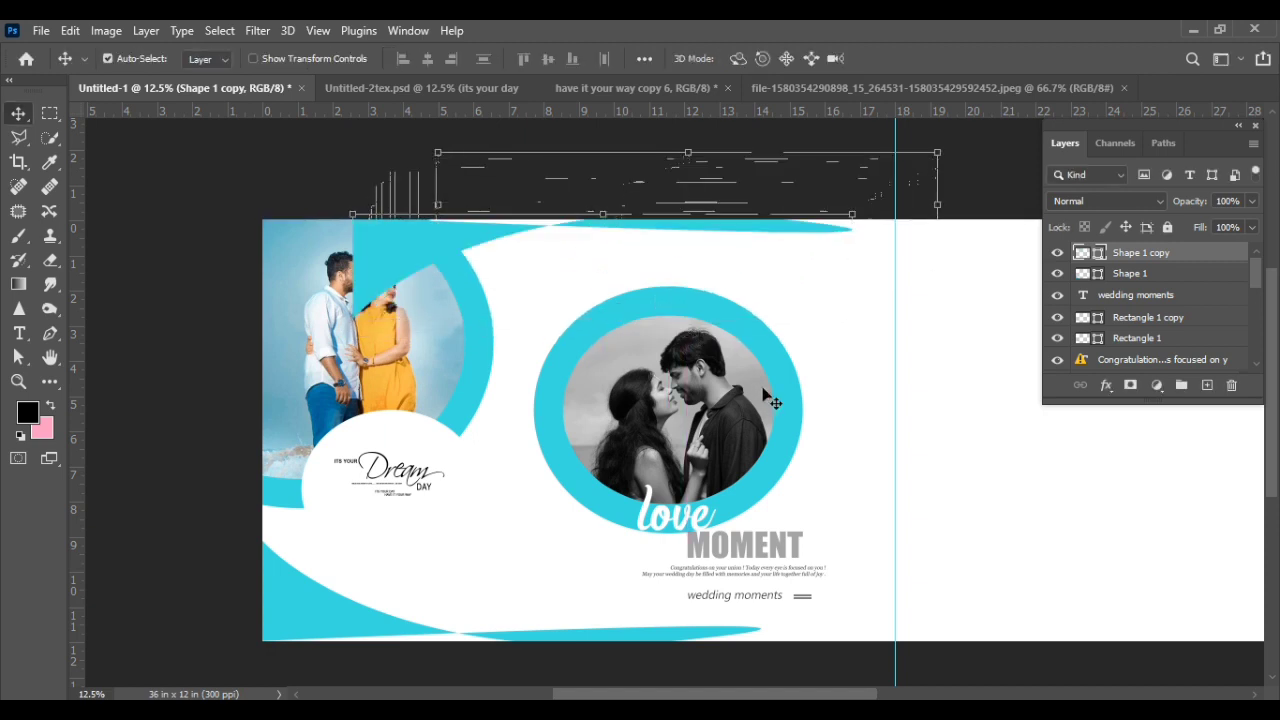
pyautogui.scroll(1, 907, 350)
# Step: Move Shape 1 copy and Shape 1 down the layer stack, just above Background
pyautogui.moveTo(1210, 264); pyautogui.dragTo(1164, 386)
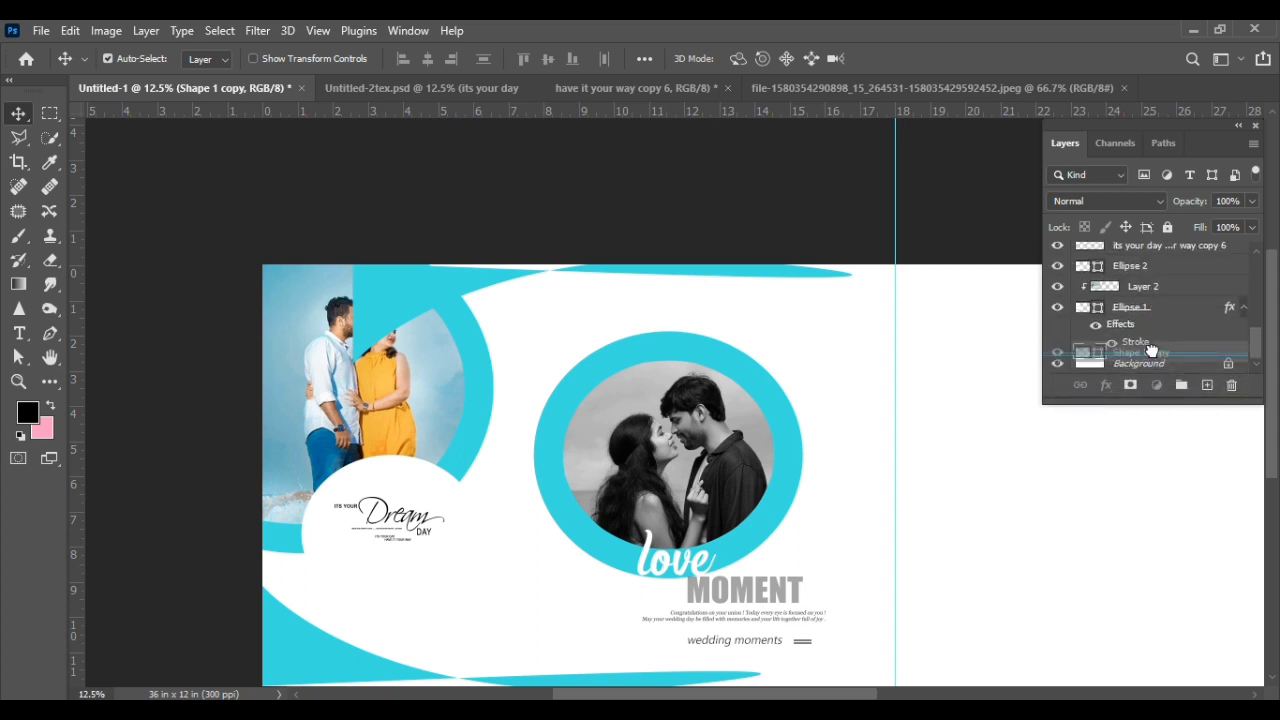
pyautogui.moveTo(1164, 386); pyautogui.dragTo(1155, 358)
pyautogui.scroll(-1, 899, 376)
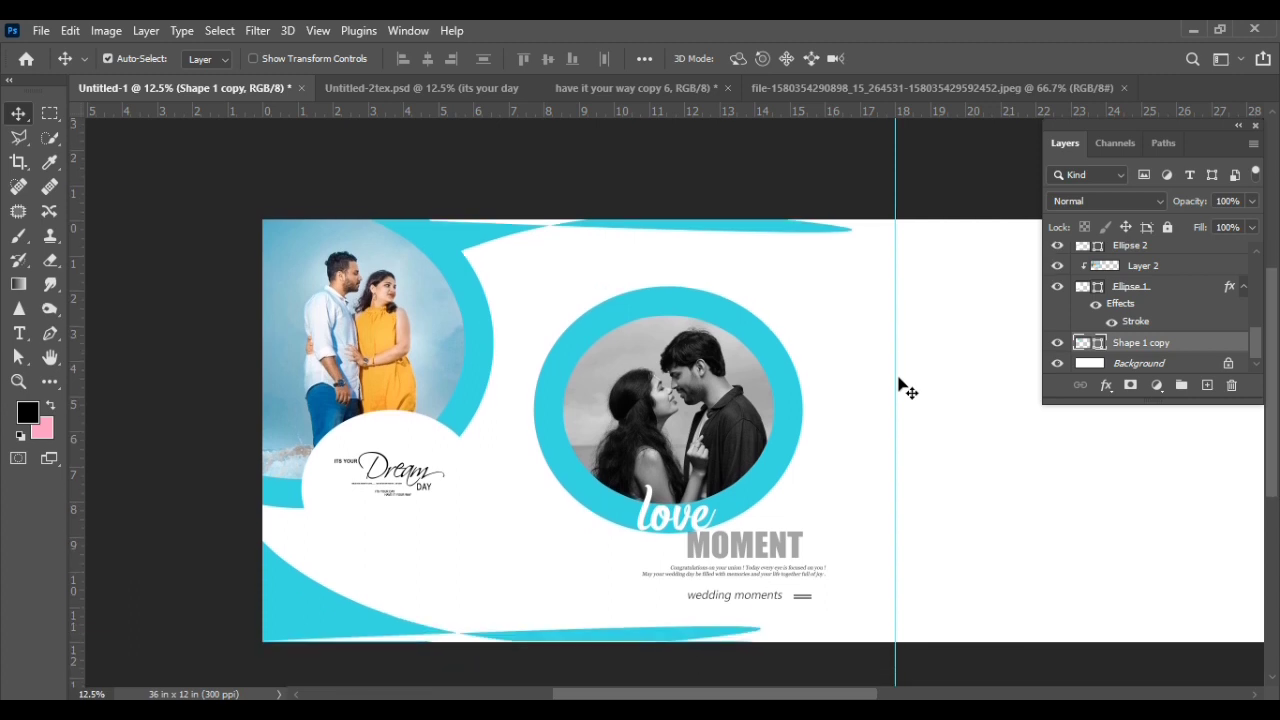
pyautogui.click(655, 641)
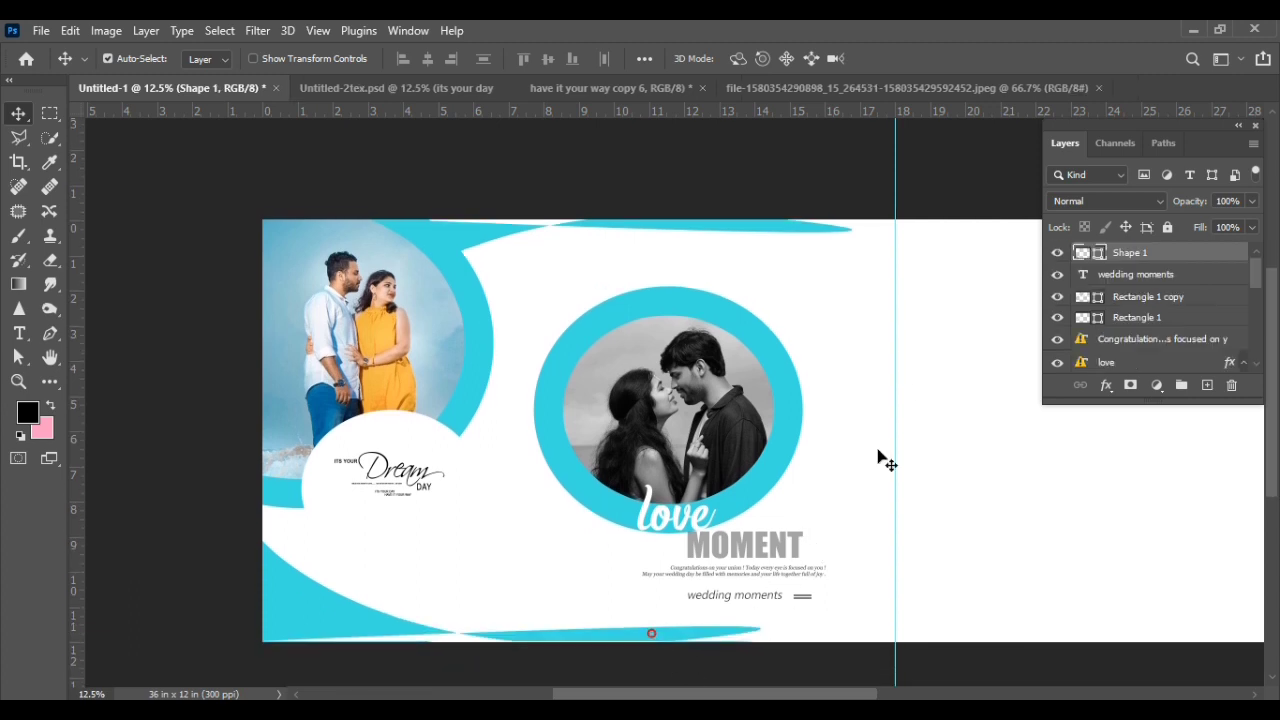
pyautogui.moveTo(1170, 257)
pyautogui.mouseDown()
pyautogui.moveTo(1157, 440)
pyautogui.moveTo(1133, 325)
pyautogui.moveTo(1157, 342)
pyautogui.mouseUp()
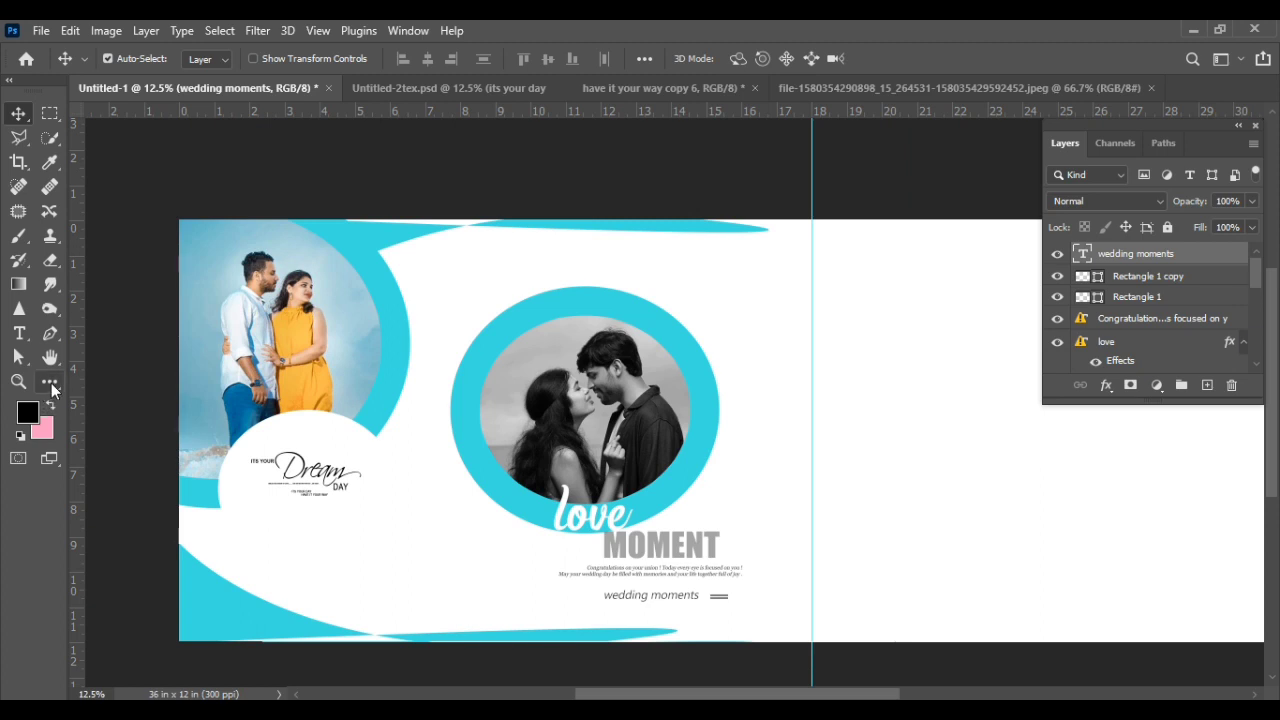
# Step: Draw a circle, Ellipse 3, below the Dream day text and fill it with the ring's cyan #3bdddf
pyautogui.click(51, 383)
pyautogui.click(114, 592)
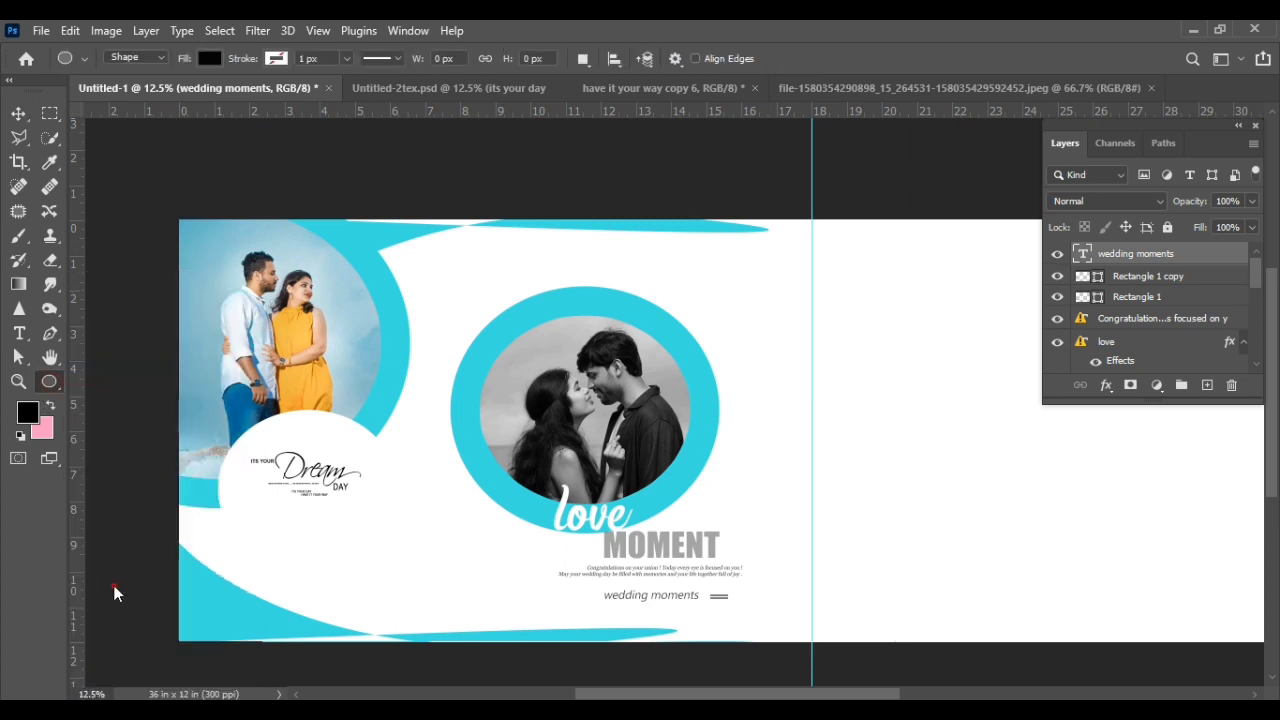
pyautogui.moveTo(335, 510); pyautogui.dragTo(480, 625)
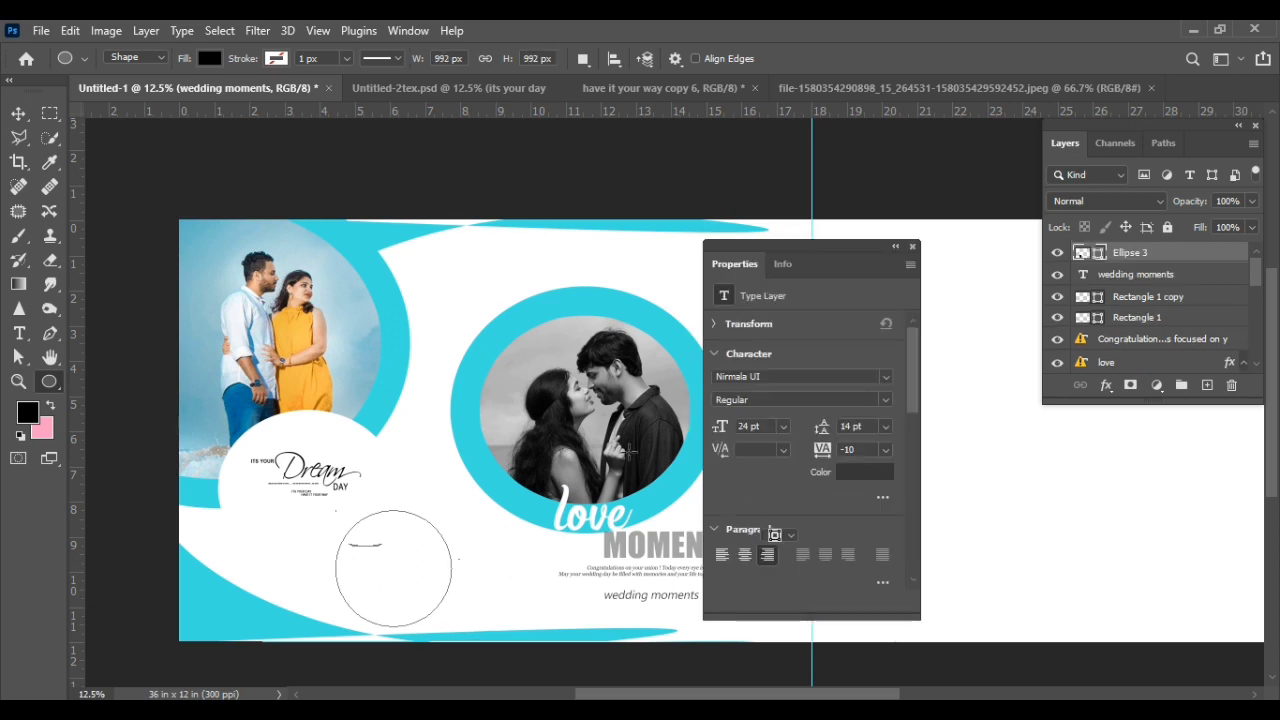
pyautogui.click(912, 247)
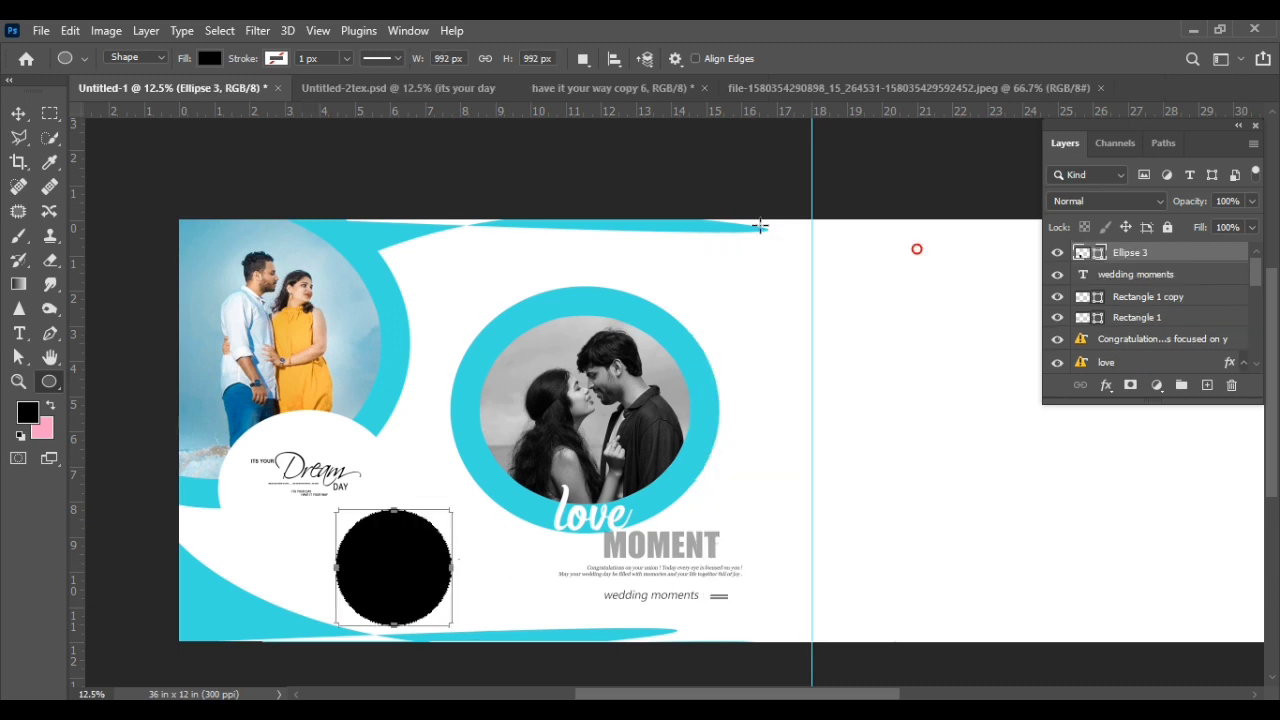
pyautogui.click(18, 113)
pyautogui.moveTo(391, 572); pyautogui.dragTo(408, 547)
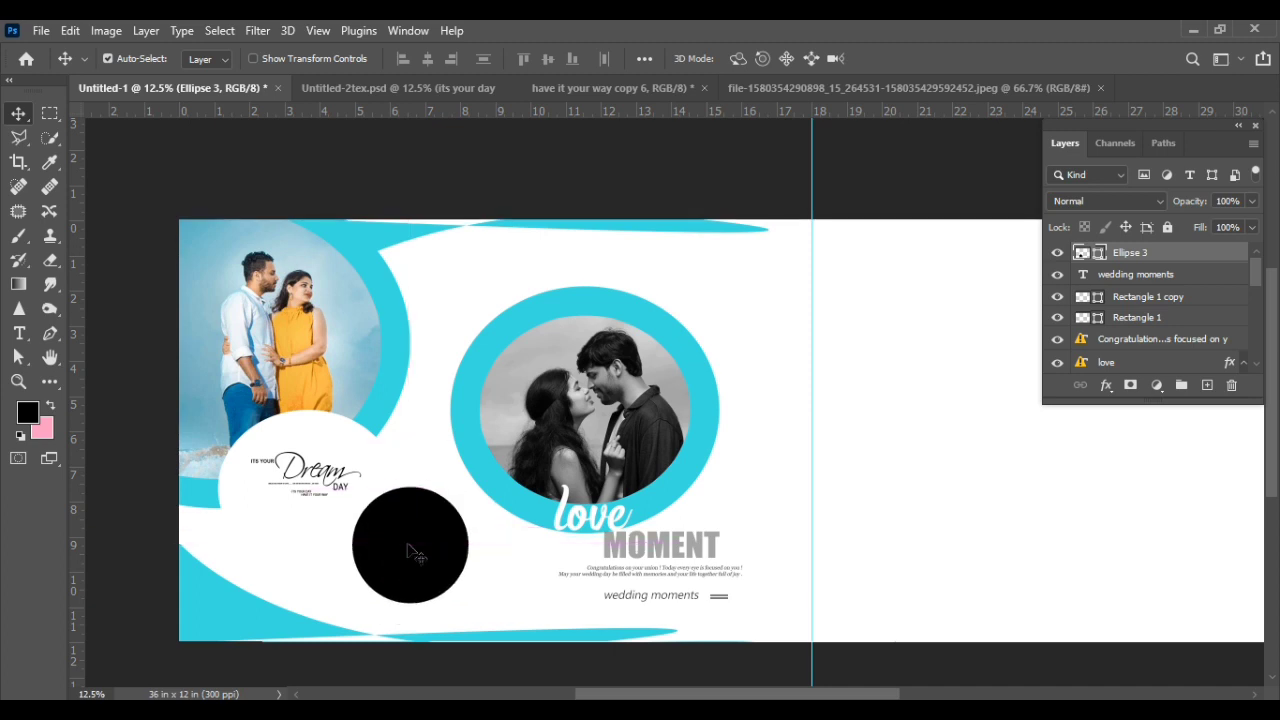
pyautogui.doubleClick(1099, 254)
pyautogui.click(512, 318)
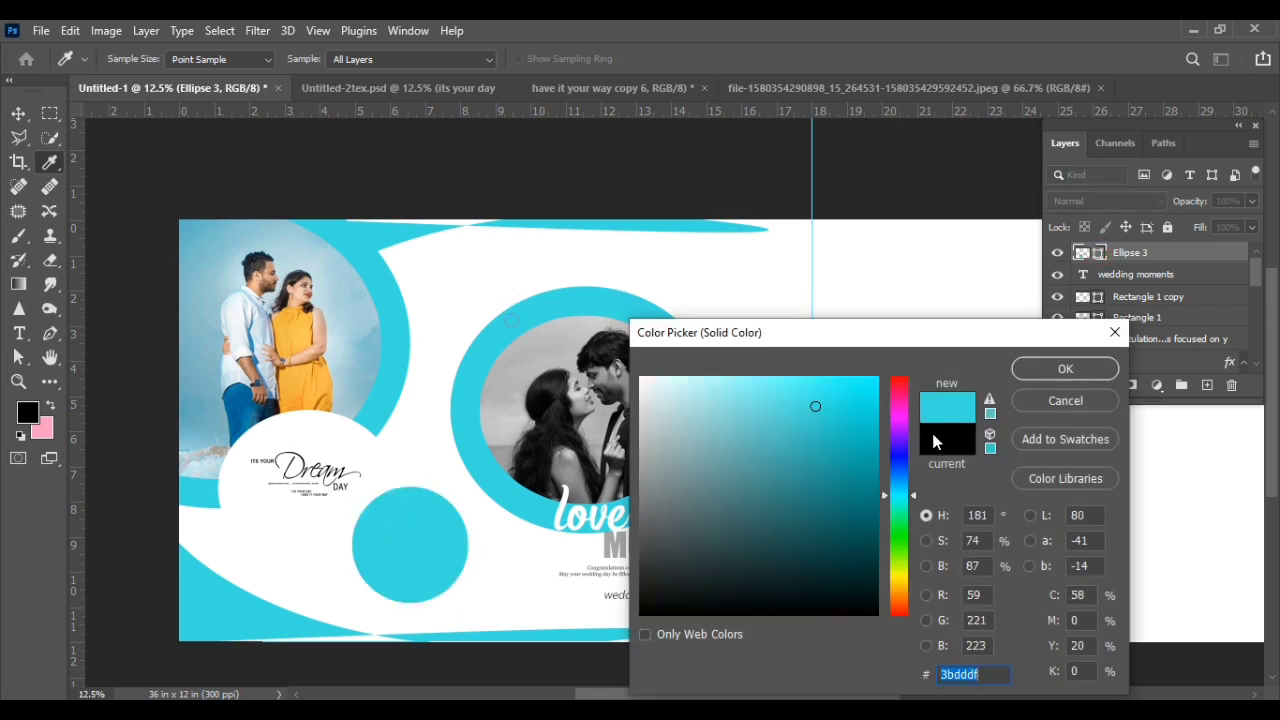
pyautogui.click(1059, 370)
# Step: Duplicate the cyan circle, shrink the copy to about 83% and fill it white #ffffff
pyautogui.hotkey('ctrl', 'j')
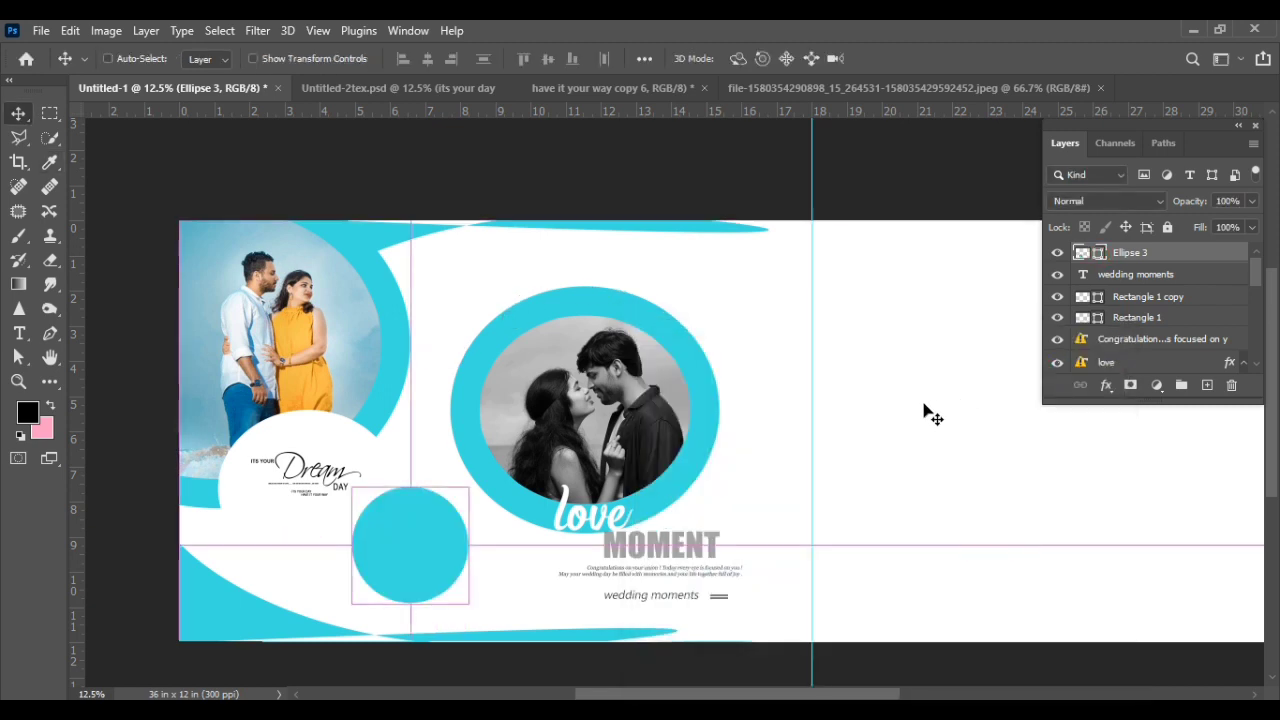
pyautogui.hotkey('ctrl', 't')
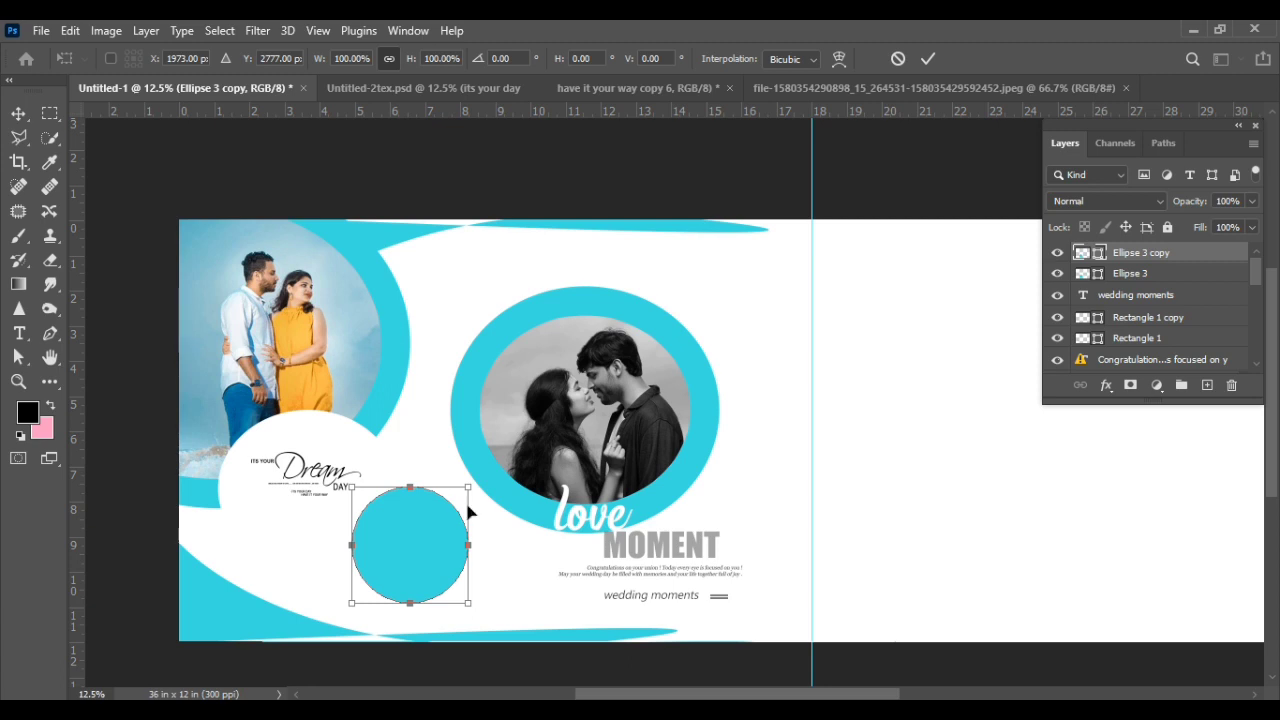
pyautogui.moveTo(424, 569); pyautogui.dragTo(405, 569)
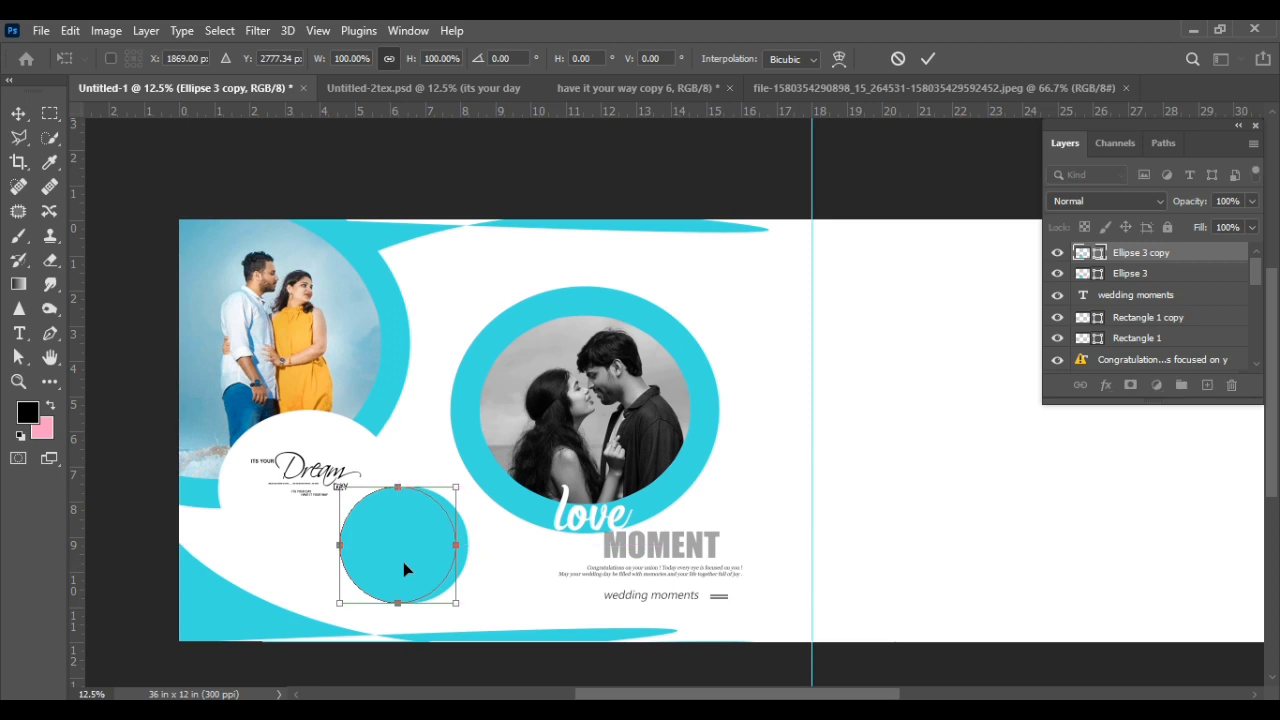
pyautogui.hotkey('ctrl', 'z')
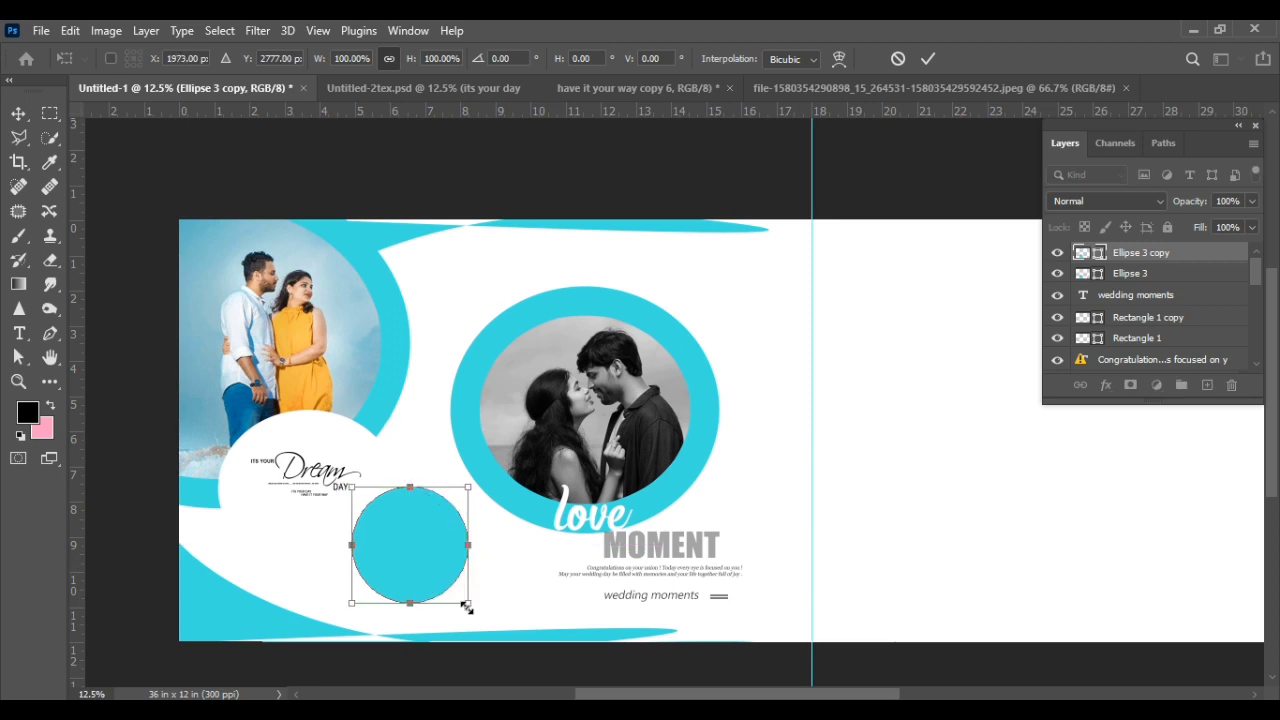
pyautogui.moveTo(465, 607); pyautogui.dragTo(457, 594)
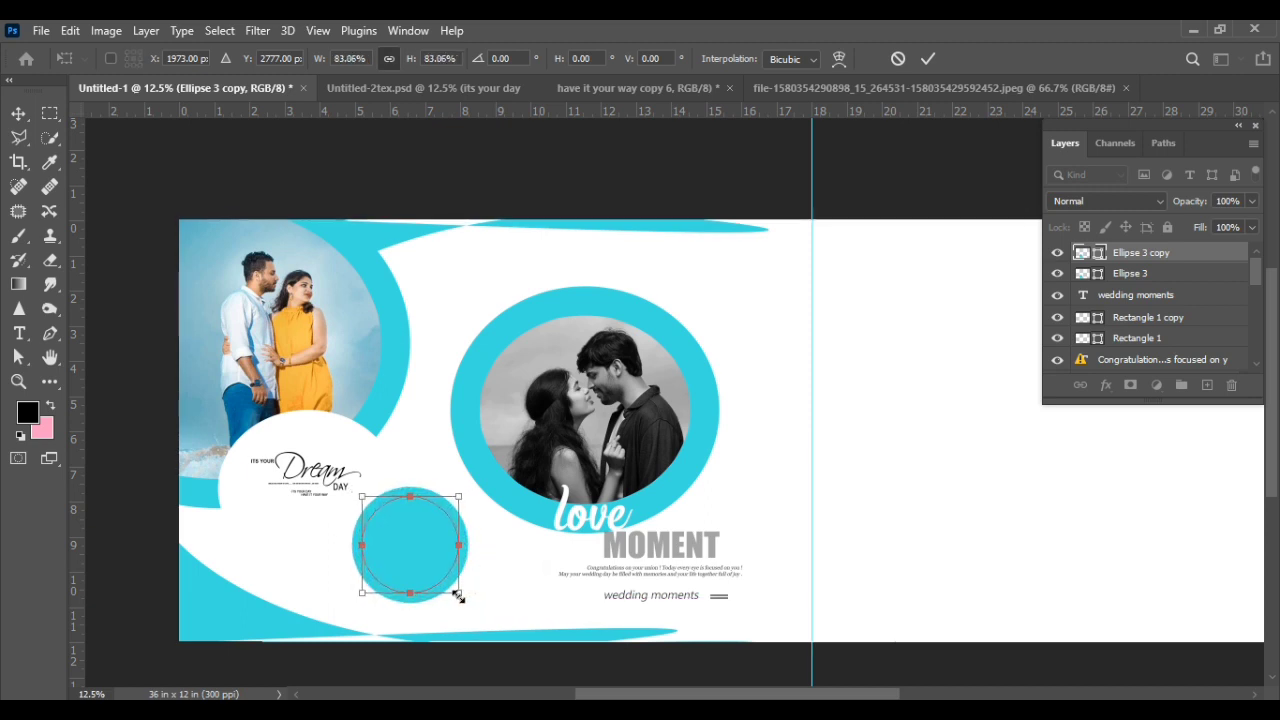
pyautogui.press('Return')
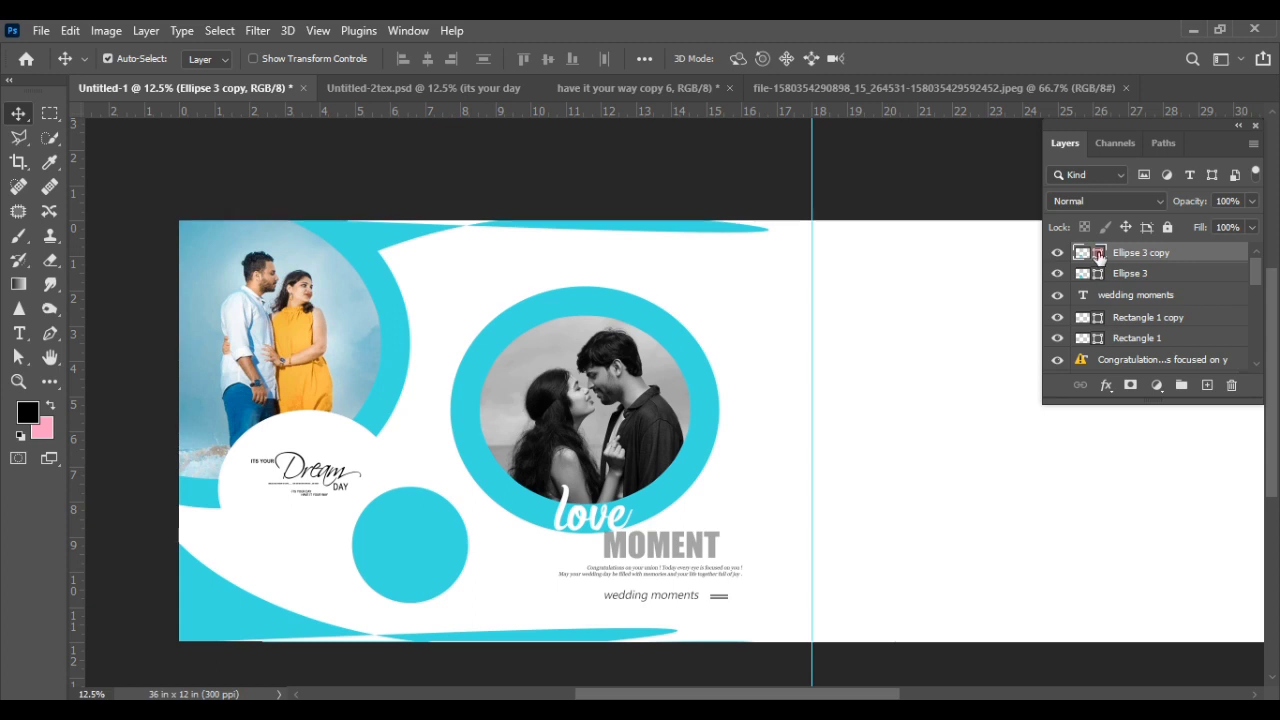
pyautogui.doubleClick(1099, 262)
pyautogui.write('ffffff')
pyautogui.click(1024, 370)
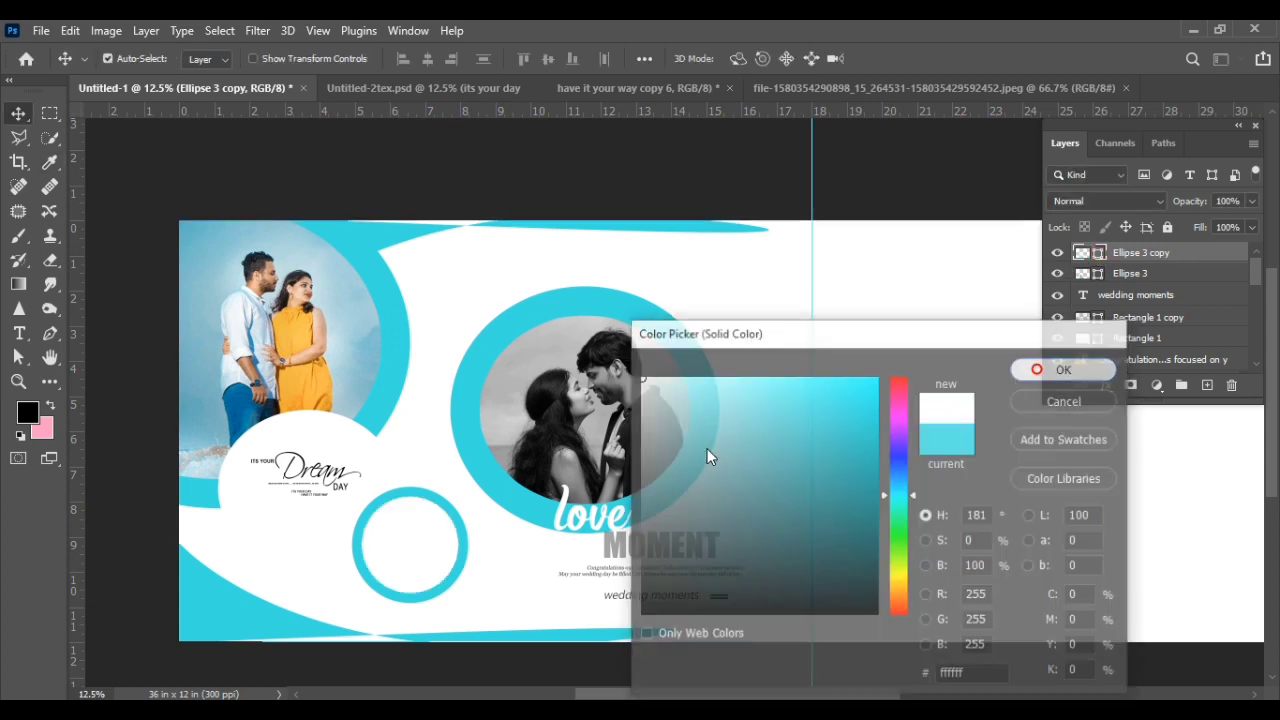
# Step: Delete the left points of Ellipse 3's outline to leave a cyan half-ring arc
pyautogui.click(398, 497)
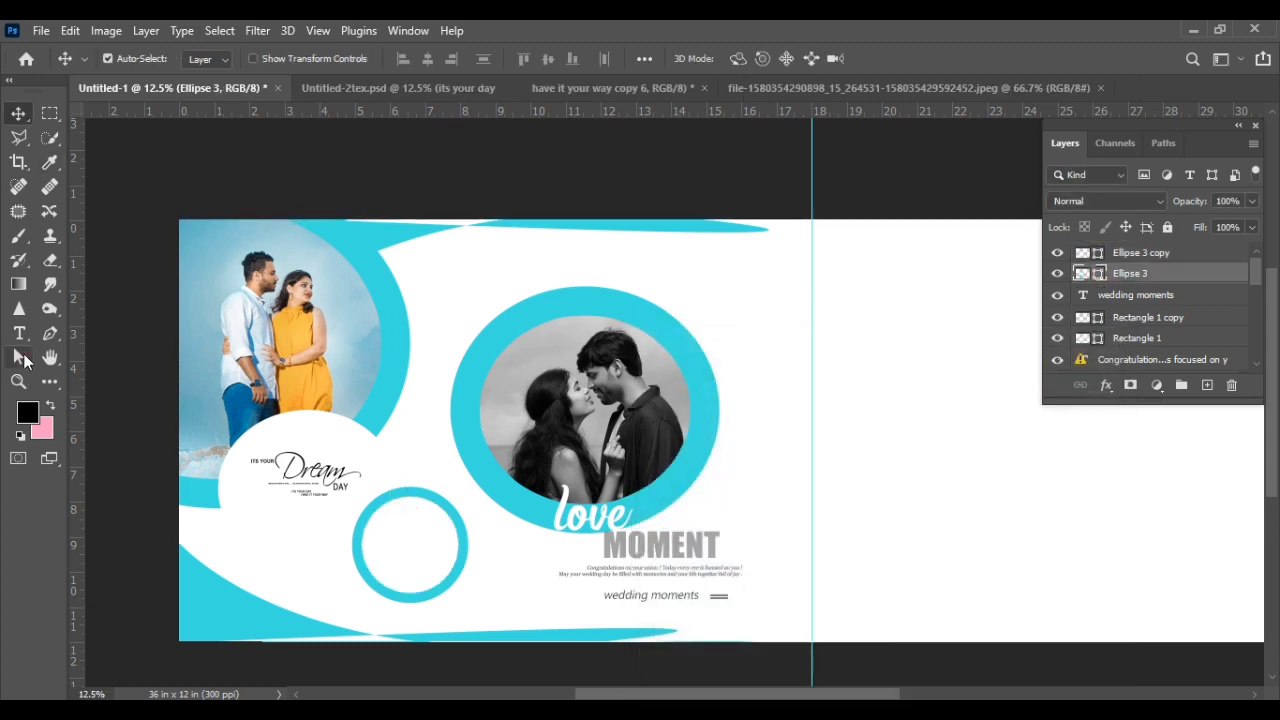
pyautogui.click(18, 357)
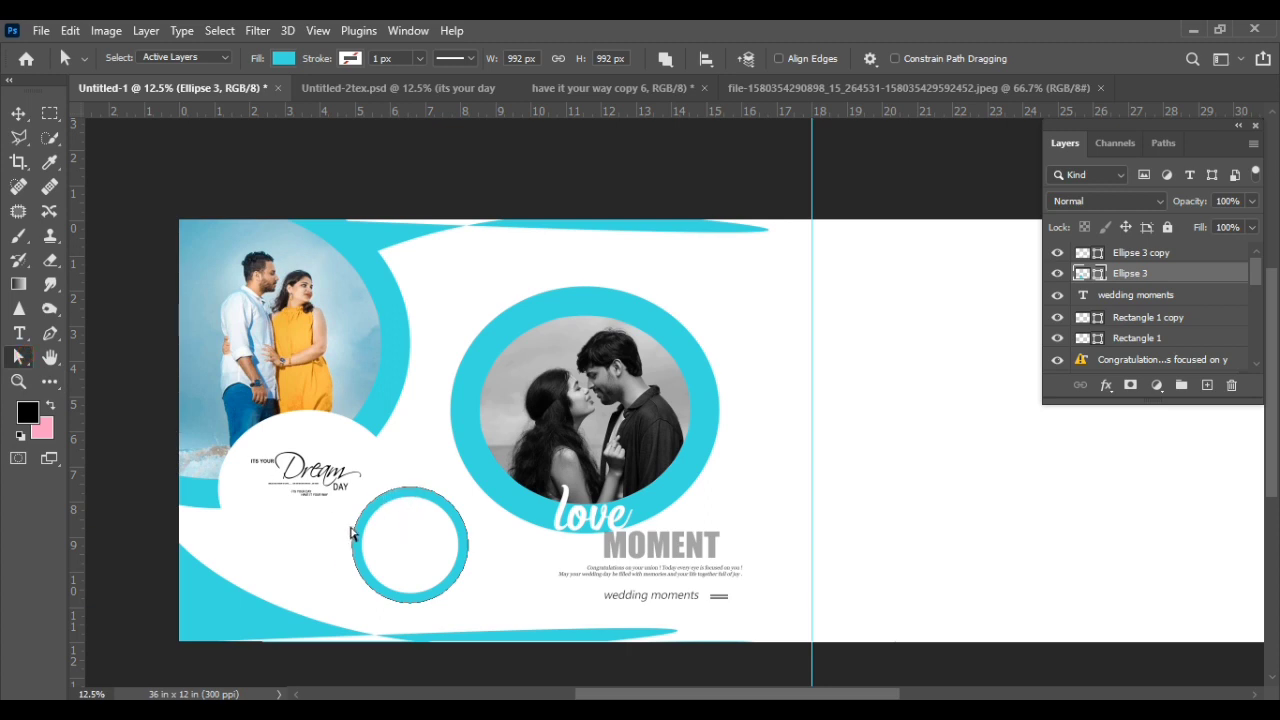
pyautogui.moveTo(332, 537); pyautogui.dragTo(368, 567)
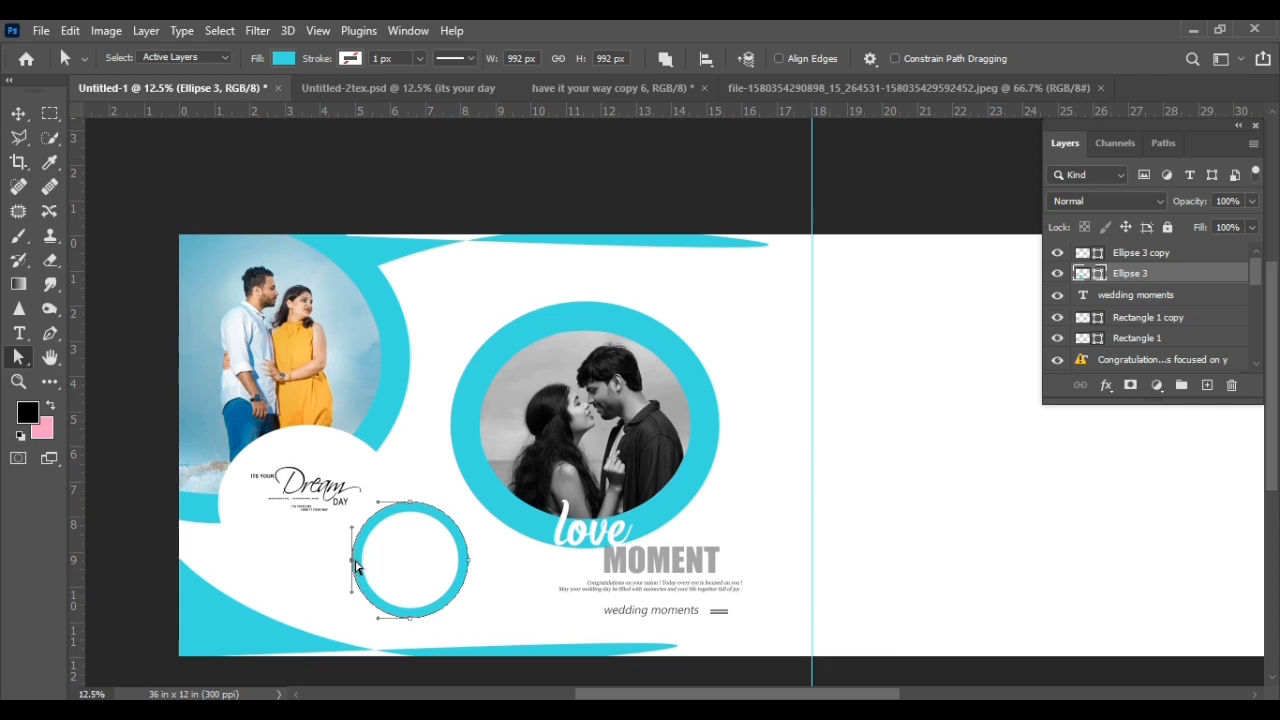
pyautogui.press('Delete')
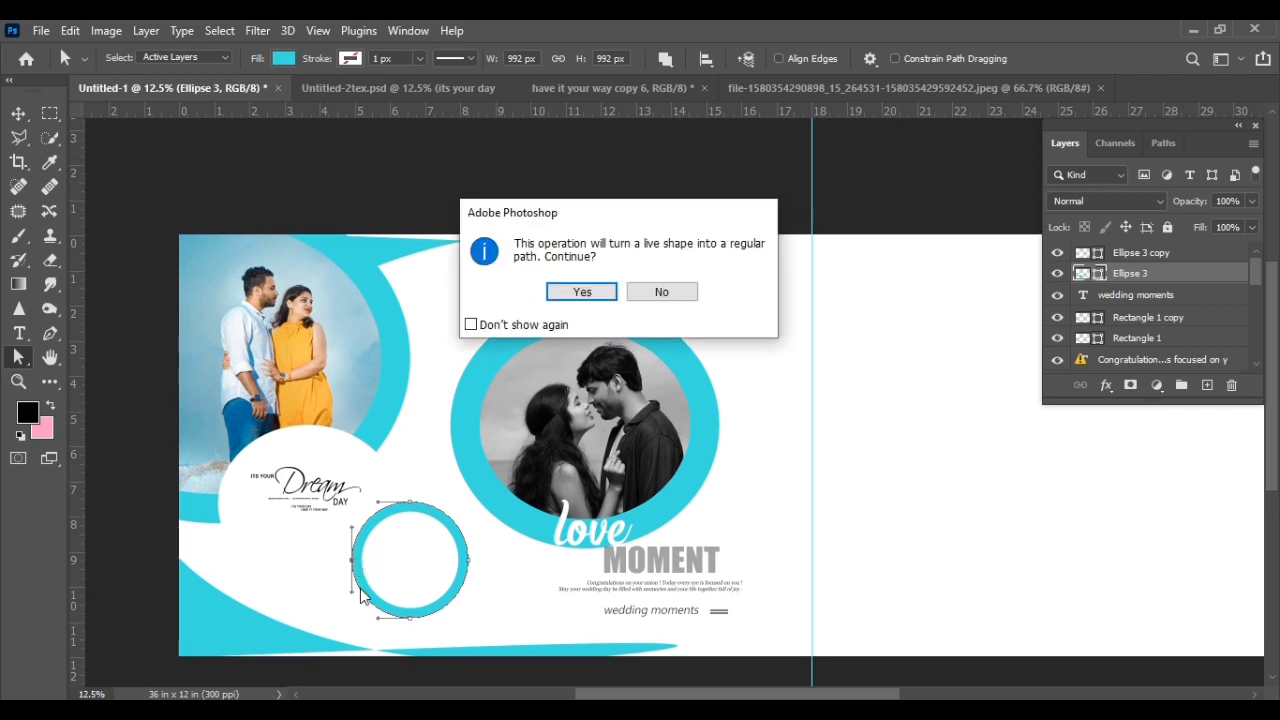
pyautogui.click(591, 292)
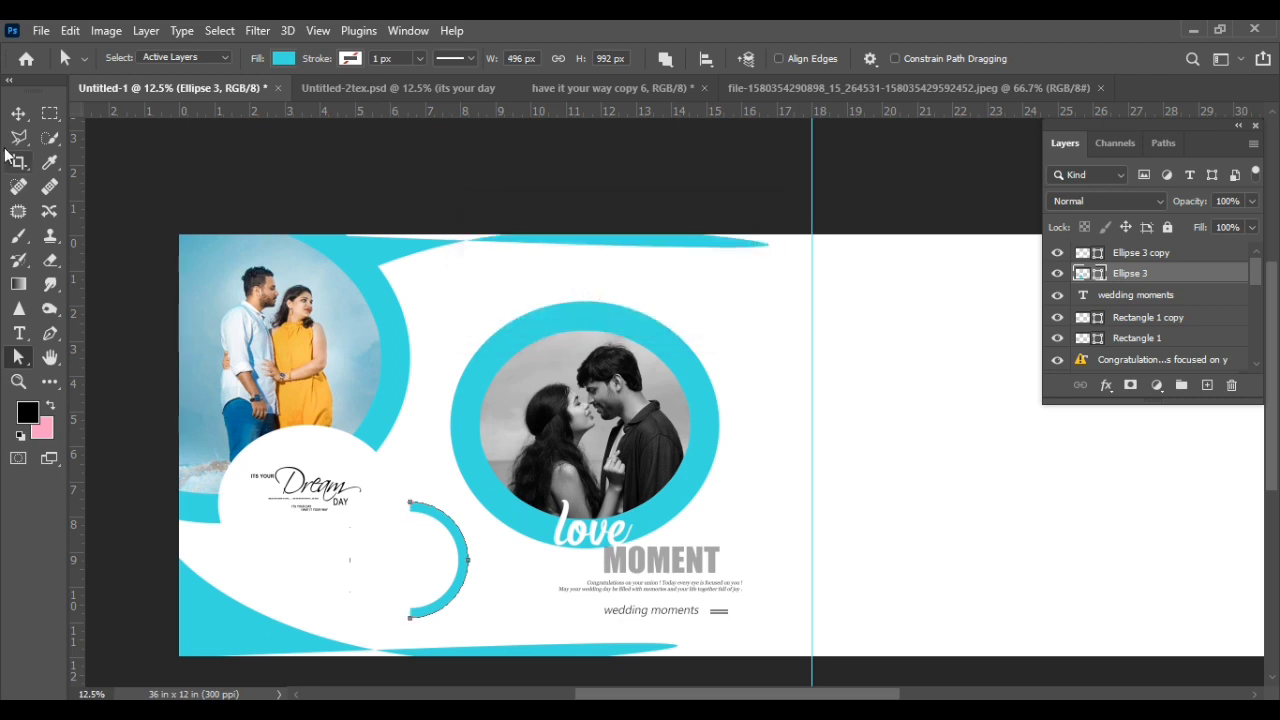
pyautogui.click(19, 114)
pyautogui.scroll(-1, 490, 520)
pyautogui.click(416, 532)
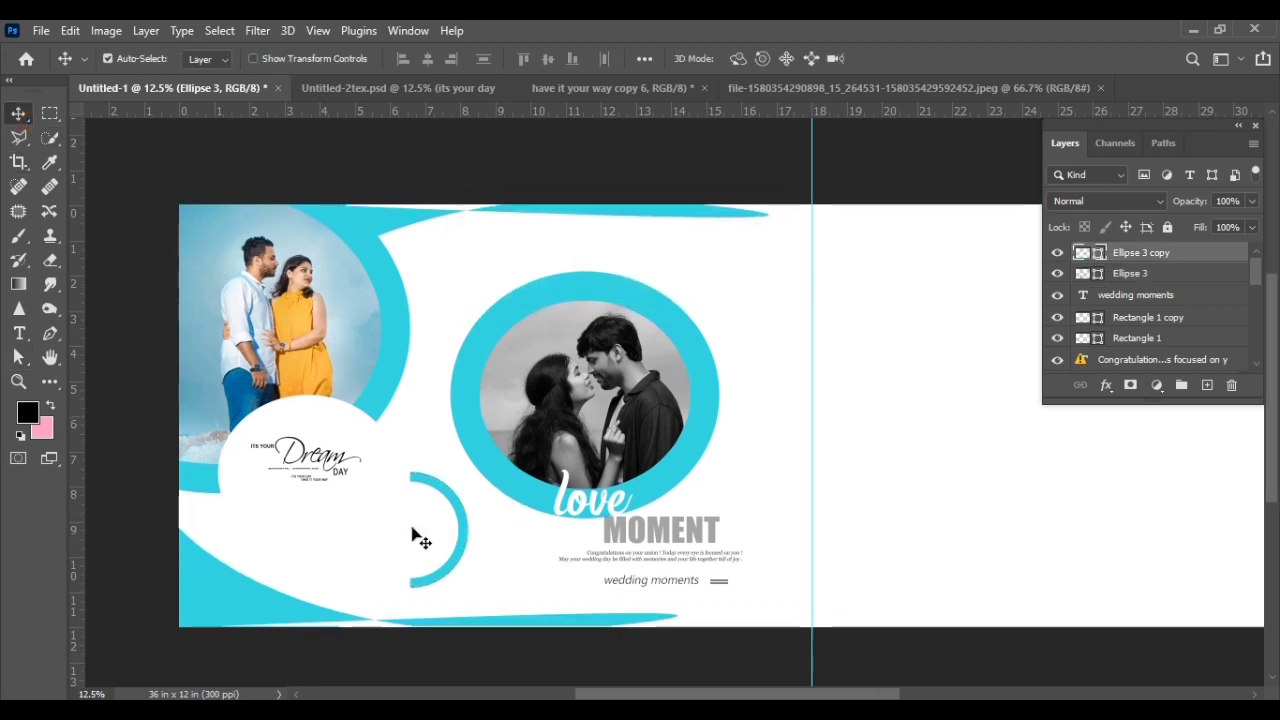
# Step: Close the beach photo document and switch over to the photo folder
pyautogui.click(972, 88)
pyautogui.click(1125, 88)
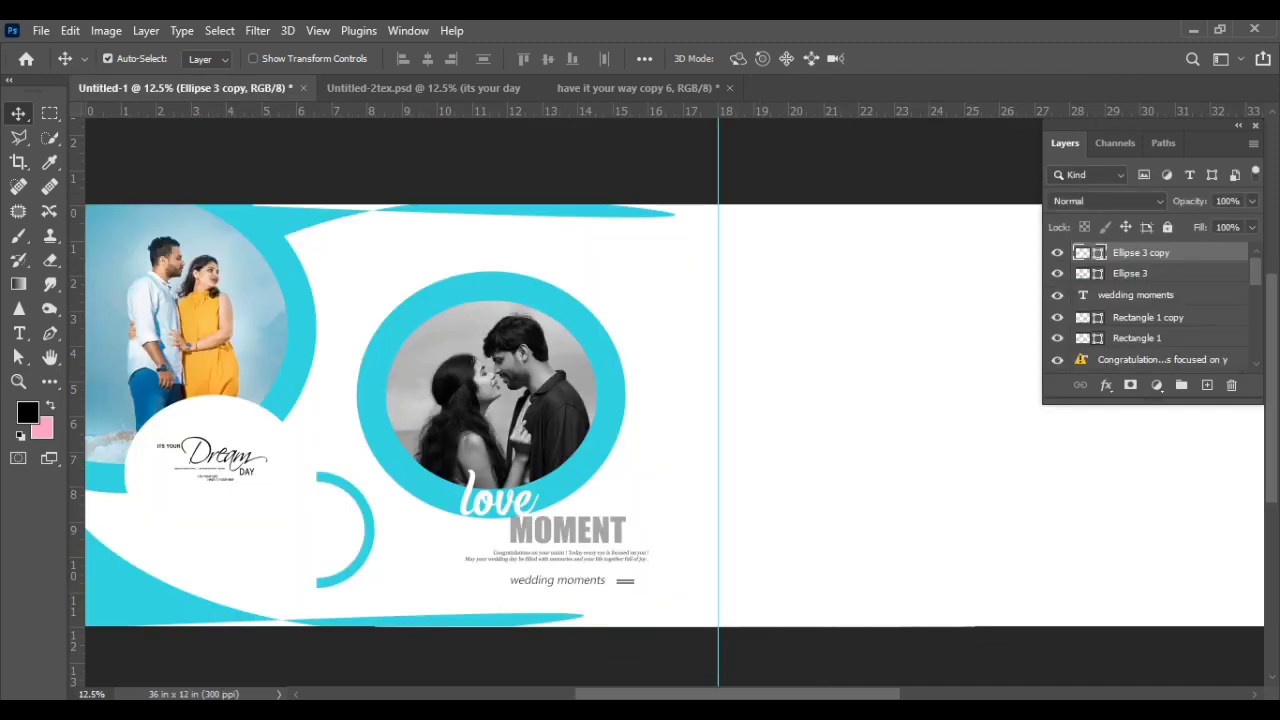
pyautogui.hotkey('alt', 'Tab')
# Step: Pick the da3b55a… embracing-couple JPEG in the wedding photo folder and drag it toward Photoshop
pyautogui.scroll(-5, 831, 528)
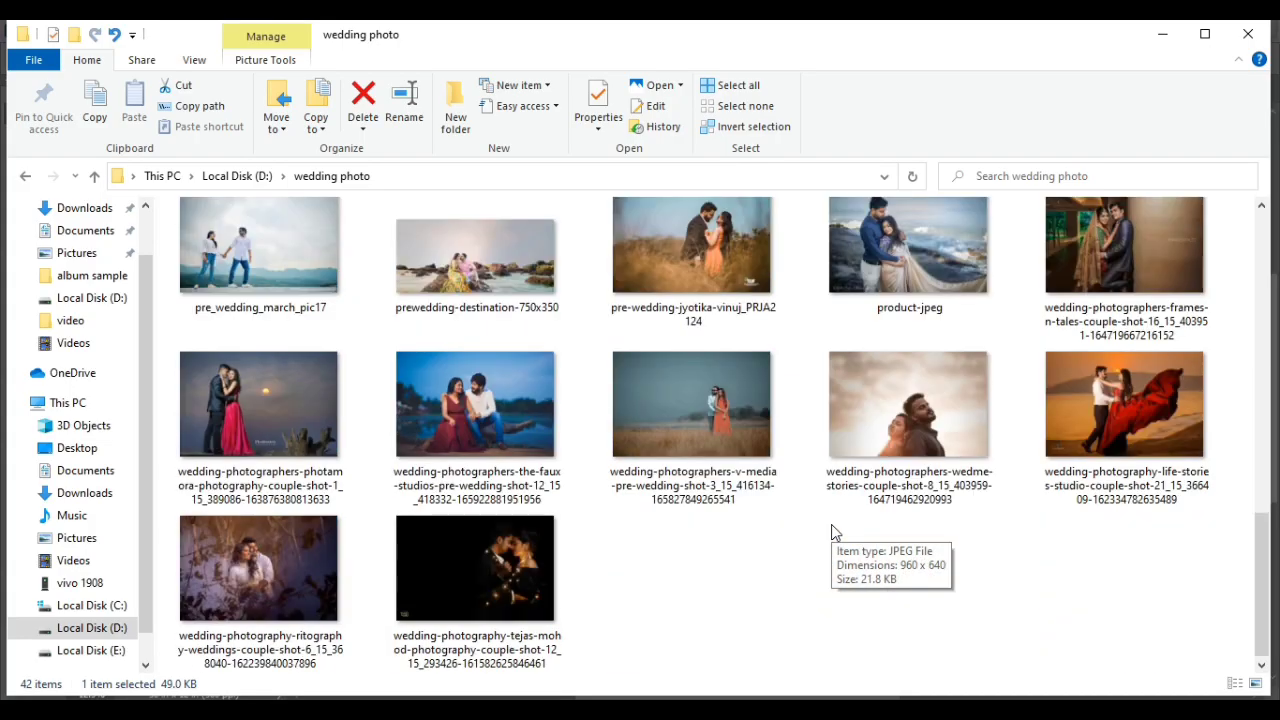
pyautogui.scroll(3, 831, 530)
pyautogui.scroll(4, 831, 530)
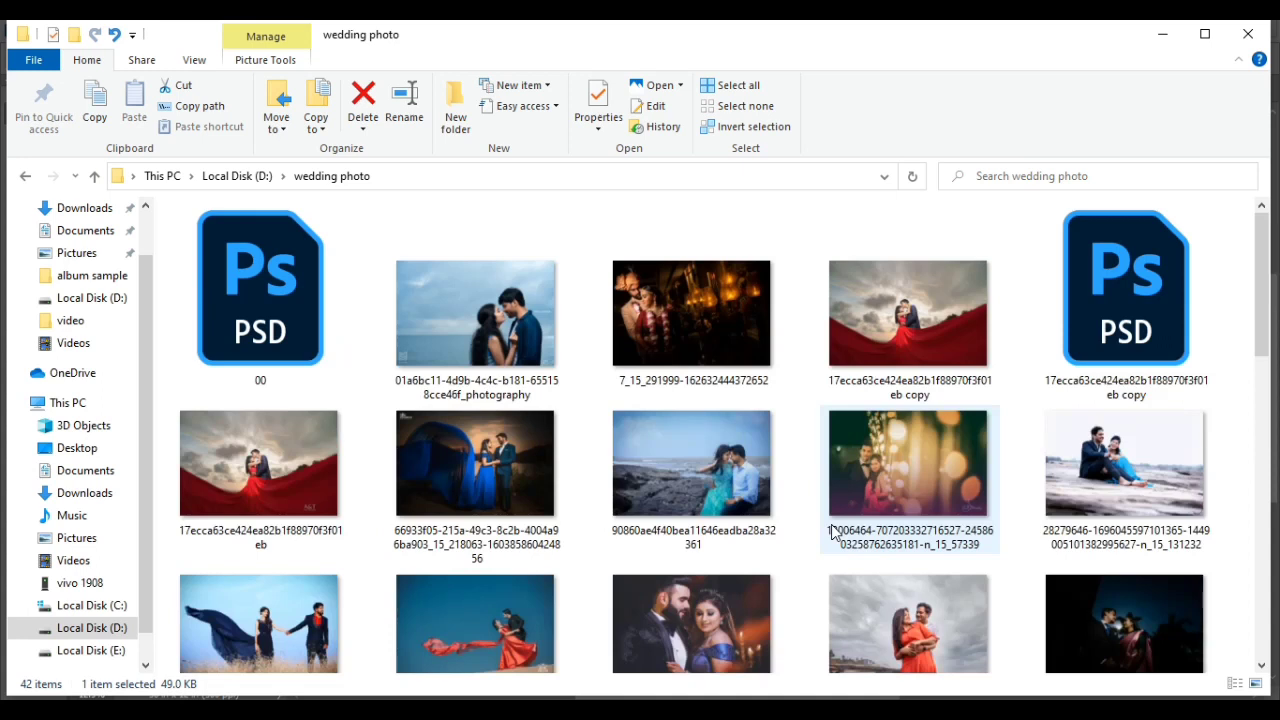
pyautogui.scroll(-1, 831, 531)
pyautogui.scroll(-5, 831, 524)
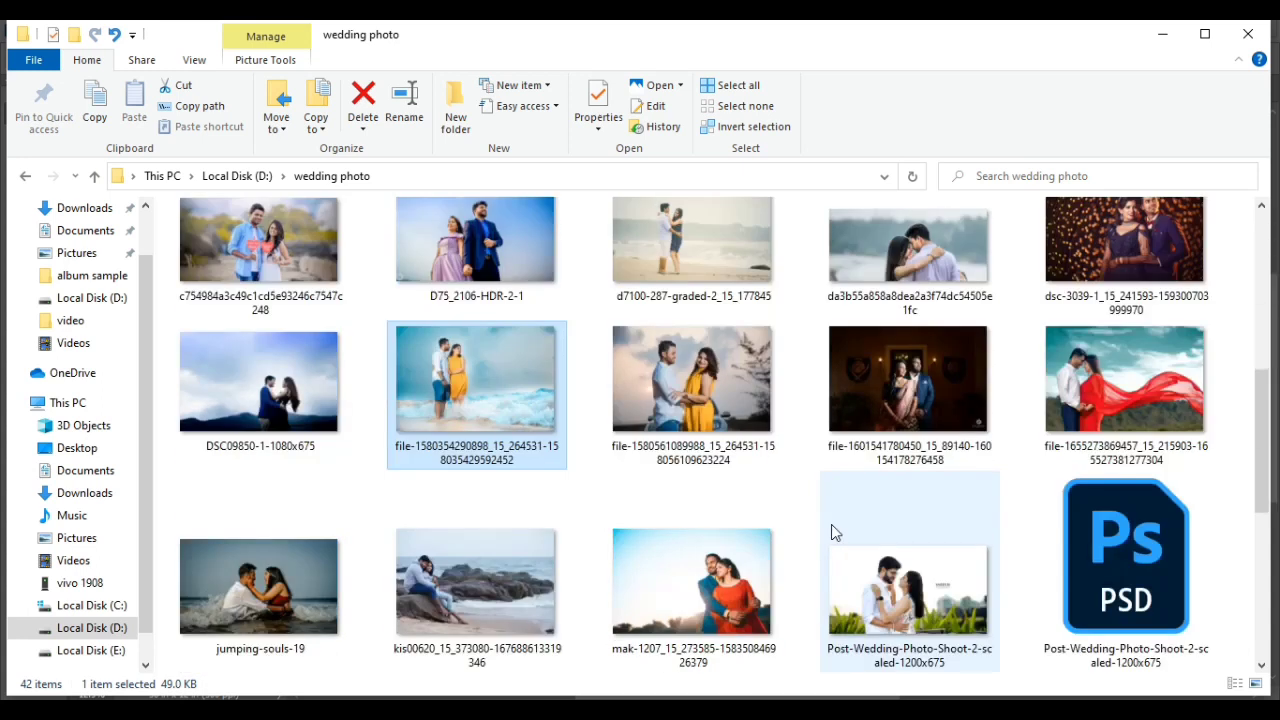
pyautogui.scroll(-2, 831, 524)
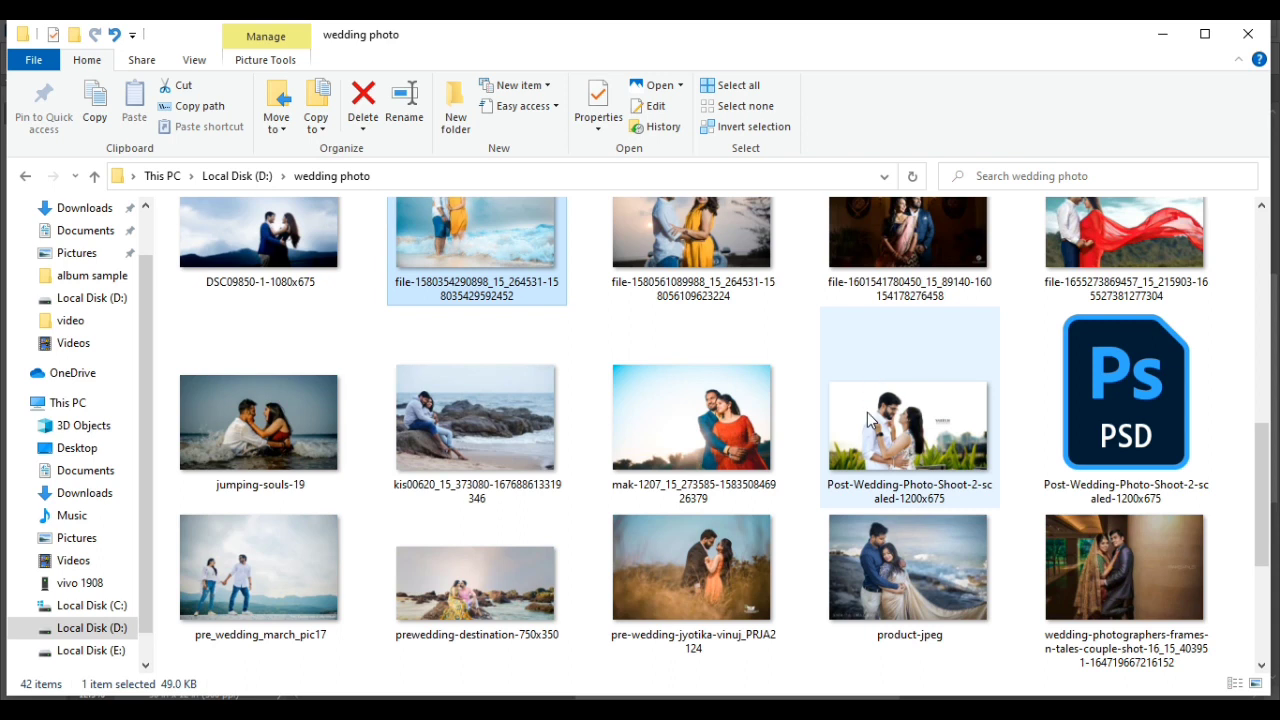
pyautogui.scroll(5, 867, 412)
pyautogui.click(908, 458)
pyautogui.moveTo(908, 458); pyautogui.dragTo(448, 700)
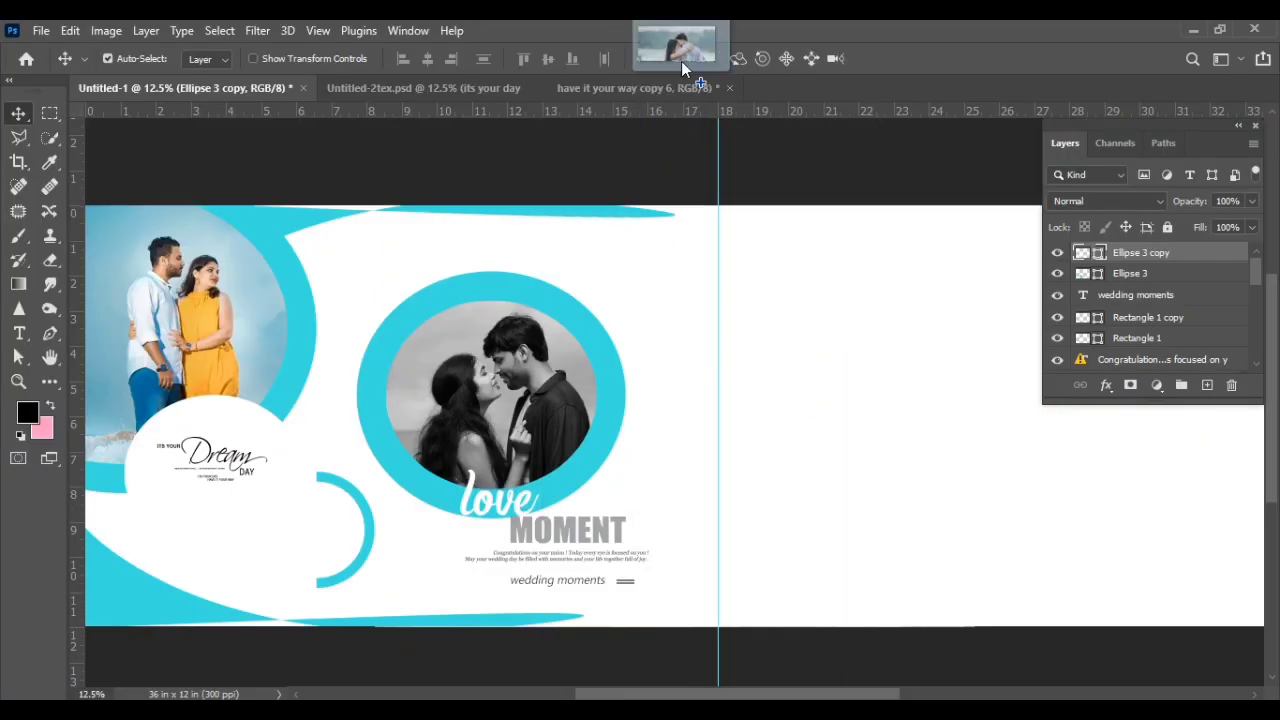
# Step: Bring the embracing-couple photo into the spread, scaled to about 288%, over the small ring
pyautogui.moveTo(448, 690); pyautogui.dragTo(701, 45)
pyautogui.moveTo(718, 443)
pyautogui.mouseDown()
pyautogui.moveTo(318, 560)
pyautogui.moveTo(305, 538)
pyautogui.moveTo(428, 478)
pyautogui.mouseUp()
pyautogui.hotkey('ctrl', 't')
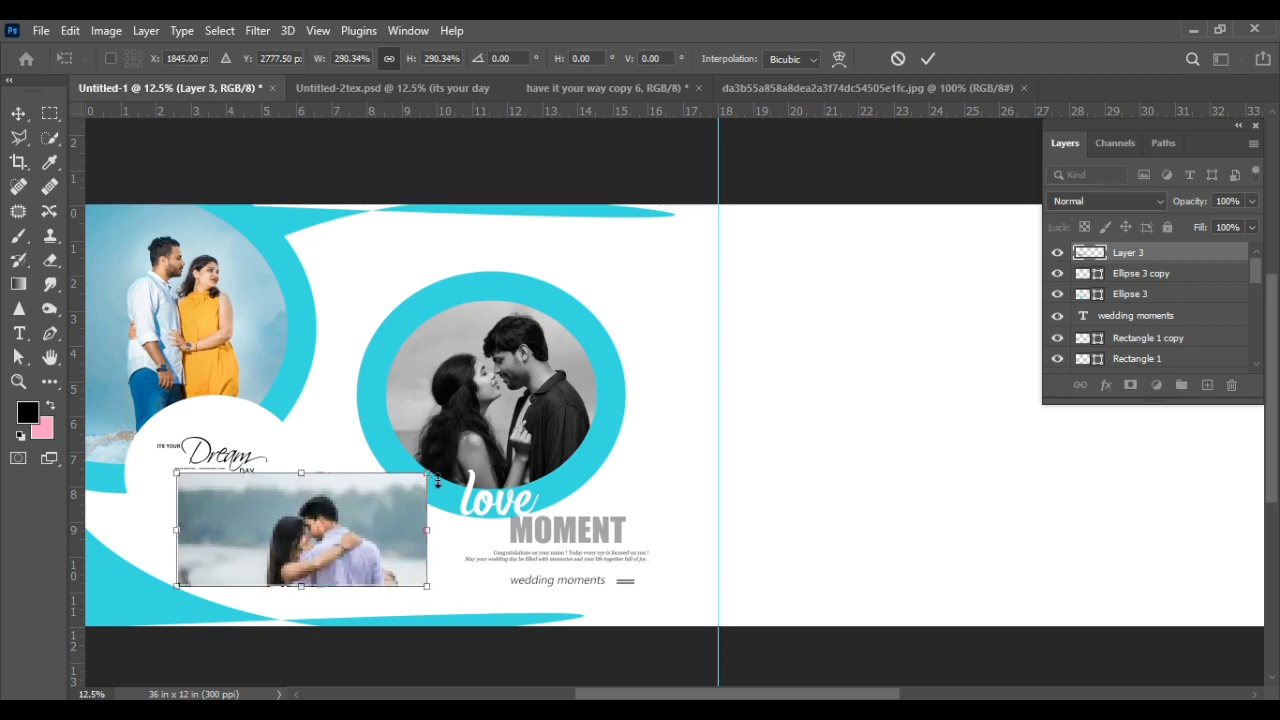
pyautogui.write('184')
pyautogui.press('Return')
pyautogui.moveTo(371, 521); pyautogui.dragTo(335, 539)
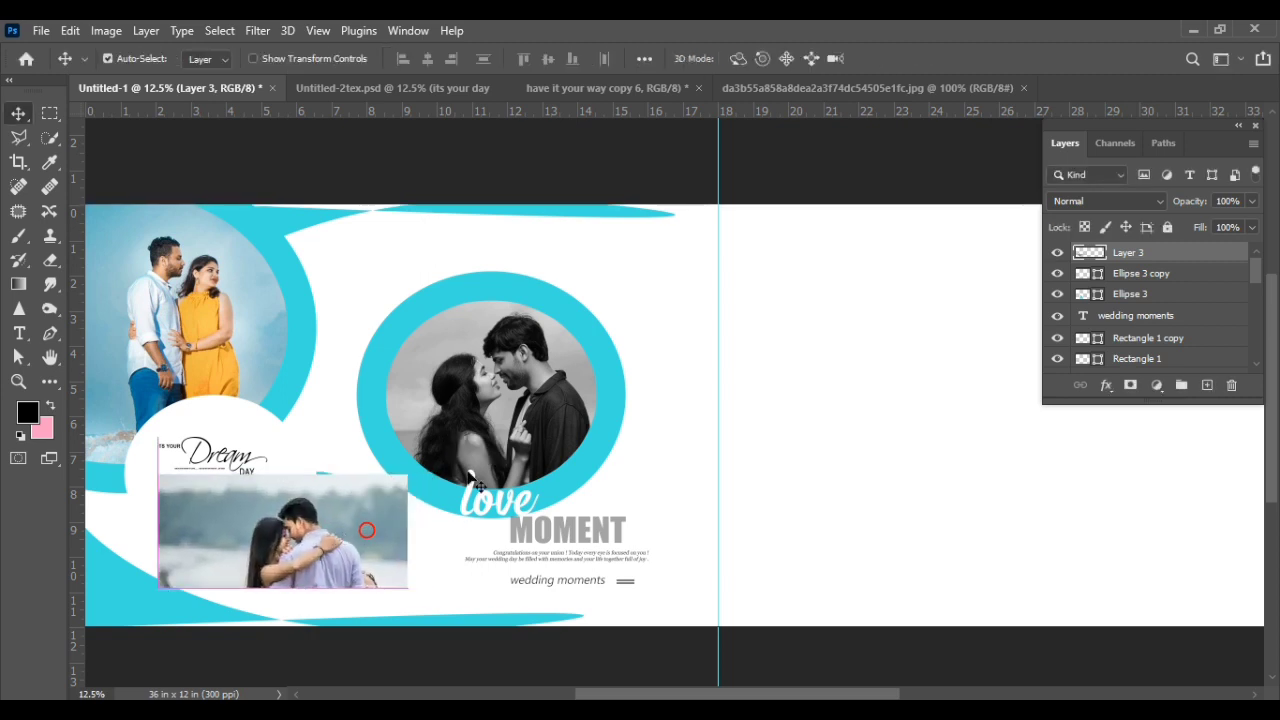
# Step: Clip the photo inside the small circle and set its blend mode to Luminosity
pyautogui.rightClick(1122, 262)
pyautogui.click(980, 406)
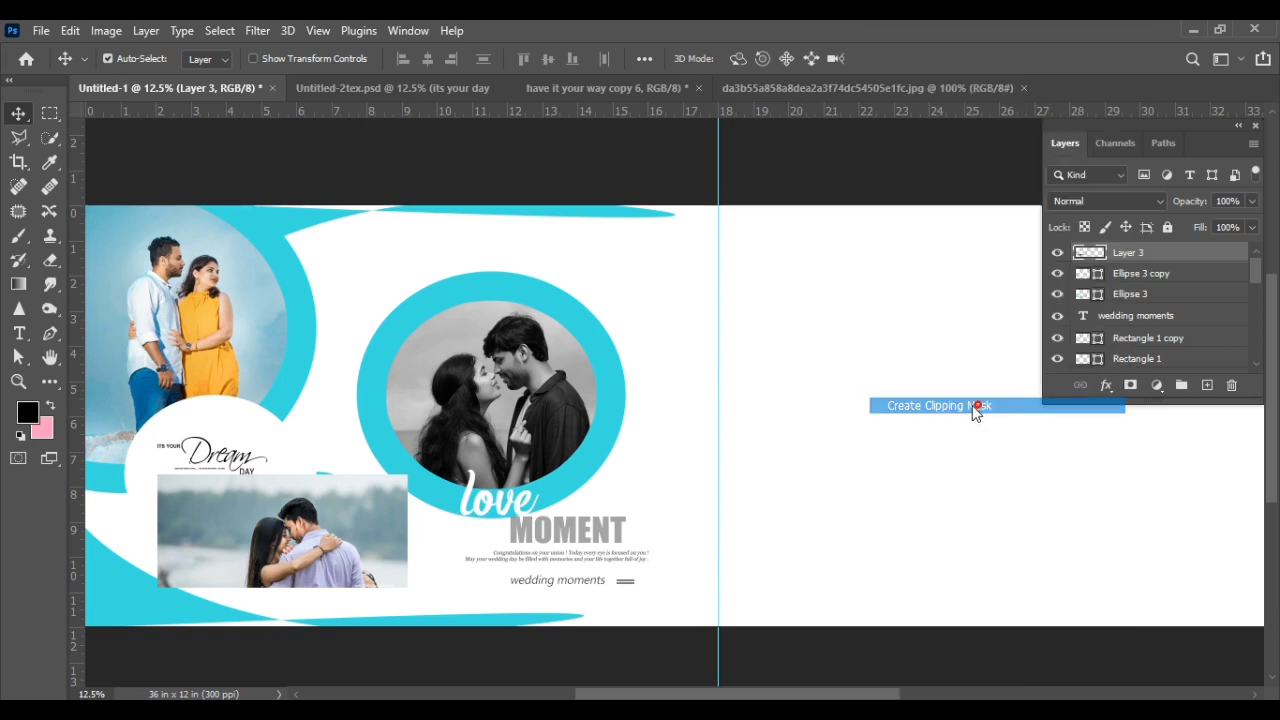
pyautogui.moveTo(323, 540); pyautogui.dragTo(347, 528)
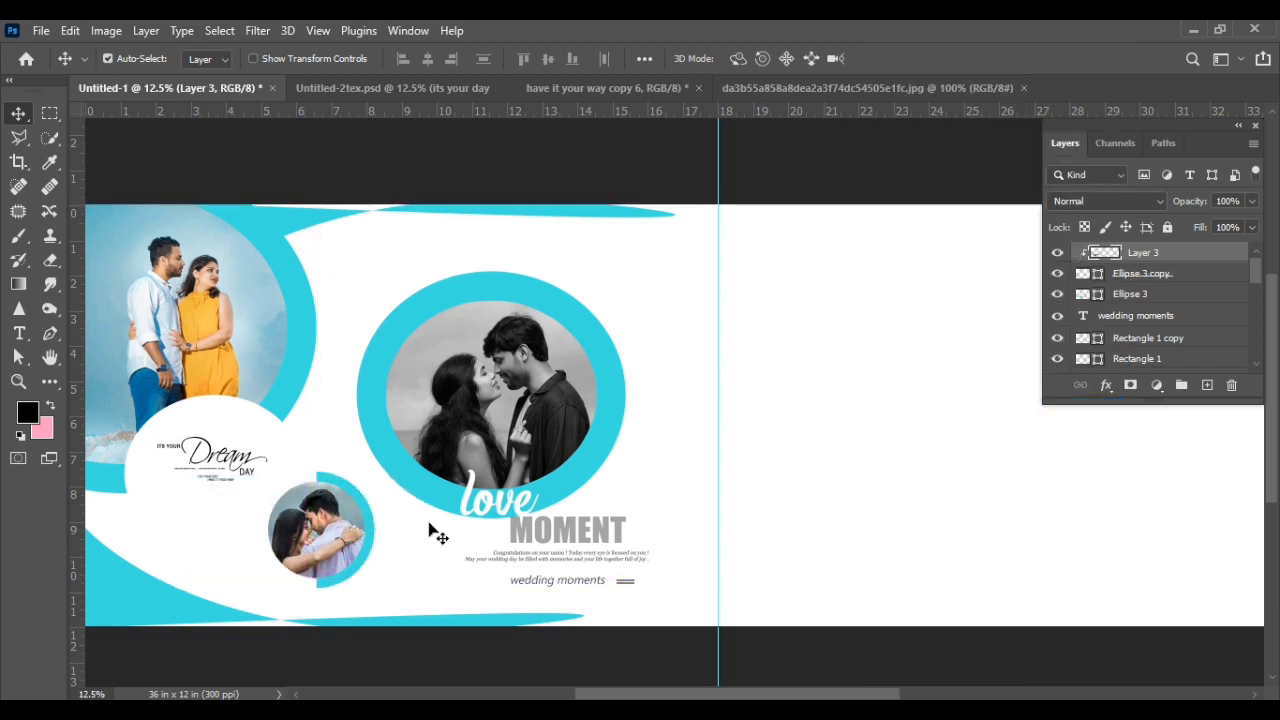
pyautogui.press('Right')
pyautogui.press('Right')
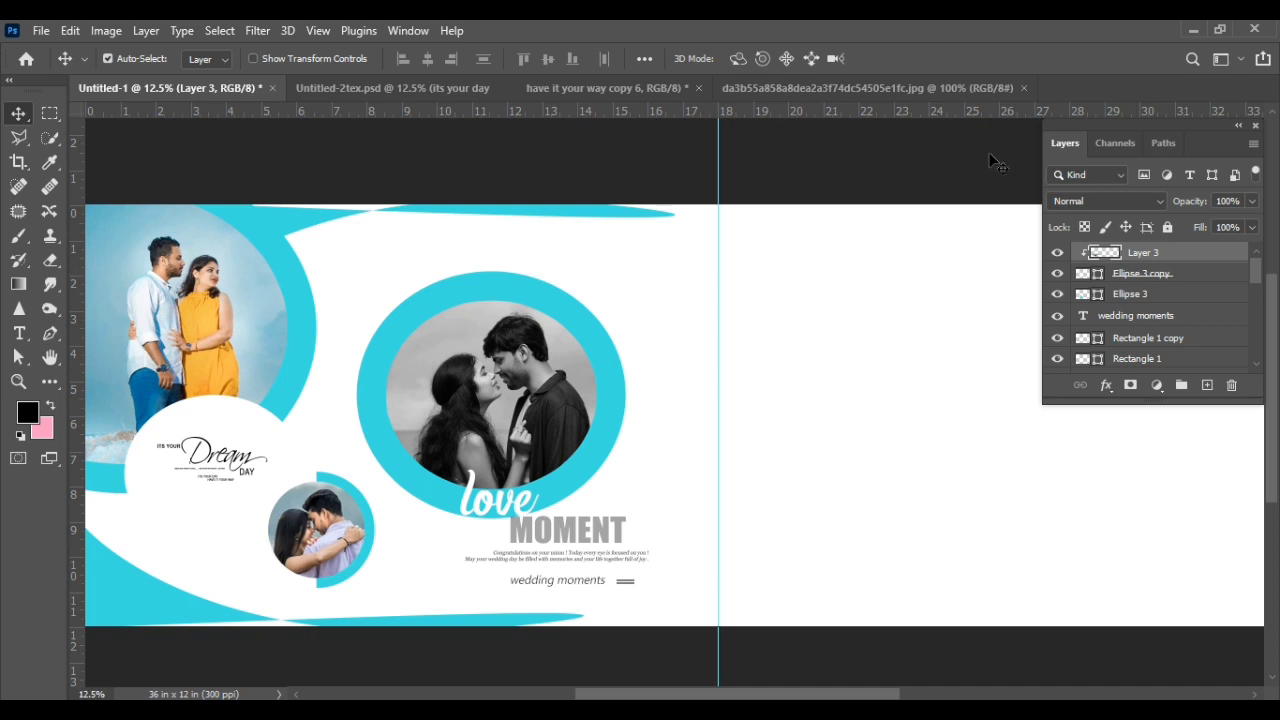
pyautogui.click(1085, 201)
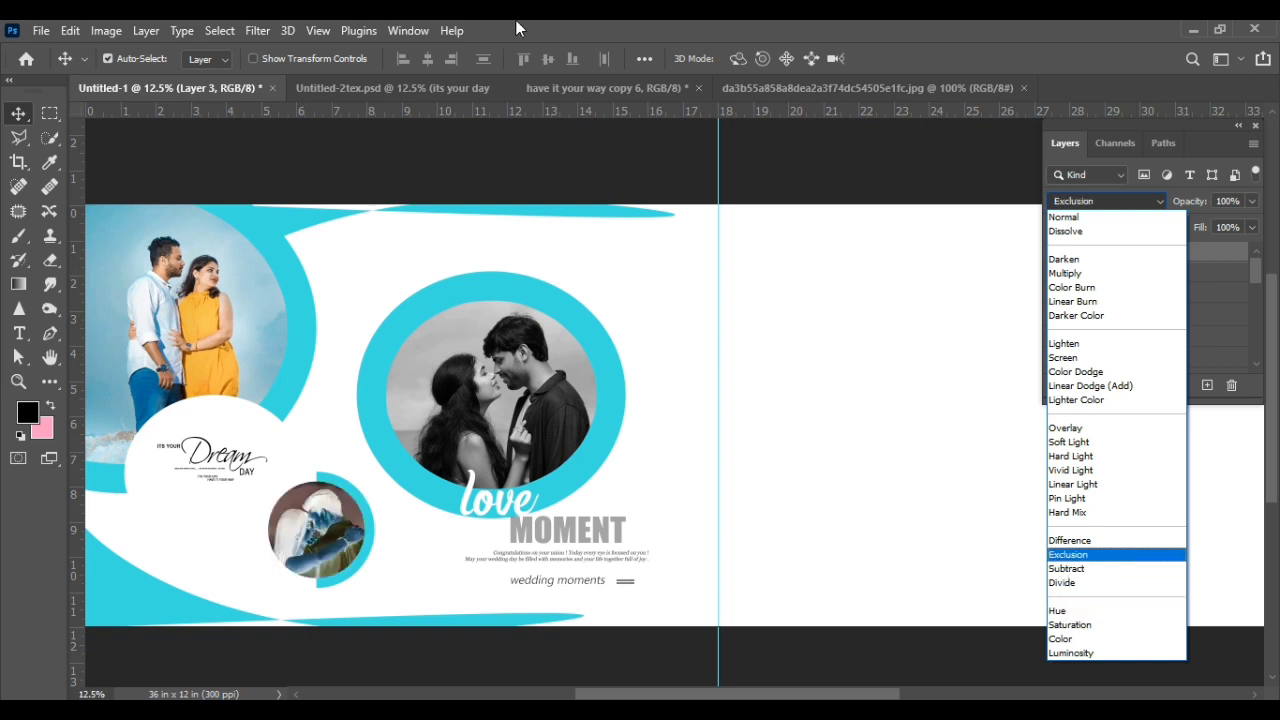
pyautogui.click(1096, 653)
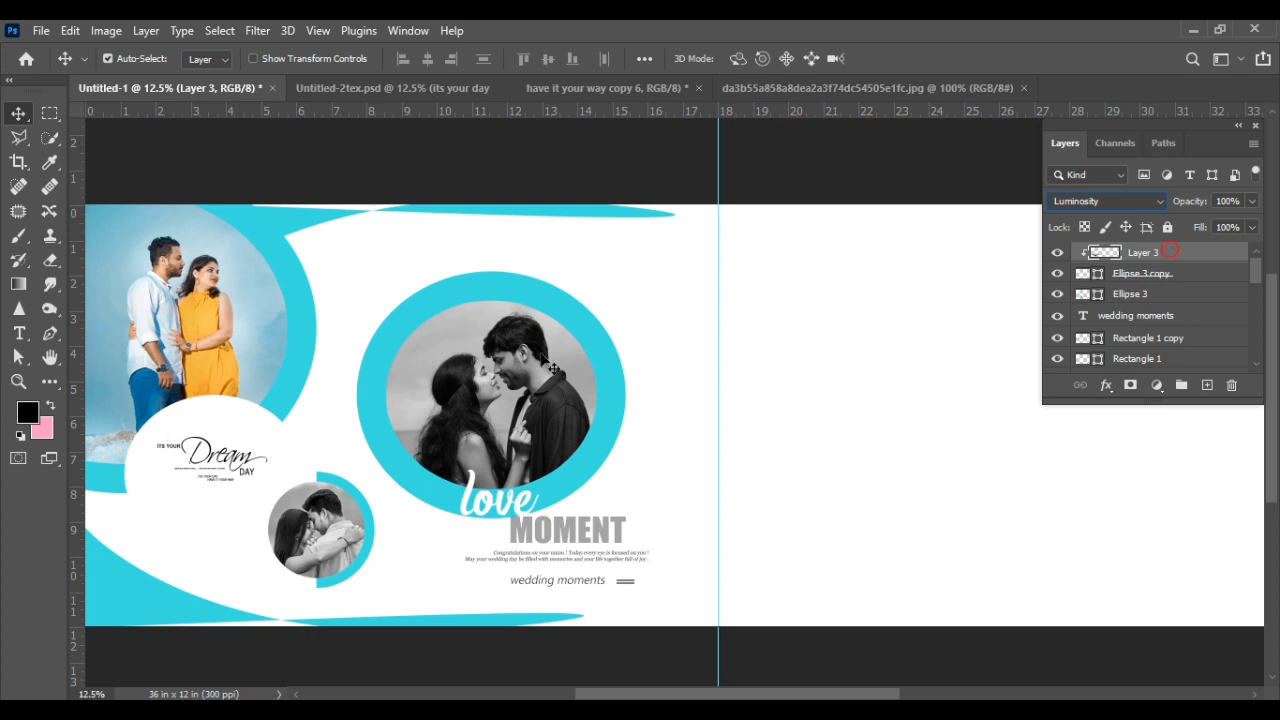
# Step: Select Layer 1 and shift the view over to the empty right page
pyautogui.click(515, 390)
pyautogui.hscroll(-3, 505, 395)
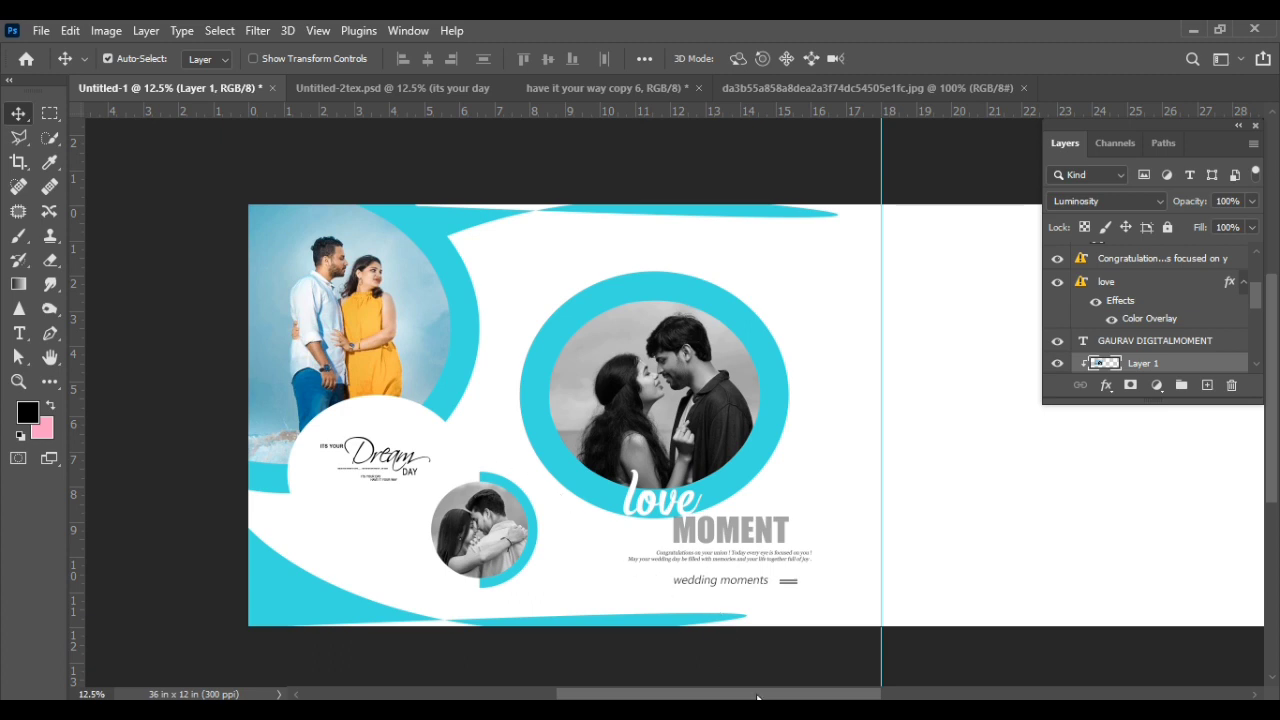
pyautogui.moveTo(757, 693); pyautogui.dragTo(921, 690)
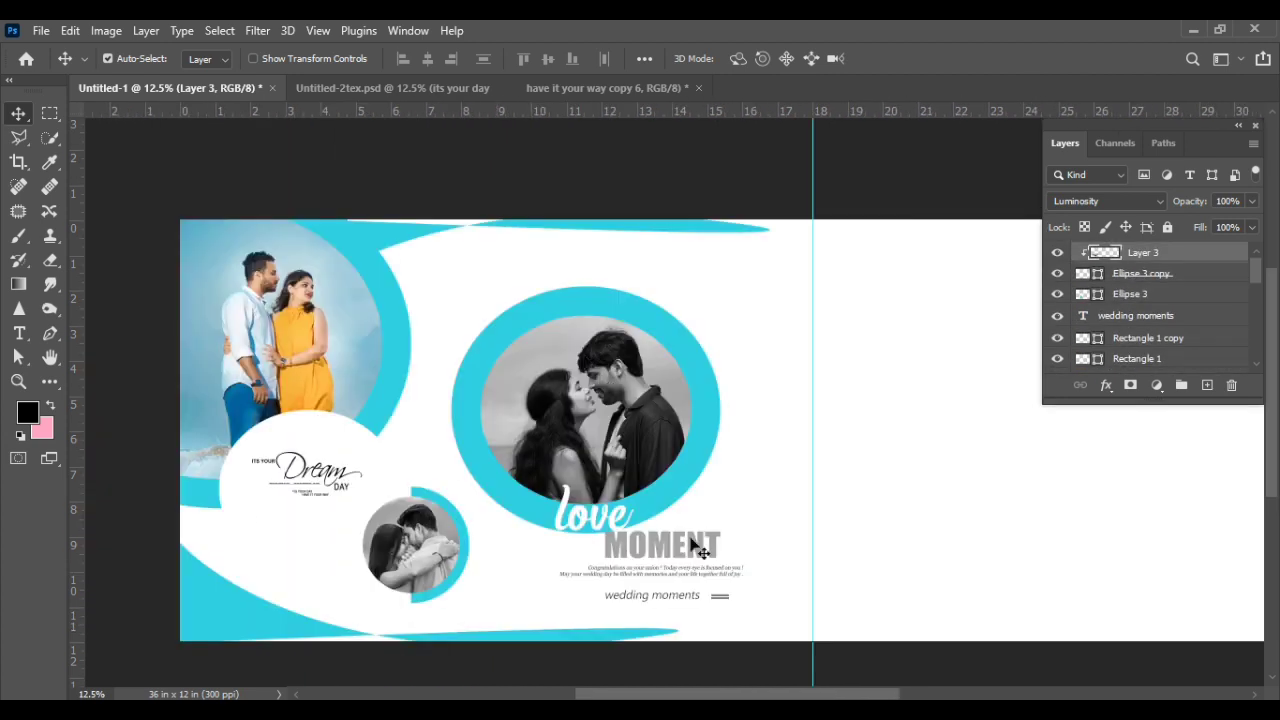
pyautogui.moveTo(727, 697); pyautogui.dragTo(853, 697)
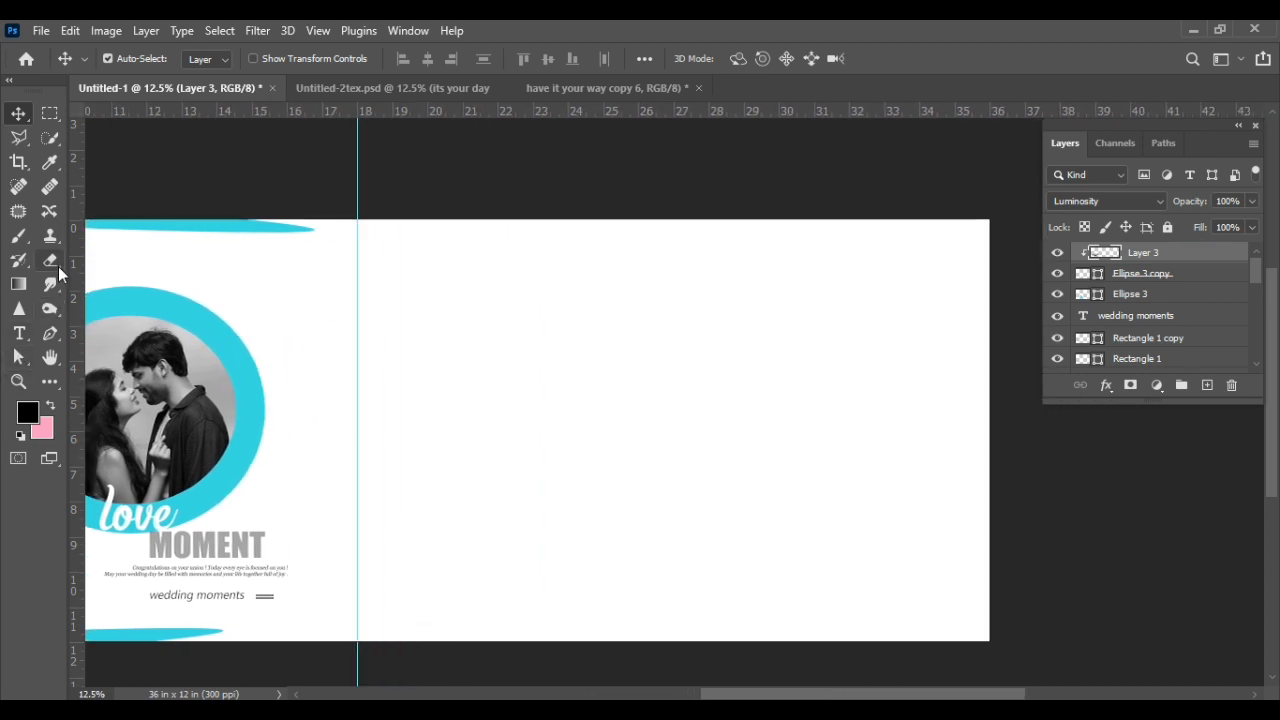
# Step: Select the Brush tool and choose a splatter brush preset
pyautogui.click(19, 238)
pyautogui.rightClick(641, 368)
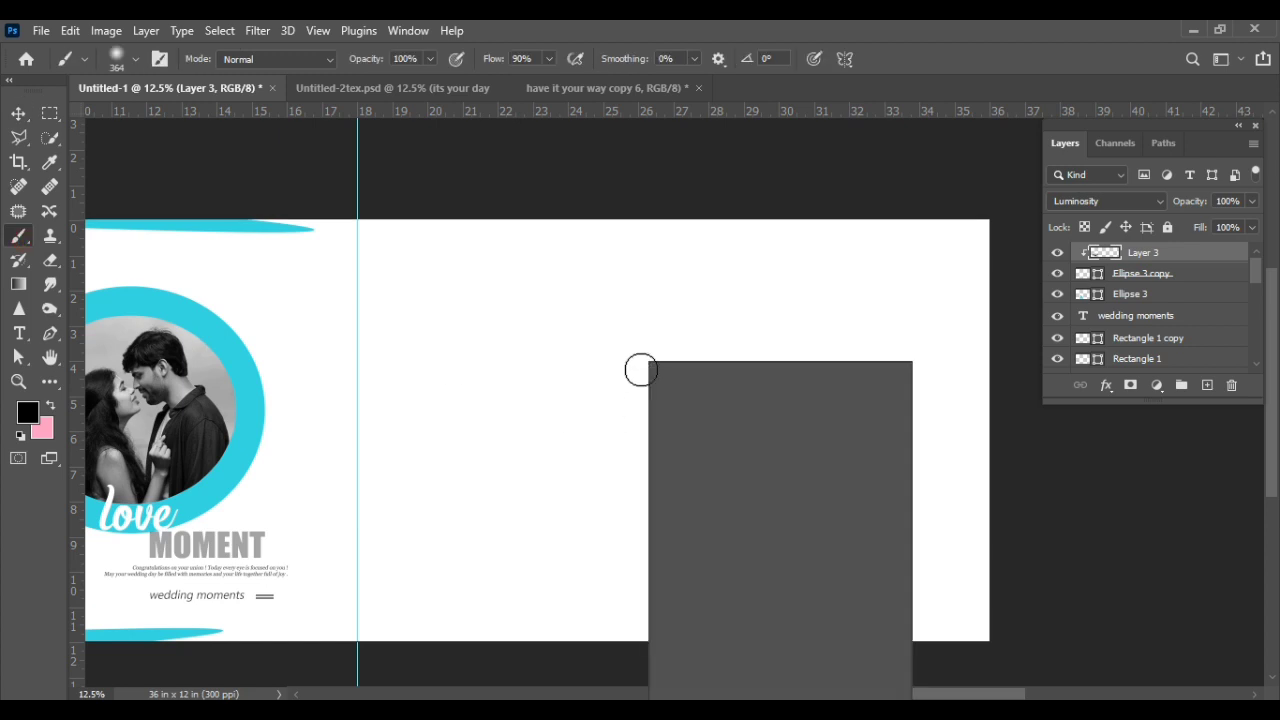
pyautogui.scroll(-2, 744, 636)
pyautogui.scroll(-2, 744, 636)
pyautogui.scroll(-2, 743, 637)
pyautogui.scroll(-2, 742, 638)
pyautogui.scroll(-2, 742, 638)
pyautogui.scroll(-2, 742, 638)
pyautogui.scroll(-2, 742, 638)
pyautogui.scroll(-2, 742, 638)
pyautogui.click(735, 652)
pyautogui.click(608, 380)
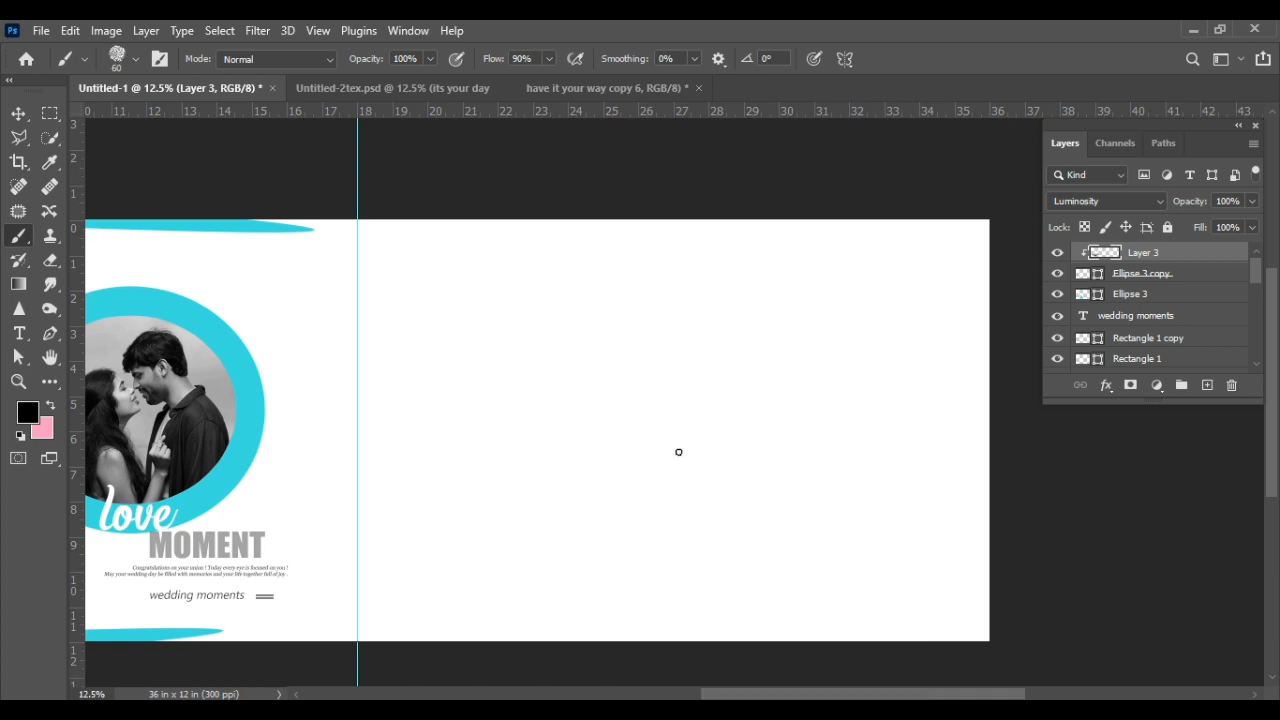
# Step: On a new layer, paint ring-cyan splatter across the right page with a 1868 px brush
pyautogui.click(1206, 386)
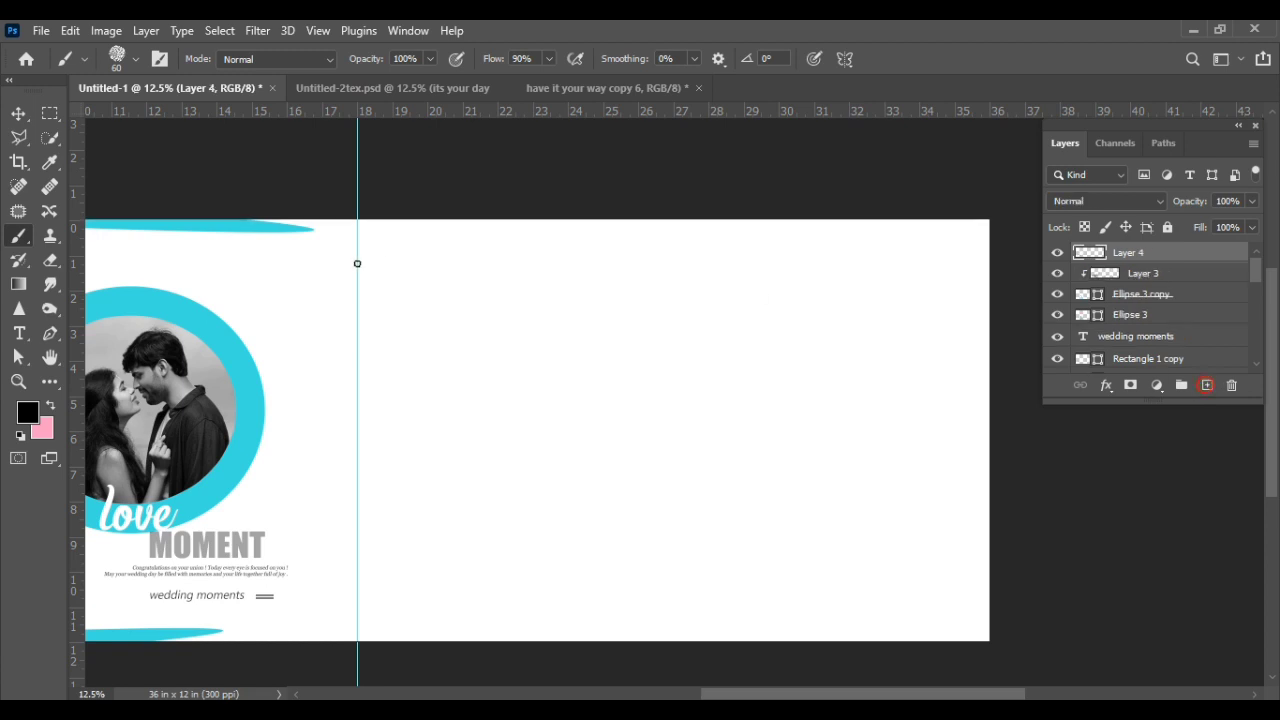
pyautogui.keyDown('alt'); pyautogui.click(223, 318); pyautogui.keyUp('alt')
pyautogui.moveTo(463, 376); pyautogui.dragTo(582, 397)
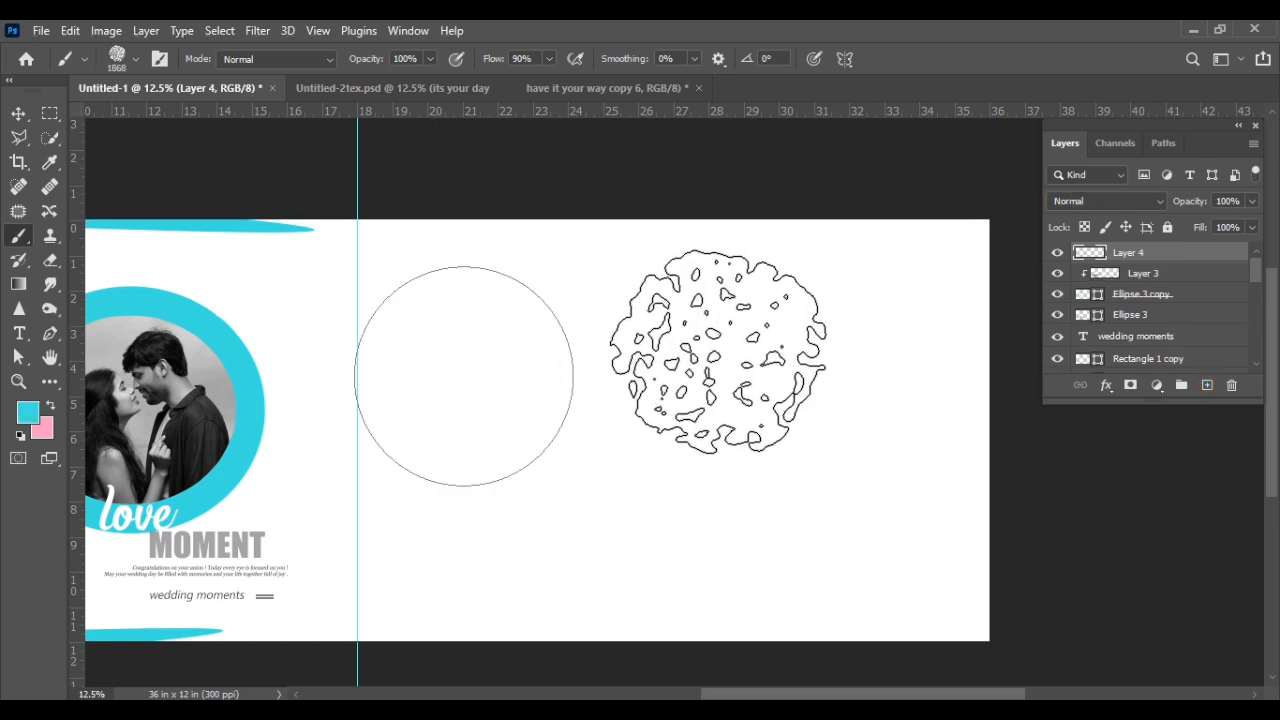
pyautogui.click(920, 295)
pyautogui.moveTo(832, 288)
pyautogui.mouseDown()
pyautogui.moveTo(781, 285)
pyautogui.moveTo(808, 429)
pyautogui.moveTo(743, 471)
pyautogui.moveTo(757, 514)
pyautogui.moveTo(843, 585)
pyautogui.moveTo(946, 543)
pyautogui.moveTo(909, 571)
pyautogui.moveTo(977, 586)
pyautogui.moveTo(930, 240)
pyautogui.moveTo(943, 543)
pyautogui.moveTo(914, 314)
pyautogui.moveTo(956, 500)
pyautogui.mouseUp()
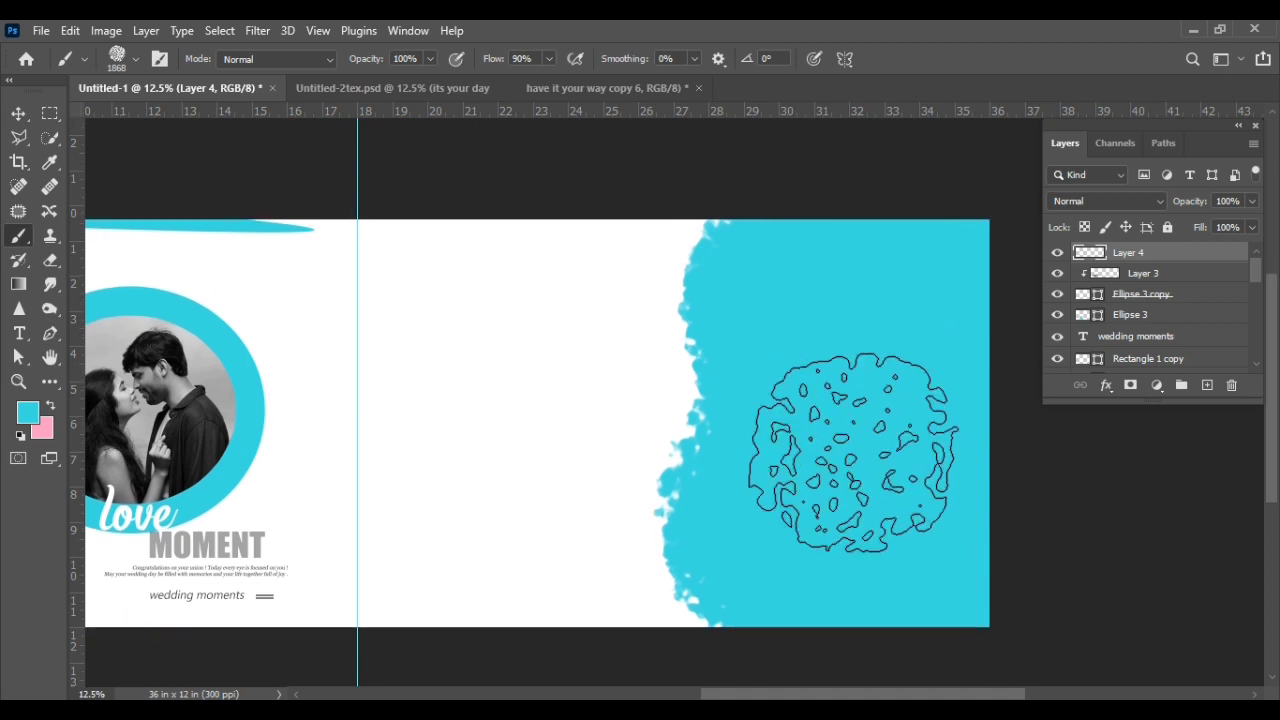
# Step: Extend the cyan splatter to the bottom edge and fill the white gaps at 1020 px
pyautogui.scroll(-2, 850, 400)
pyautogui.scroll(1, 780, 340)
pyautogui.scroll(1, 740, 315)
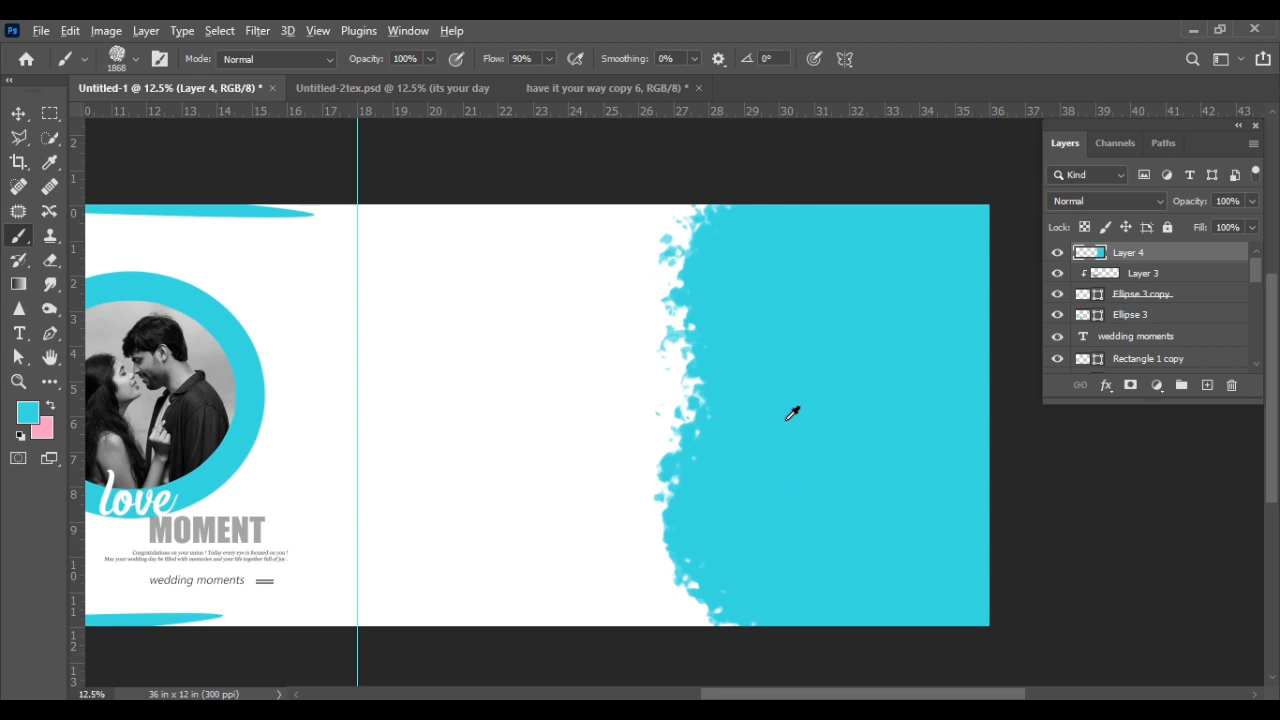
pyautogui.moveTo(791, 411); pyautogui.dragTo(705, 410)
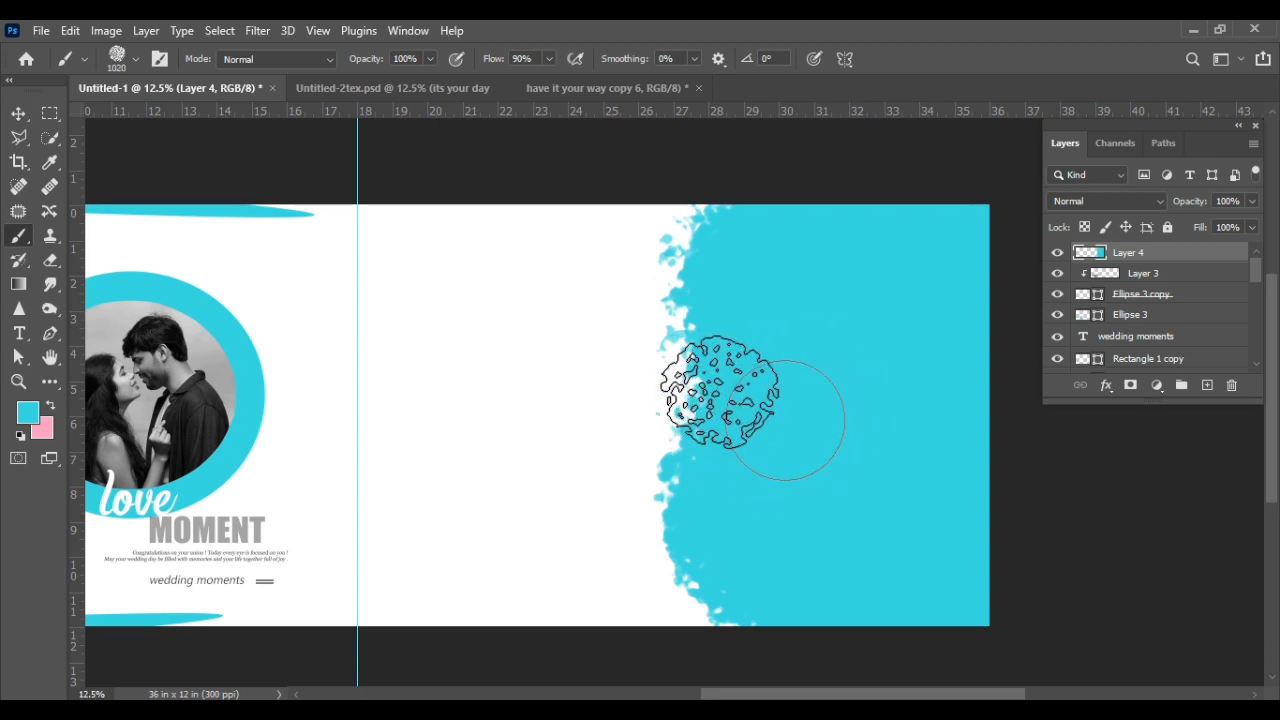
pyautogui.moveTo(734, 448)
pyautogui.mouseDown()
pyautogui.moveTo(694, 523)
pyautogui.moveTo(714, 626)
pyautogui.moveTo(735, 519)
pyautogui.mouseUp()
pyautogui.moveTo(727, 335)
pyautogui.mouseDown()
pyautogui.moveTo(714, 443)
pyautogui.moveTo(749, 257)
pyautogui.moveTo(737, 229)
pyautogui.moveTo(734, 270)
pyautogui.mouseUp()
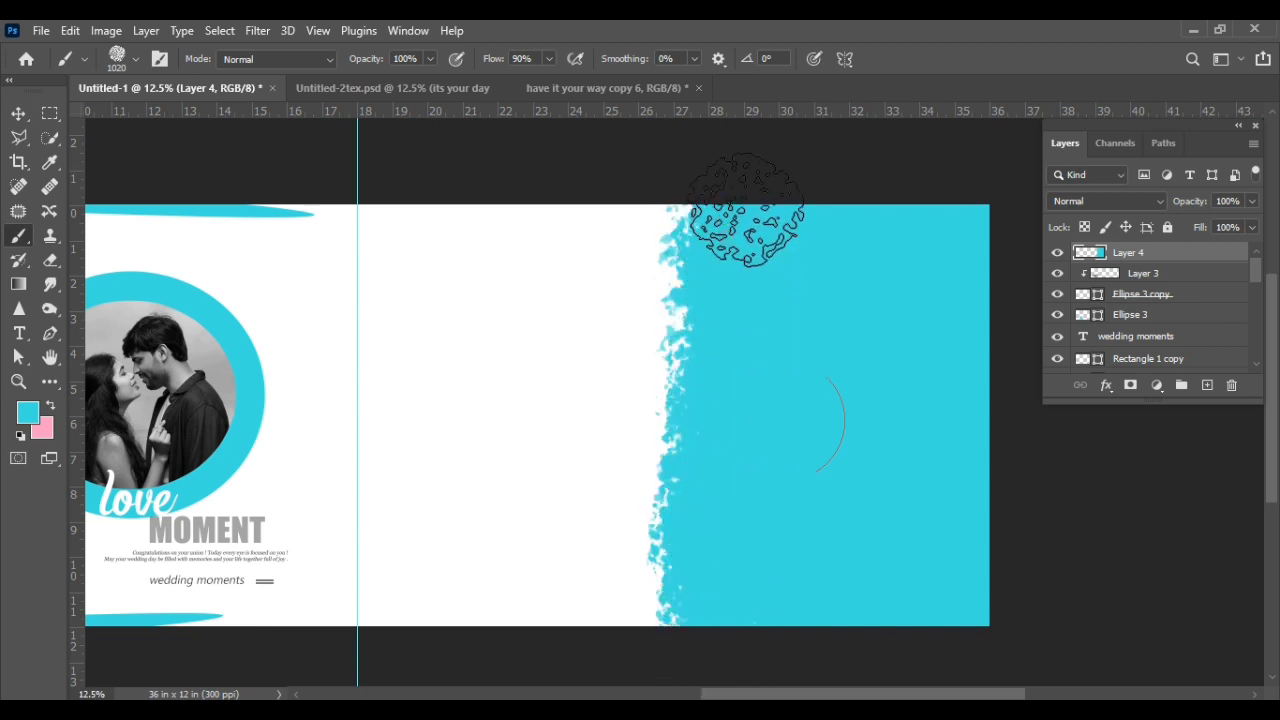
pyautogui.moveTo(843, 528); pyautogui.dragTo(816, 523)
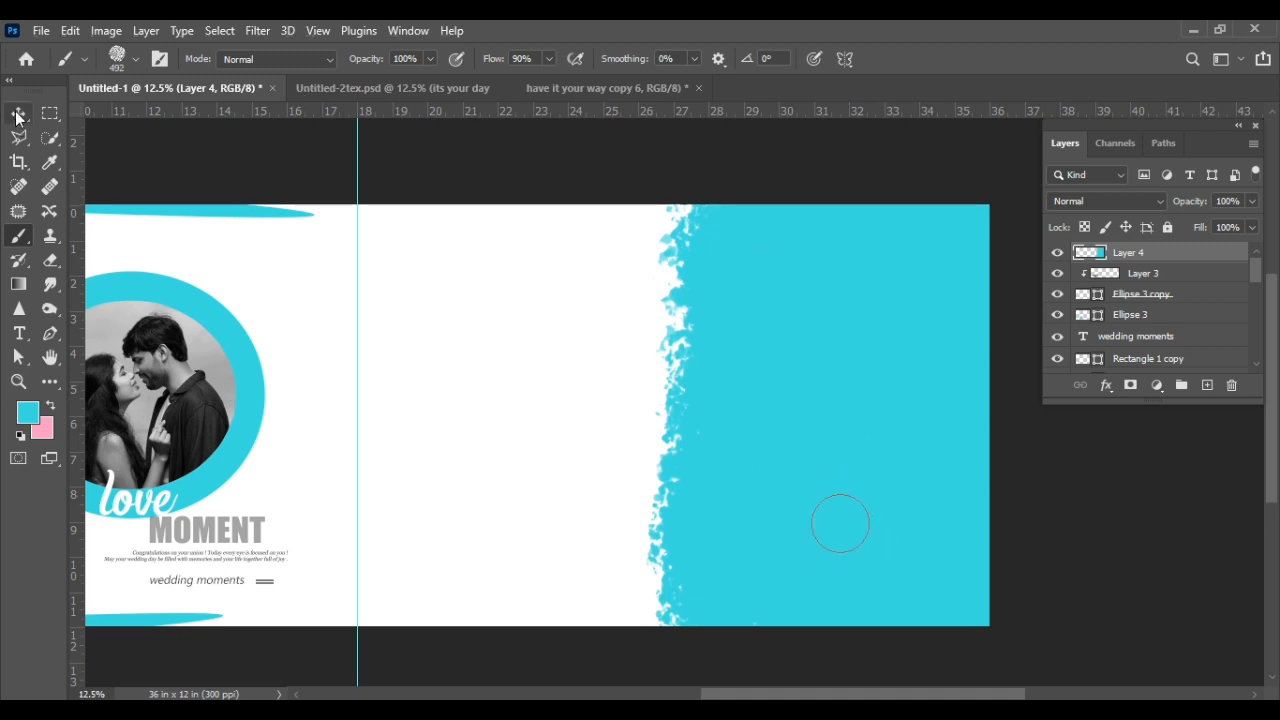
# Step: Free Transform Layer 4 and drag its left side to widen the cyan splash block
pyautogui.press('v')
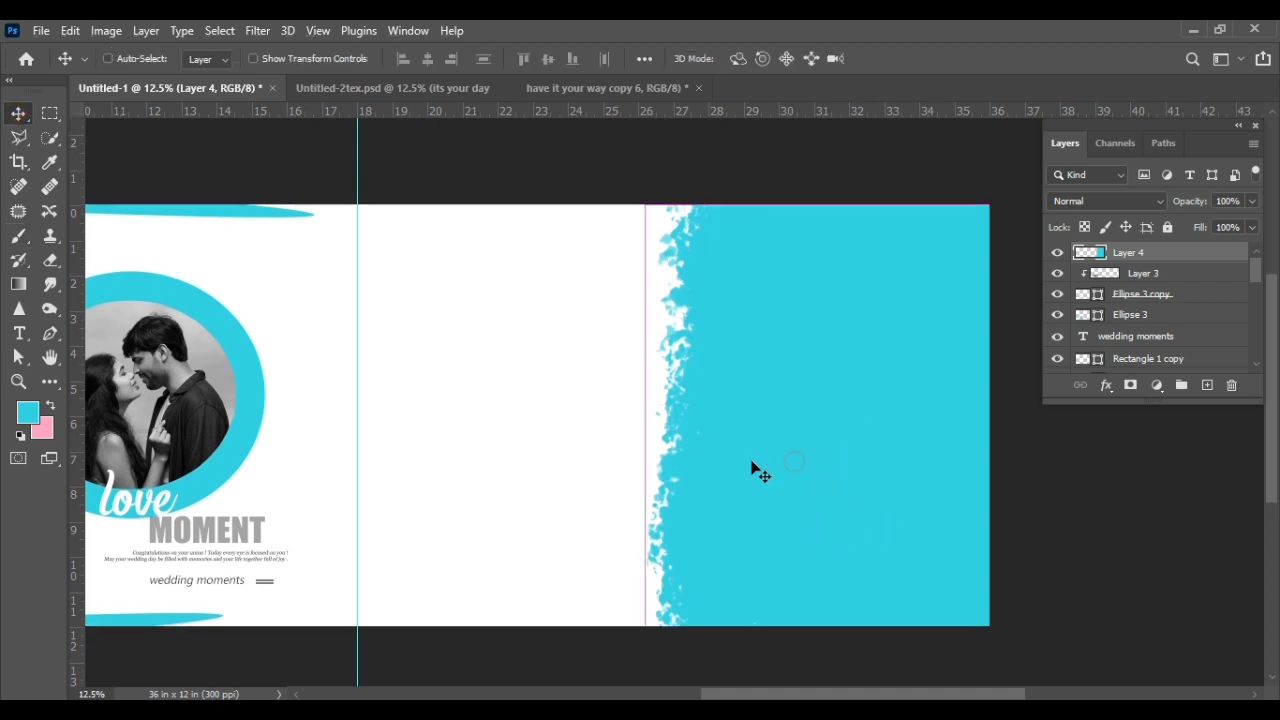
pyautogui.hotkey('ctrl', 't')
pyautogui.click(647, 411)
pyautogui.moveTo(645, 411); pyautogui.dragTo(605, 406)
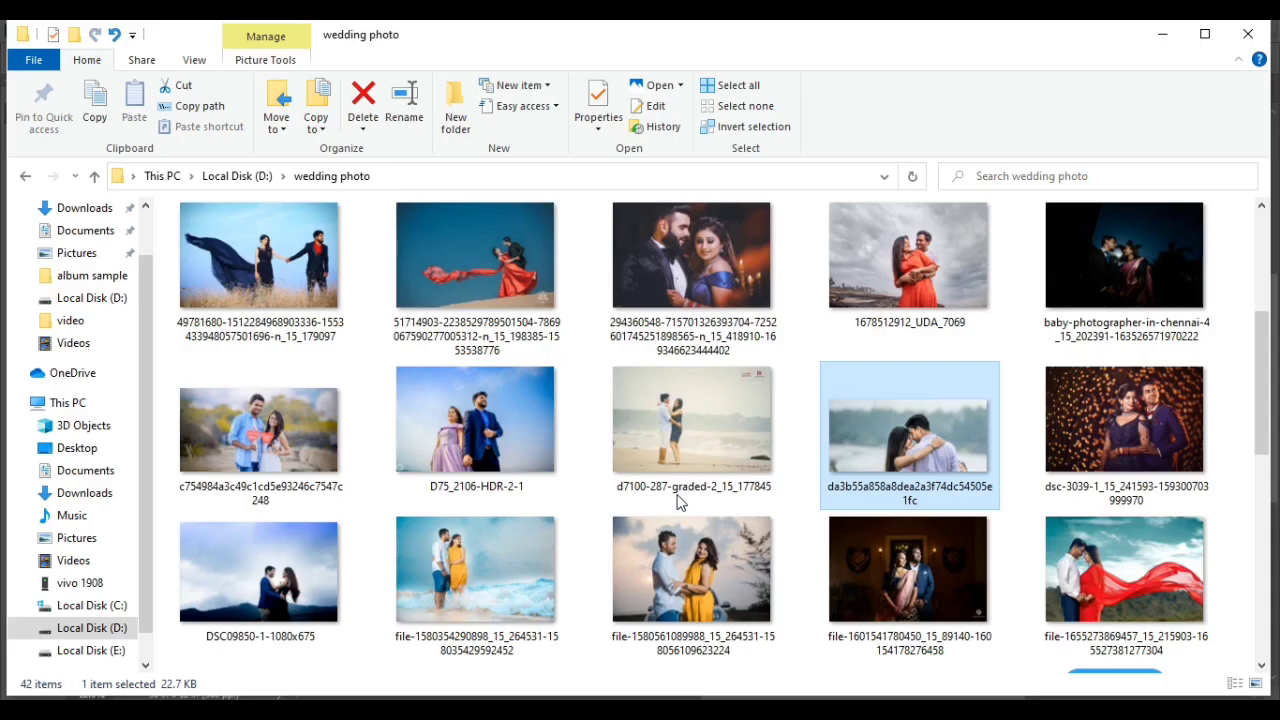
# Step: Drag the mak-1207 couple photo from the folder into Photoshop toward the album document
pyautogui.scroll(-3, 702, 503)
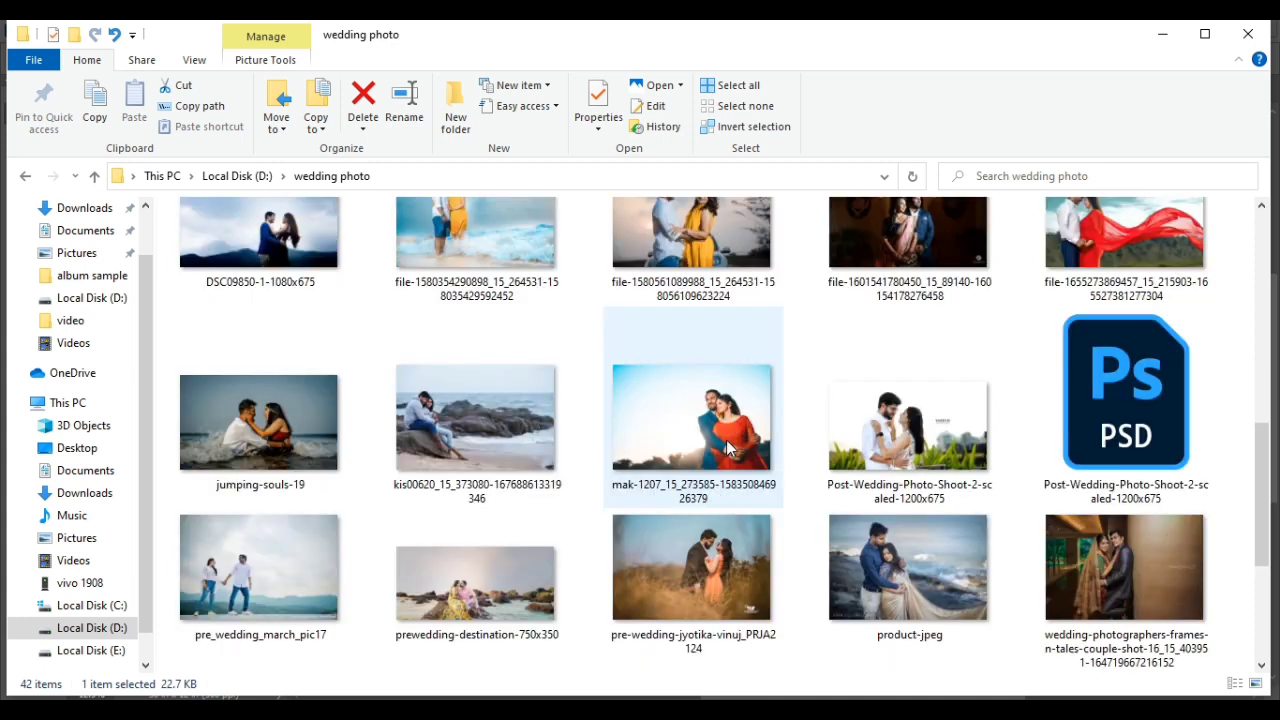
pyautogui.scroll(1, 728, 449)
pyautogui.moveTo(716, 455); pyautogui.dragTo(560, 690)
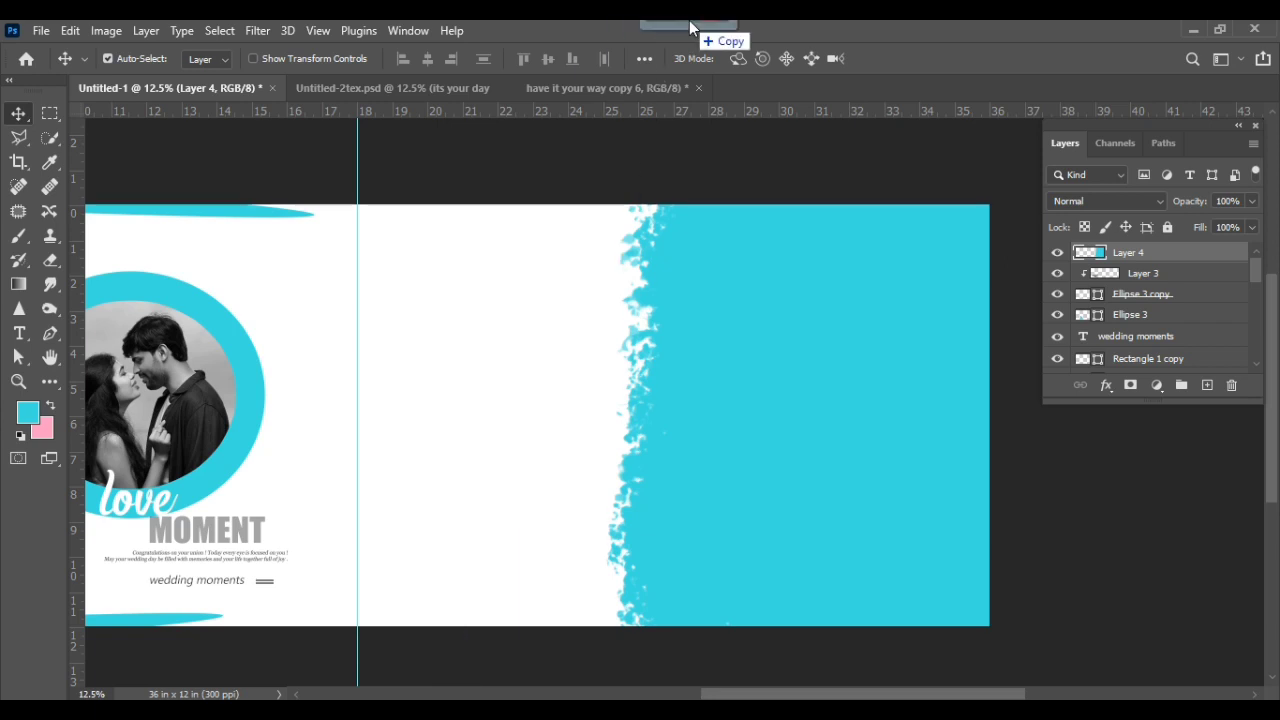
pyautogui.moveTo(555, 690); pyautogui.dragTo(689, 80)
pyautogui.moveTo(704, 311); pyautogui.dragTo(491, 246)
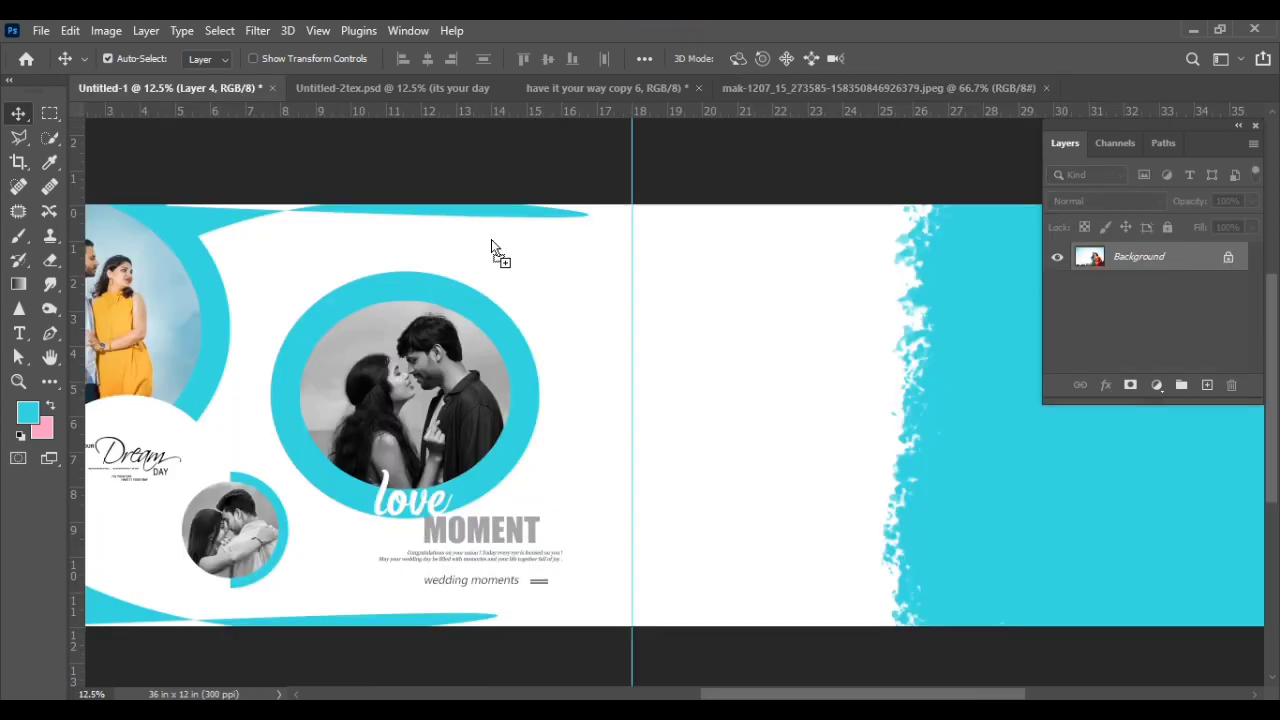
# Step: Place the couple photo on the right page, enlarge it to cover it, and clip it to Layer 4
pyautogui.moveTo(932, 405); pyautogui.dragTo(930, 400)
pyautogui.moveTo(980, 486); pyautogui.dragTo(566, 486)
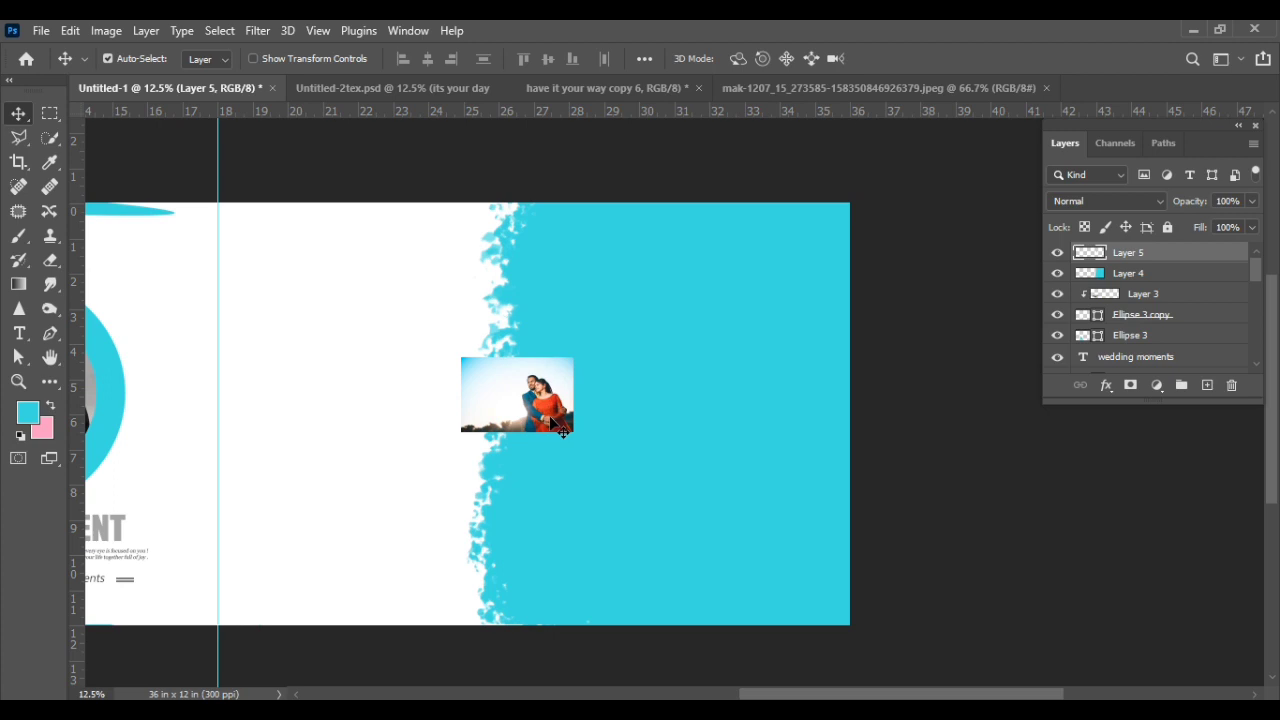
pyautogui.hotkey('ctrl', 't')
pyautogui.moveTo(574, 432); pyautogui.dragTo(860, 665)
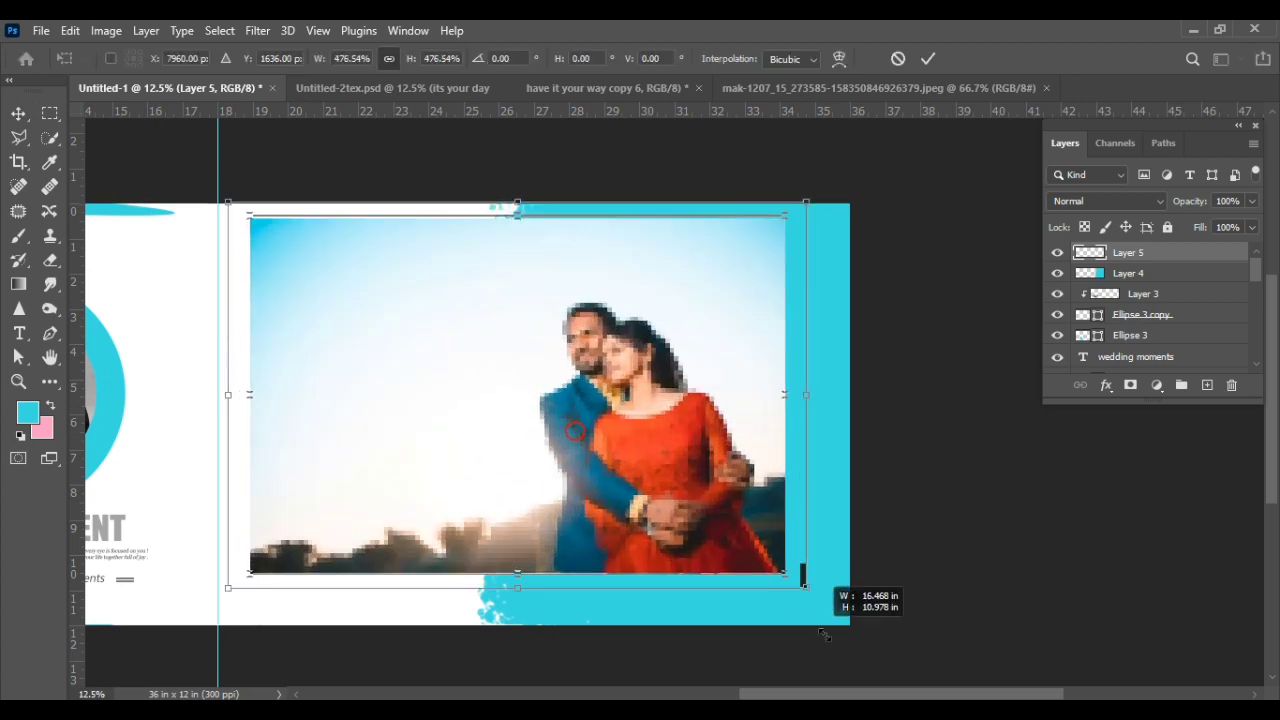
pyautogui.doubleClick(443, 420)
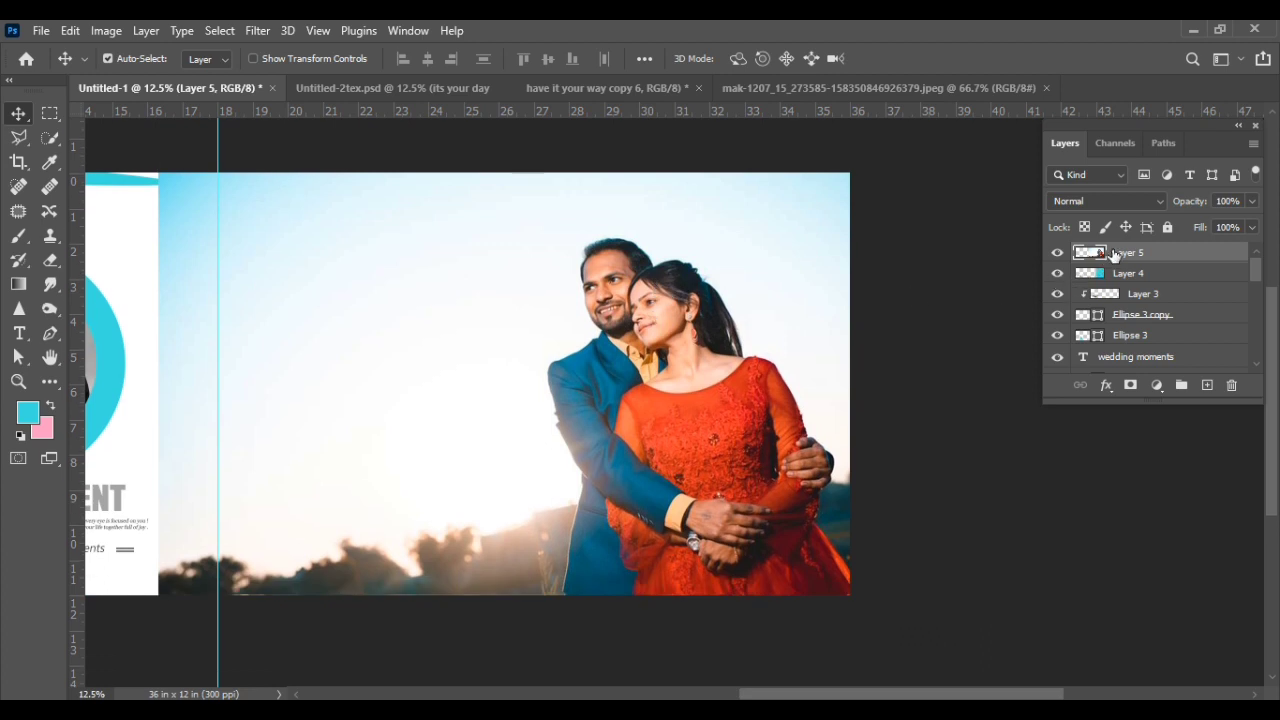
pyautogui.rightClick(1113, 256)
pyautogui.click(1010, 406)
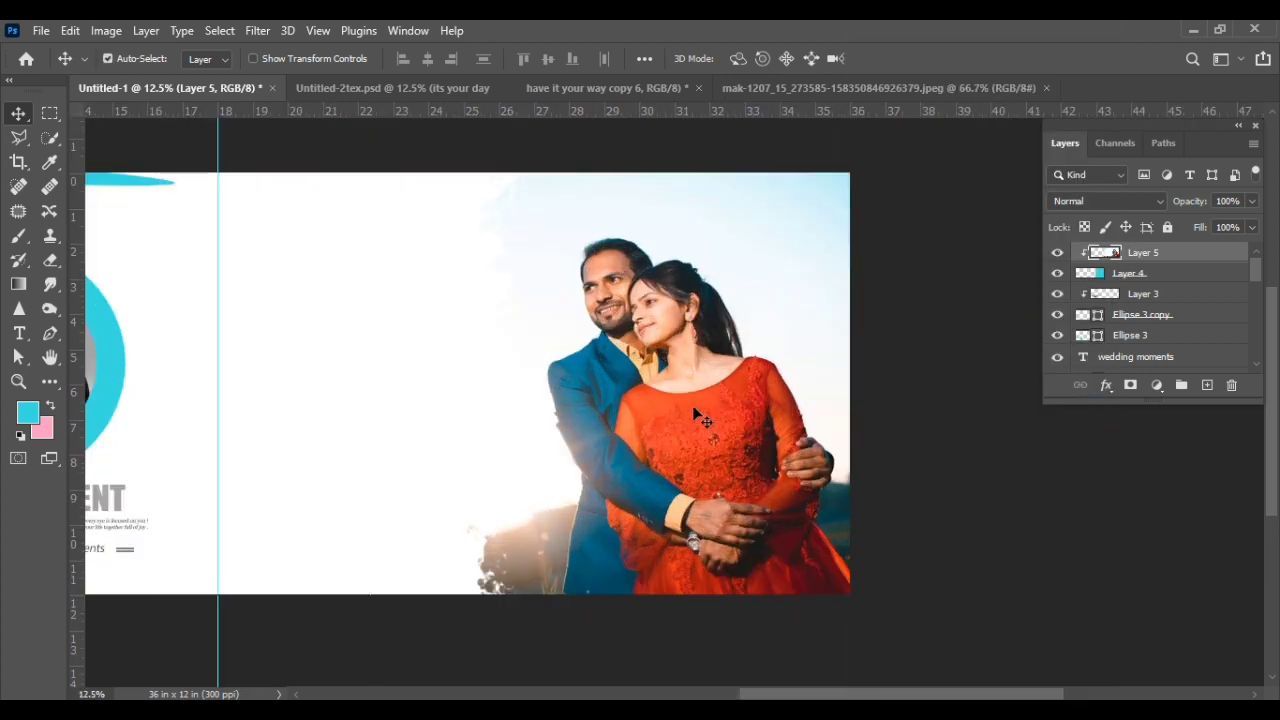
# Step: Duplicate the cyan splash layer, nudge the original Layer 4, then delete it
pyautogui.hscroll(-3, 574, 414)
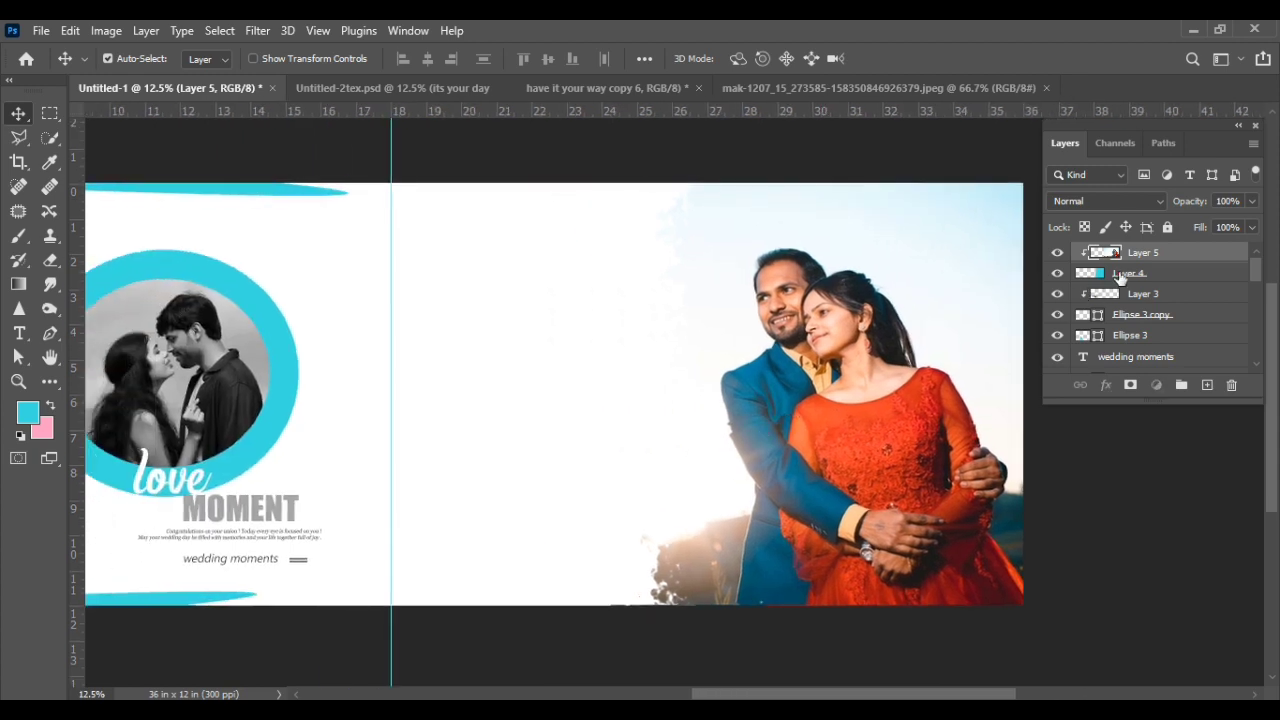
pyautogui.click(1120, 277)
pyautogui.hotkey('ctrl', 'j')
pyautogui.click(1118, 294)
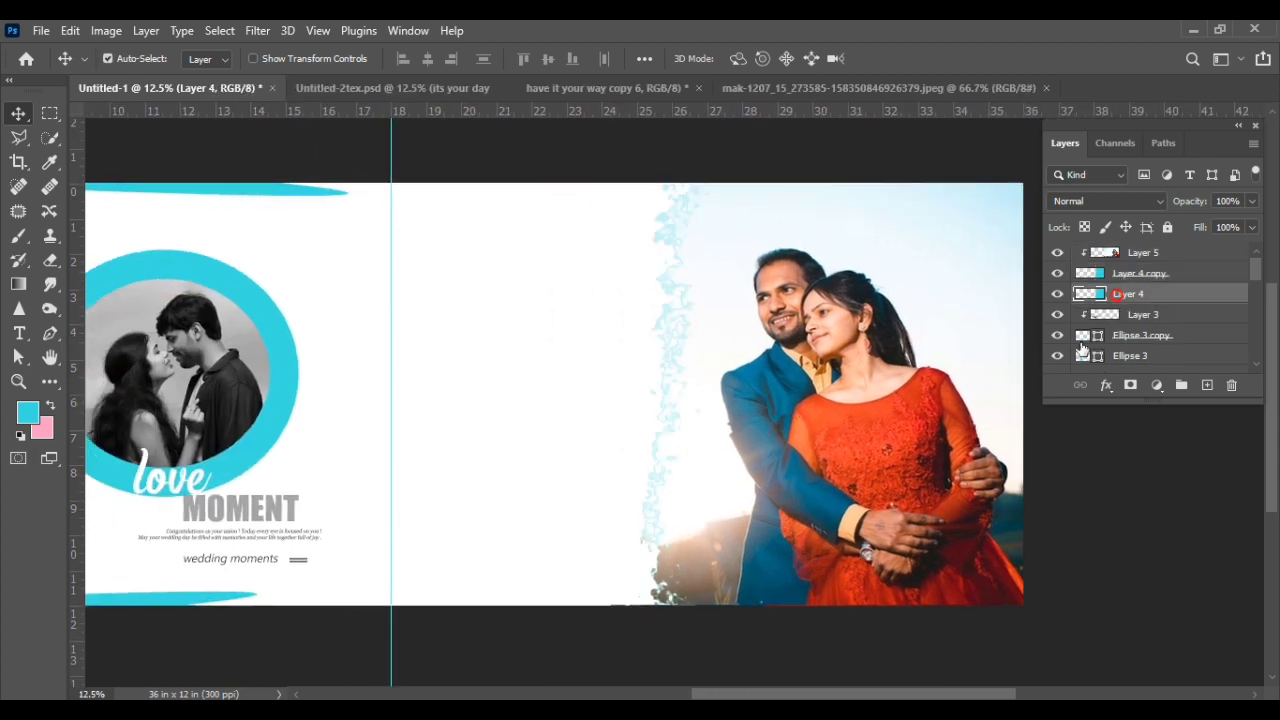
pyautogui.hotkey('shift', 'Left')
pyautogui.hotkey('shift', 'Left')
pyautogui.hotkey('shift', 'Left')
pyautogui.hotkey('shift', 'Left')
pyautogui.hotkey('shift', 'Left')
pyautogui.hotkey('shift', 'Left')
pyautogui.hotkey('shift', 'Left')
pyautogui.hotkey('shift', 'Left')
pyautogui.hotkey('shift', 'Left')
pyautogui.hotkey('shift', 'Left')
pyautogui.hotkey('shift', 'Left')
pyautogui.hotkey('shift', 'Right')
pyautogui.hotkey('shift', 'Right')
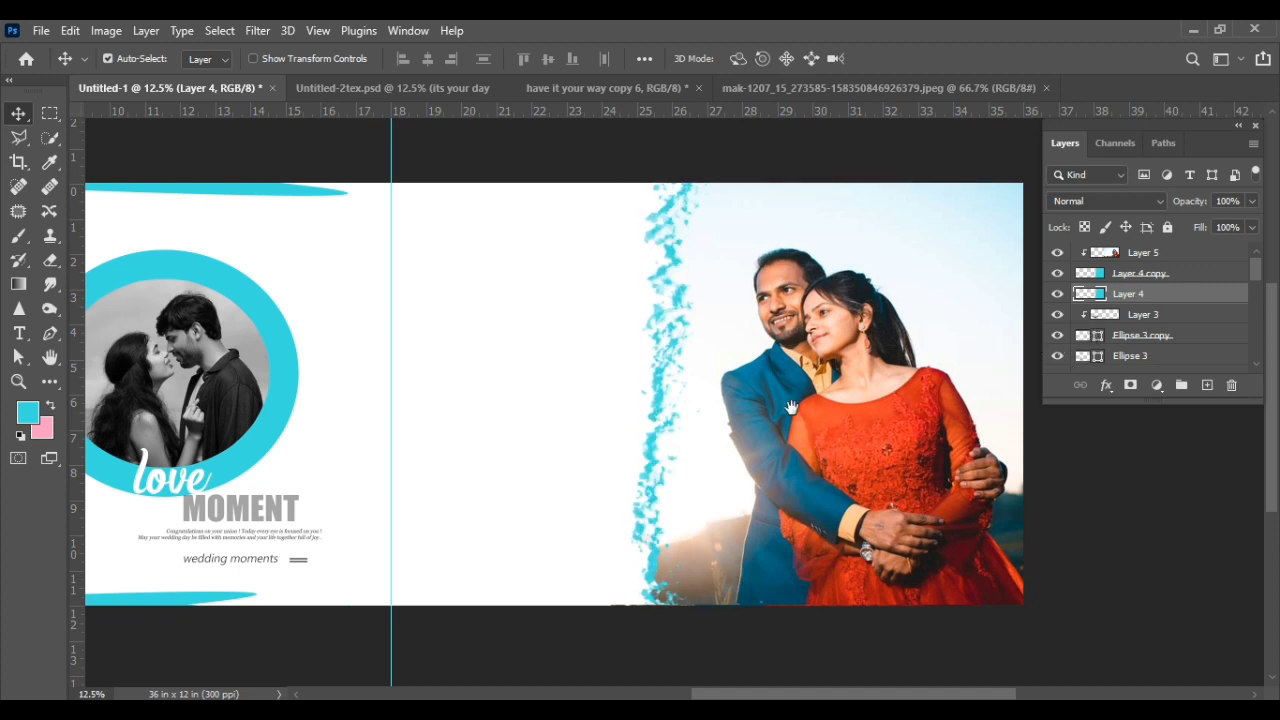
pyautogui.moveTo(620, 425); pyautogui.dragTo(766, 425)
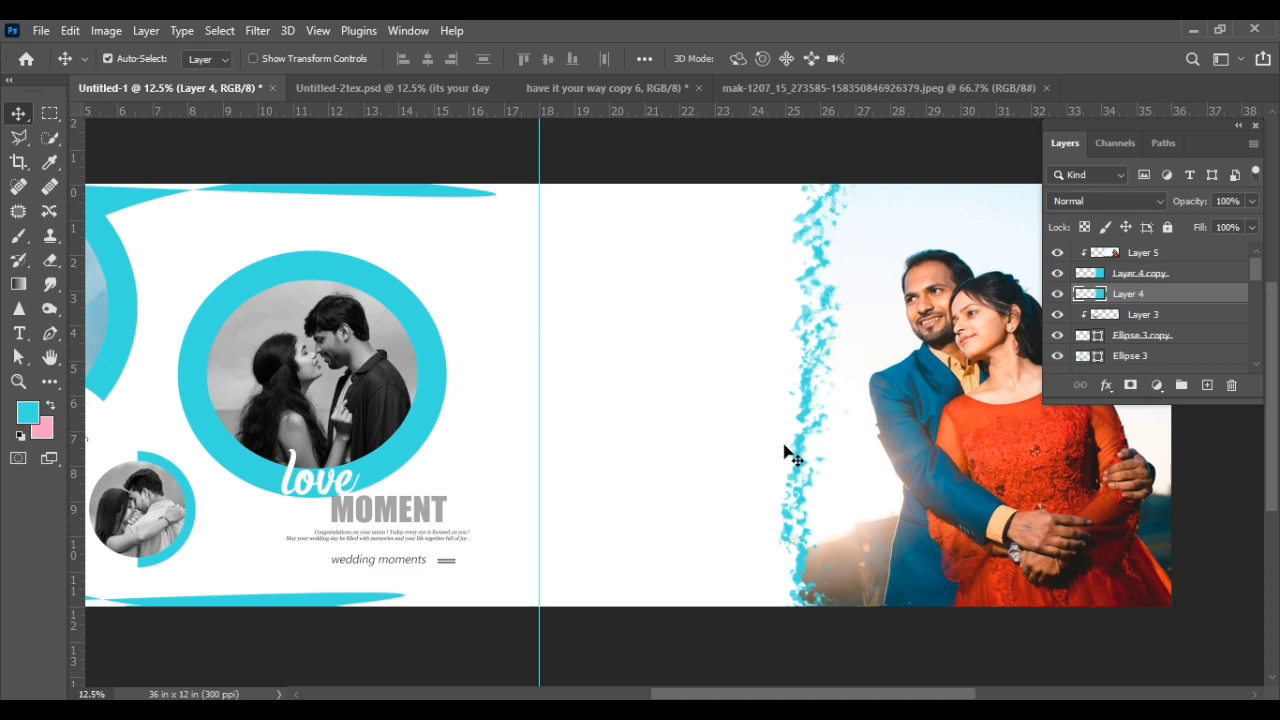
pyautogui.press('Delete')
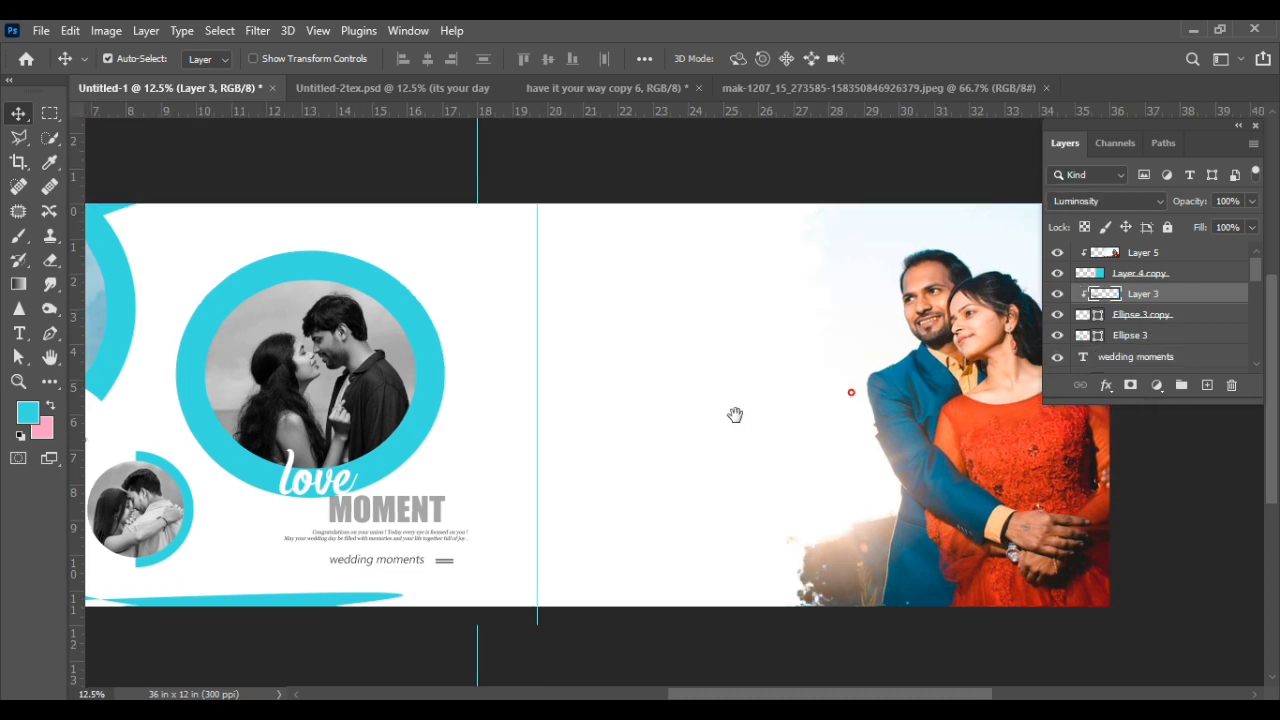
pyautogui.moveTo(734, 414); pyautogui.dragTo(647, 416)
# Step: Duplicate Layer 4 copy to strengthen the splash edge, then switch to Untitled-2tex.psd
pyautogui.click(1179, 253)
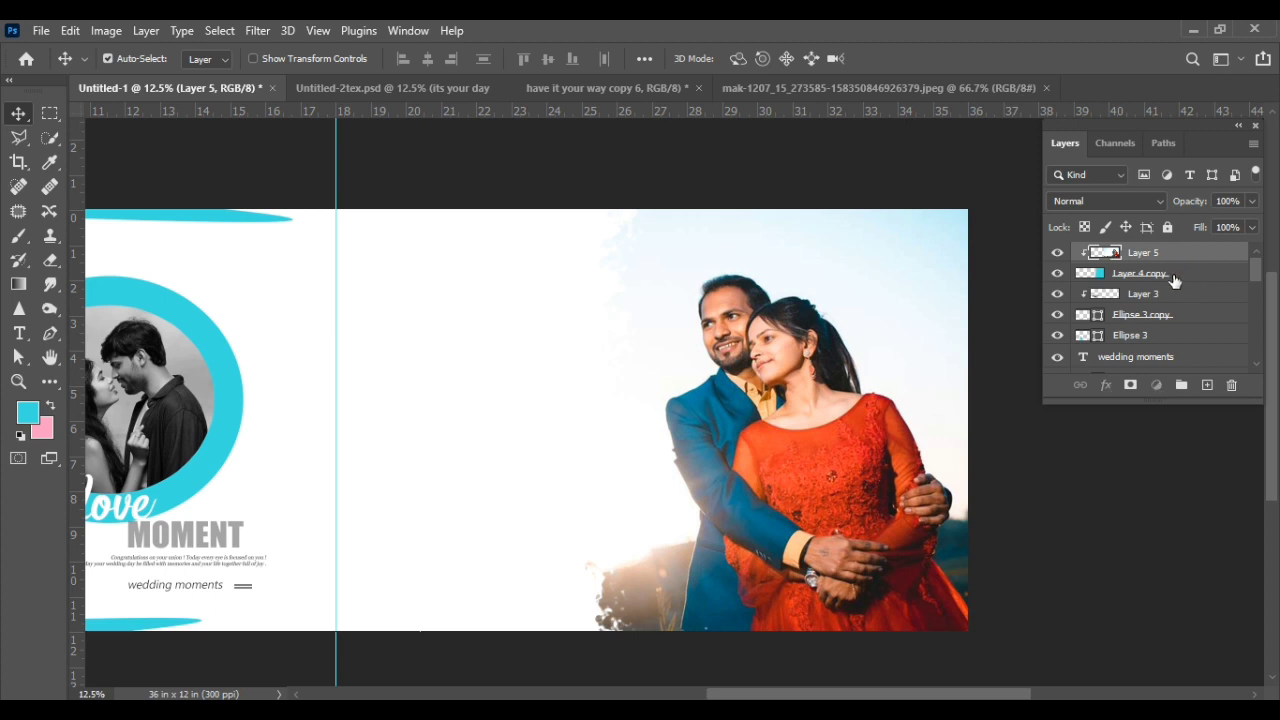
pyautogui.click(1175, 276)
pyautogui.hotkey('ctrl', 'j')
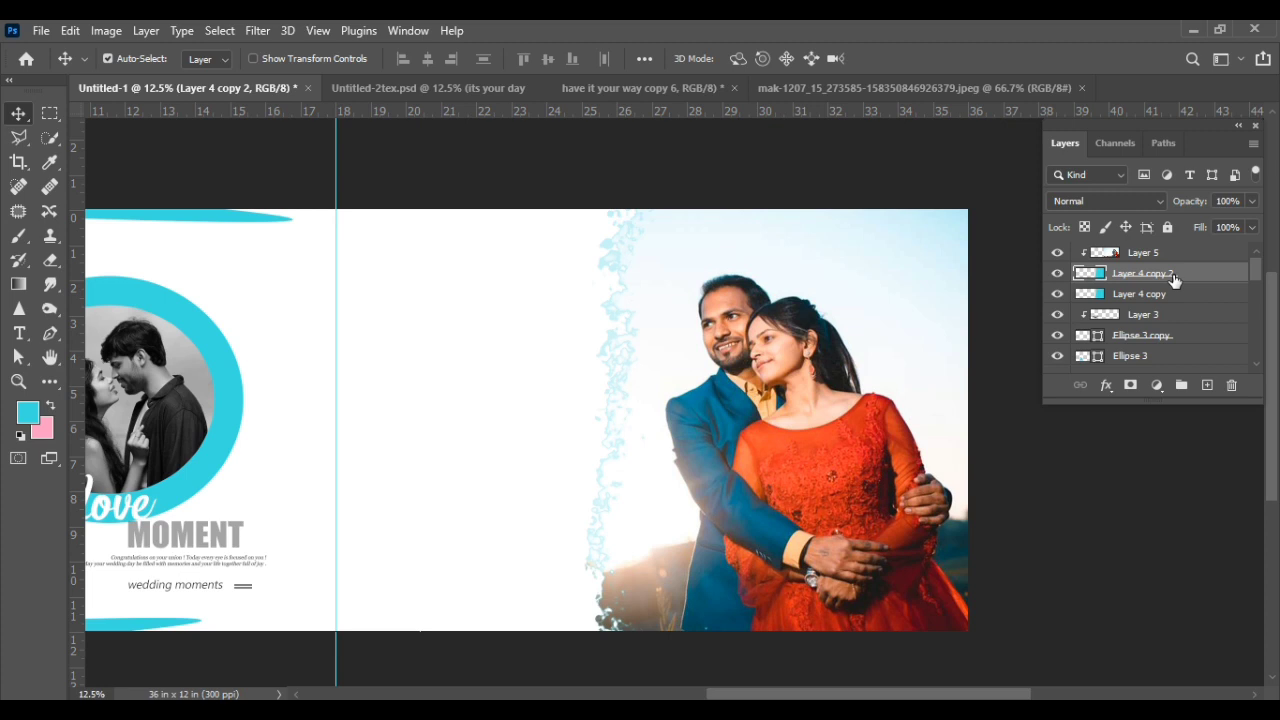
pyautogui.click(1187, 296)
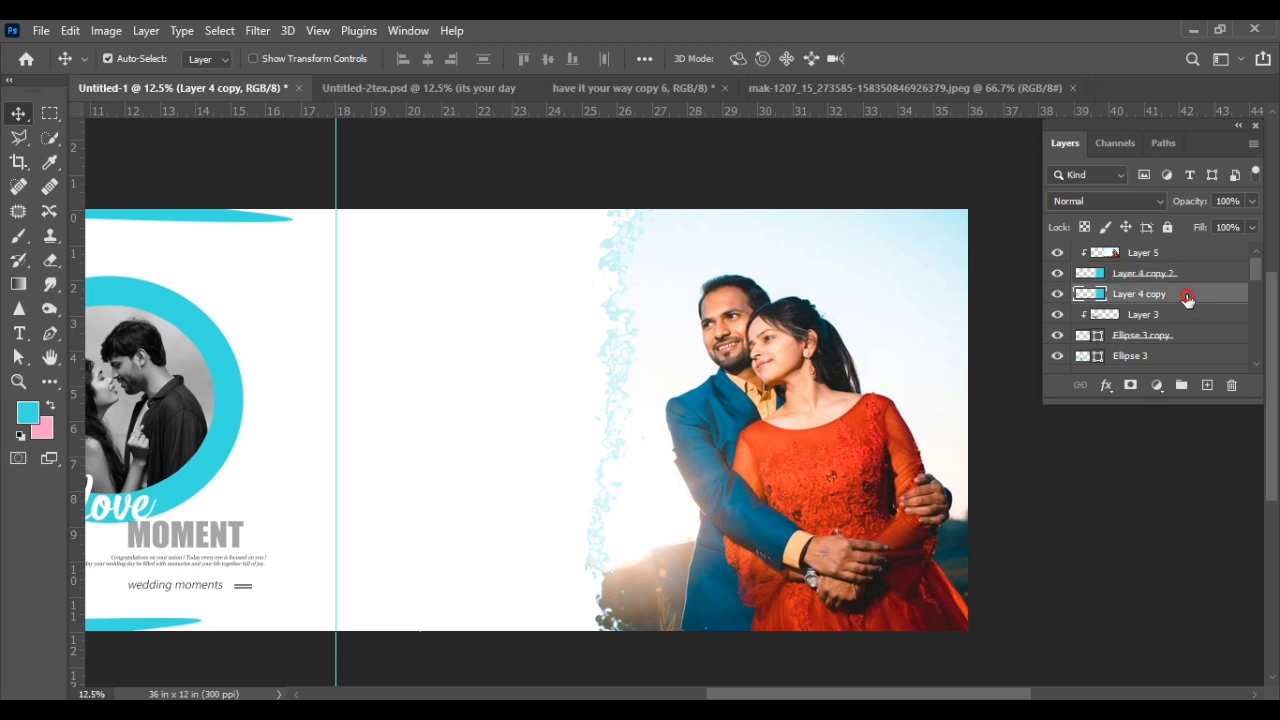
pyautogui.click(1189, 256)
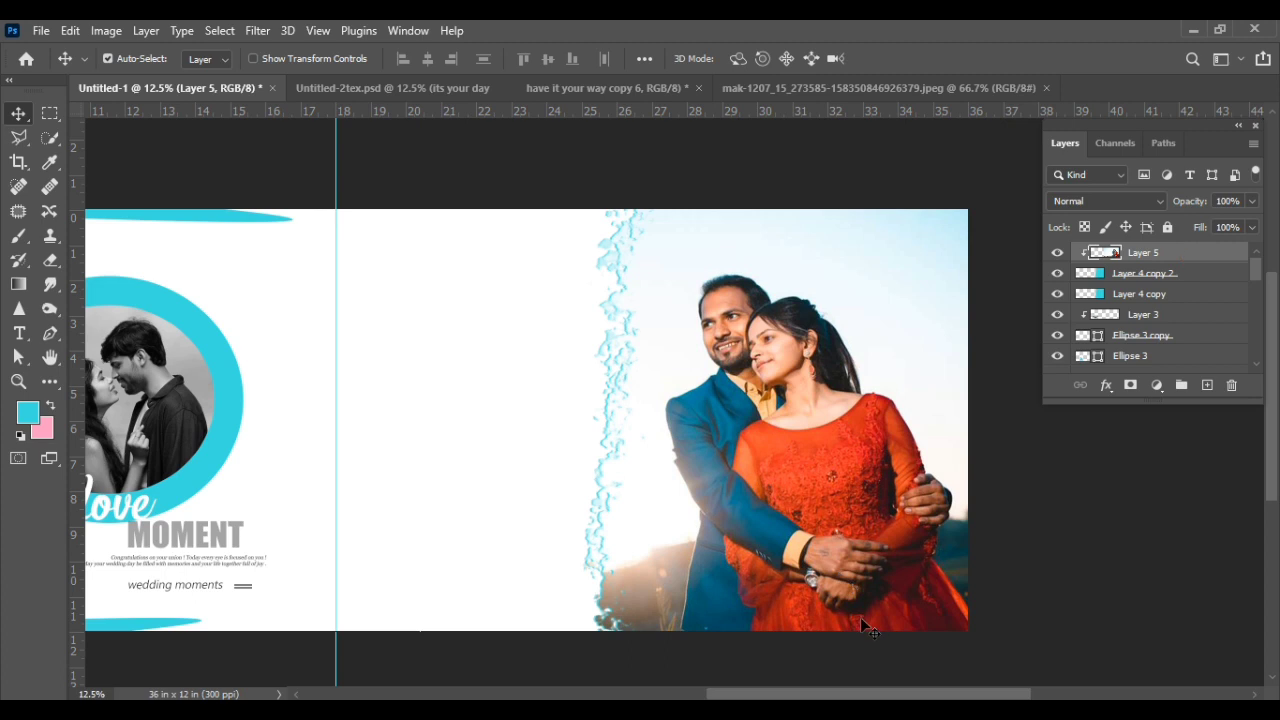
pyautogui.keyDown('ctrl'); pyautogui.click(350, 337); pyautogui.keyUp('ctrl')
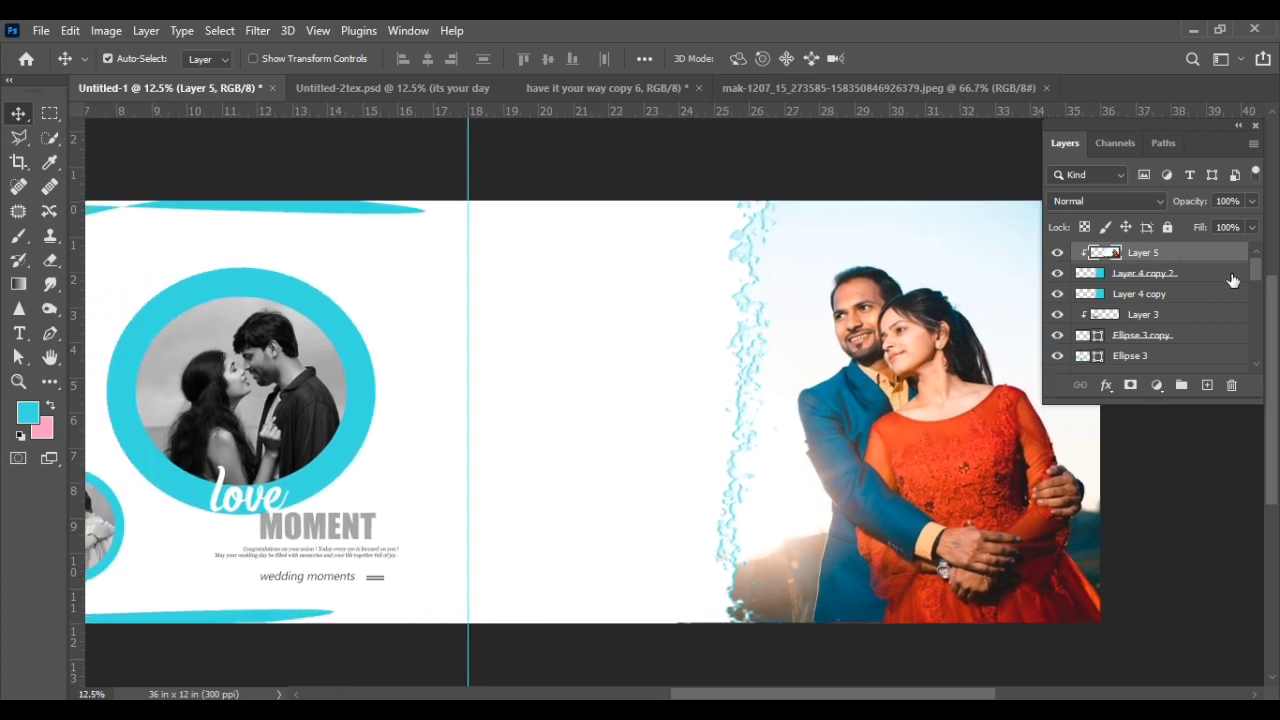
pyautogui.click(374, 86)
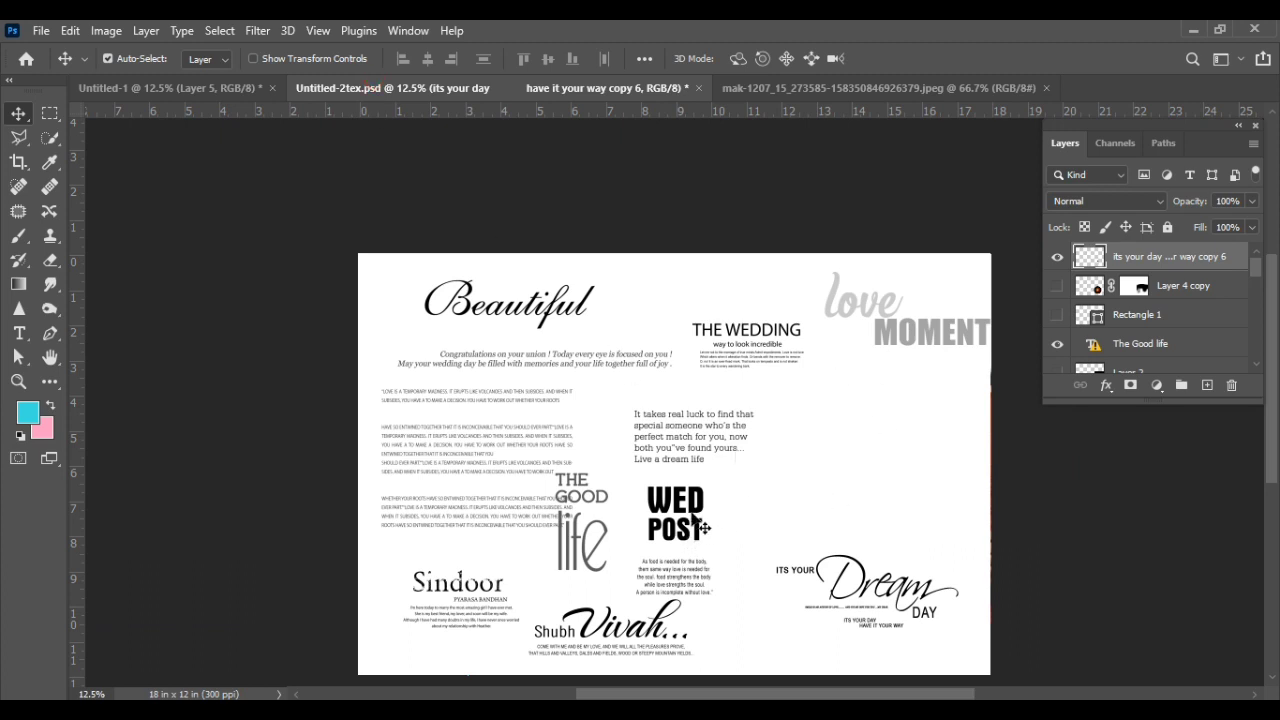
# Step: Drop the 'Love is a temporary madness' body text on the right page, scaled to 59.25%
pyautogui.moveTo(548, 405); pyautogui.dragTo(214, 92)
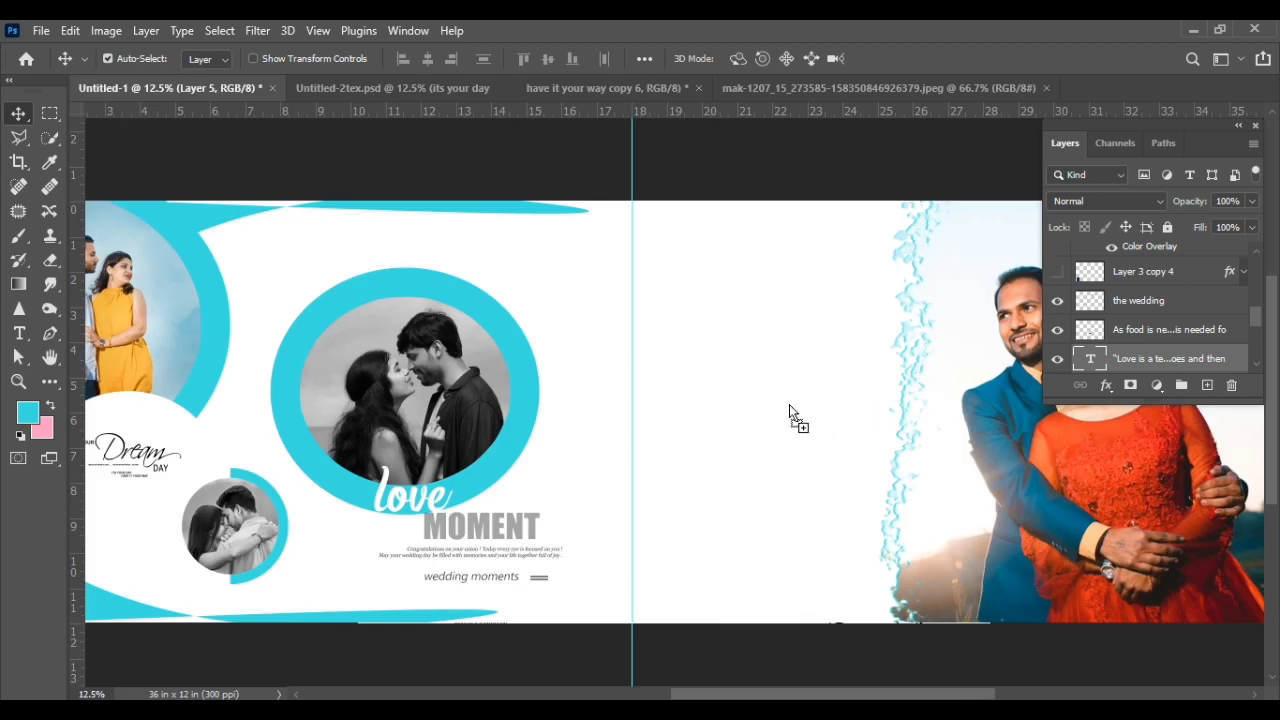
pyautogui.moveTo(213, 91); pyautogui.dragTo(808, 443)
pyautogui.hotkey('ctrl', 't')
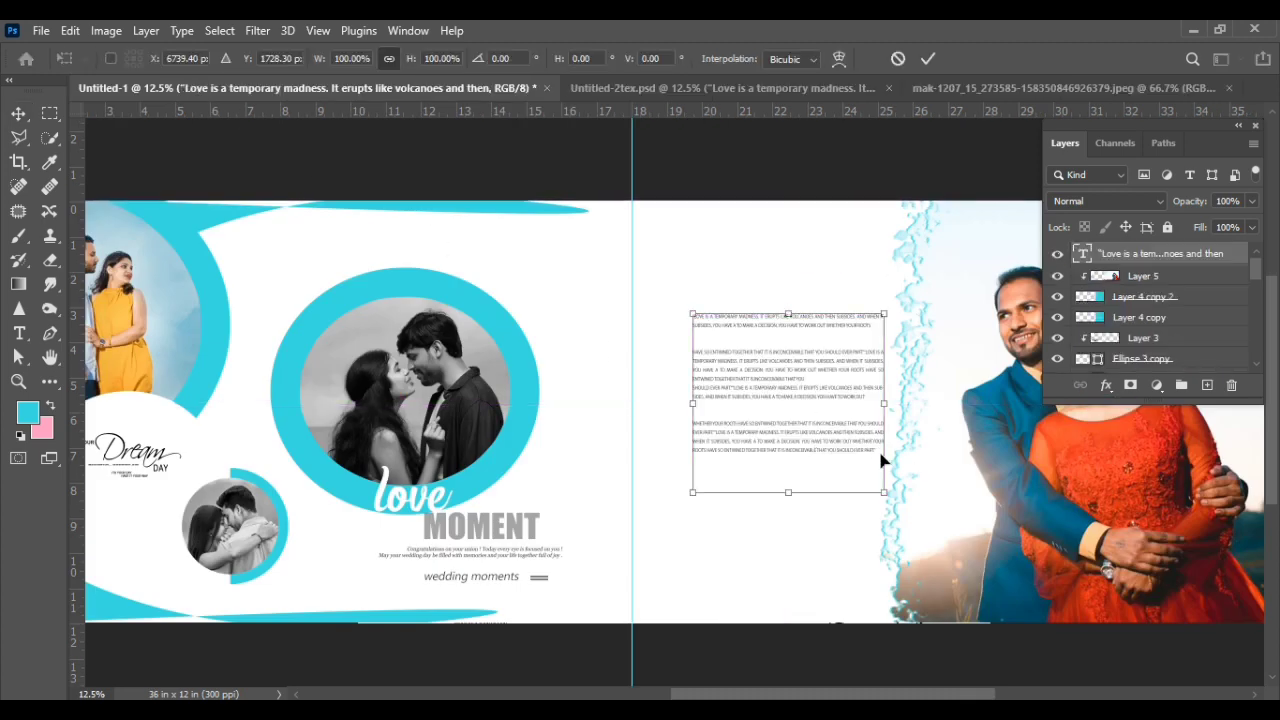
pyautogui.moveTo(886, 493)
pyautogui.mouseDown()
pyautogui.moveTo(846, 456)
pyautogui.moveTo(773, 447)
pyautogui.moveTo(870, 558)
pyautogui.mouseUp()
pyautogui.press('Return')
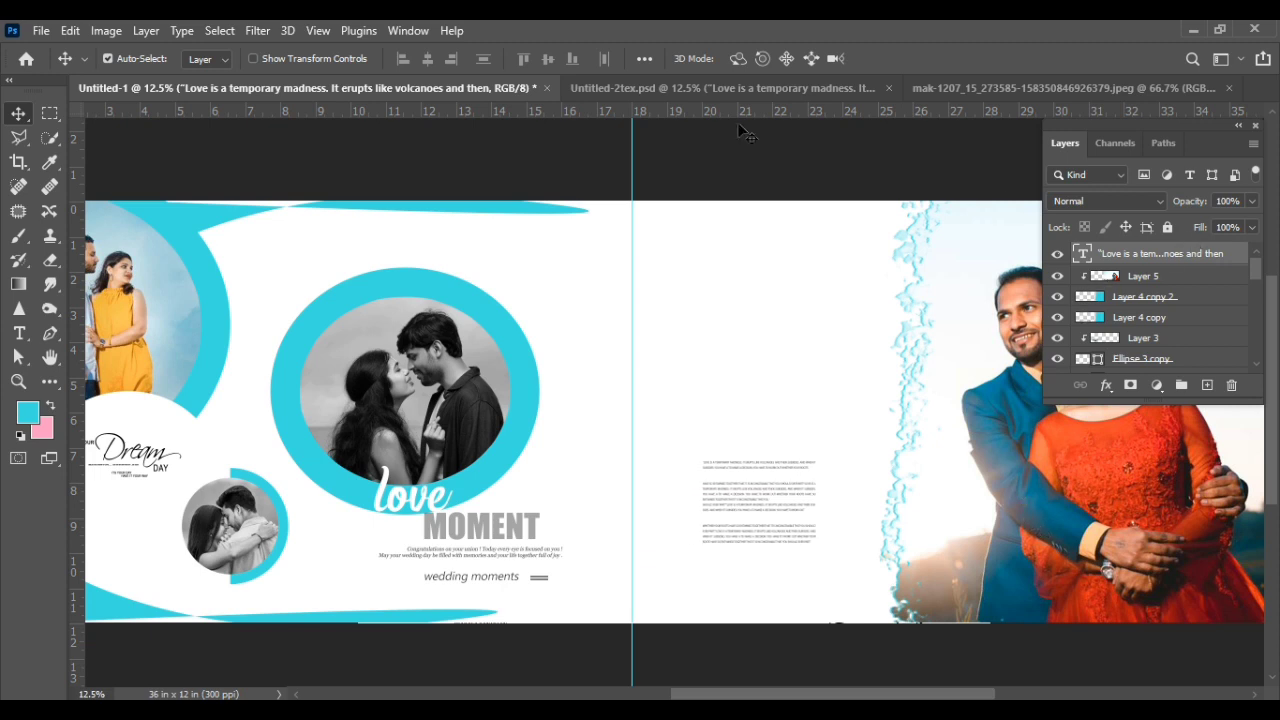
# Step: Bring THE WEDDING heading from the templates onto the right page and resize it slightly
pyautogui.click(617, 88)
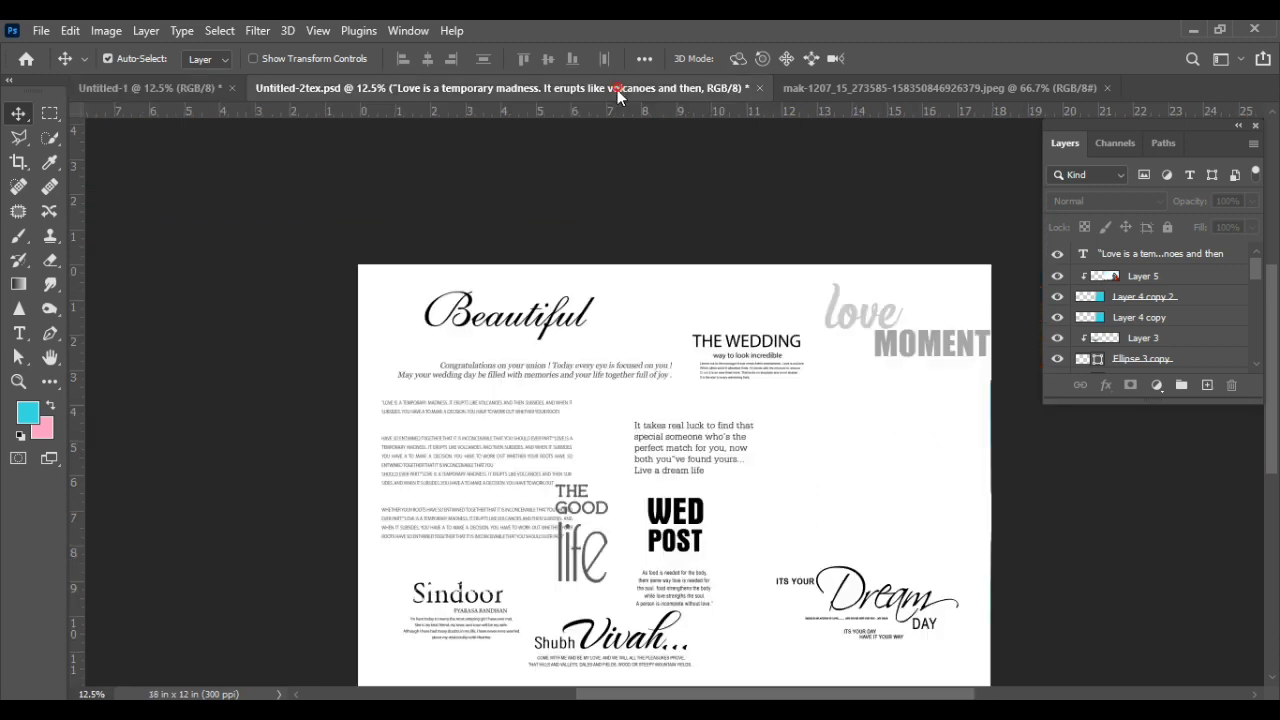
pyautogui.scroll(-1, 731, 470)
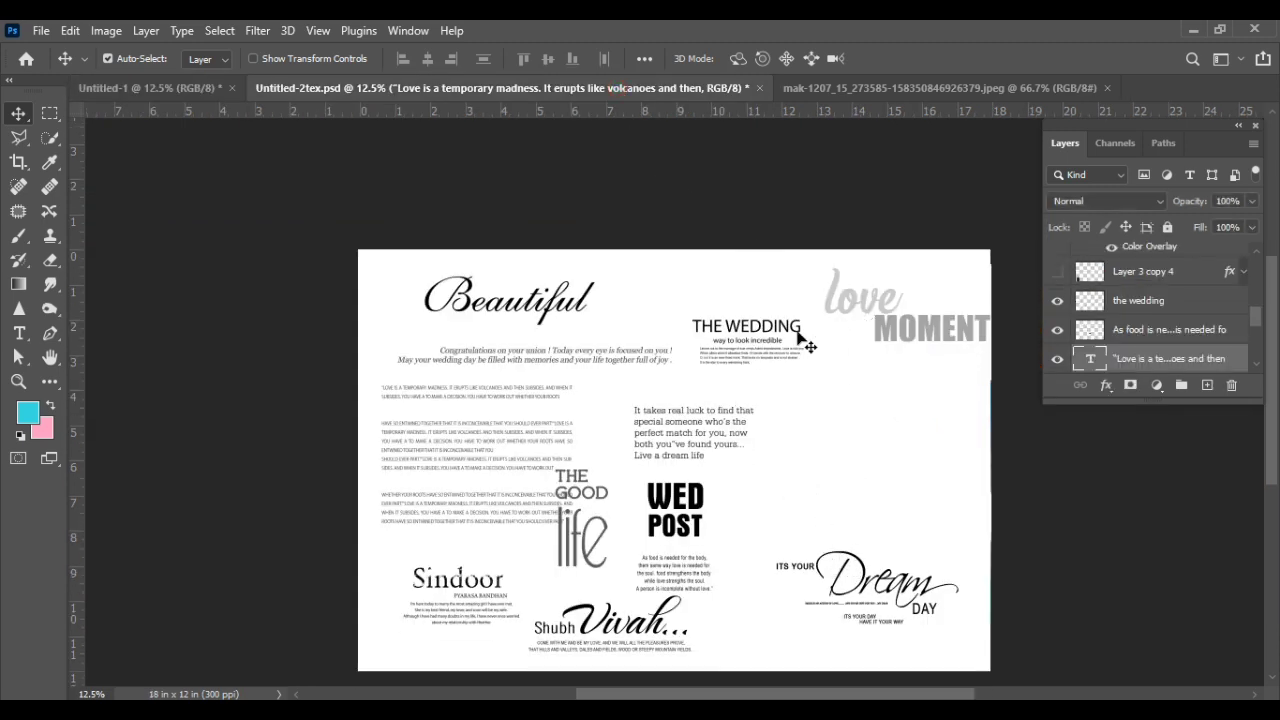
pyautogui.moveTo(803, 334)
pyautogui.mouseDown()
pyautogui.moveTo(138, 87)
pyautogui.moveTo(426, 264)
pyautogui.mouseUp()
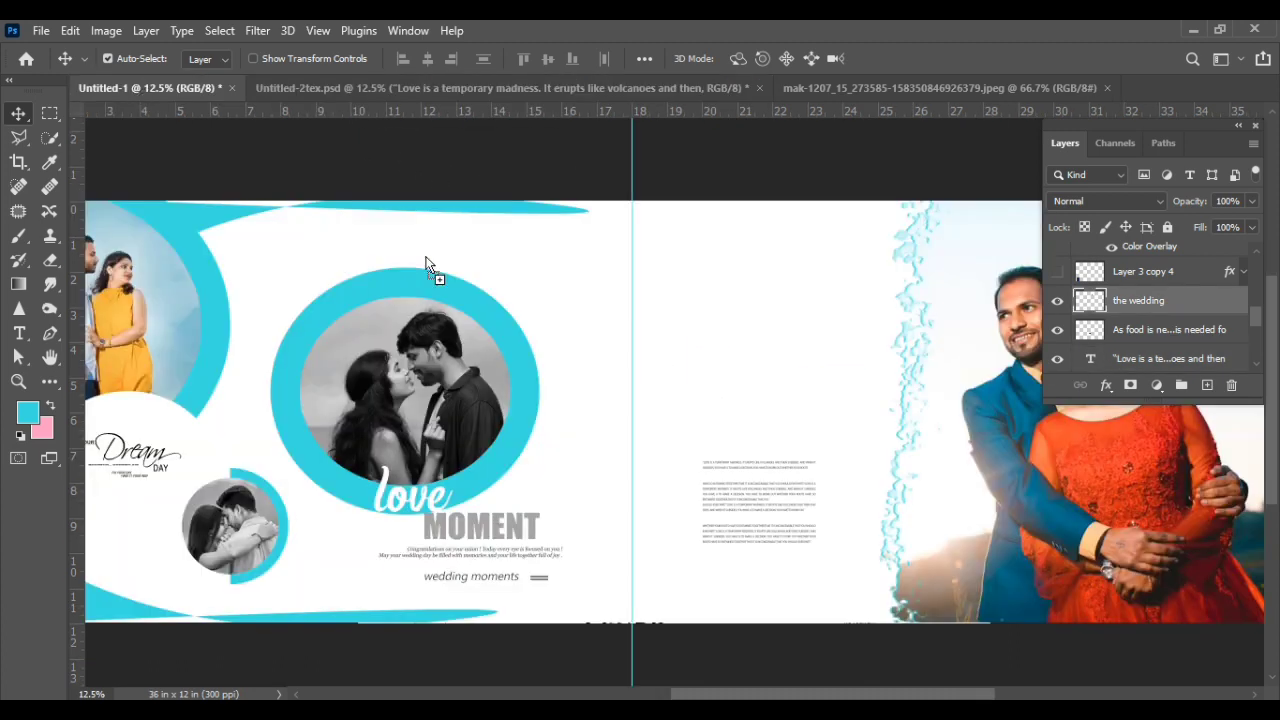
pyautogui.moveTo(770, 440); pyautogui.dragTo(785, 445)
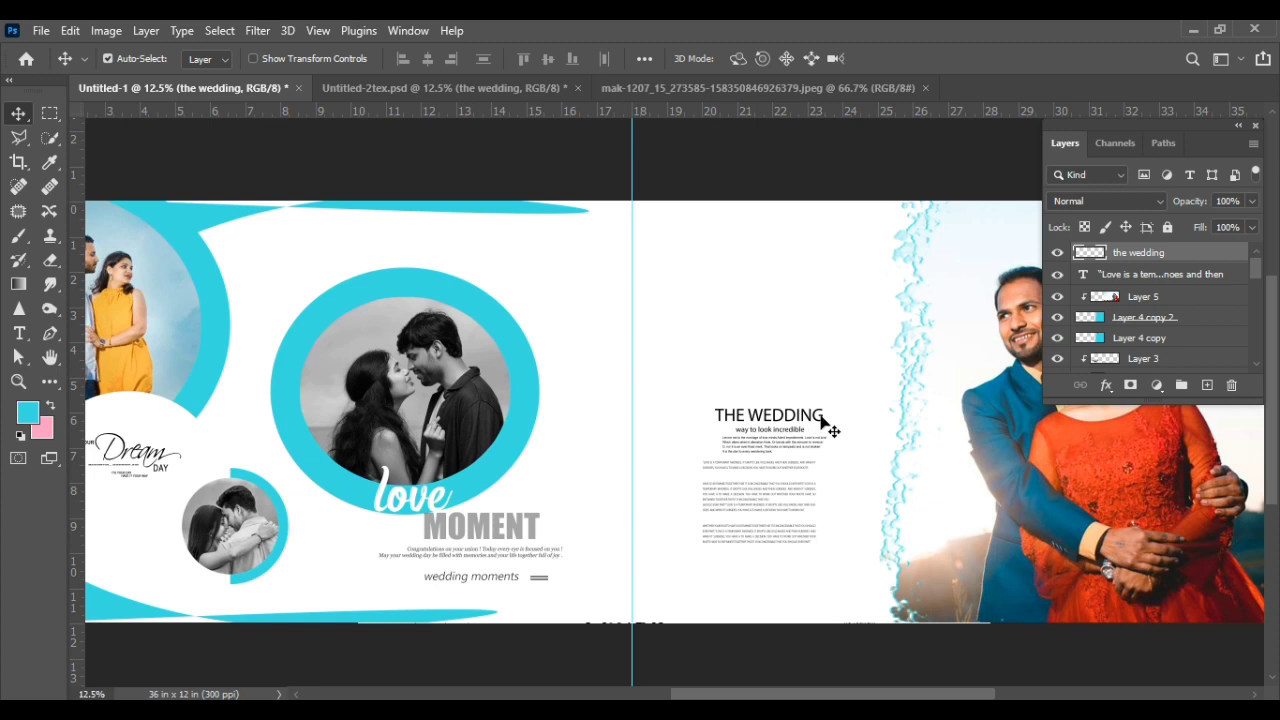
pyautogui.moveTo(818, 423); pyautogui.dragTo(806, 424)
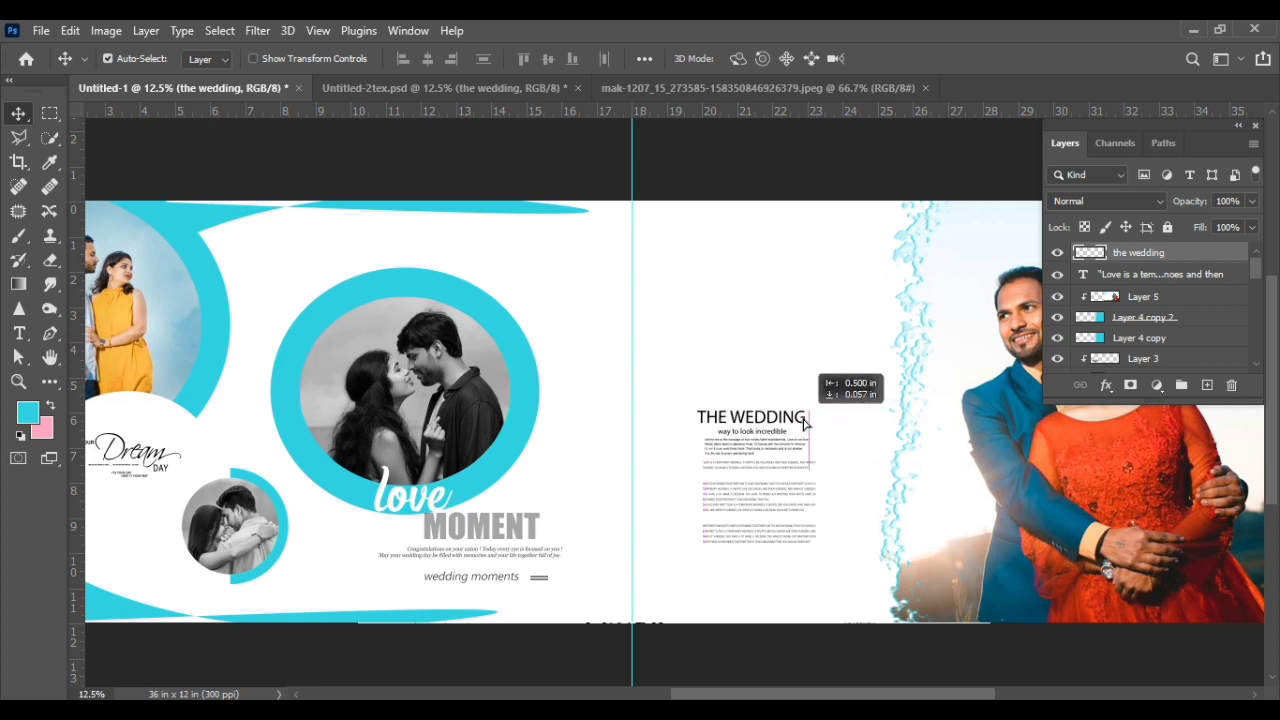
pyautogui.press('ctrl')
pyautogui.hotkey('ctrl', 't')
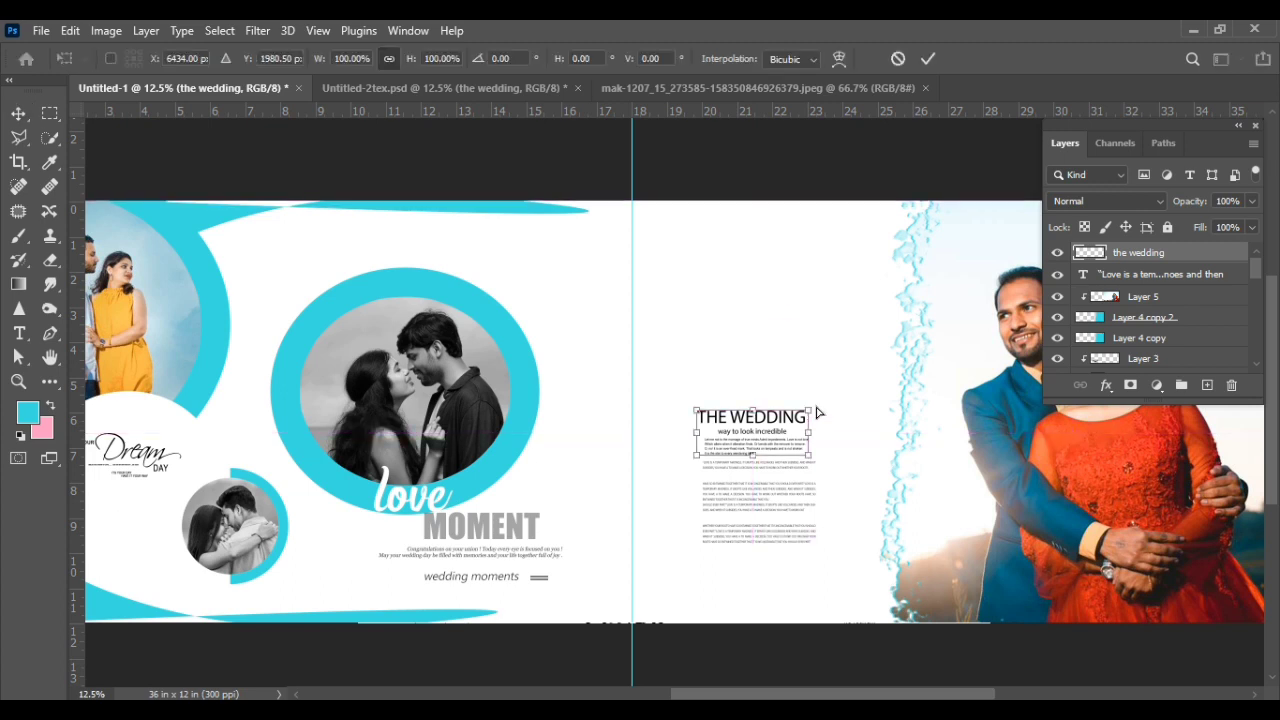
pyautogui.moveTo(808, 409); pyautogui.dragTo(814, 404)
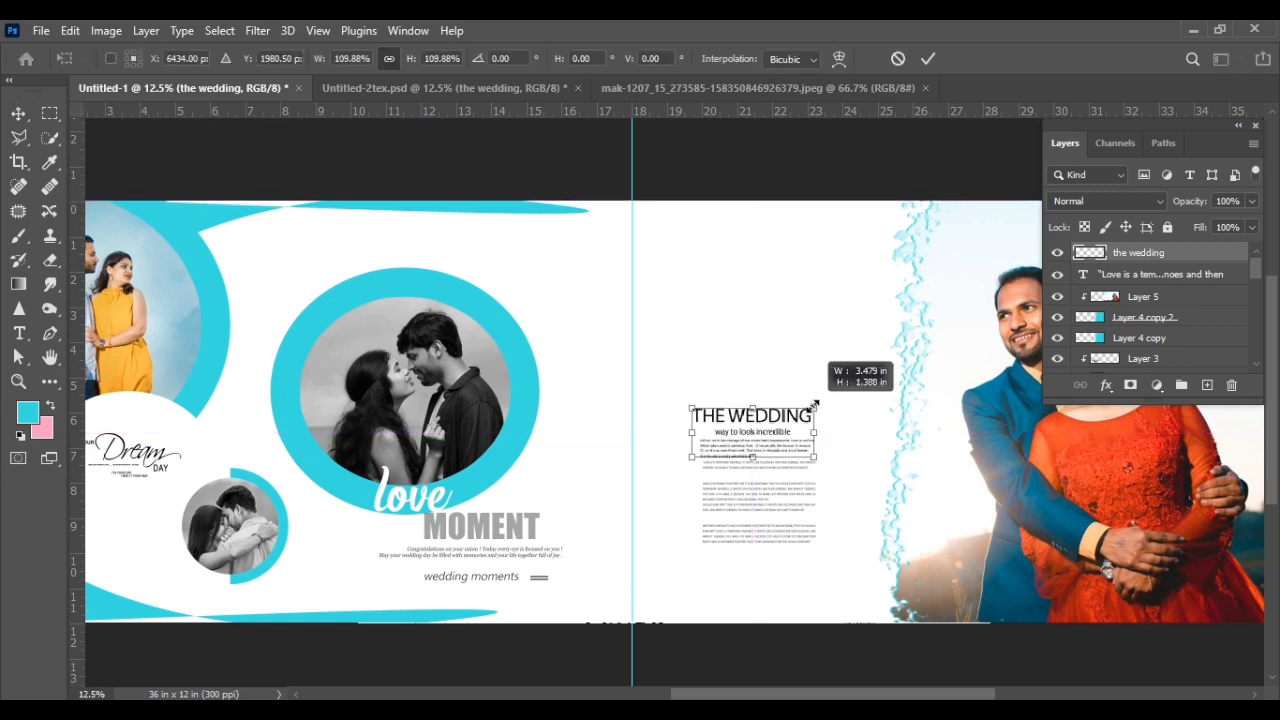
pyautogui.press('Return')
# Step: Nudge THE WEDDING heading block into position with Shift+arrow keys
pyautogui.hotkey('shift', 'Right')
pyautogui.hotkey('shift', 'Right')
pyautogui.hotkey('shift', 'Right')
pyautogui.hotkey('shift', 'Right')
pyautogui.hotkey('shift', 'Up')
pyautogui.hotkey('shift', 'Left')
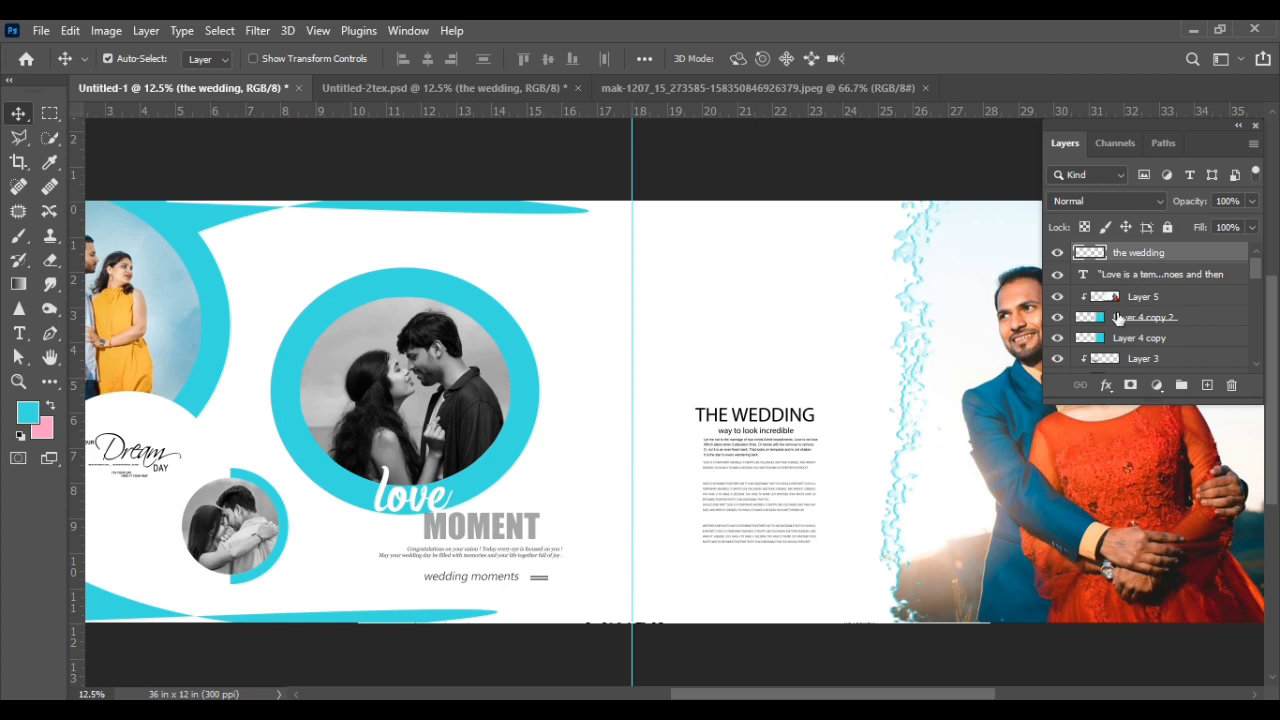
pyautogui.hotkey('shift', 'Down')
pyautogui.hotkey('shift', 'Down')
pyautogui.hotkey('shift', 'Up')
pyautogui.hotkey('shift', 'Up')
pyautogui.hotkey('shift', 'Up')
pyautogui.hotkey('shift', 'Up')
pyautogui.hotkey('shift', 'Up')
pyautogui.hotkey('shift', 'Up')
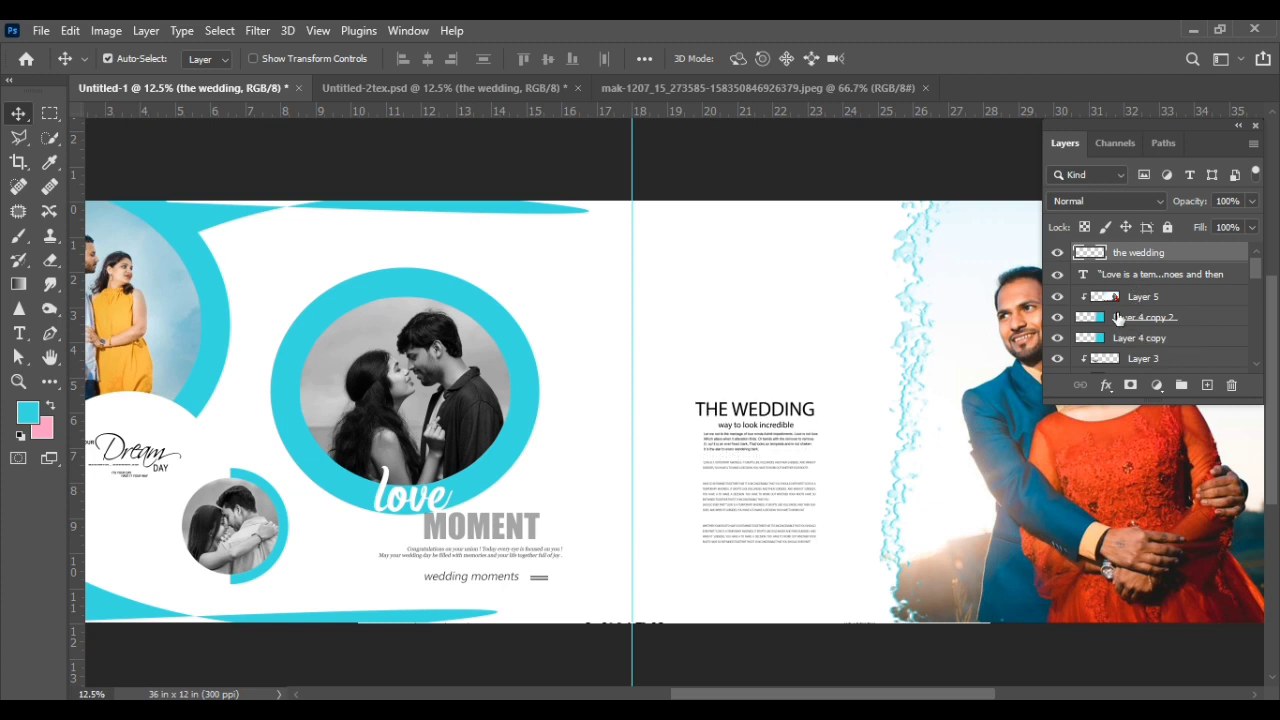
pyautogui.hotkey('shift', 'Up')
pyautogui.hotkey('shift', 'Down')
pyautogui.hotkey('shift', 'Down')
pyautogui.hotkey('shift', 'Down')
pyautogui.hotkey('shift', 'Down')
pyautogui.hotkey('shift', 'Down')
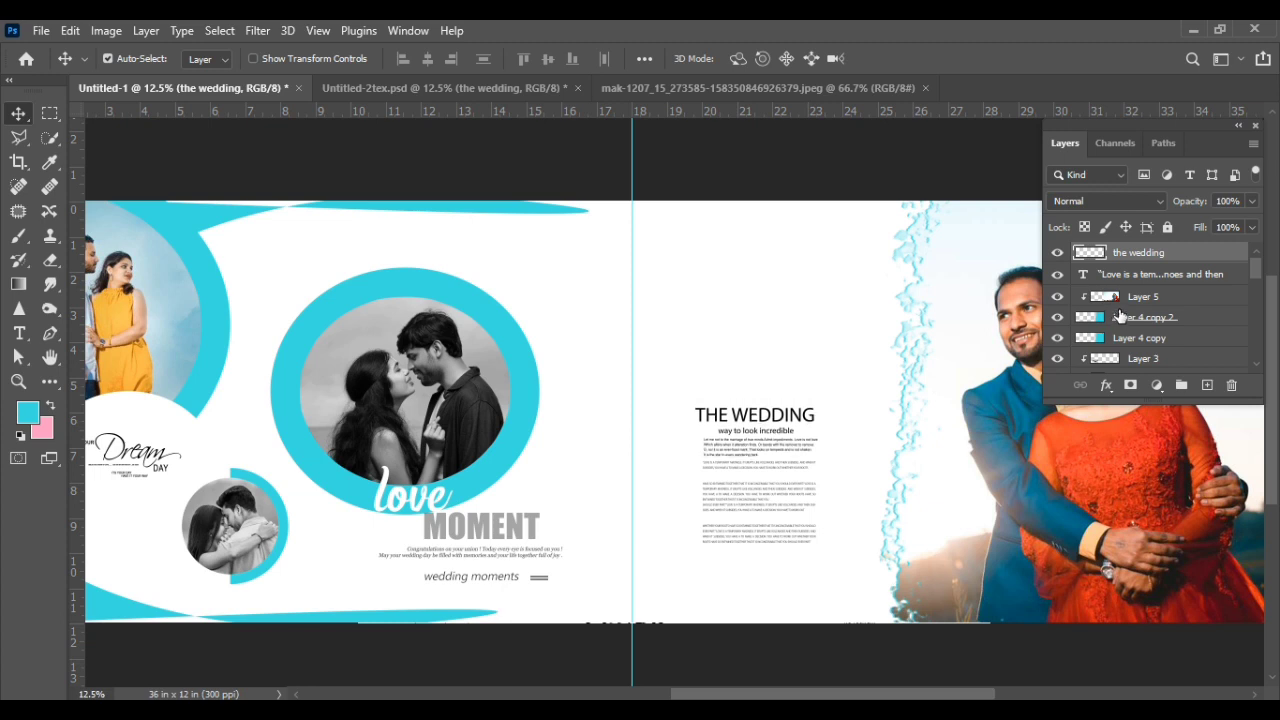
# Step: Scale the heading and body text together to 84.30% and move them lower
pyautogui.keyDown('ctrl'); pyautogui.click(1143, 278); pyautogui.keyUp('ctrl')
pyautogui.hotkey('ctrl', 't')
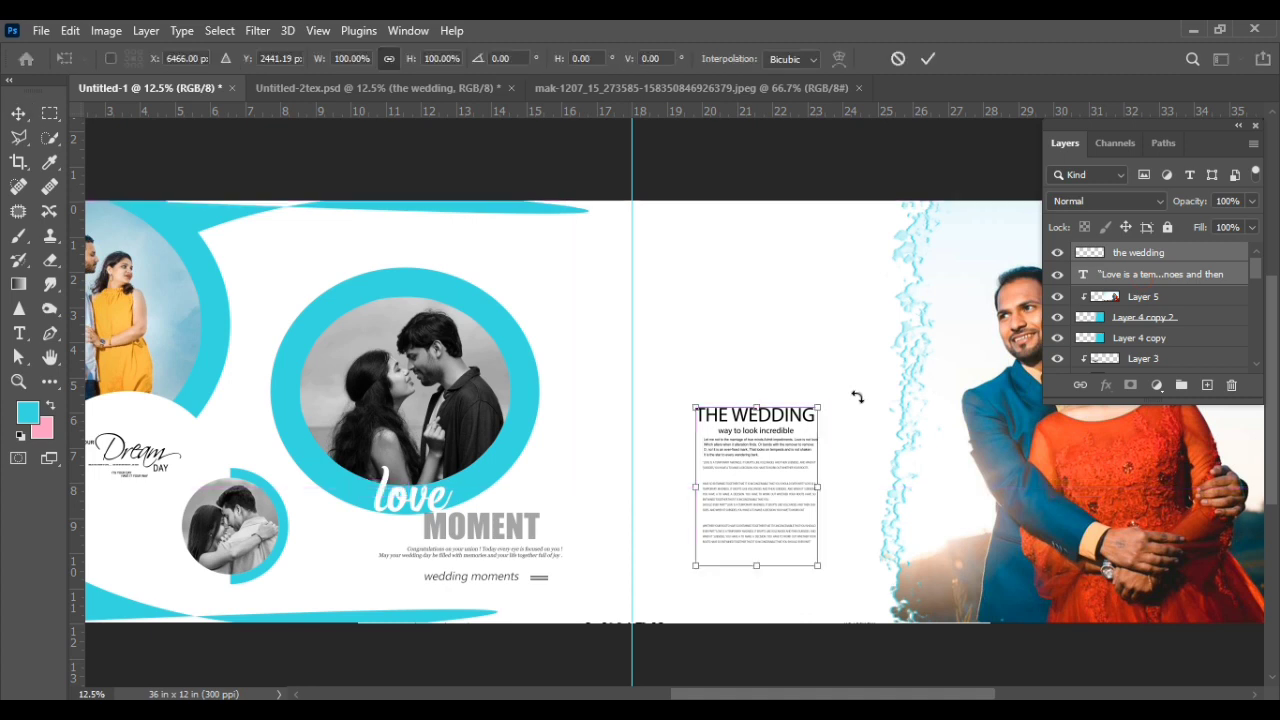
pyautogui.moveTo(818, 405); pyautogui.dragTo(808, 420)
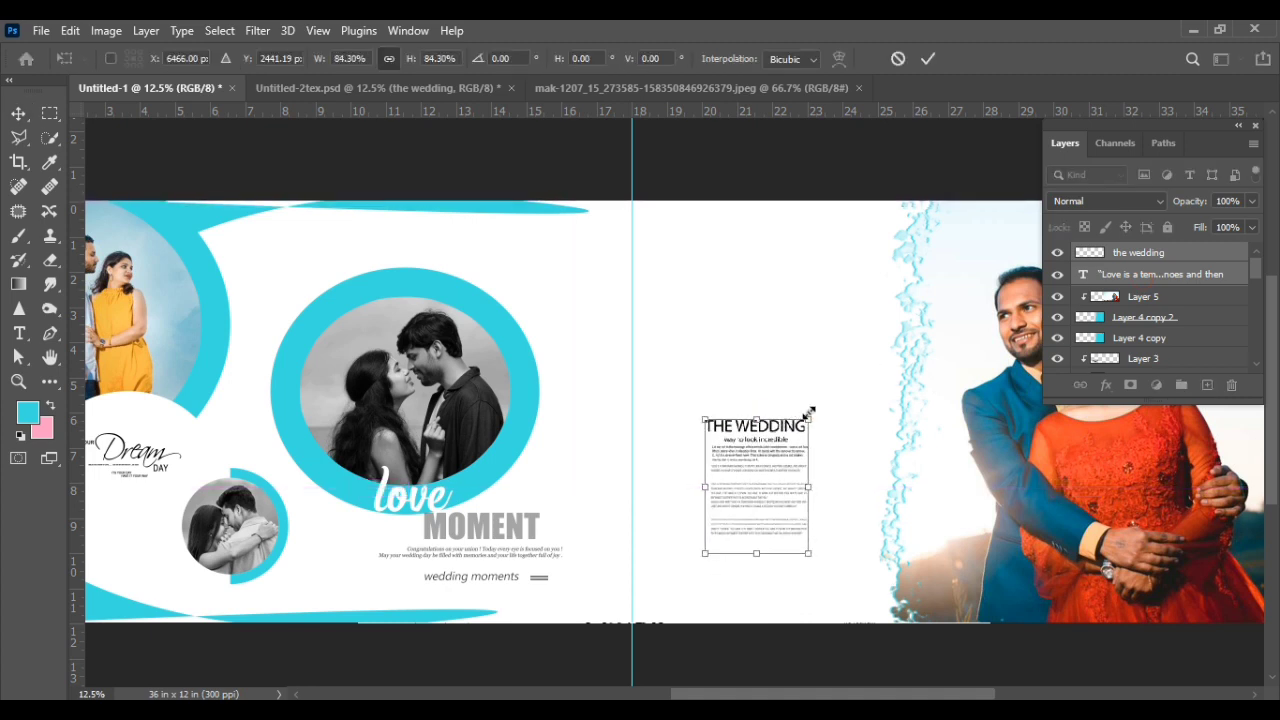
pyautogui.press('Return')
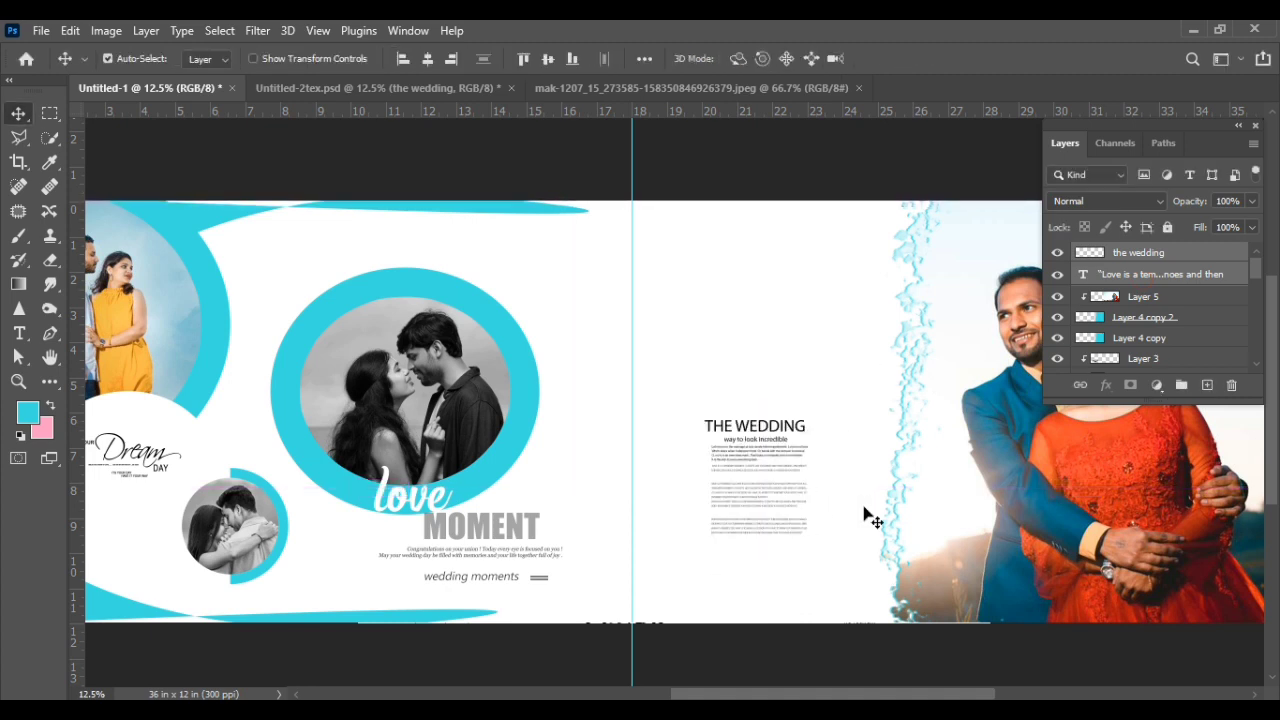
pyautogui.hotkey('shift', 'Down')
pyautogui.hotkey('shift', 'Down')
pyautogui.hotkey('shift', 'Down')
pyautogui.hotkey('shift', 'Down')
pyautogui.hotkey('shift', 'Down')
pyautogui.hotkey('shift', 'Down')
pyautogui.hotkey('shift', 'Down')
pyautogui.hotkey('shift', 'Down')
pyautogui.hotkey('shift', 'Down')
pyautogui.hotkey('shift', 'Down')
pyautogui.hotkey('shift', 'Down')
pyautogui.hotkey('shift', 'Down')
pyautogui.hotkey('shift', 'Down')
pyautogui.hotkey('shift', 'Right')
pyautogui.click(1213, 256)
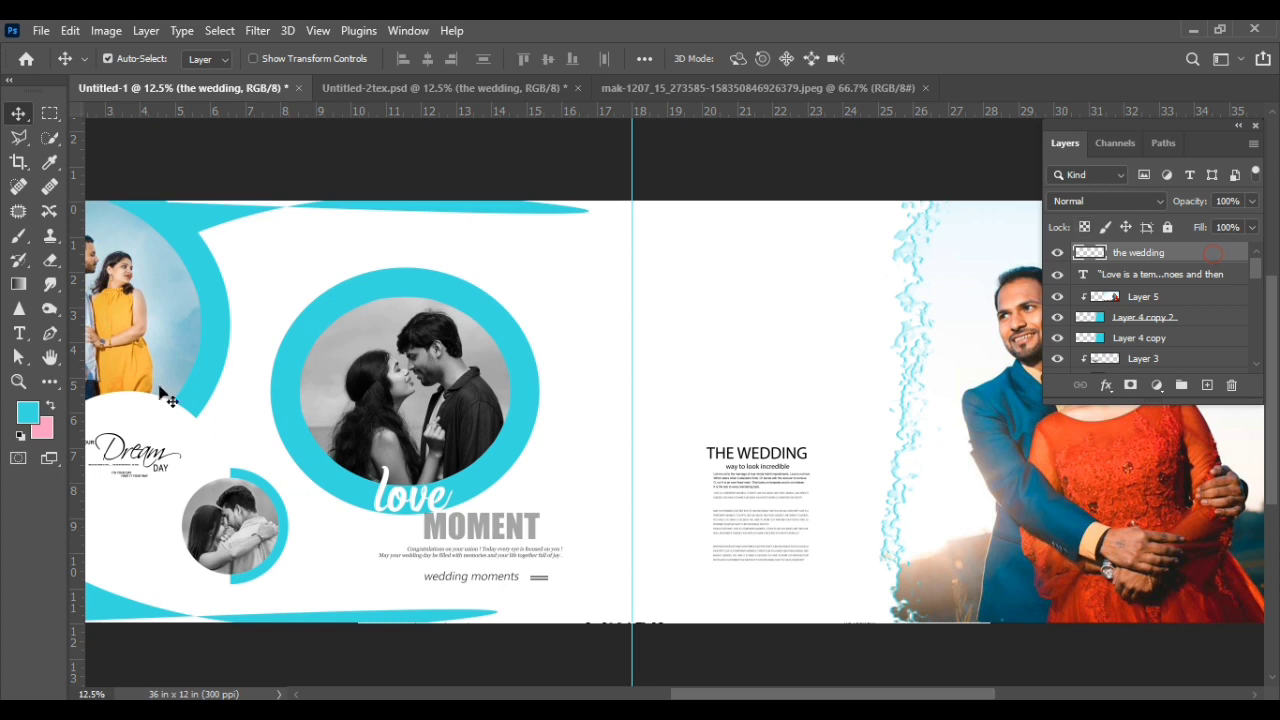
# Step: Draw a cyan ellipse with the Ellipse Tool above THE WEDDING heading
pyautogui.click(50, 381)
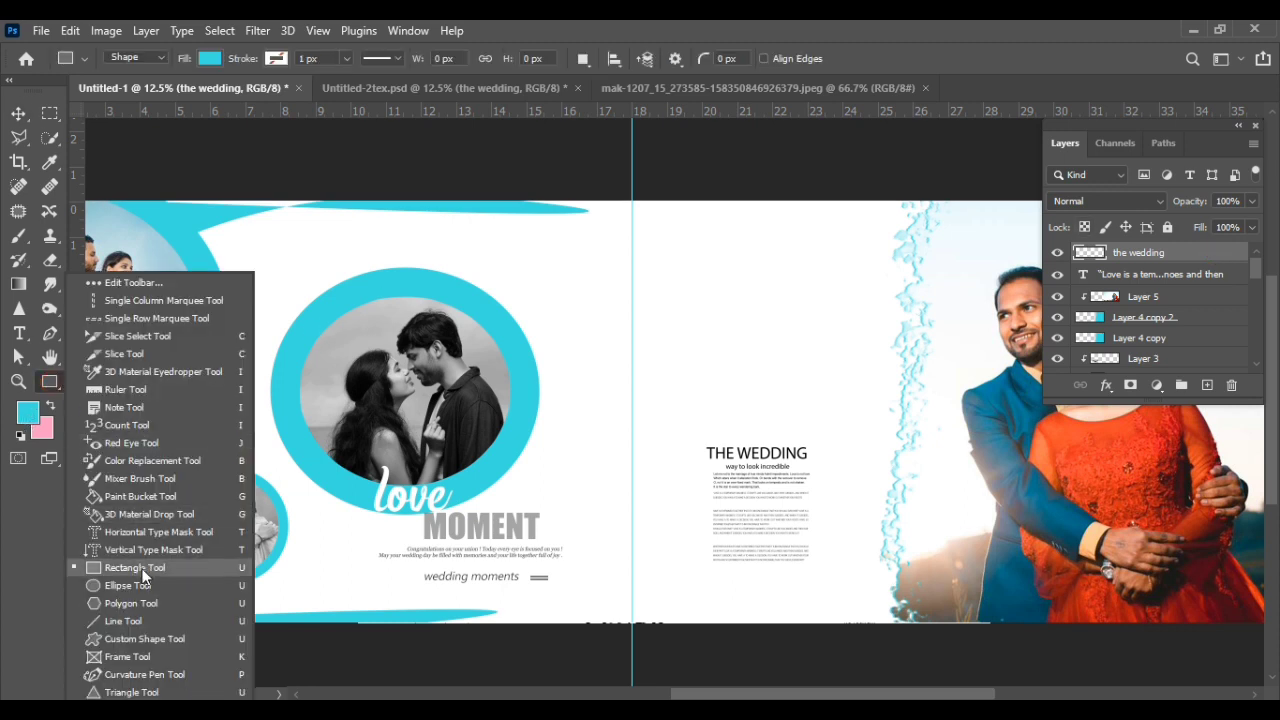
pyautogui.click(137, 582)
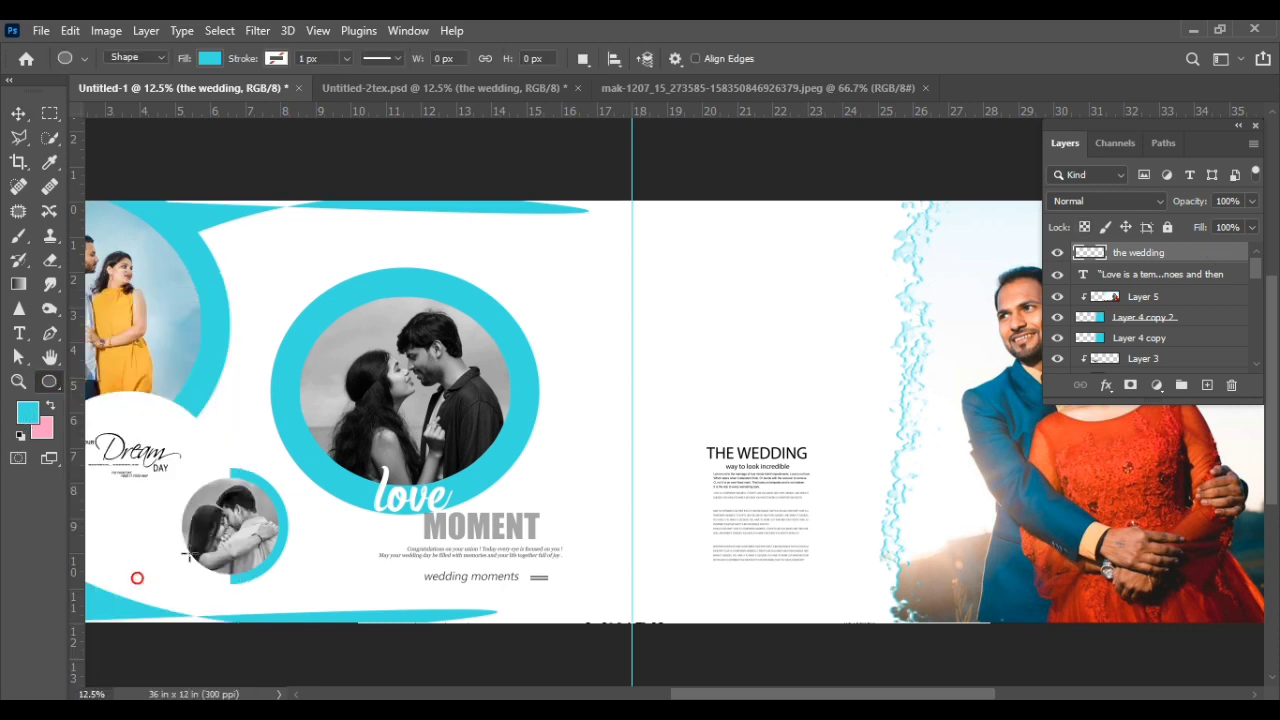
pyautogui.moveTo(697, 290); pyautogui.dragTo(849, 407)
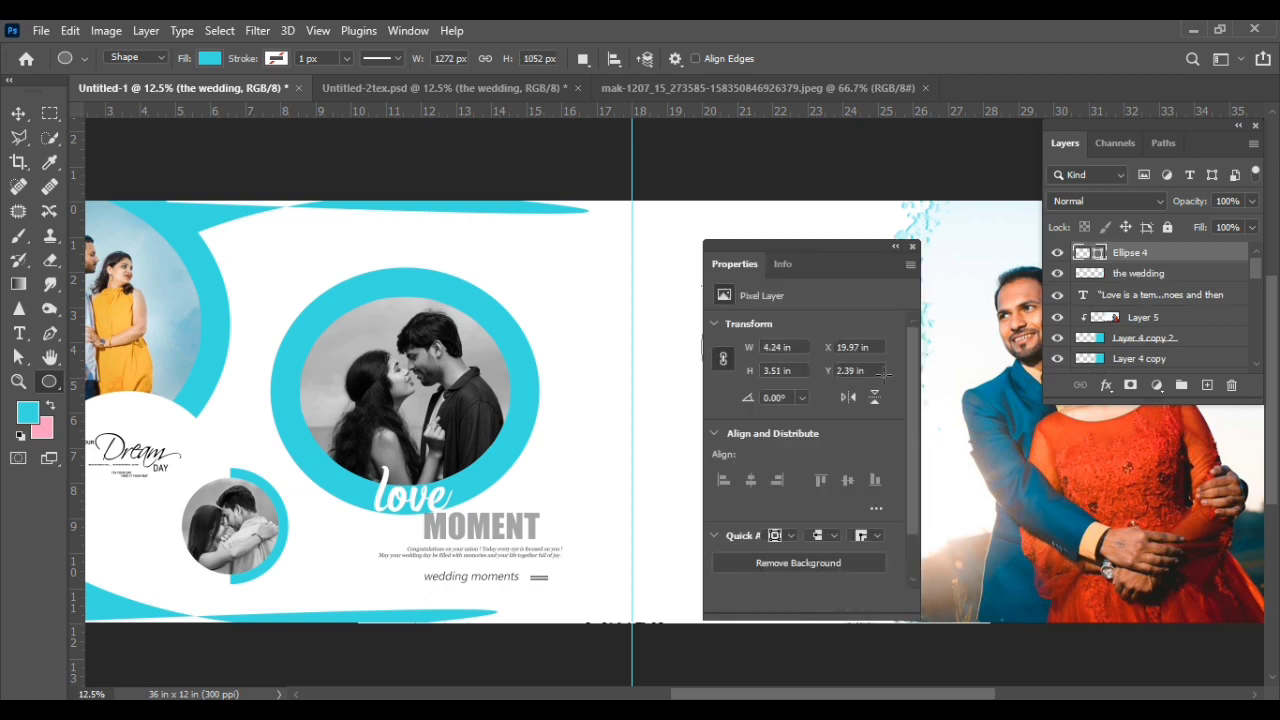
pyautogui.click(912, 245)
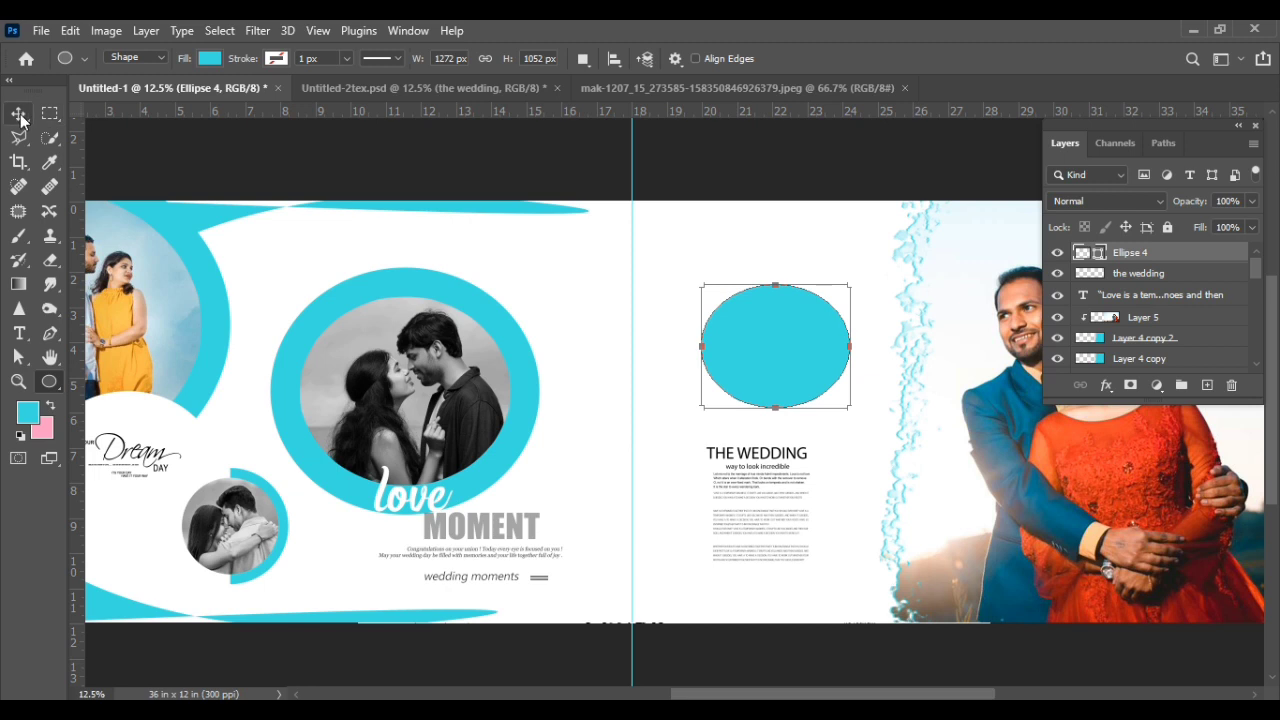
# Step: Position the ellipse above the heading and duplicate it as Ellipse 4 copy
pyautogui.click(18, 113)
pyautogui.moveTo(730, 390)
pyautogui.mouseDown()
pyautogui.moveTo(757, 383)
pyautogui.moveTo(751, 372)
pyautogui.mouseUp()
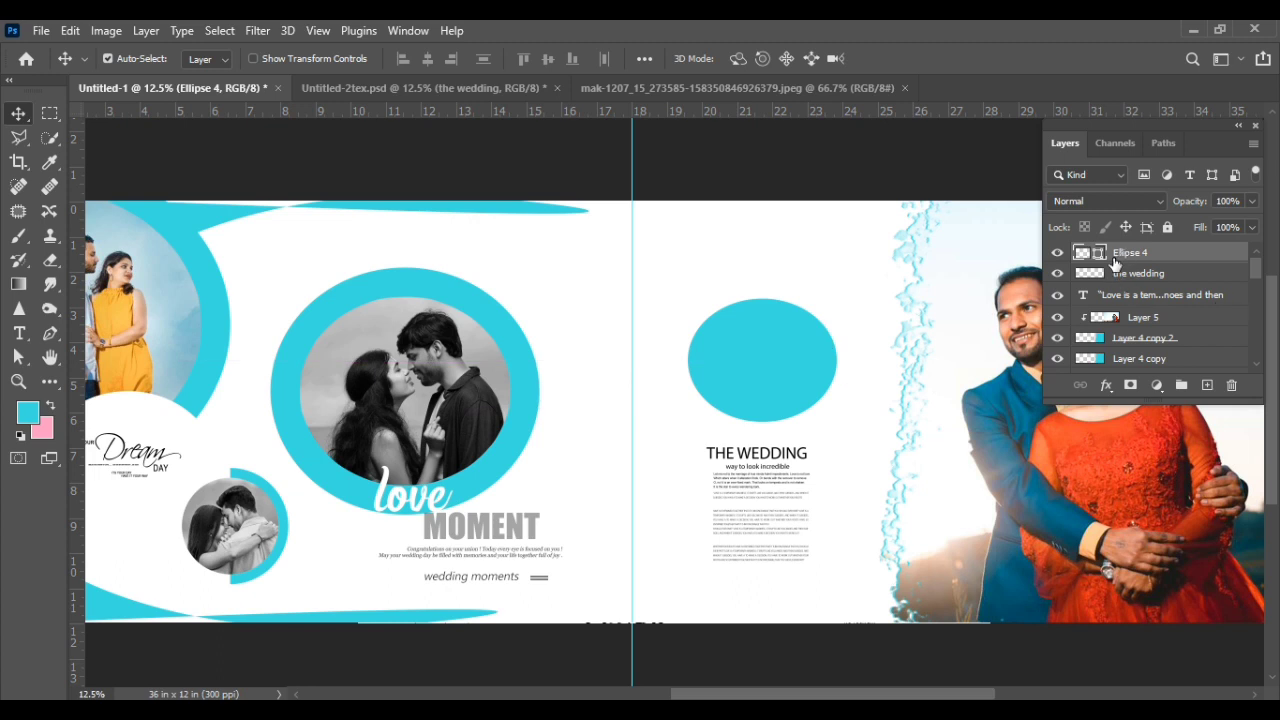
pyautogui.hotkey('ctrl', 'j')
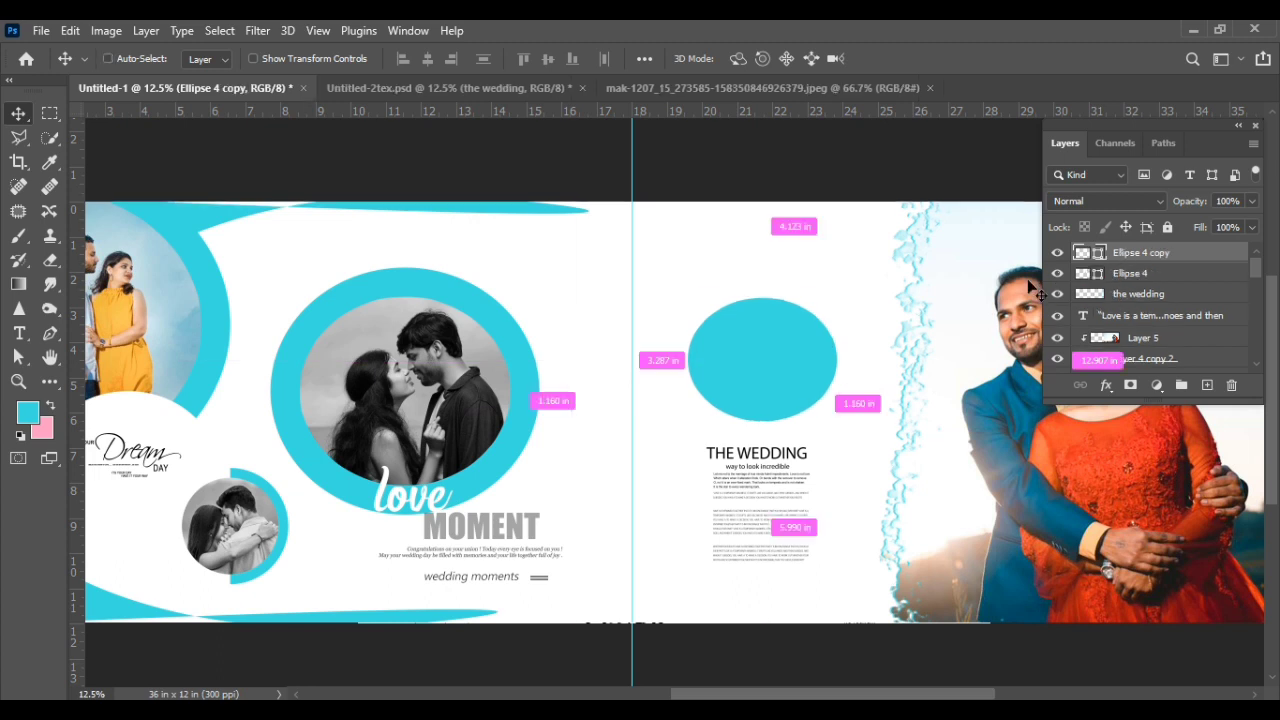
pyautogui.hotkey('ctrl', 't')
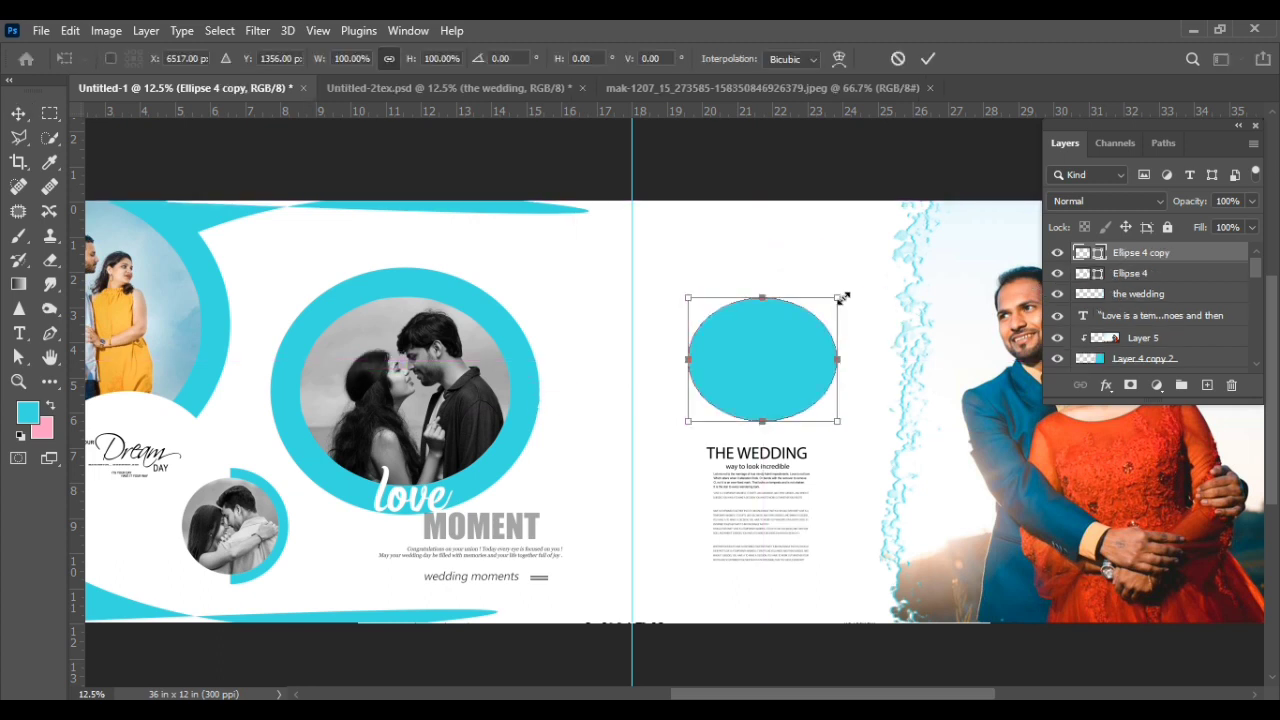
# Step: Shrink Ellipse 4 copy to about 87% and fill it black (000000)
pyautogui.moveTo(843, 297); pyautogui.dragTo(833, 302)
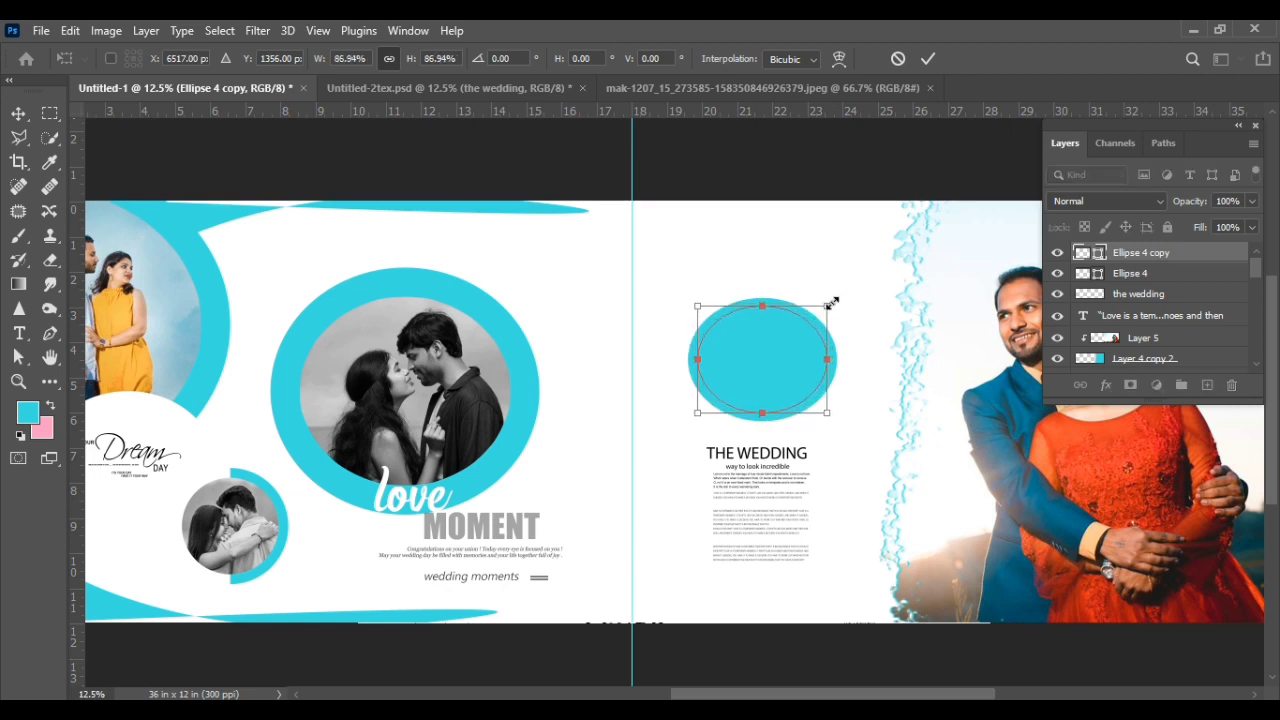
pyautogui.press('Return')
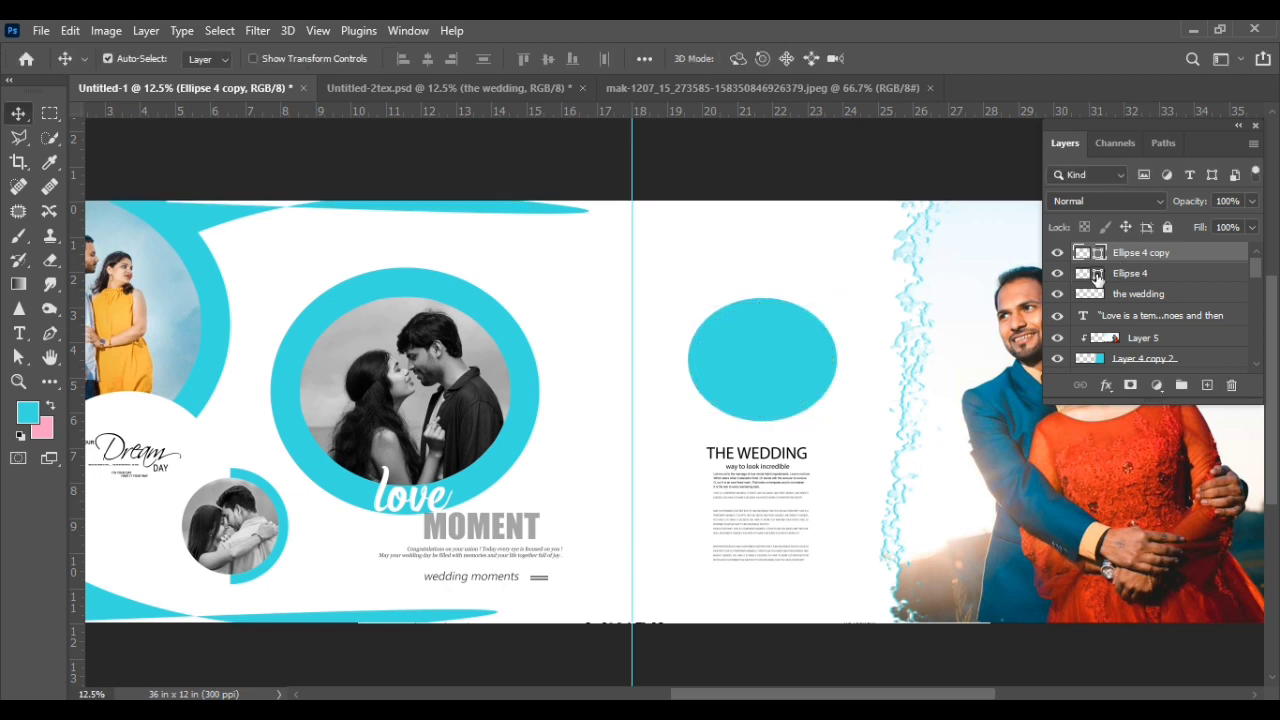
pyautogui.doubleClick(1097, 276)
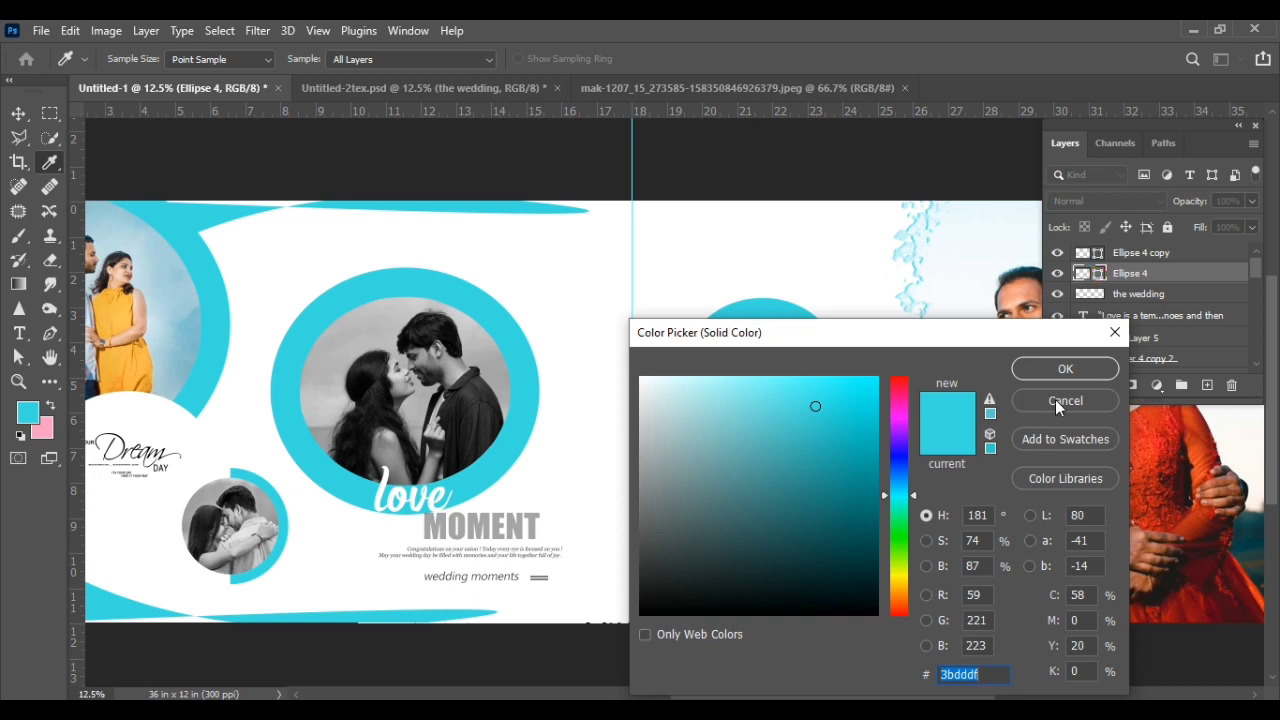
pyautogui.click(1055, 399)
pyautogui.click(1140, 252)
pyautogui.doubleClick(1086, 252)
pyautogui.write('000000')
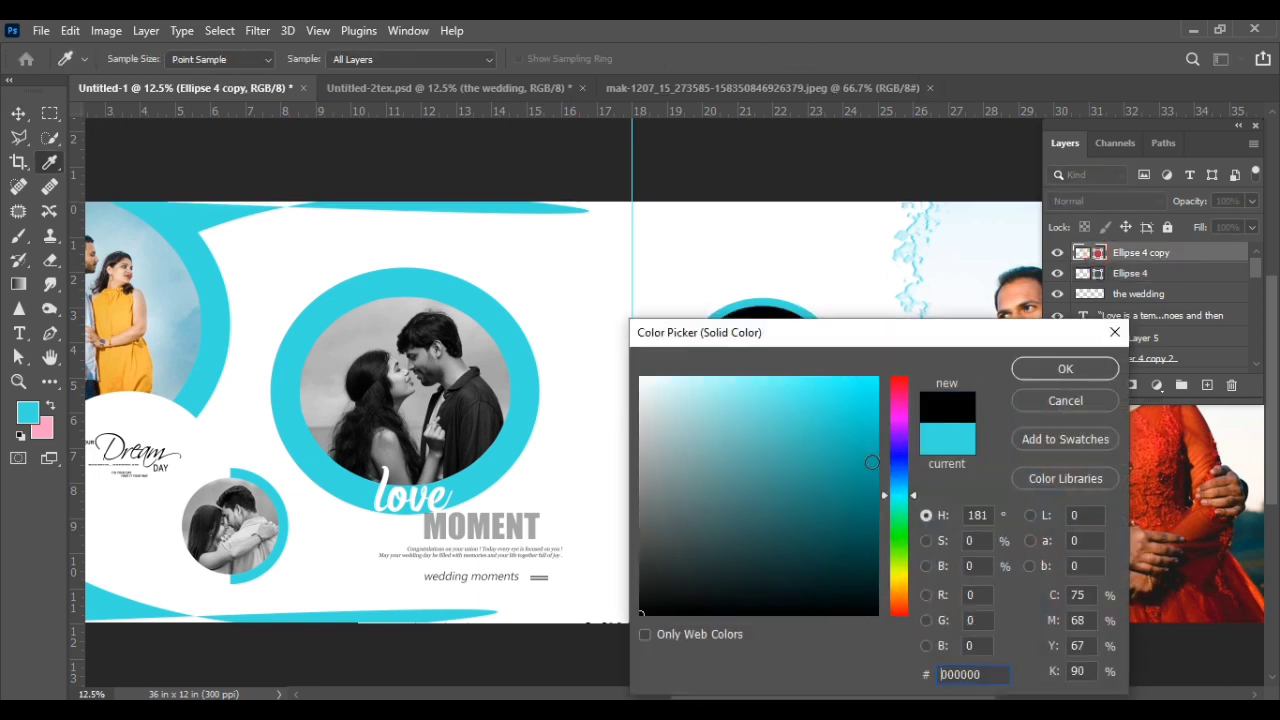
pyautogui.click(1086, 362)
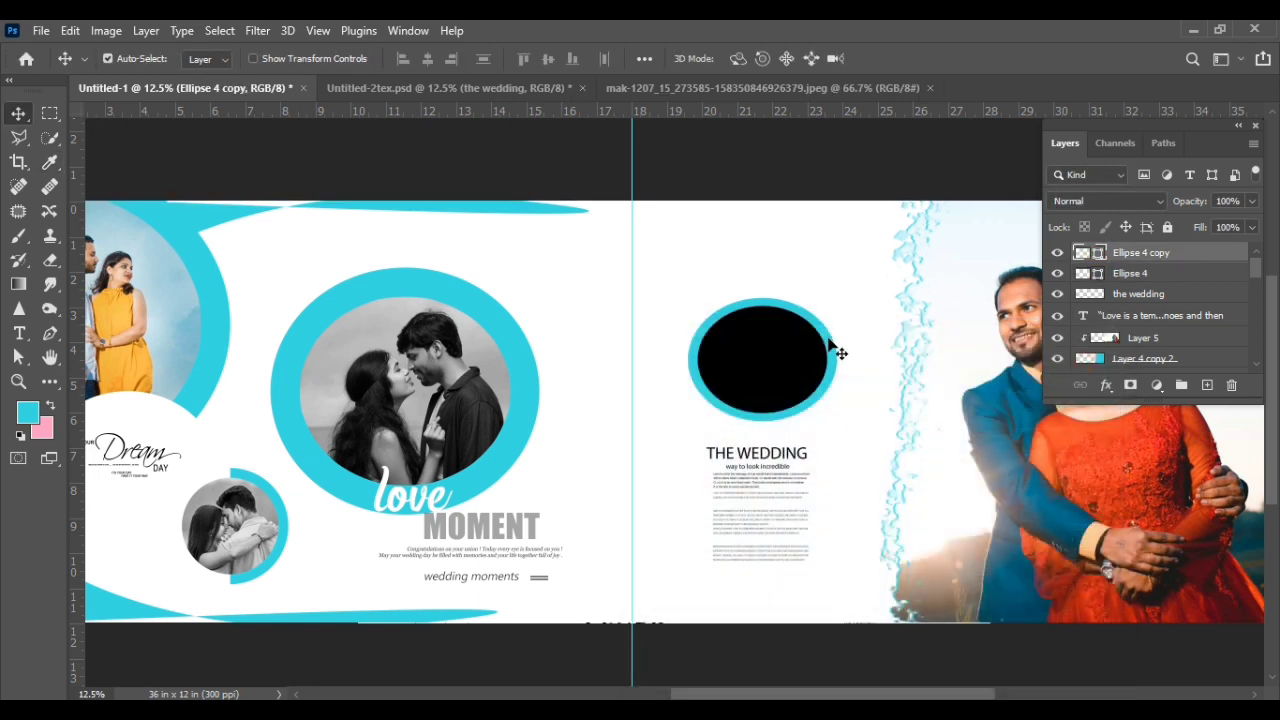
# Step: Scale the black ellipse to about 89.57%, leaving a cyan ring around it
pyautogui.hotkey('ctrl', 't')
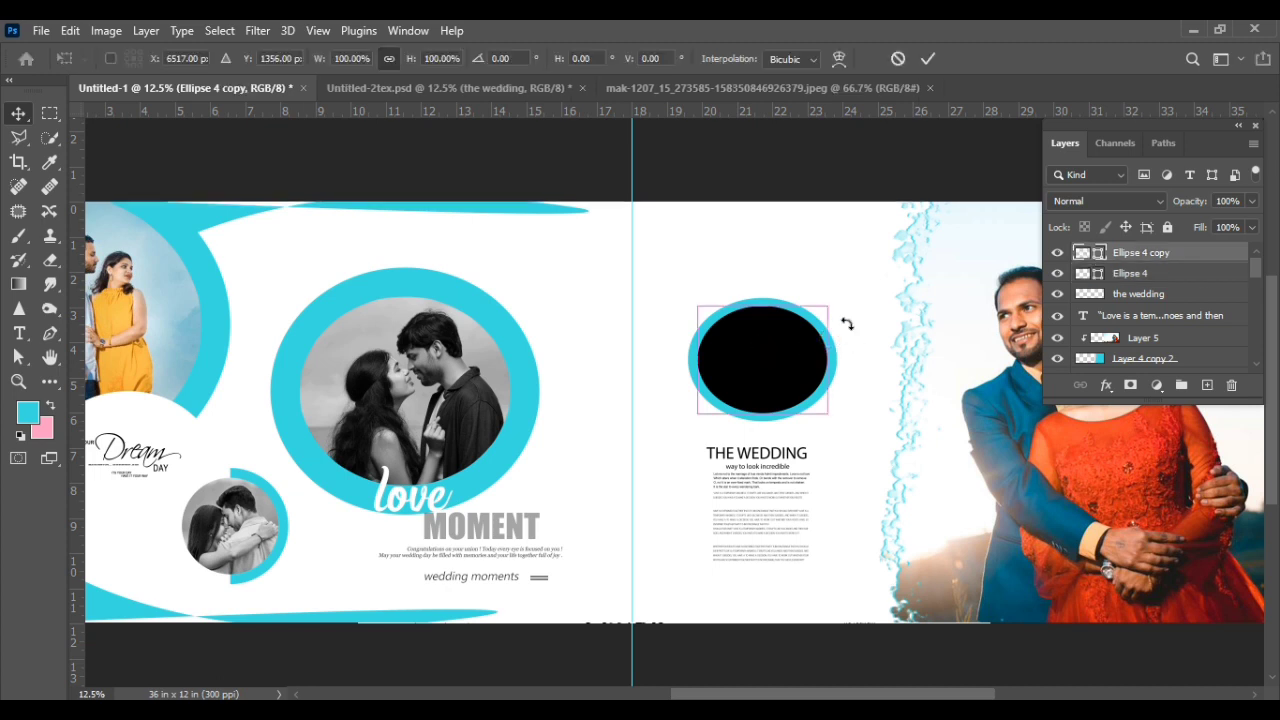
pyautogui.moveTo(831, 302); pyautogui.dragTo(822, 307)
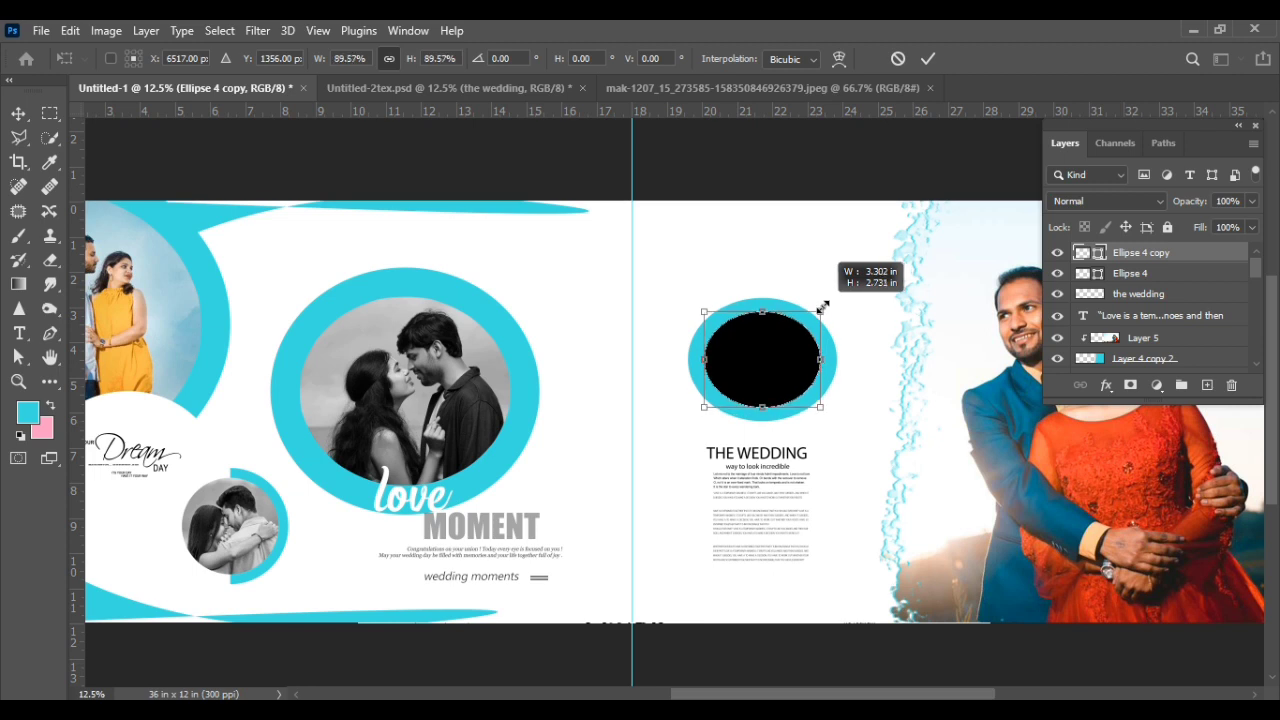
pyautogui.press('Return')
pyautogui.click(833, 371)
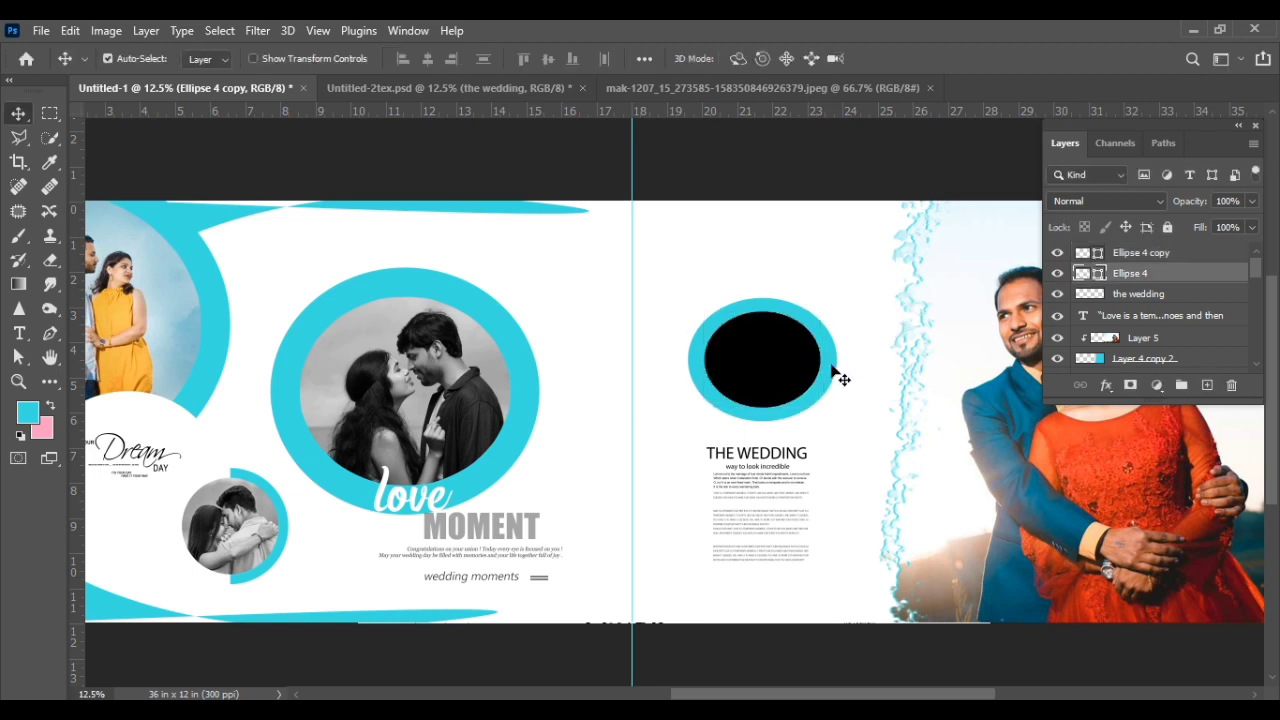
# Step: Delete the left anchor of the cyan ring, converting the shape to a path arc
pyautogui.click(19, 357)
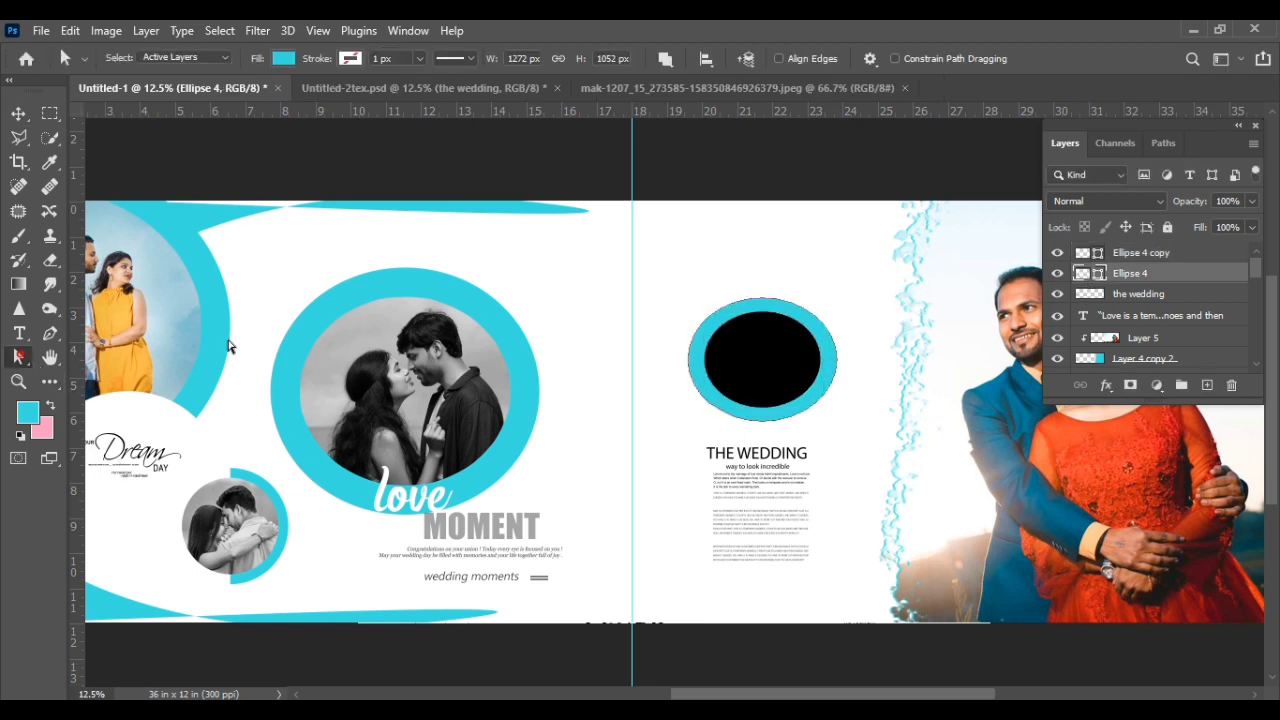
pyautogui.moveTo(660, 282)
pyautogui.mouseDown()
pyautogui.moveTo(700, 455)
pyautogui.moveTo(771, 437)
pyautogui.mouseUp()
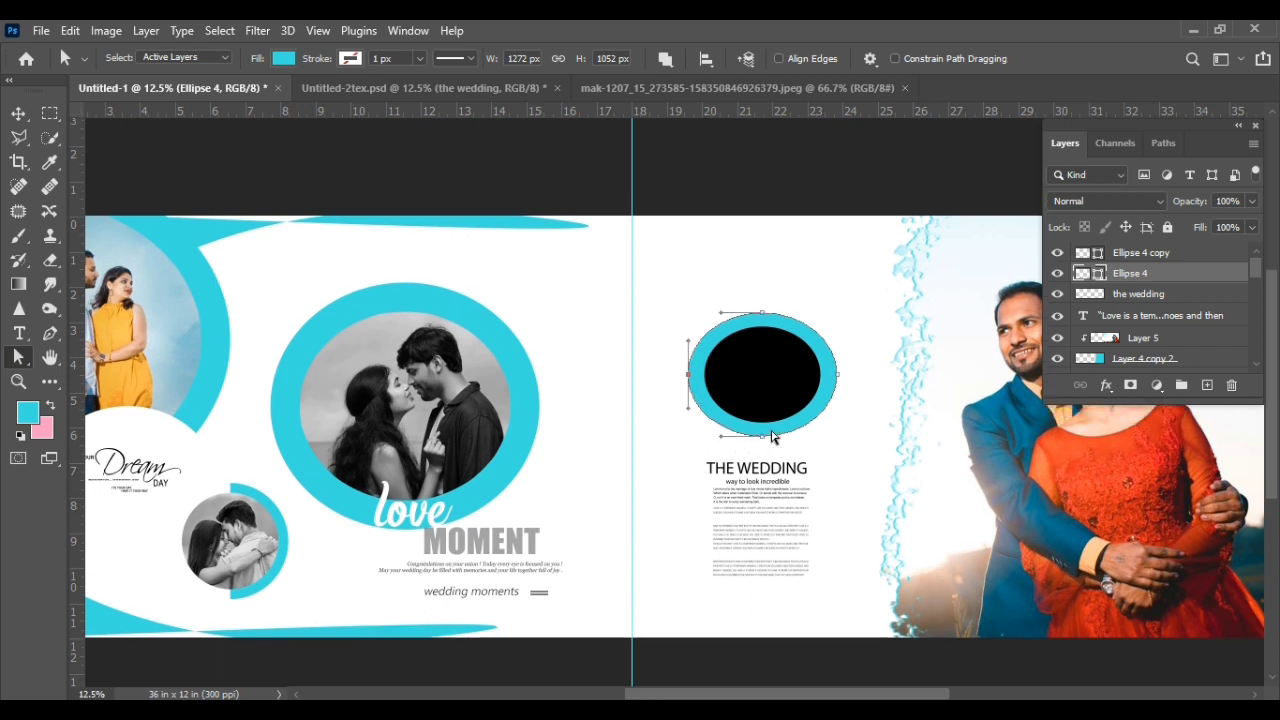
pyautogui.press('Delete')
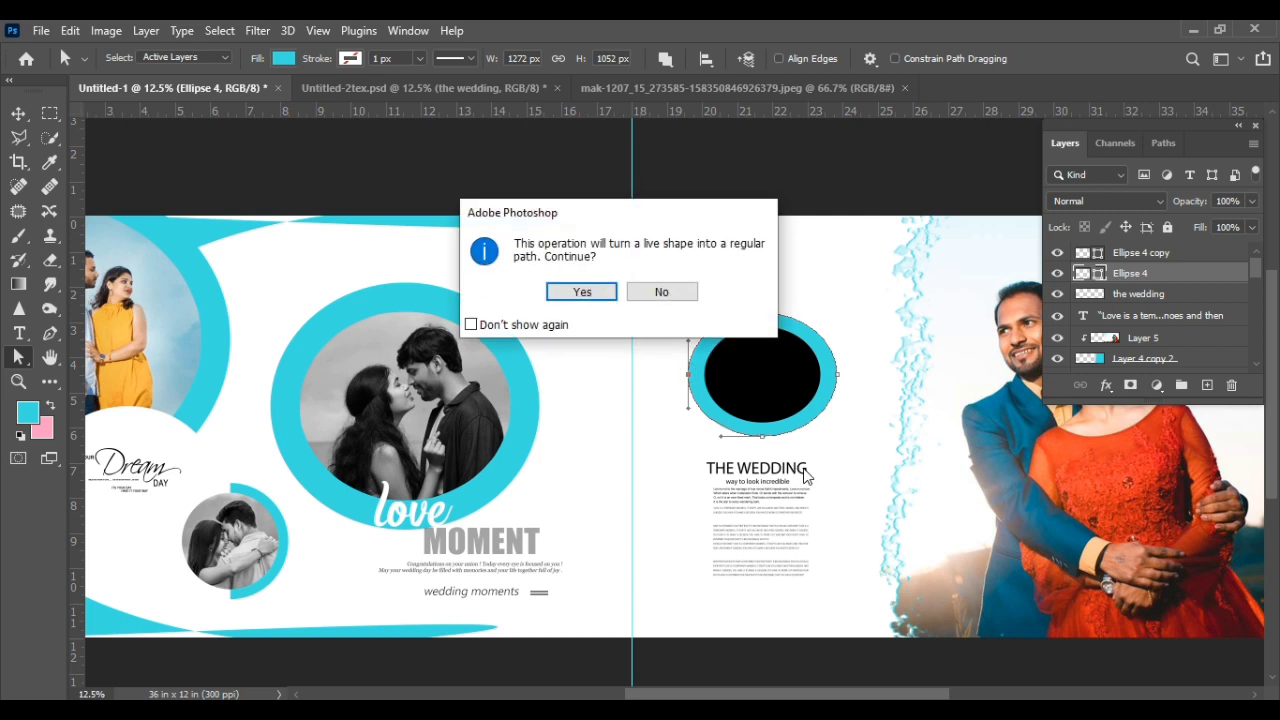
pyautogui.click(567, 296)
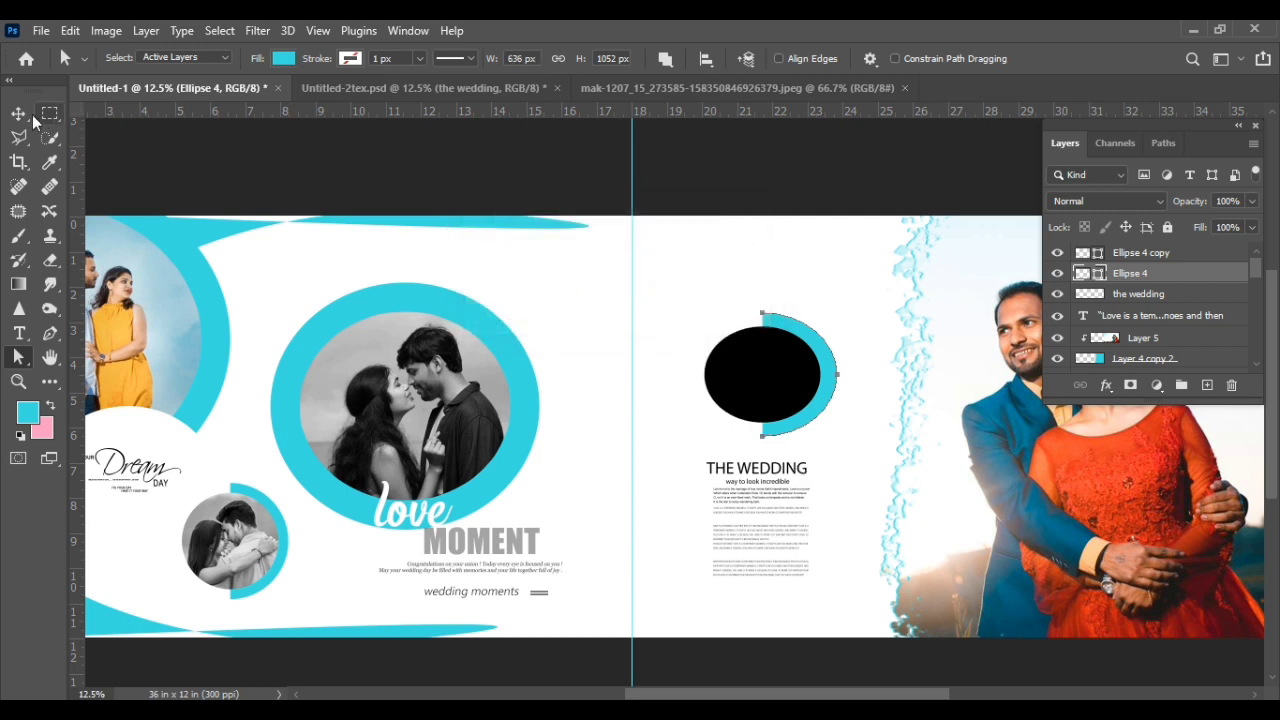
pyautogui.press('v')
# Step: Duplicate the cyan arc, flip it horizontally, and scale it to ~84% on the left side
pyautogui.scroll(-1, 651, 377)
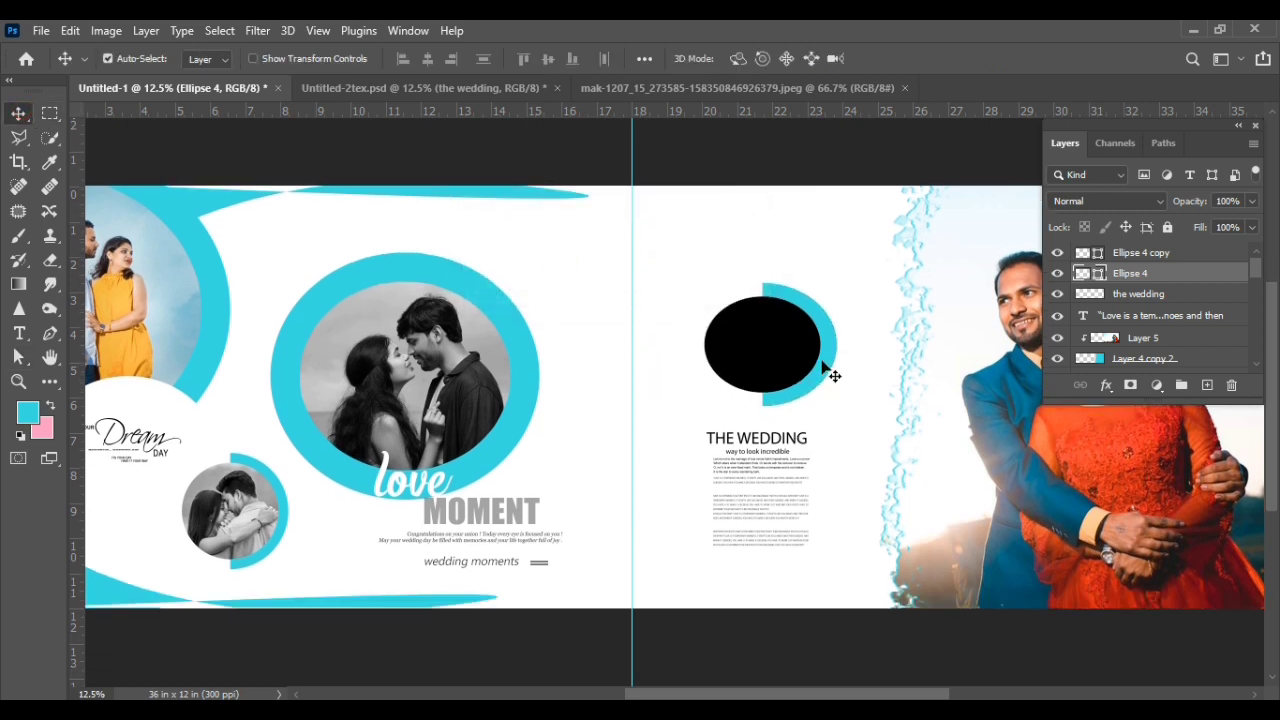
pyautogui.moveTo(833, 375); pyautogui.dragTo(825, 372)
pyautogui.hotkey('ctrl', 't')
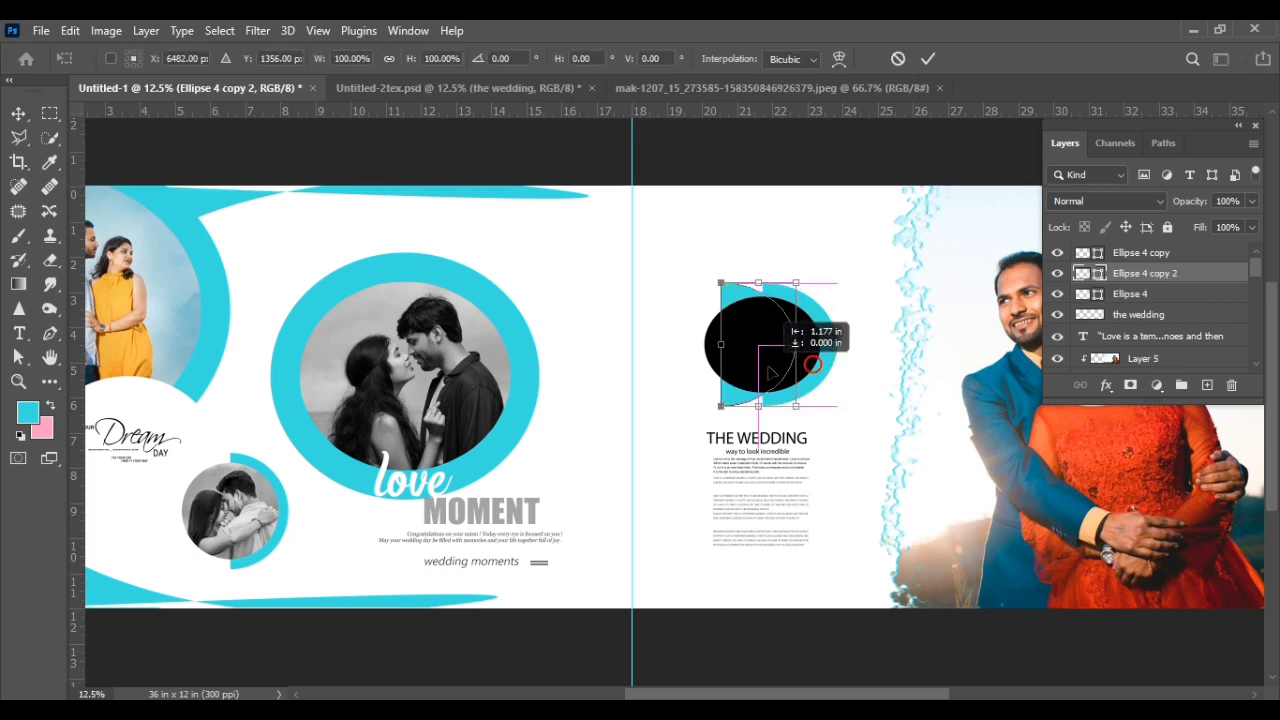
pyautogui.moveTo(817, 370); pyautogui.dragTo(775, 368)
pyautogui.rightClick(770, 307)
pyautogui.click(849, 675)
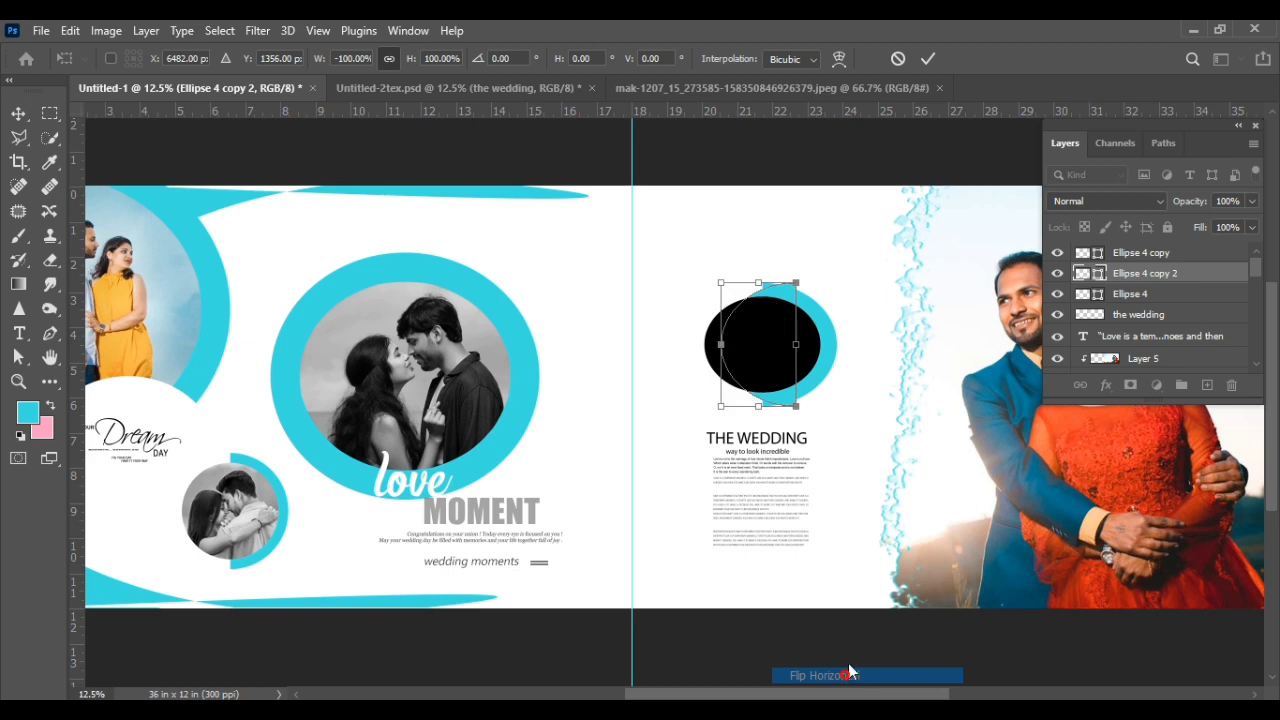
pyautogui.moveTo(796, 407); pyautogui.dragTo(729, 372)
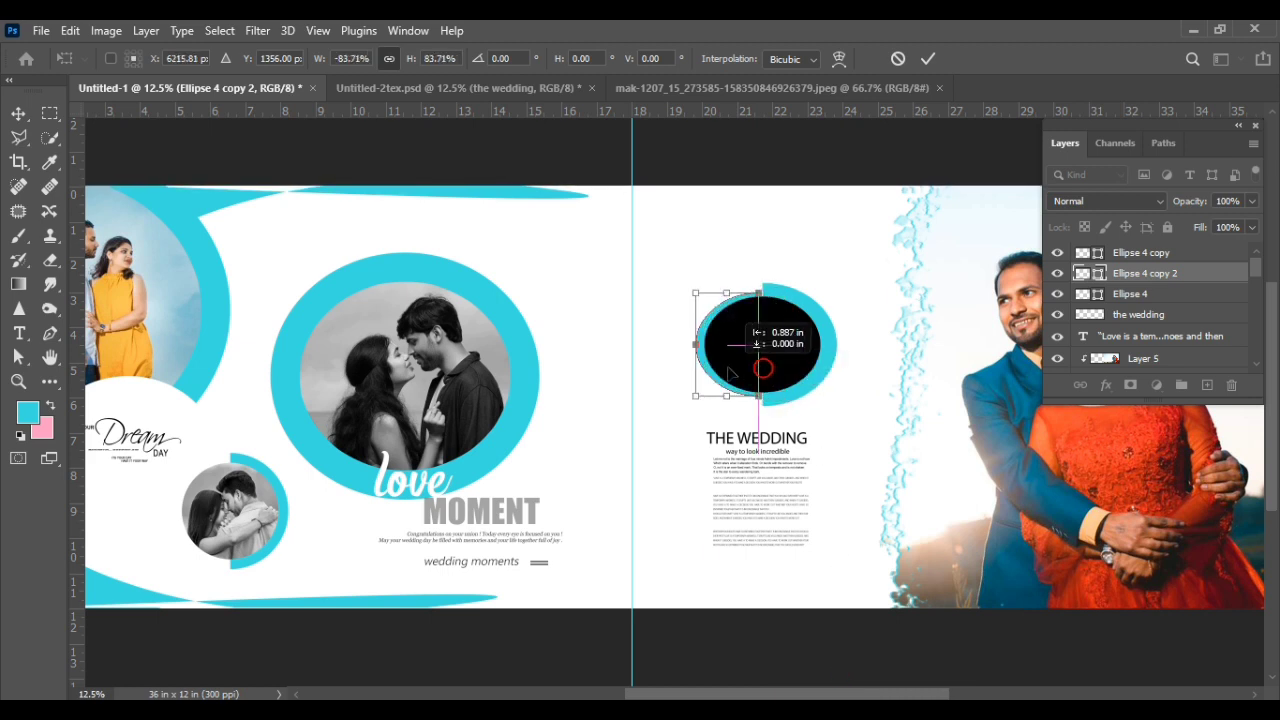
pyautogui.press('Return')
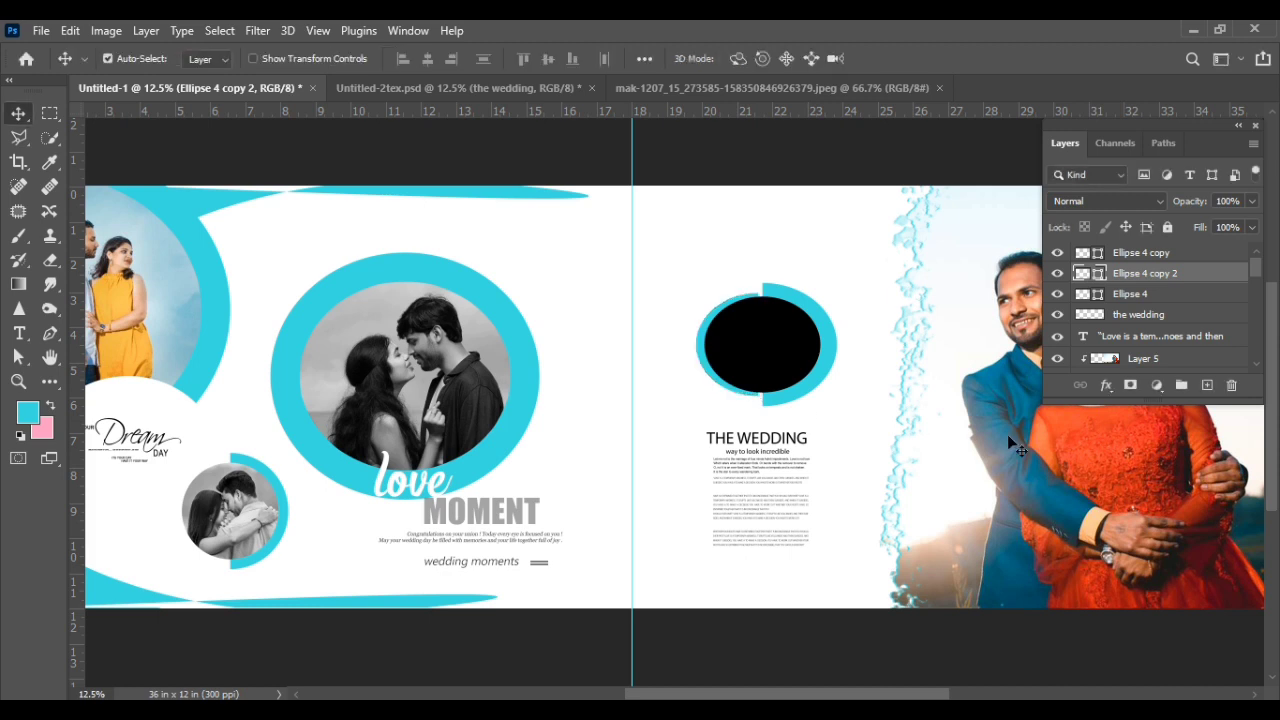
# Step: Nudge the left crescent right and enlarge it to about 103%
pyautogui.press('Right')
pyautogui.hotkey('ctrl', 't')
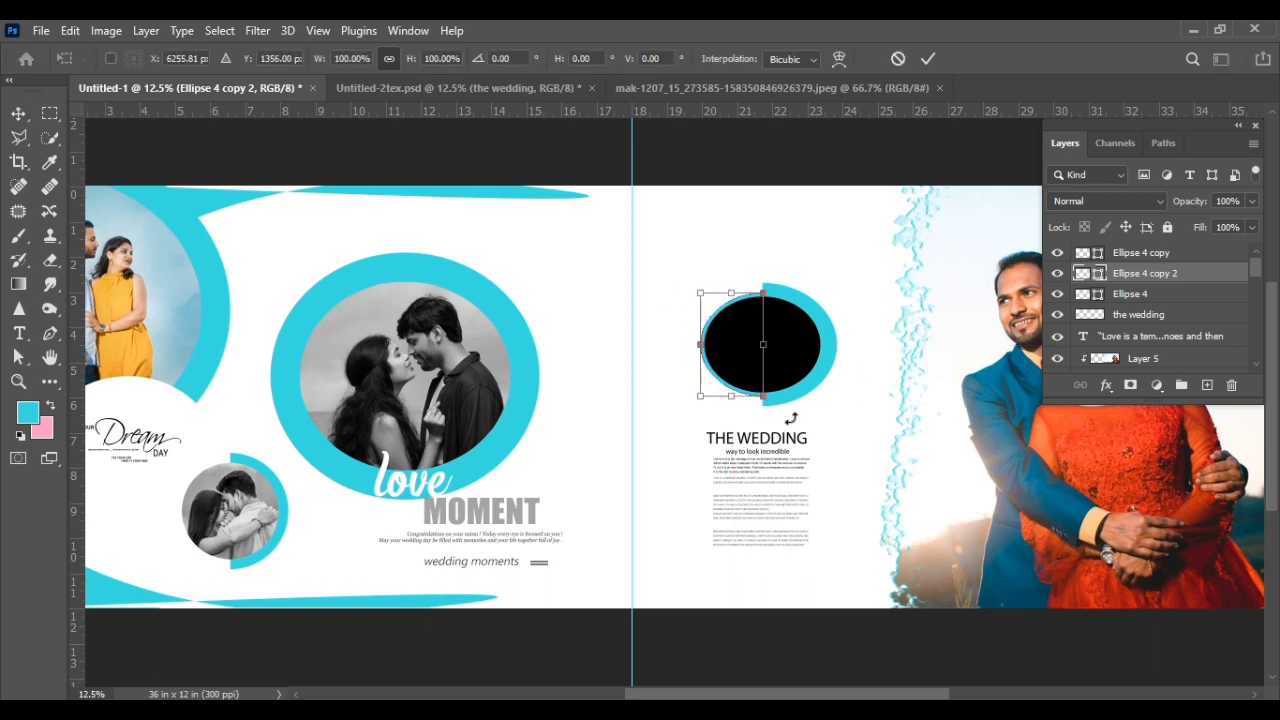
pyautogui.moveTo(761, 396); pyautogui.dragTo(773, 397)
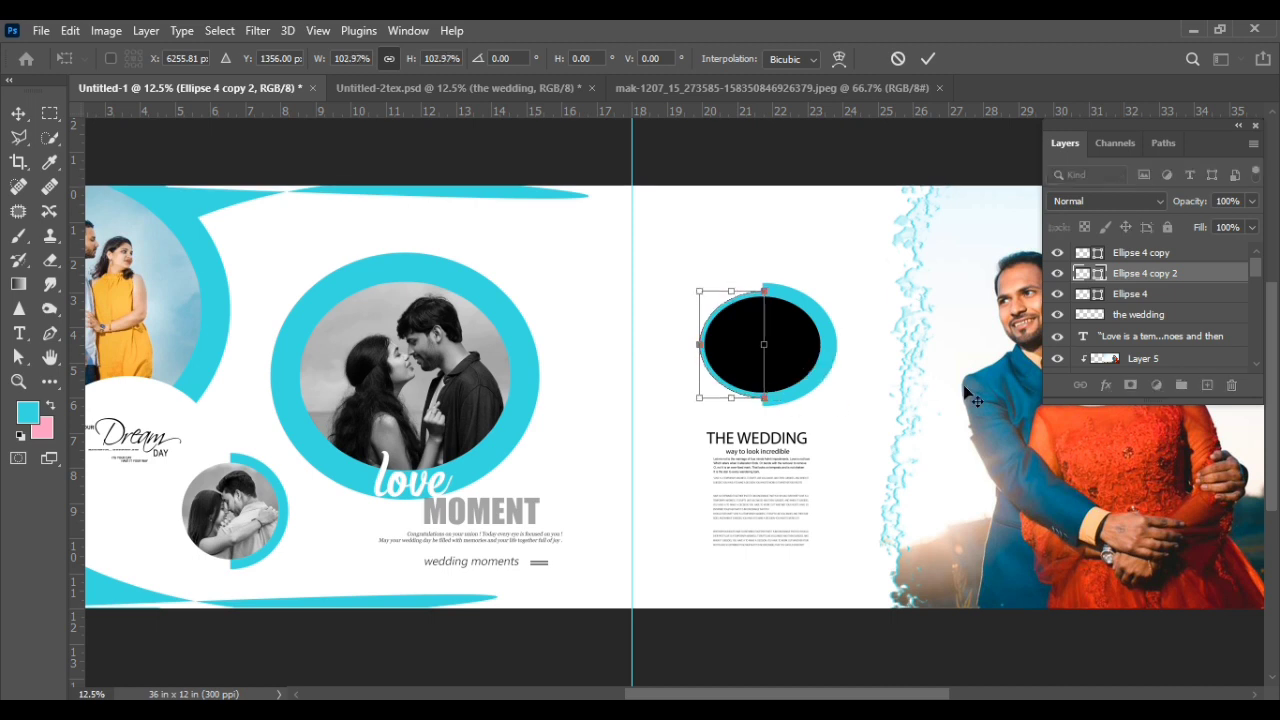
pyautogui.press('Return')
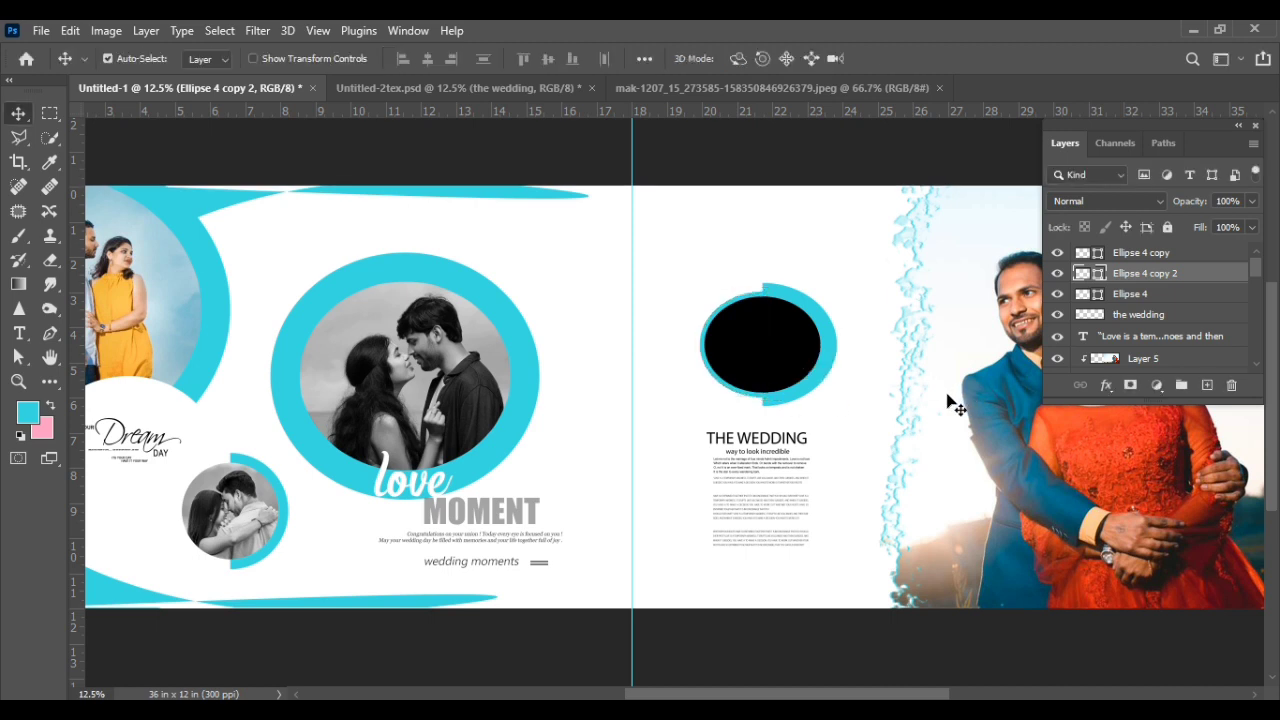
pyautogui.click(768, 352)
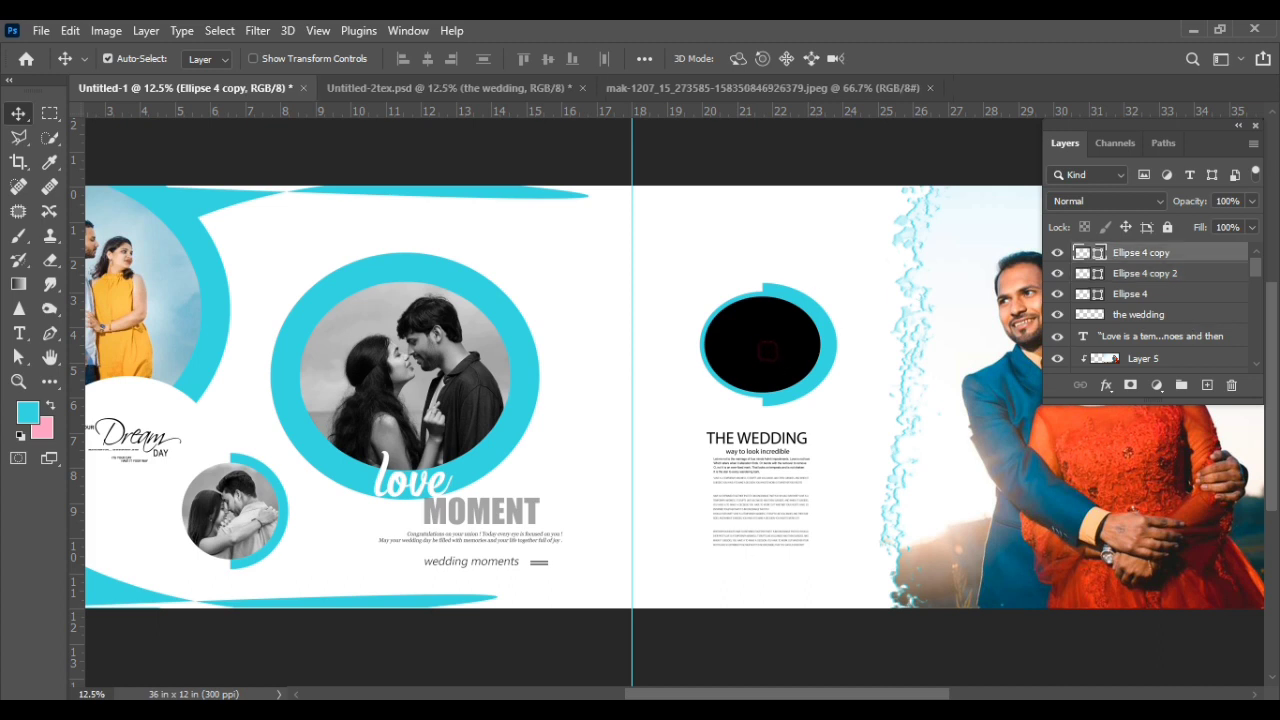
# Step: Find the red-scarf couple photo in the wedding folder and drag it onto Photoshop's tab bar
pyautogui.hotkey('alt', 'Tab')
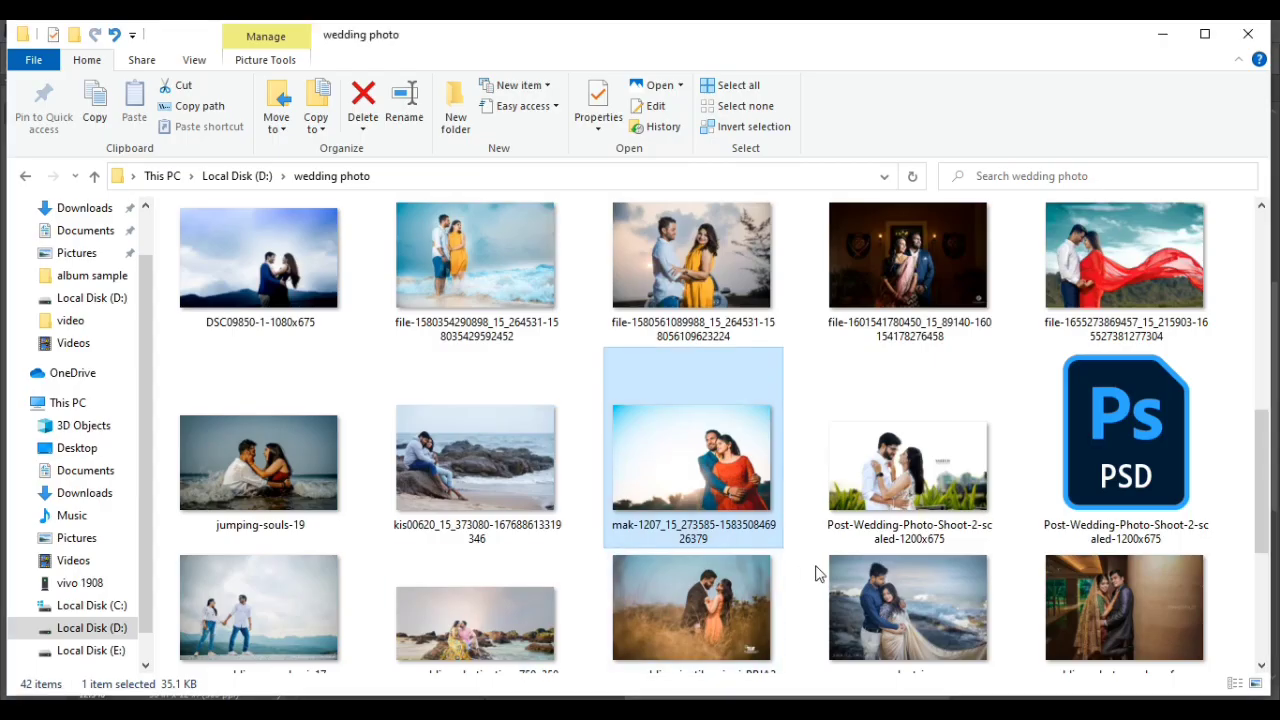
pyautogui.scroll(3, 816, 573)
pyautogui.scroll(2, 816, 573)
pyautogui.scroll(2, 816, 573)
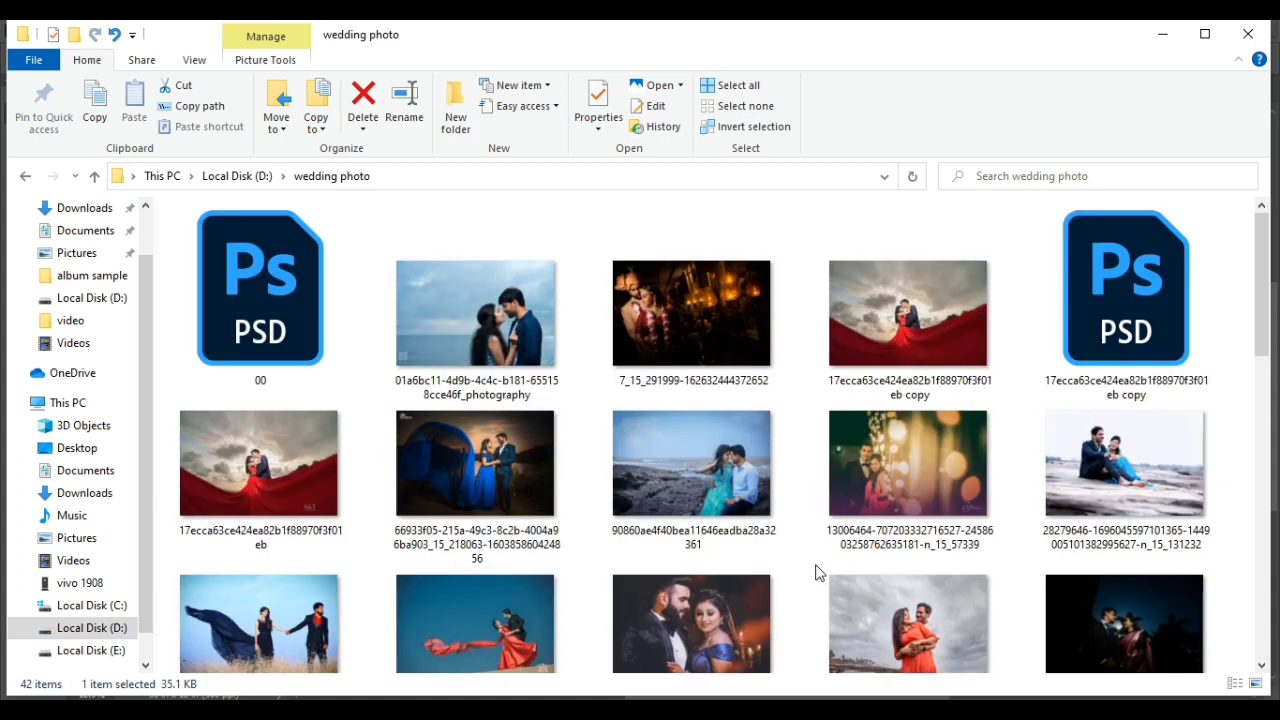
pyautogui.scroll(-5, 816, 573)
pyautogui.scroll(-1, 816, 573)
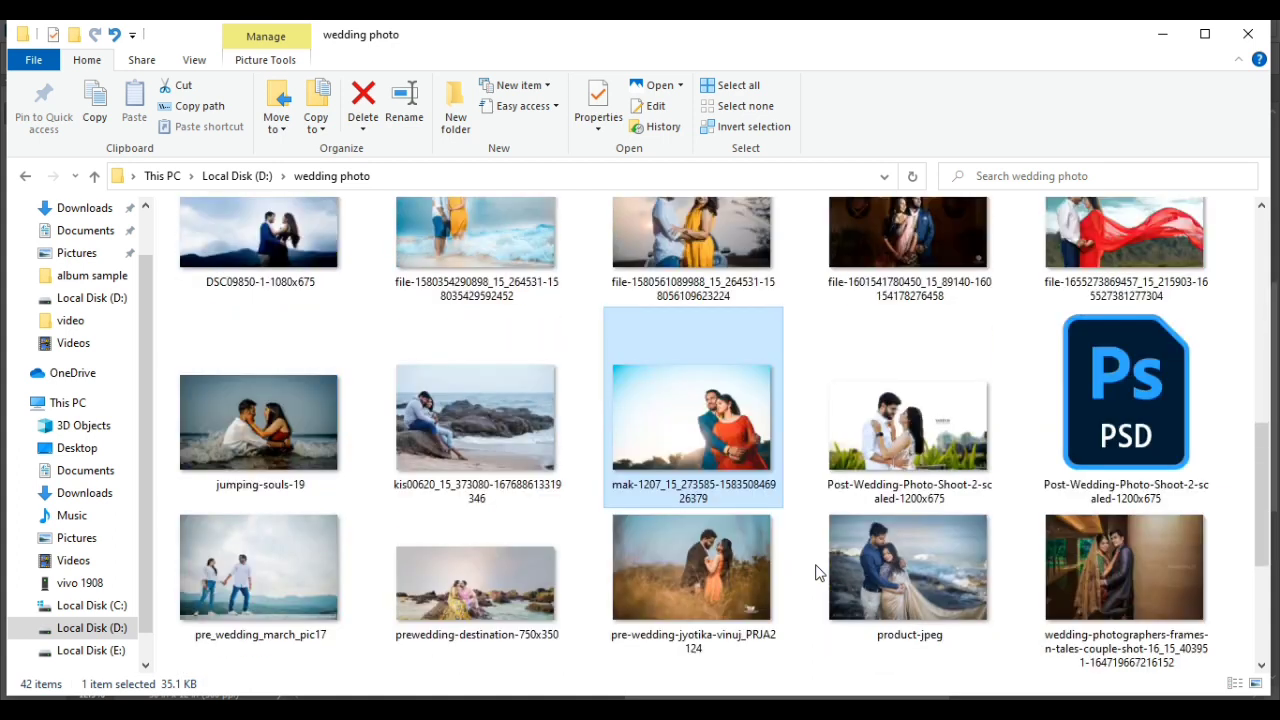
pyautogui.scroll(1, 832, 561)
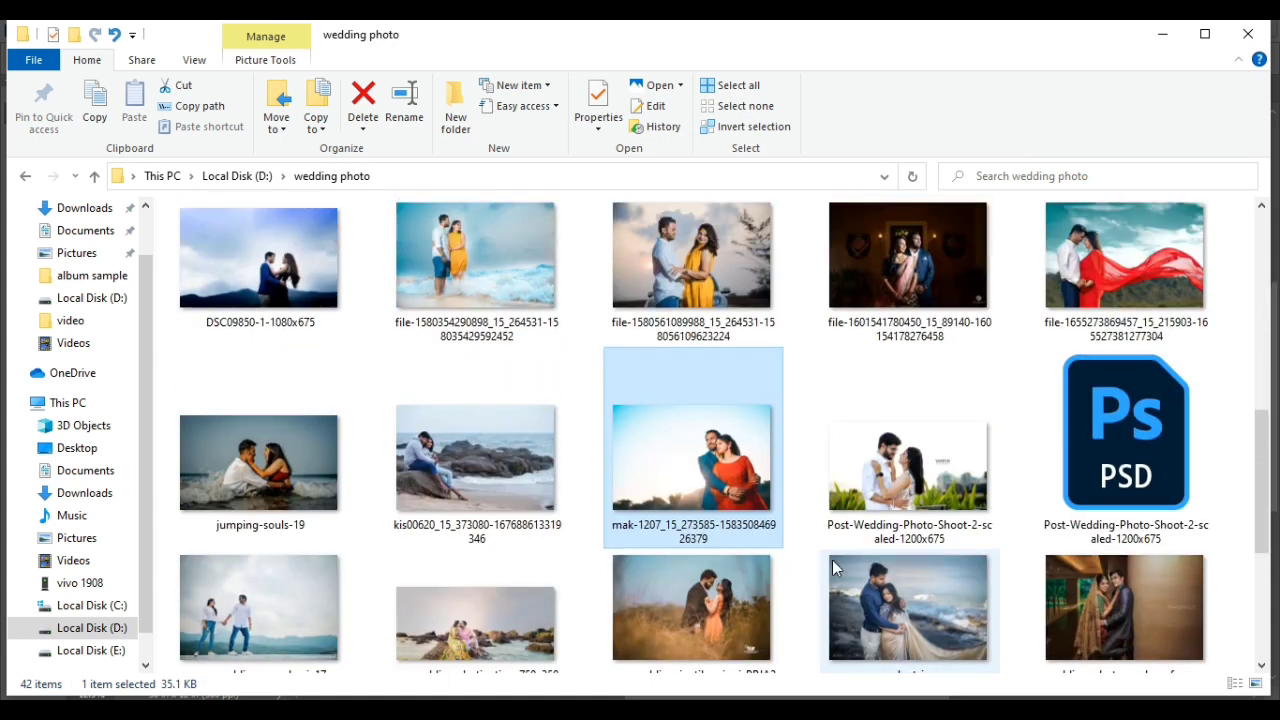
pyautogui.scroll(2, 832, 561)
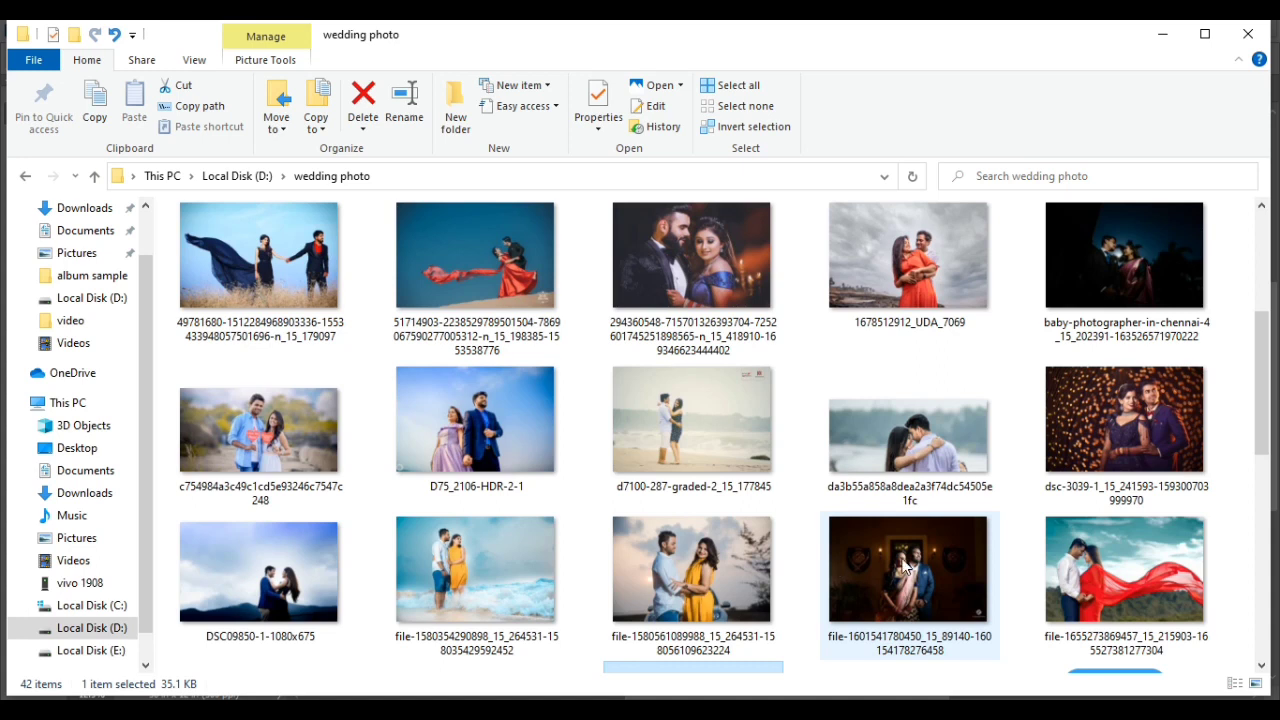
pyautogui.moveTo(1114, 579); pyautogui.dragTo(450, 695)
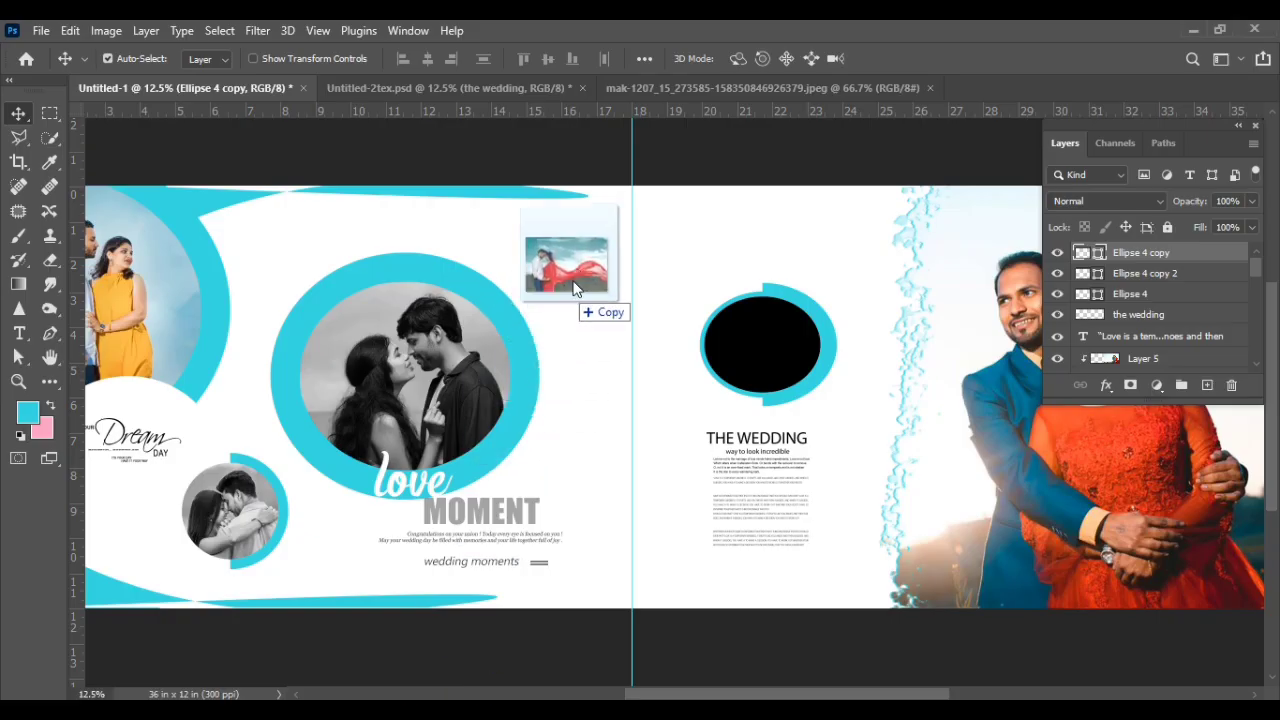
pyautogui.moveTo(450, 695); pyautogui.dragTo(700, 88)
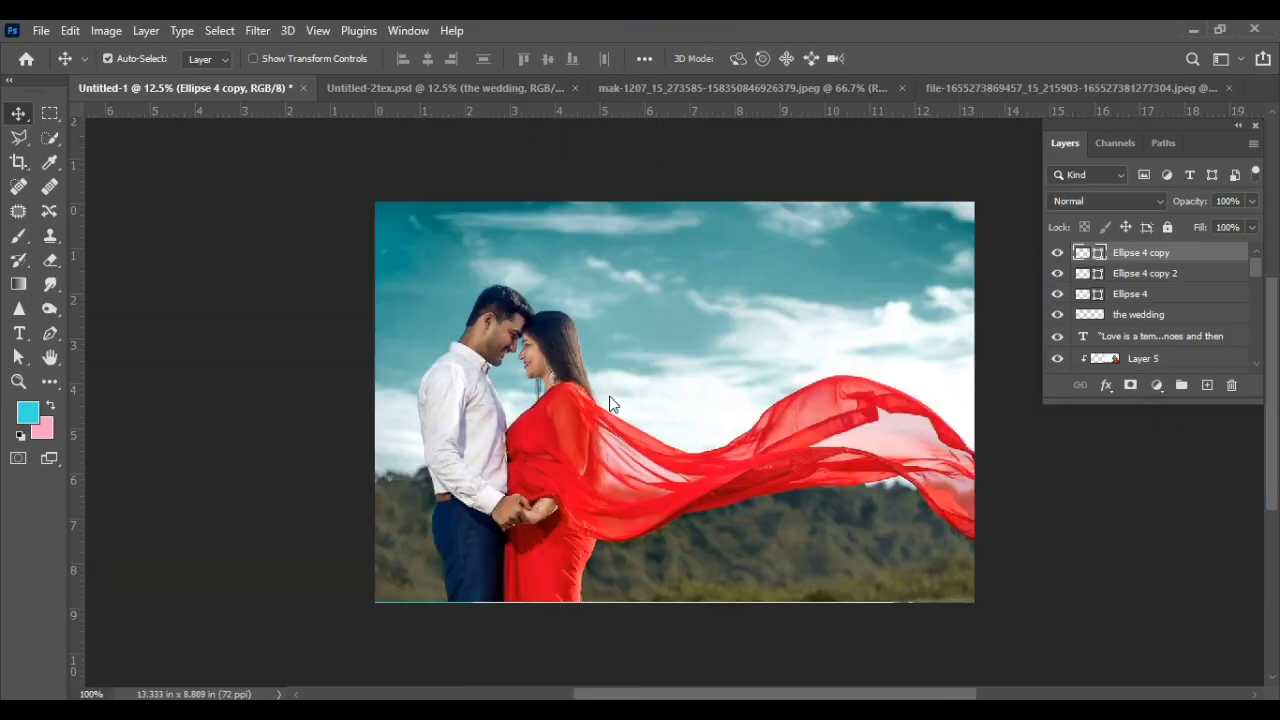
# Step: Marquee-select the couple's heads in the red-scarf photo and copy them to a new layer
pyautogui.click(50, 114)
pyautogui.moveTo(422, 263); pyautogui.dragTo(640, 431)
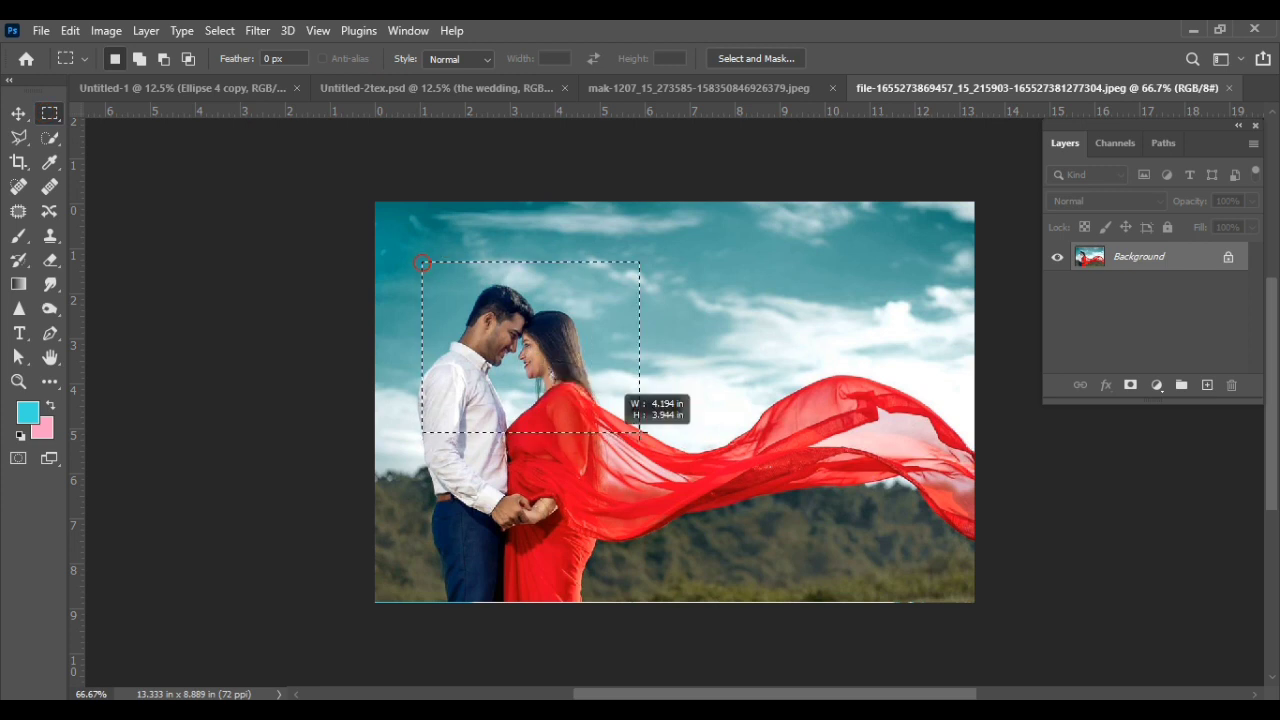
pyautogui.hotkey('shift', 'Left')
pyautogui.hotkey('shift', 'Left')
pyautogui.hotkey('shift', 'Left')
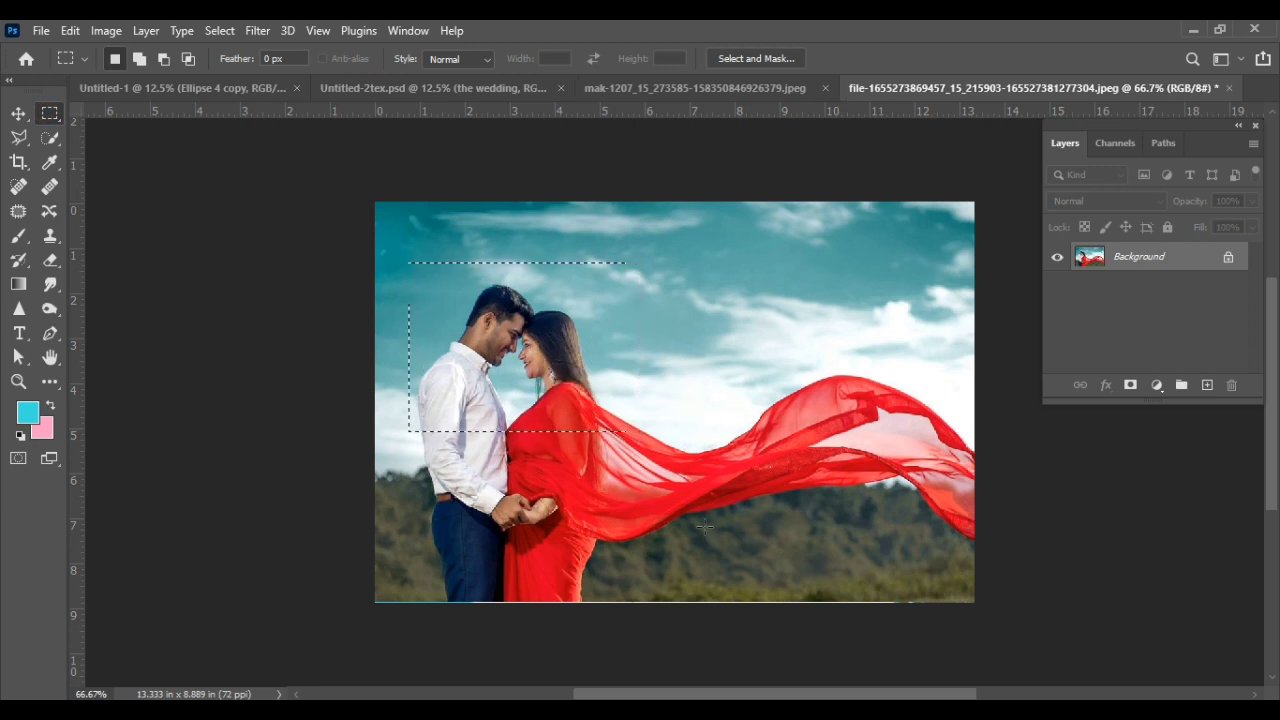
pyautogui.press('Right')
pyautogui.press('Right')
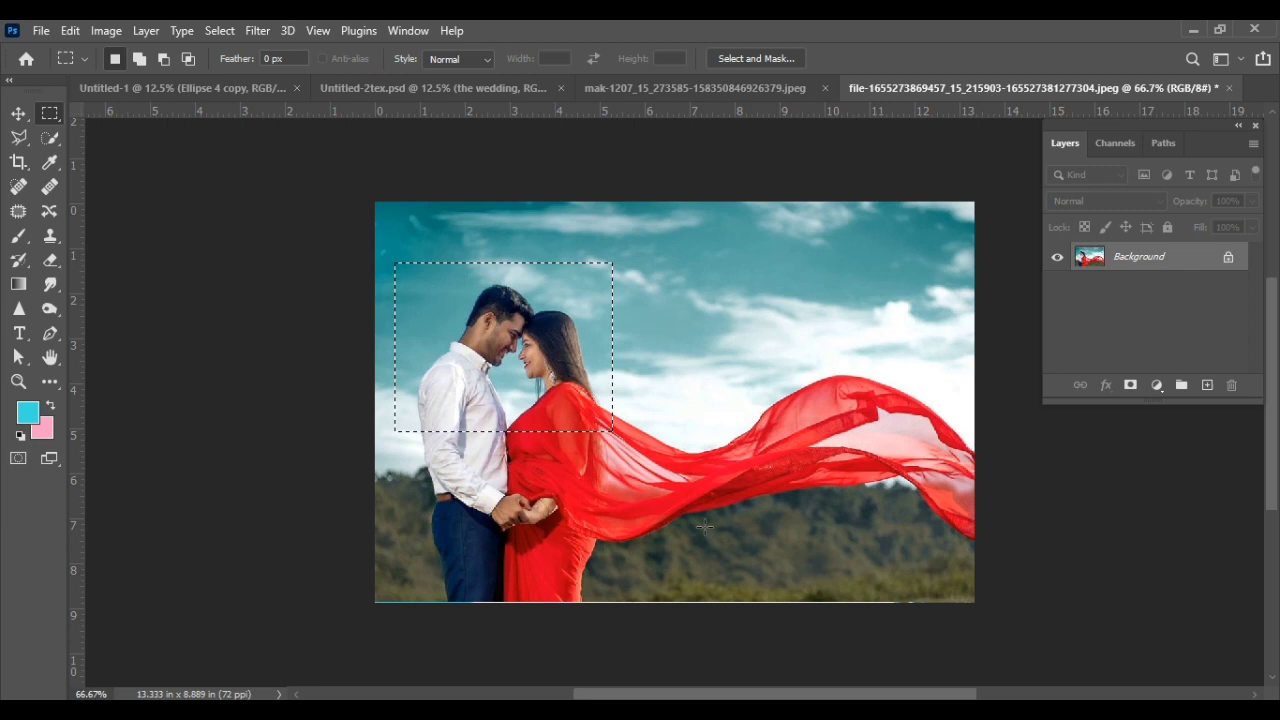
pyautogui.hotkey('ctrl', 'j')
# Step: Move the heads layer into the album spread and clip it to the black ellipse
pyautogui.press('v')
pyautogui.moveTo(540, 340)
pyautogui.mouseDown()
pyautogui.moveTo(546, 148)
pyautogui.moveTo(238, 100)
pyautogui.moveTo(786, 346)
pyautogui.mouseUp()
pyautogui.rightClick(1166, 258)
pyautogui.click(1044, 396)
# Step: Scale the clipped photo to 357.33% and position it to fill the ring
pyautogui.hotkey('ctrl', 't')
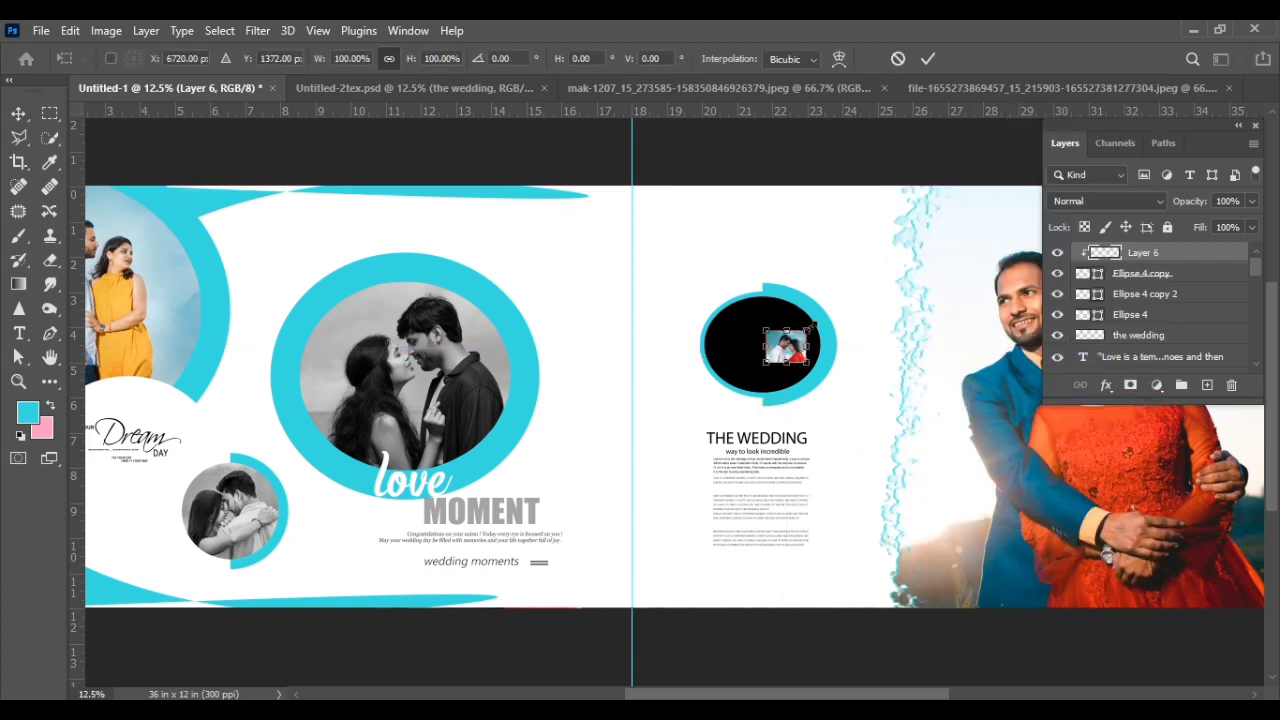
pyautogui.moveTo(811, 326); pyautogui.dragTo(886, 294)
pyautogui.moveTo(795, 363); pyautogui.dragTo(768, 375)
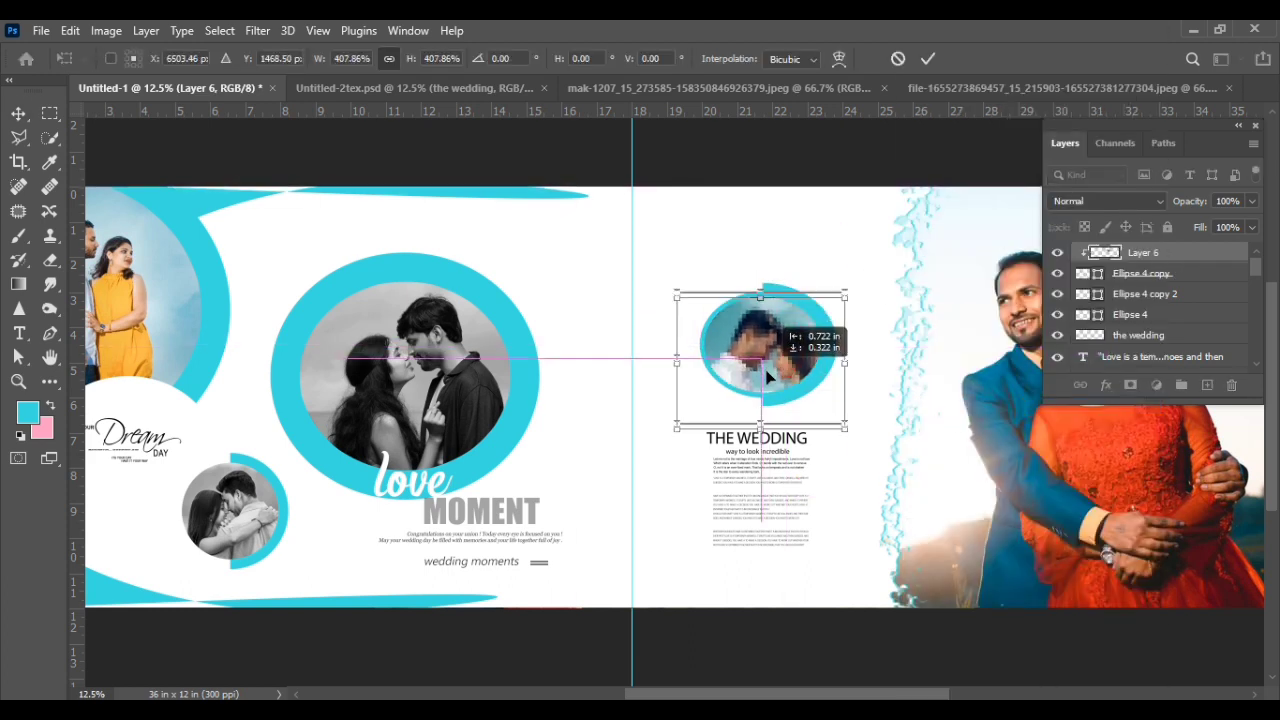
pyautogui.moveTo(847, 427); pyautogui.dragTo(835, 413)
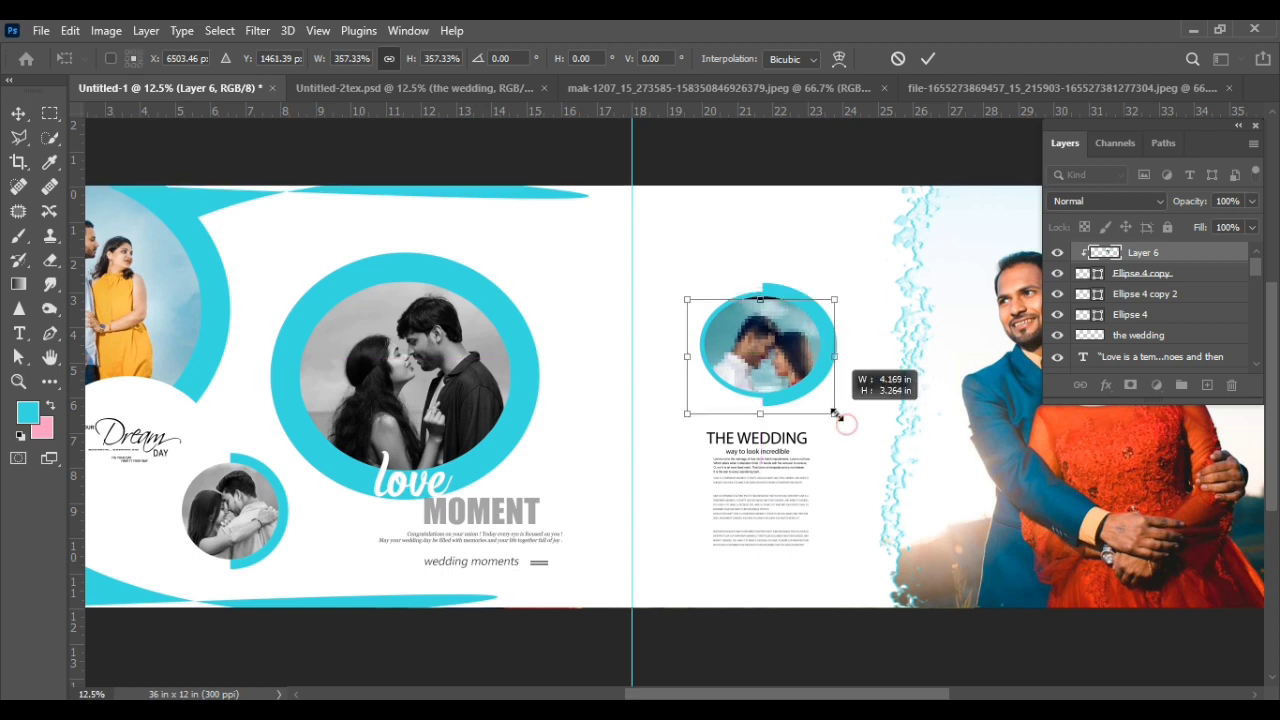
pyautogui.moveTo(790, 356); pyautogui.dragTo(790, 345)
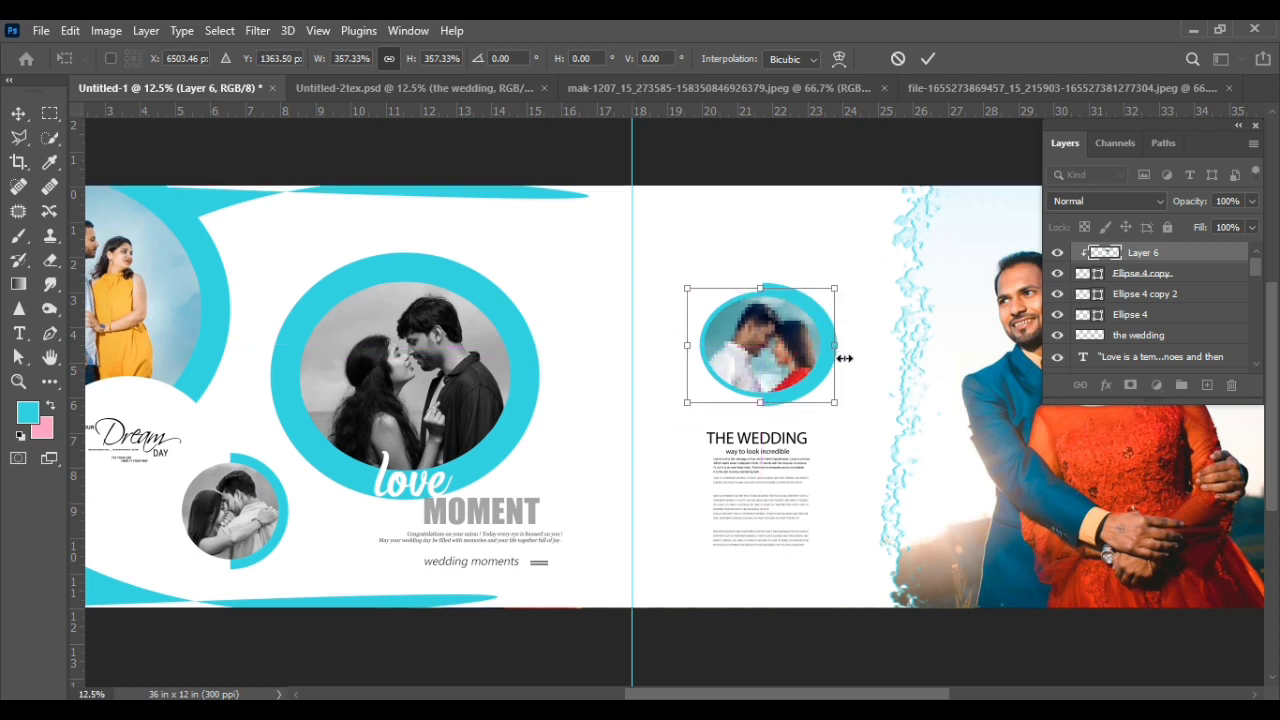
pyautogui.press('Return')
pyautogui.scroll(1, 855, 493)
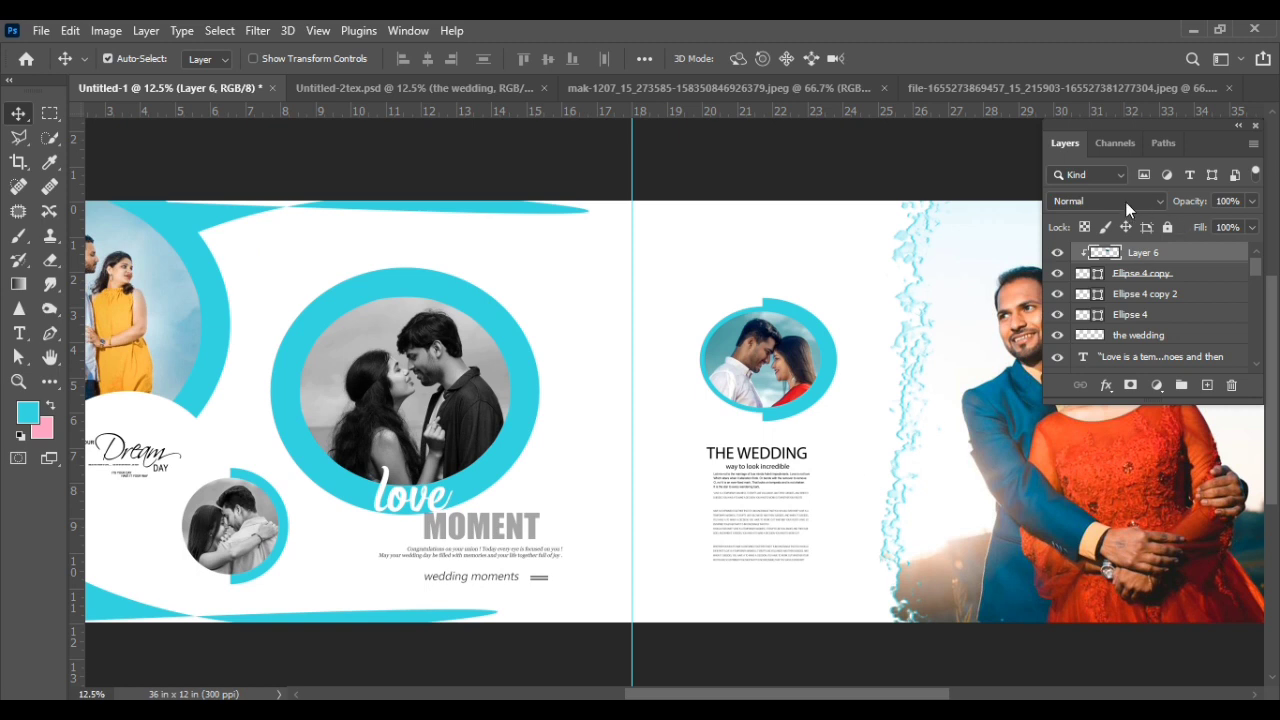
# Step: Set Layer 6's blend mode to Luminosity to make the ring photo black and white
pyautogui.click(1125, 201)
pyautogui.click(1076, 651)
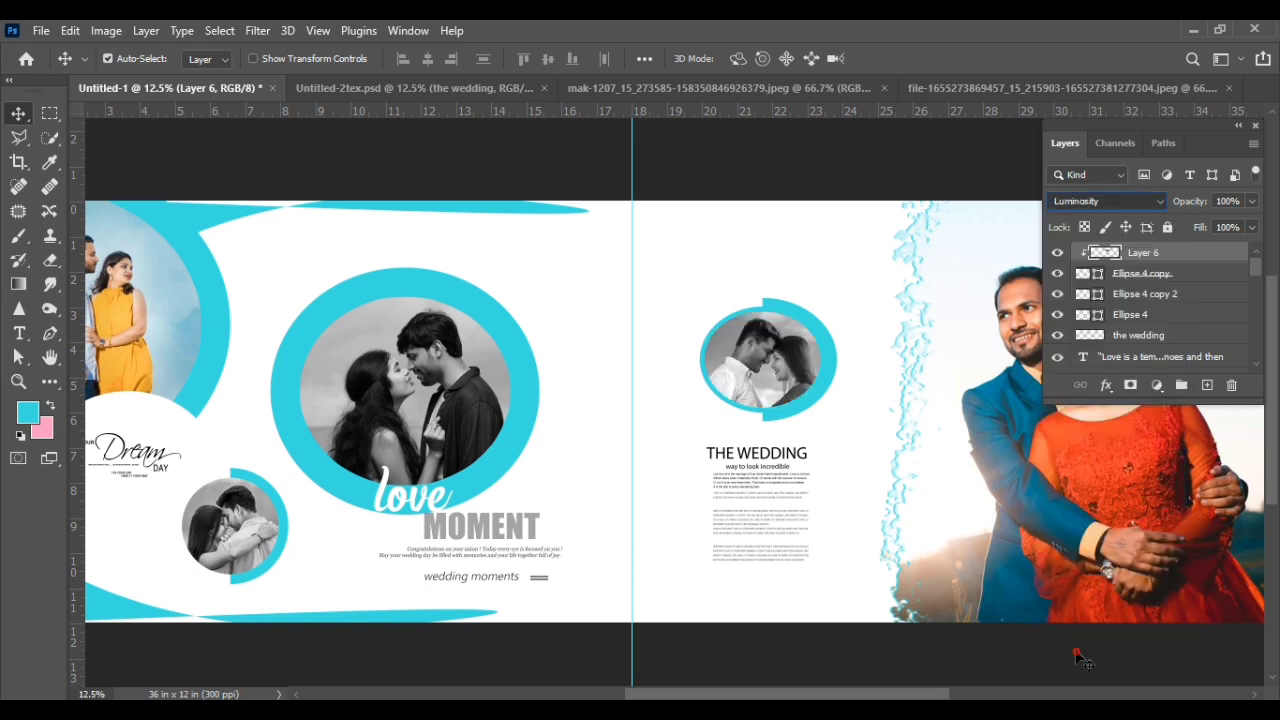
pyautogui.moveTo(853, 697); pyautogui.dragTo(900, 697)
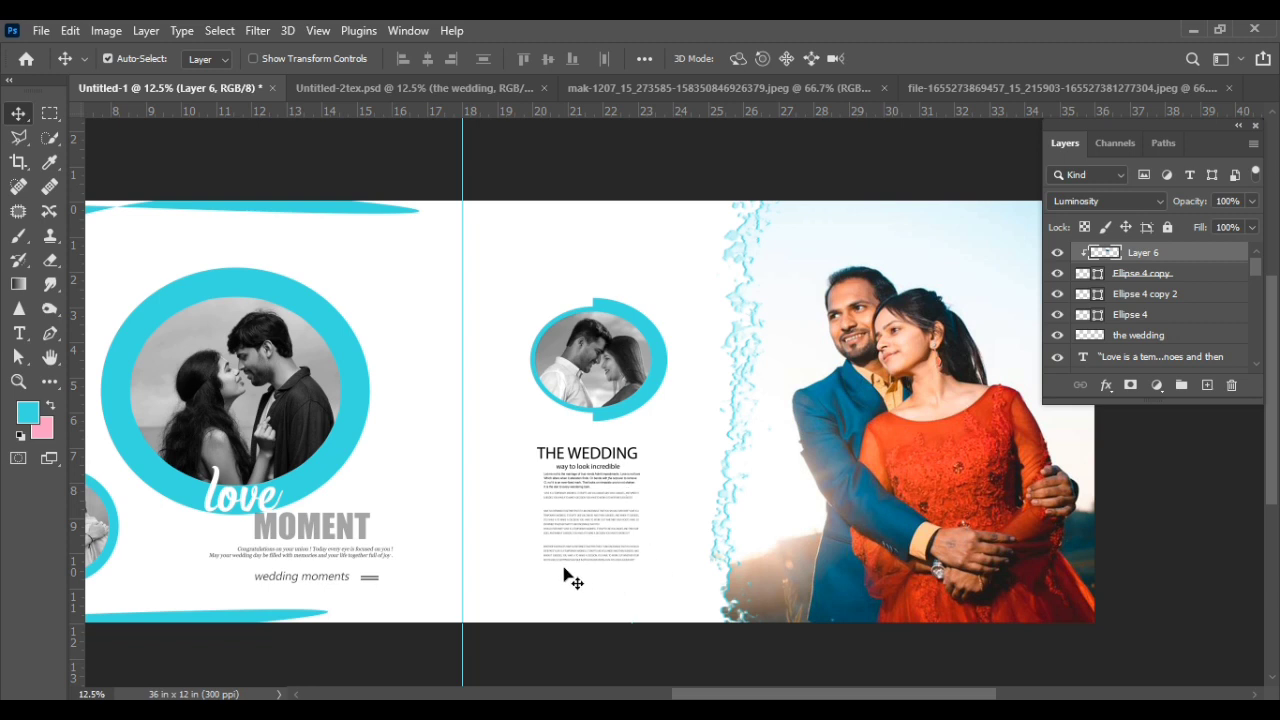
# Step: Nudge the ring, title text and large couple photo into place, then zoom out
pyautogui.moveTo(565, 568); pyautogui.dragTo(598, 295)
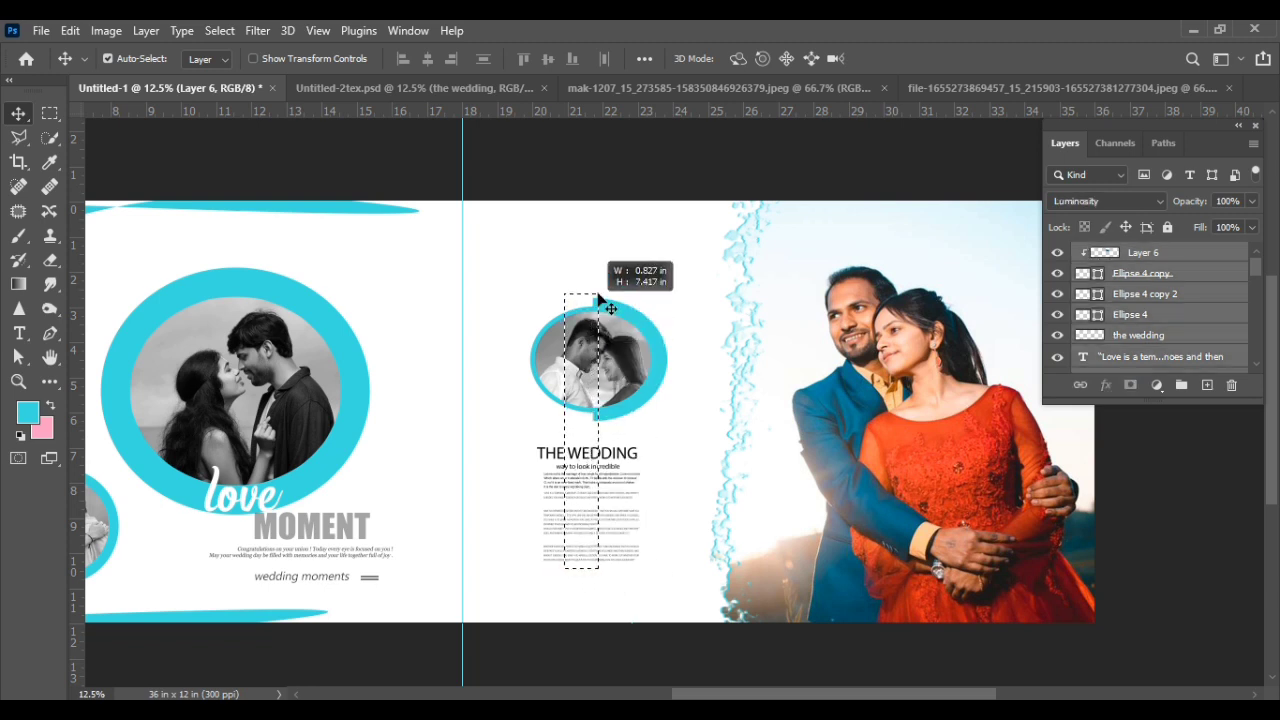
pyautogui.hotkey('shift', 'Up')
pyautogui.hotkey('shift', 'Up')
pyautogui.hotkey('shift', 'Up')
pyautogui.hotkey('shift', 'Up')
pyautogui.hotkey('shift', 'Up')
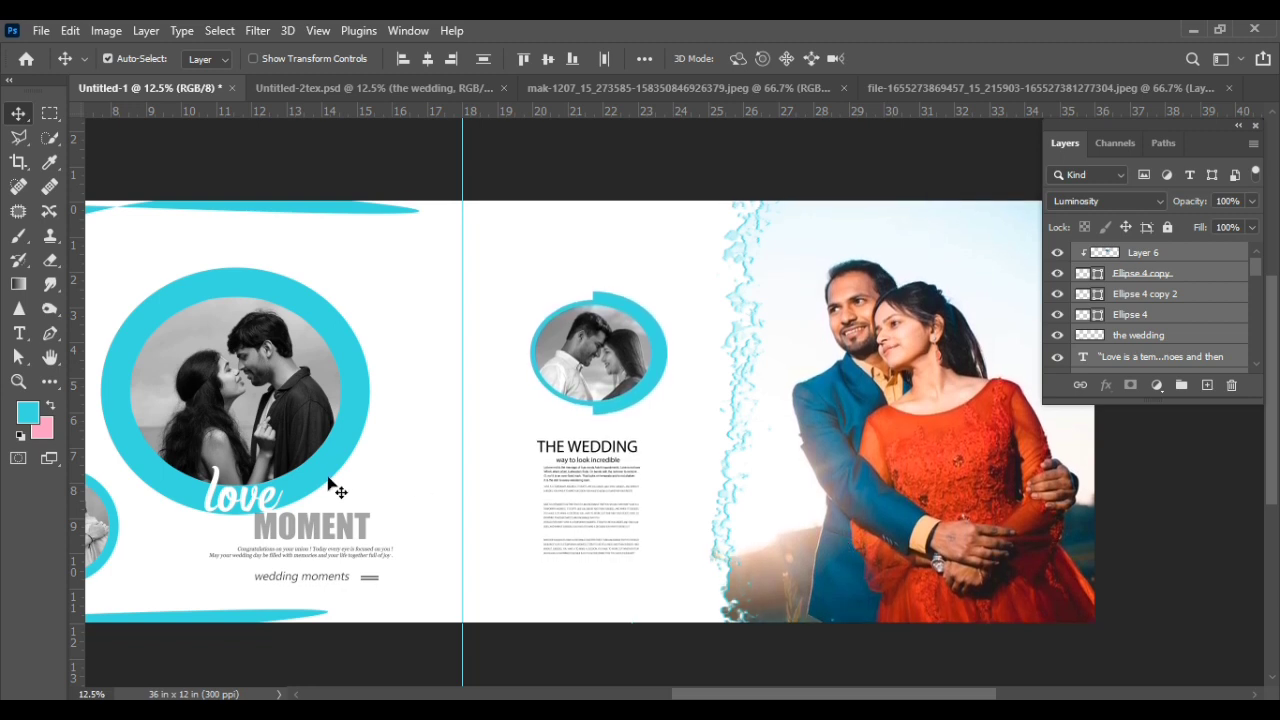
pyautogui.click(360, 410)
pyautogui.click(822, 446)
pyautogui.hotkey('shift', 'Left')
pyautogui.hotkey('shift', 'Left')
pyautogui.hotkey('shift', 'Left')
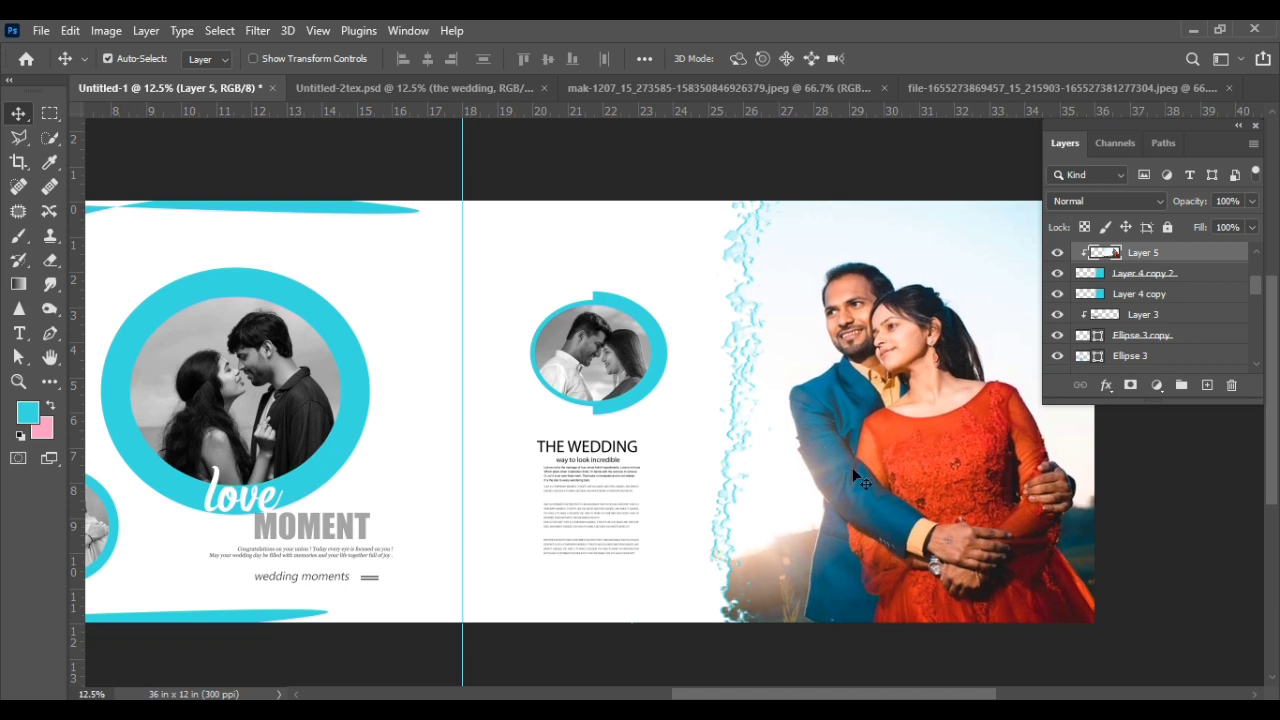
pyautogui.moveTo(965, 697)
pyautogui.mouseDown()
pyautogui.moveTo(1045, 697)
pyautogui.moveTo(872, 693)
pyautogui.moveTo(883, 693)
pyautogui.mouseUp()
pyautogui.hotkey('ctrl', '-')
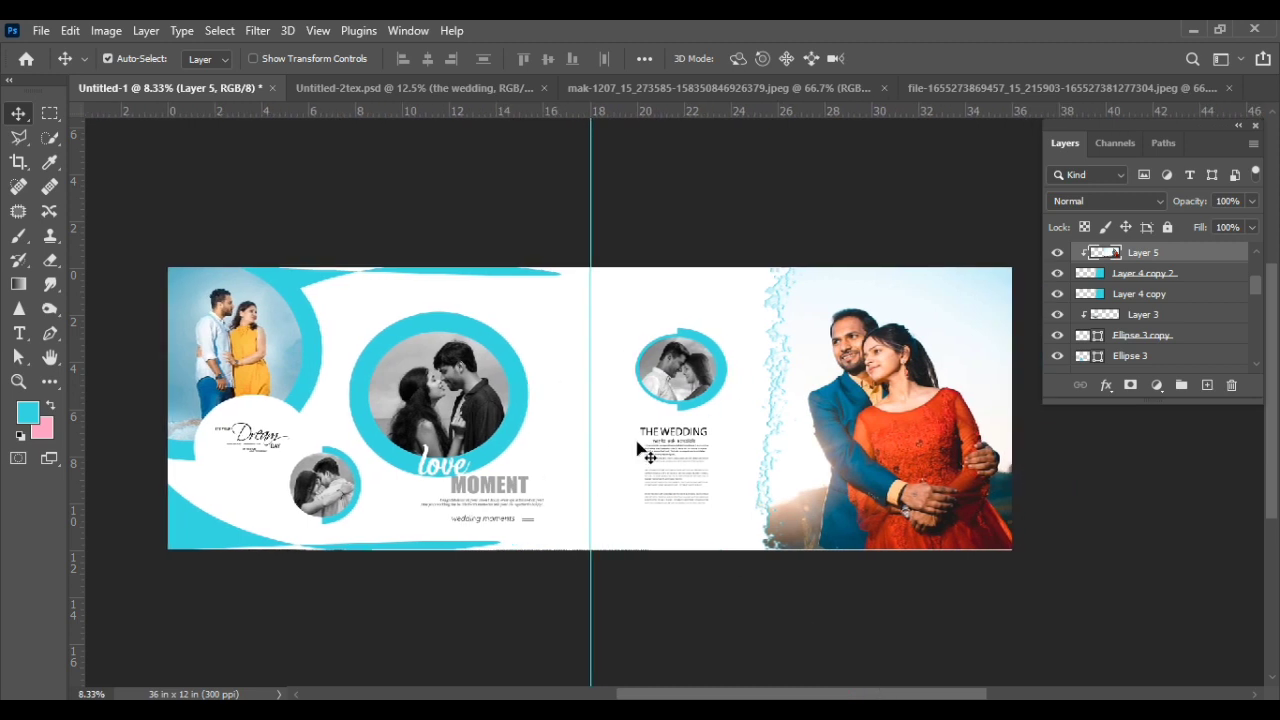